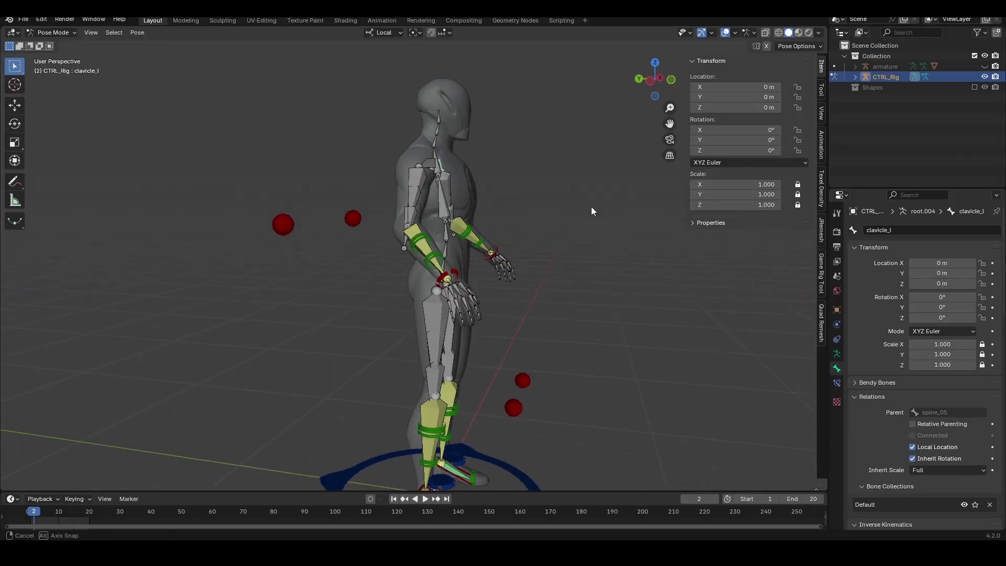
- Duplicate the two neck bones and the head bone of CTRL_Rig in place and hide everything except the copies
middle_click_drag(592, 206, 464, 251)
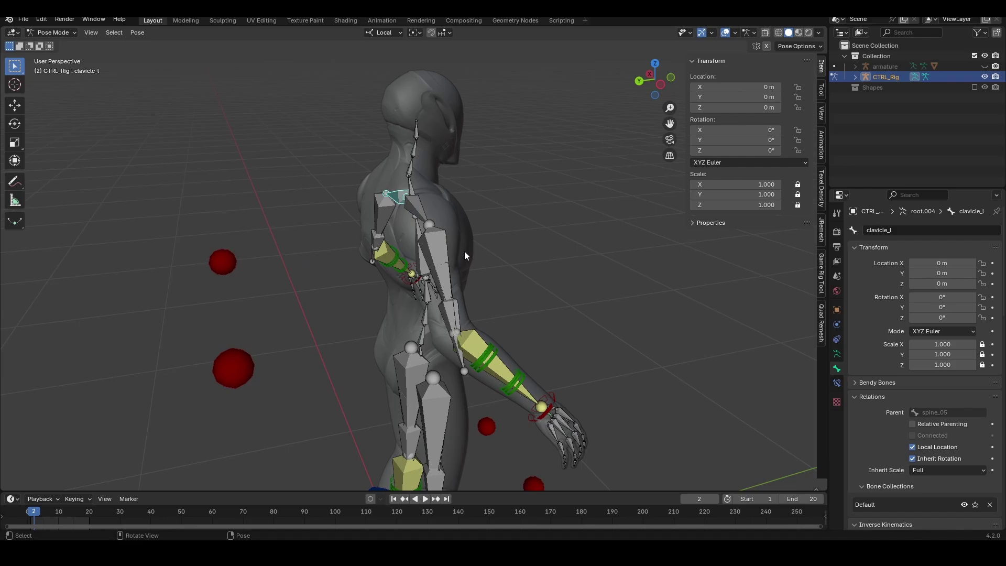
middle_click_drag(442, 241, 446, 324, "shift")
scroll(447, 324, "up", 3)
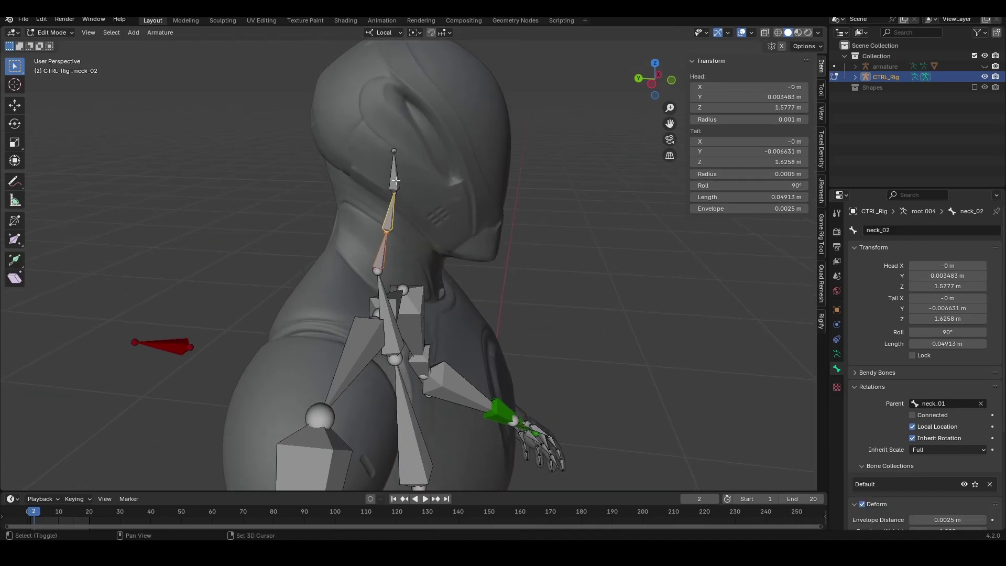
key("g")
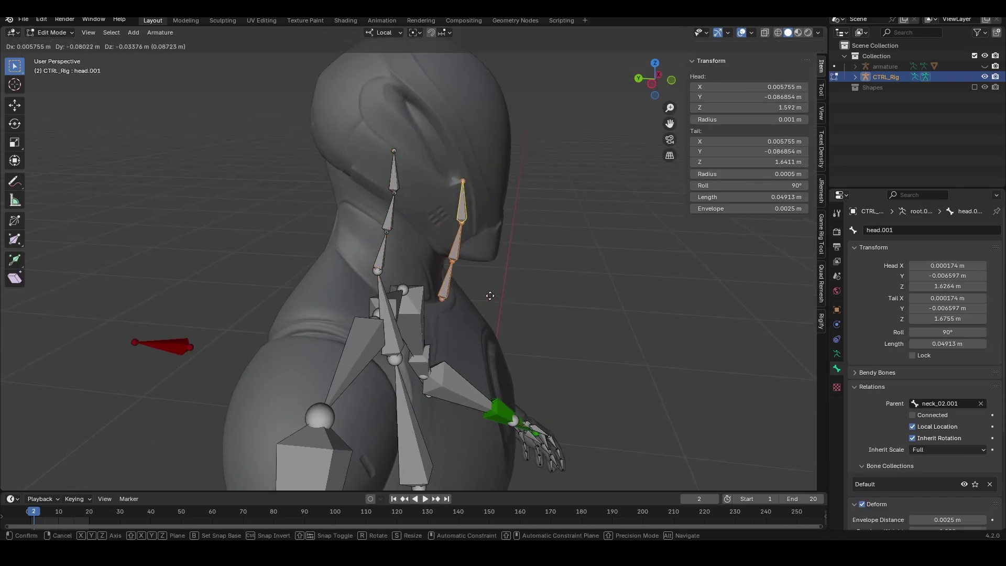
right_click(478, 278)
key("shift+h")
- Clear the parents of the duplicated neck_02 and head bones
left_click(387, 218)
key("alt+p")
left_click(388, 218)
left_click(401, 181)
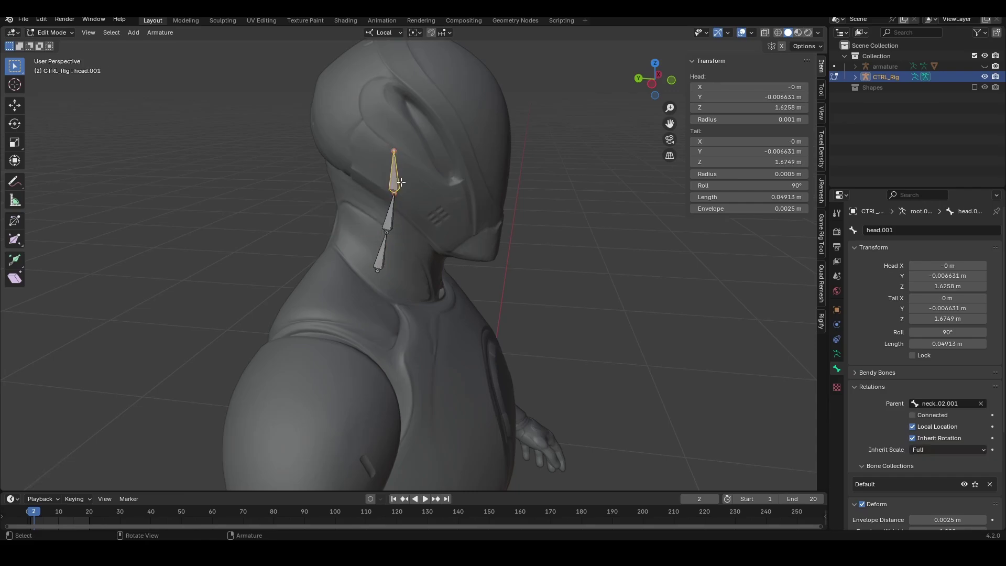
key("alt+p")
left_click(401, 182)
- Rename the three duplicated bones, from lowest to highest, MHC_neck_01, MHC_neck_02 and MHC_Neck_03
left_click(400, 231)
key("F2")
type("MHC_neck_01")
key("Return")
left_click(391, 222)
key("F2")
key("Return")
left_click(399, 187)
key("F2")
type("MHC_Neck_03")
key("Return")
- Switch the rig to Pose Mode and hide the original neck and head bones
key("Tab")
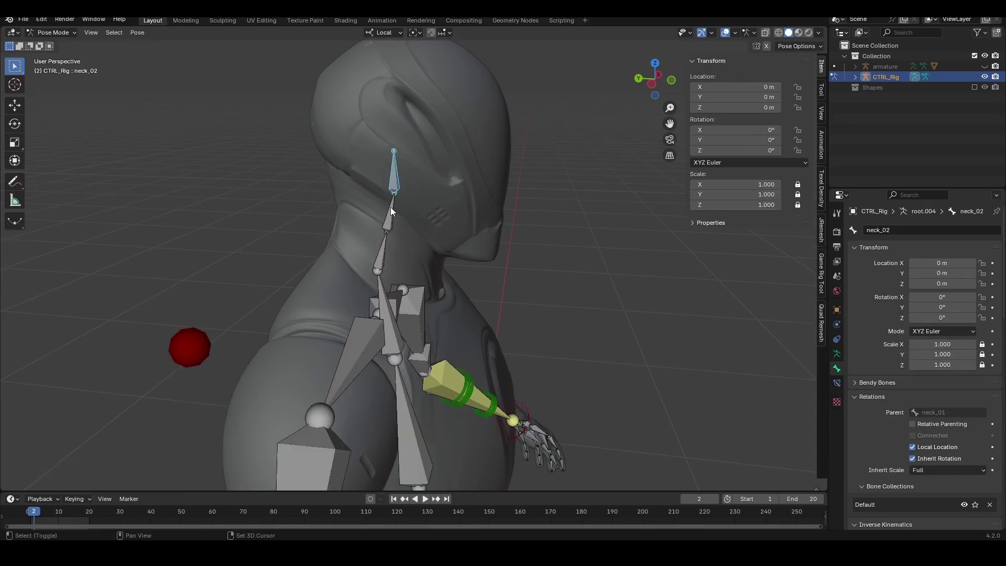
scroll(391, 206, "up", 3)
left_click(377, 203)
key("h")
- Rename the duplicated head bone as MHC_Head
left_click(385, 134)
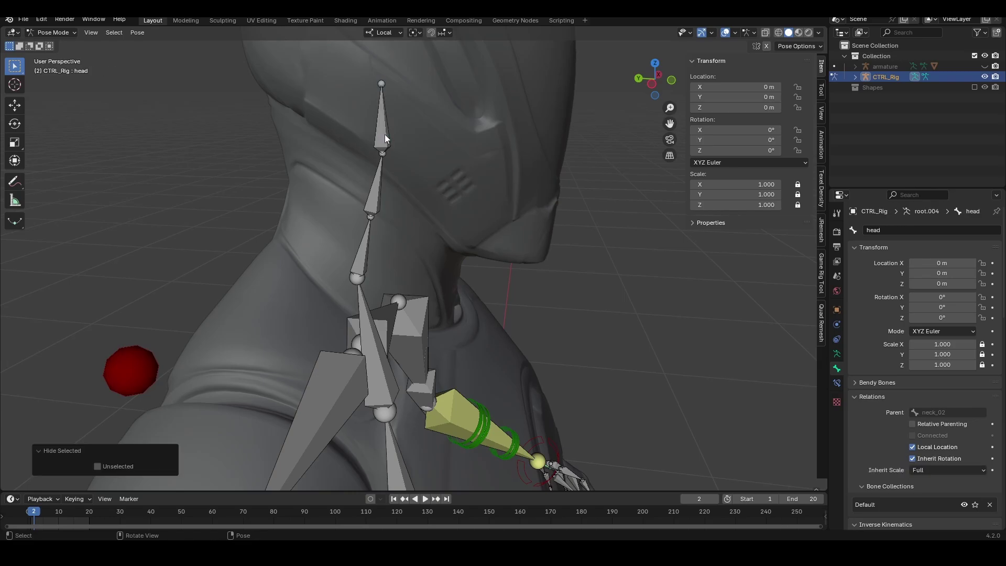
key("F2")
type("MHC_N")
key("BackSpace")
type("Head")
key("Return")
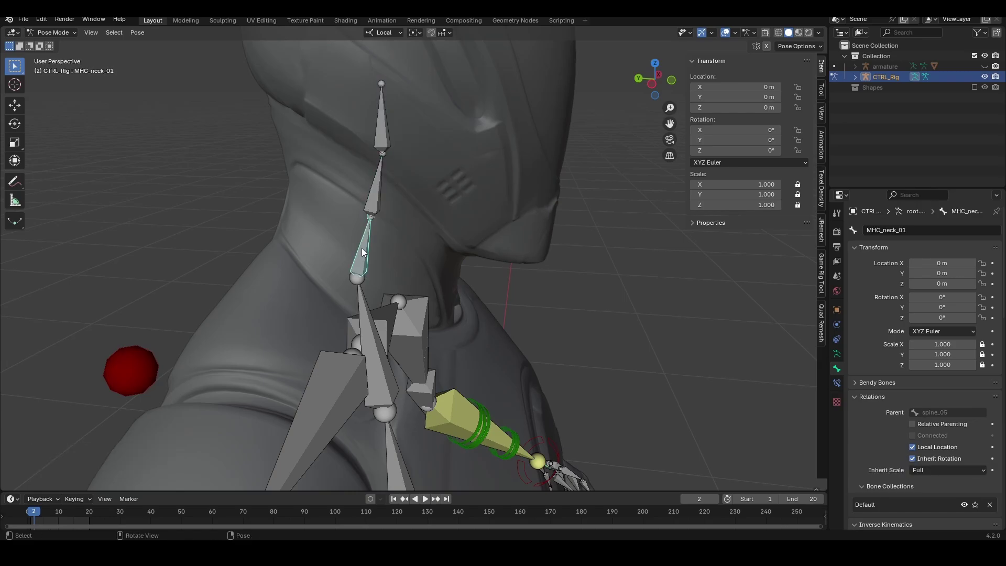
- Test-rotate MHC_Head and MHC_neck_01 to check that each bone rotates independently
left_click(386, 129)
scroll(429, 126, "down", 3)
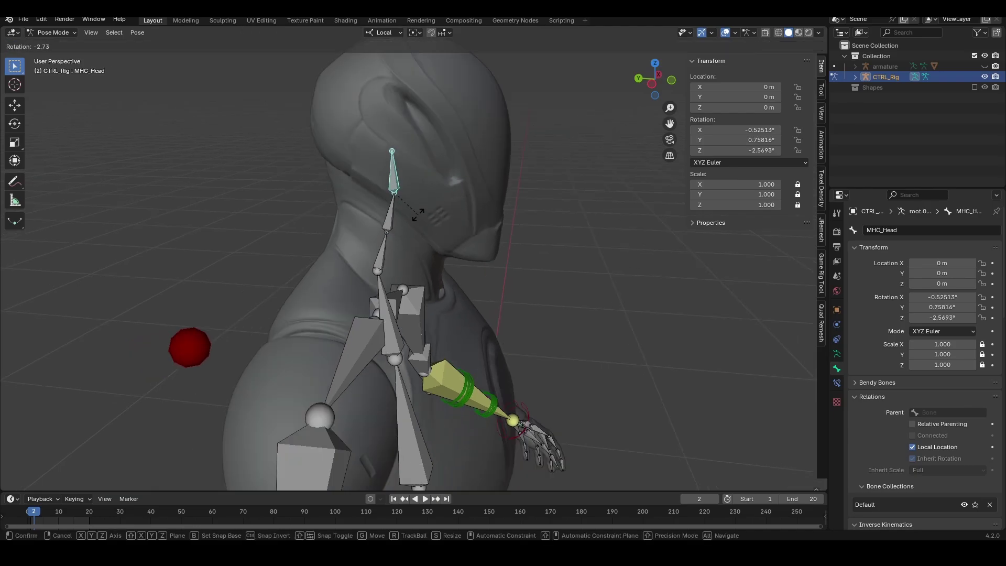
left_click(394, 209)
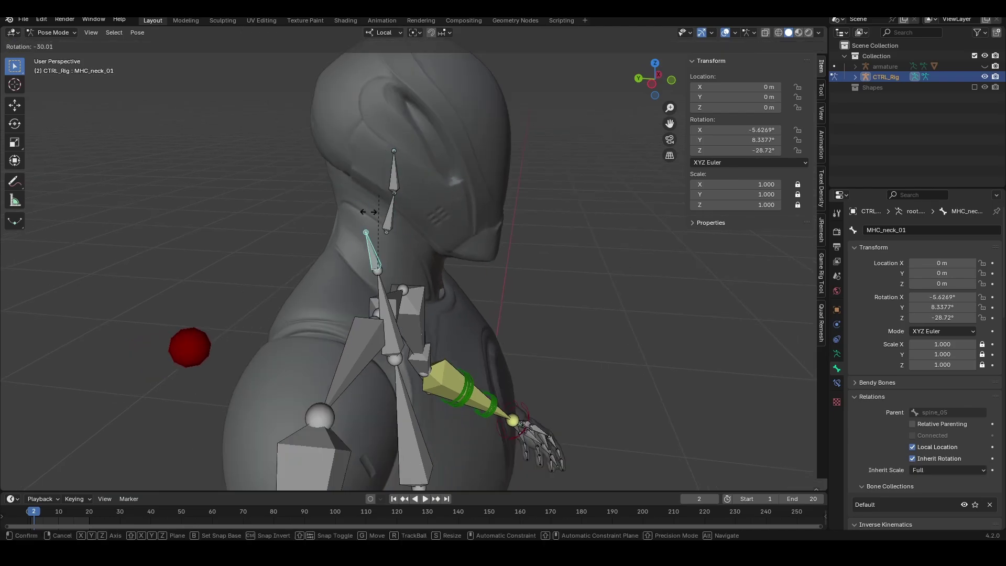
- In Edit Mode, extrude a bone from the tip of MHC_neck_02 straight forward along Y, about 0.35 m long
key("Tab")
key("KP_3")
scroll(408, 182, "up", 4)
key("e")
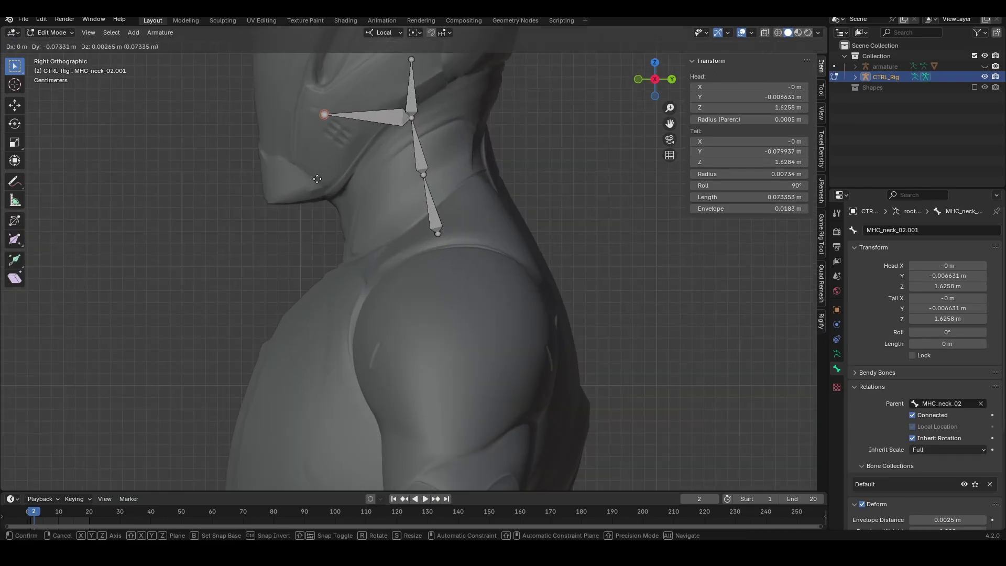
scroll(412, 227, "down", 3, "alt")
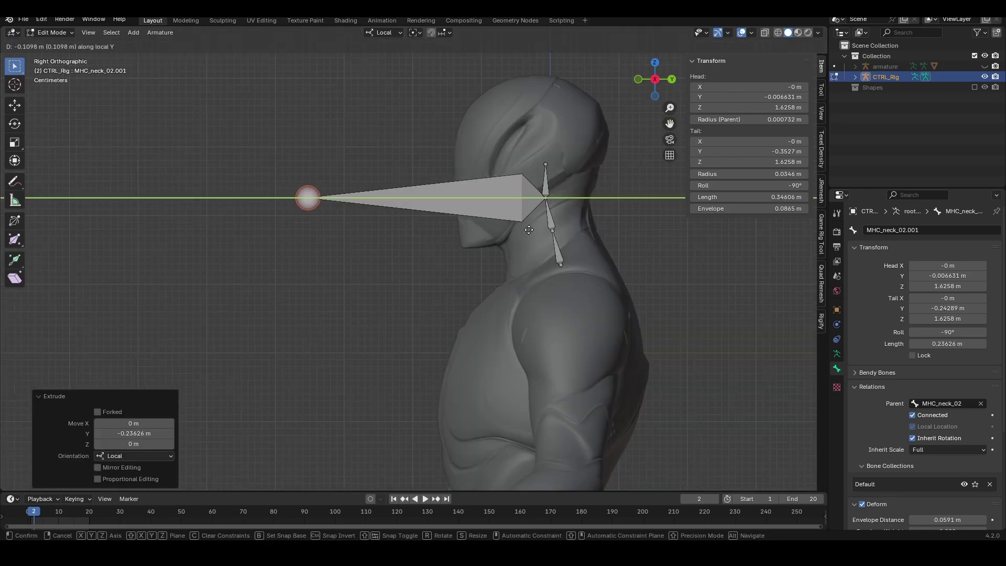
left_click(426, 226)
- Extrude a vertical bone about 0.06 m long along Z from the tip of the long forward bone
scroll(318, 224, "up", 3)
scroll(401, 231, "down", 3)
key("e")
key("z")
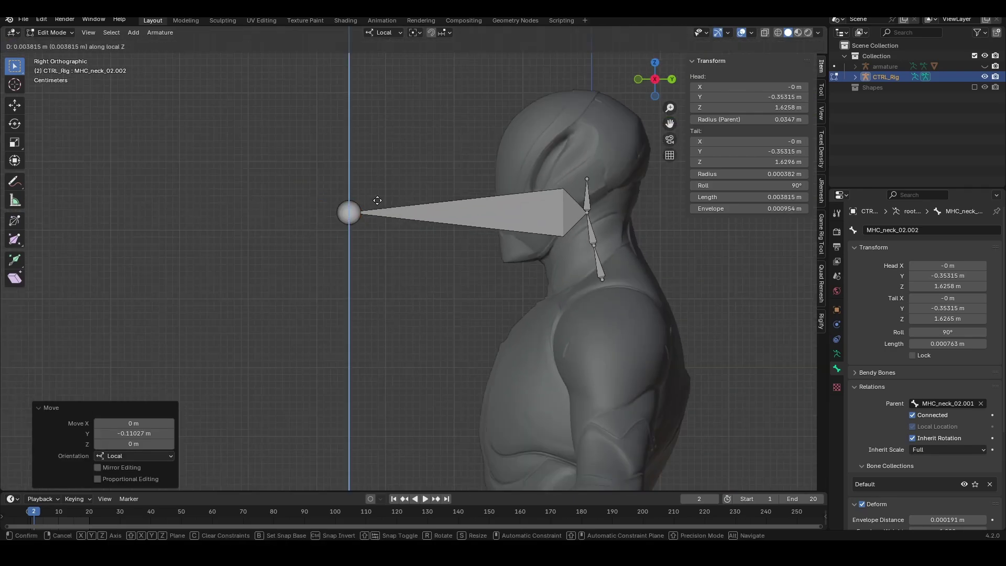
- Clear the parents of the small vertical bone and the long forward bone
key("alt+p")
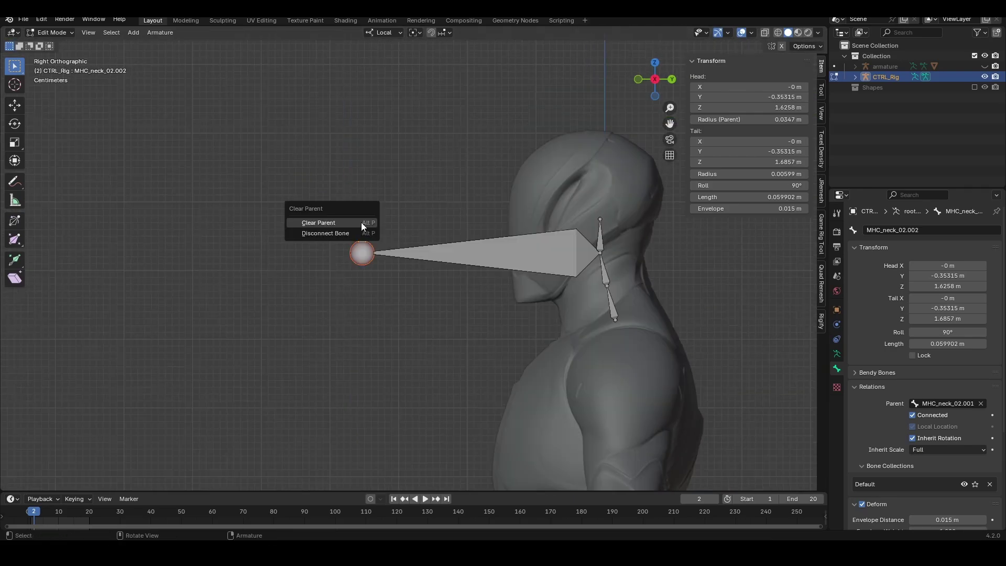
left_click(361, 222)
left_click(428, 250)
key("alt+p")
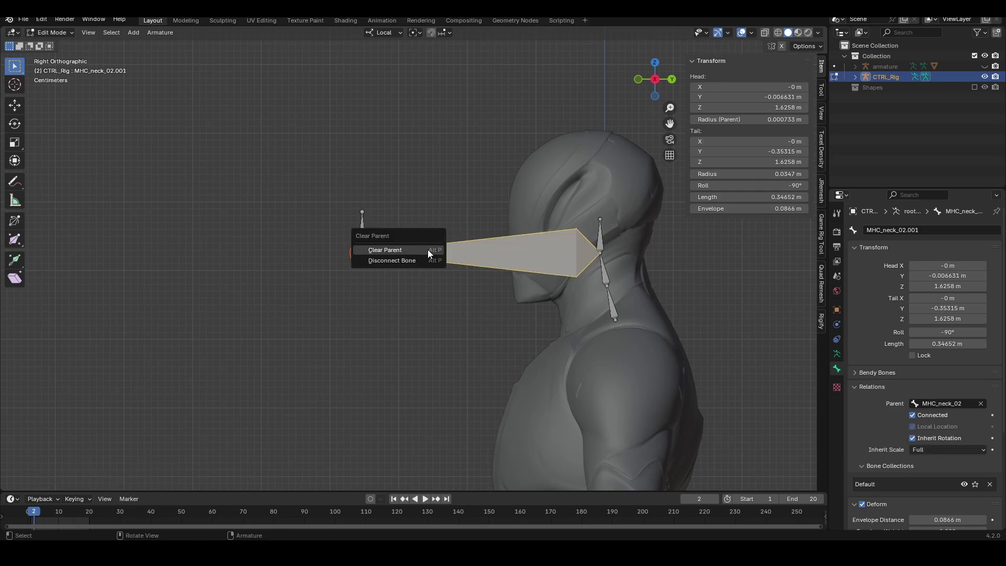
left_click(428, 249)
- In Pose Mode, add an Inverse Kinematics constraint to the long forward bone with the small vertical bone as target
scroll(486, 253, "up", 3)
key("ctrl+Tab")
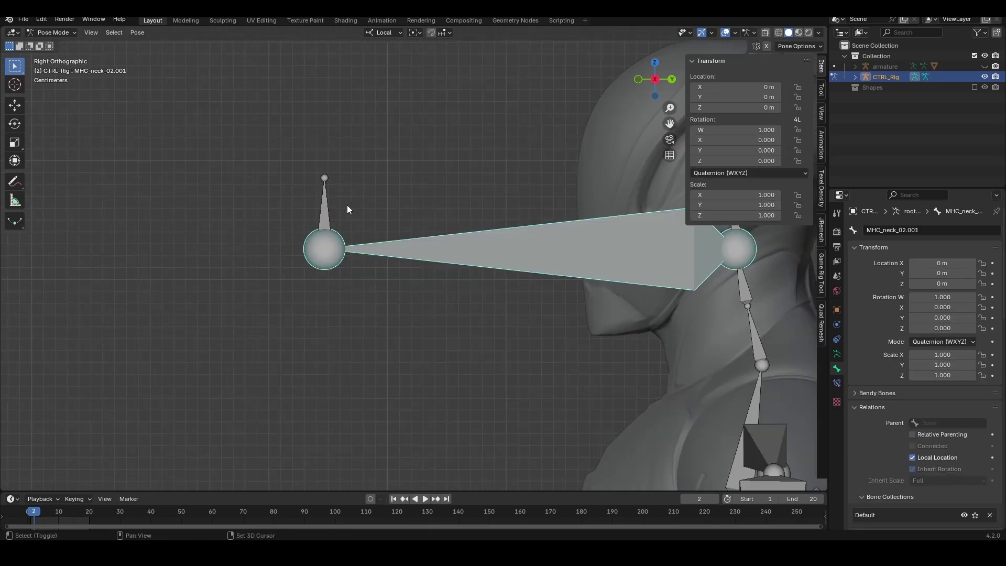
left_click(326, 205, "shift")
key("shift+ctrl+c")
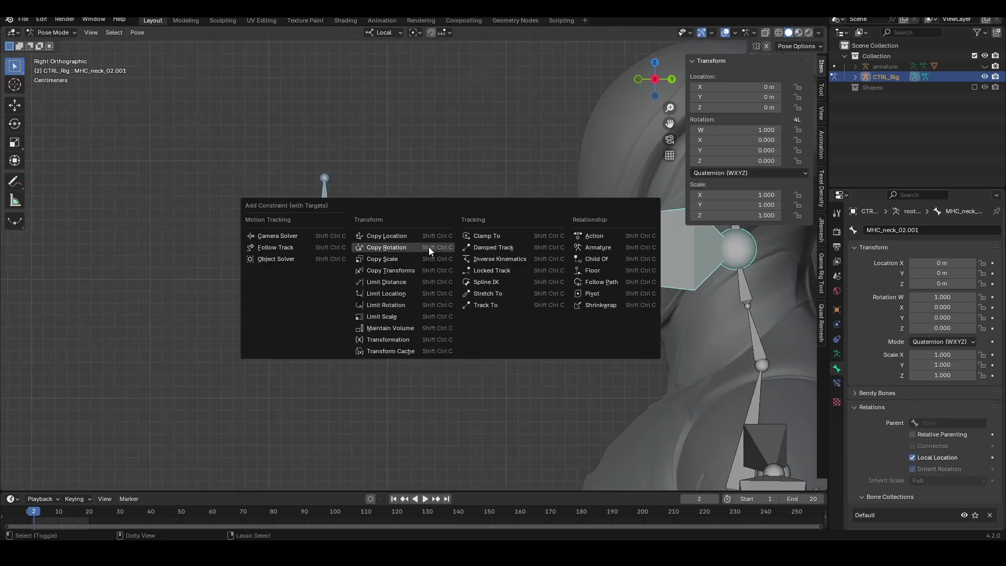
left_click(518, 251)
- Test the IK by moving the small target bone, and raise the long forward bone's IK Stretch
left_click(326, 208)
key("g")
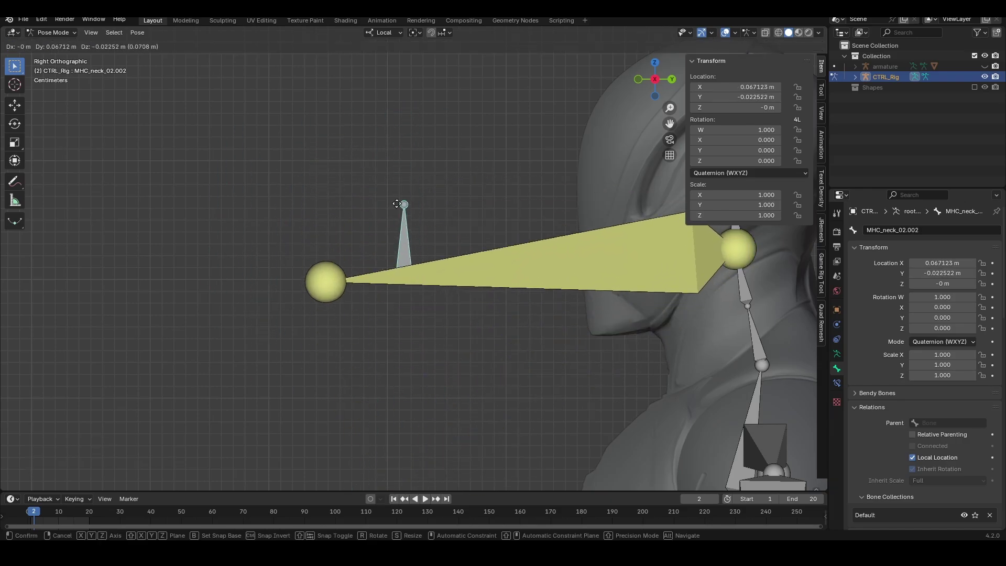
right_click(379, 179)
left_click(838, 383)
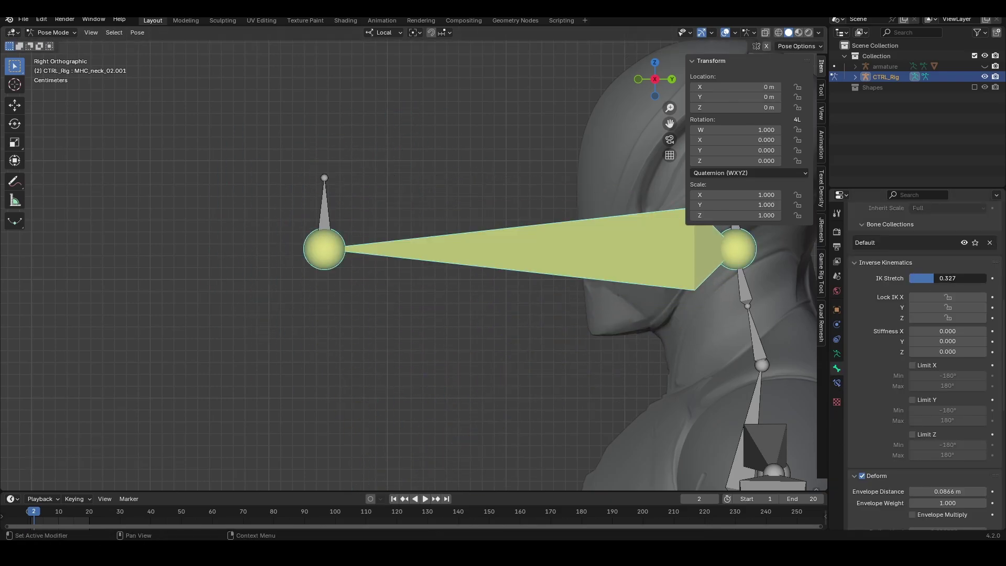
left_click(320, 214)
scroll(320, 214, "down", 4)
key("g")
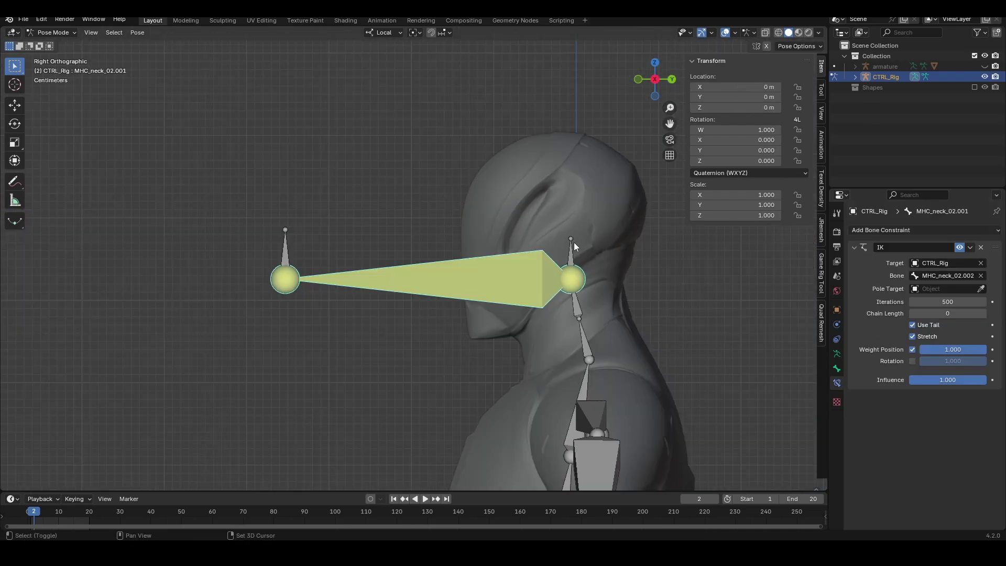
- Add a Damped Track constraint to MHC_Head targeting the long forward bone, with track axis -X and Head/Tail 1.000, and test it
left_click(572, 243, "shift")
key("ctrl+shift+c")
left_click(571, 232)
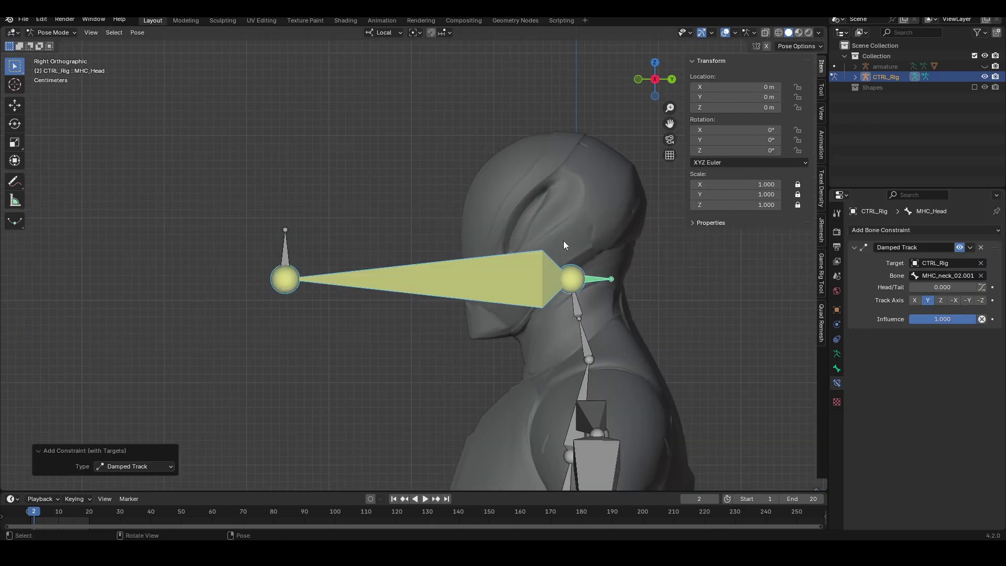
left_click(955, 301)
left_click_drag(943, 287, 960, 287)
left_click(288, 249)
key("g")
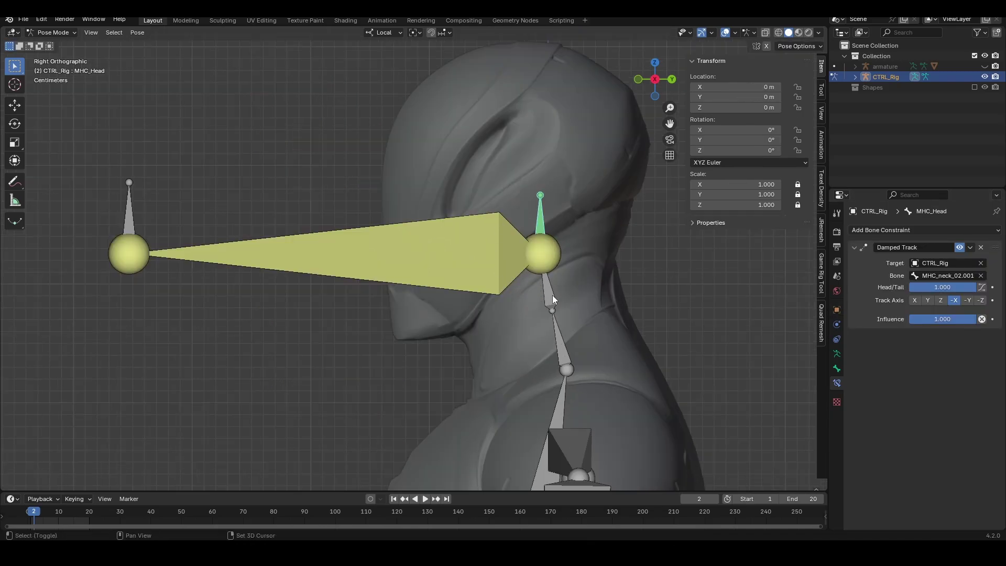
- Add a Copy Rotation constraint to MHC_neck_02 targeting MHC_Head, with Local Space for target and owner and influence 0.6
left_click(552, 294)
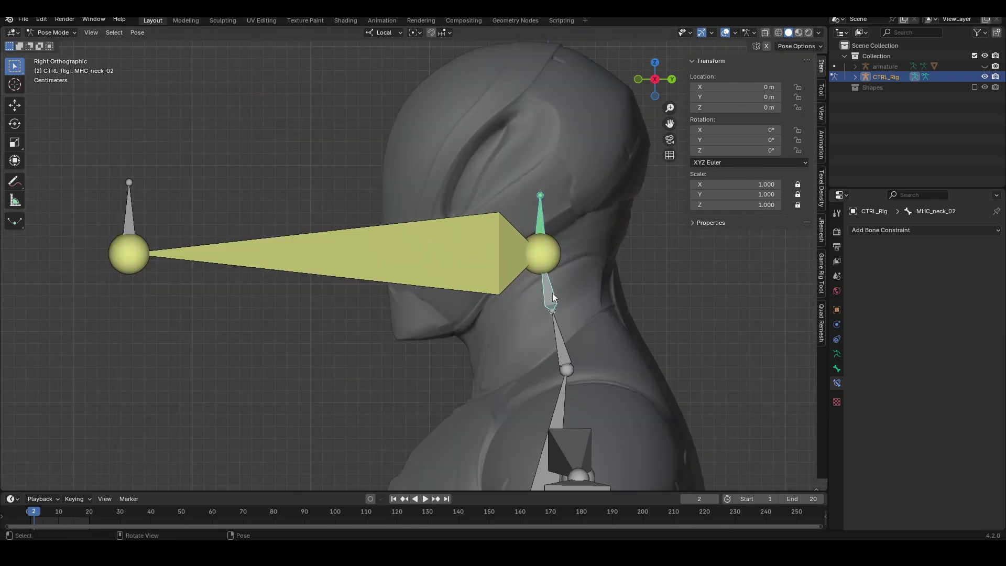
key("shift+ctrl+c")
left_click(410, 292)
left_click(943, 346)
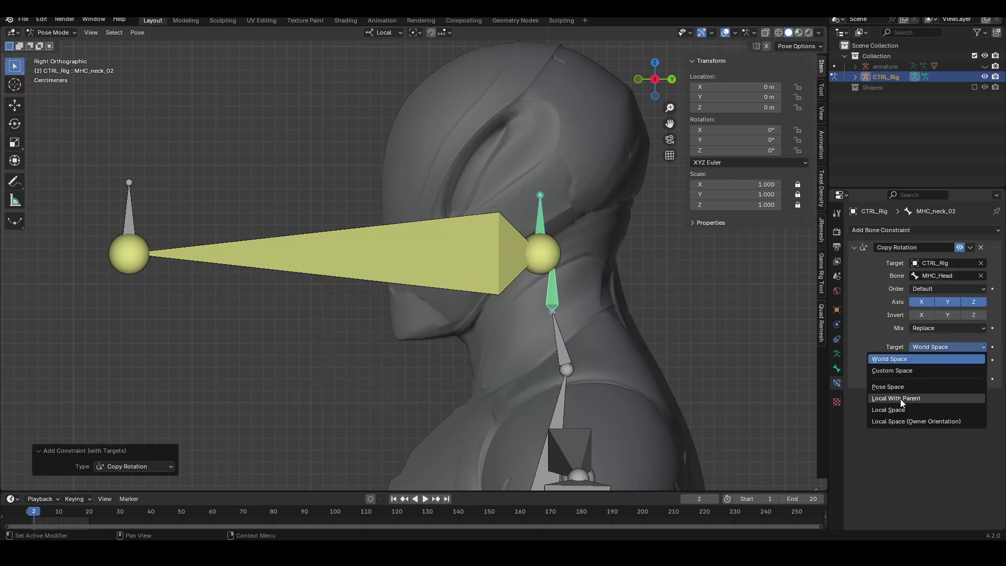
left_click(912, 398)
left_click(927, 361)
left_click(925, 421)
double_click(943, 379)
type(".6")
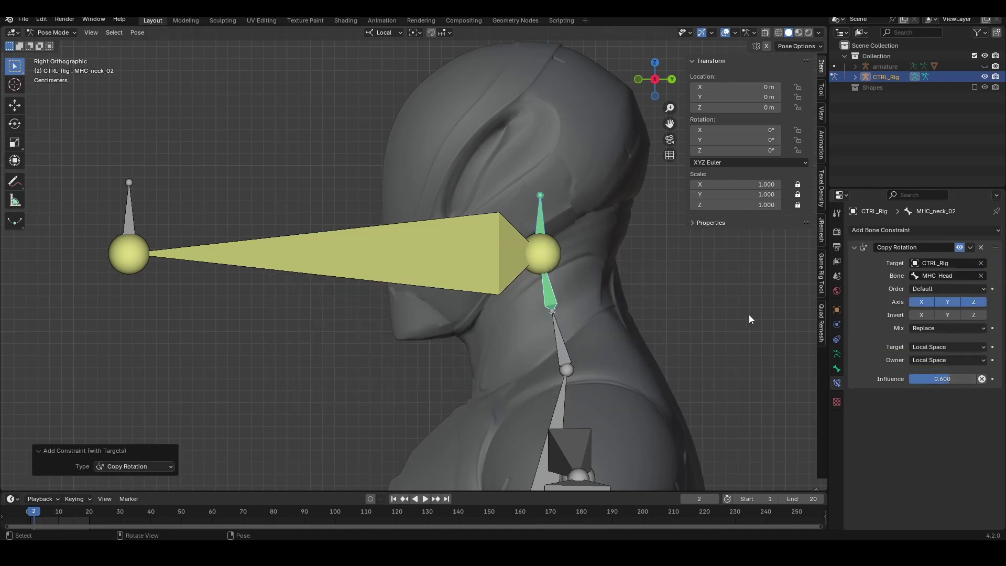
- Configure MHC_neck_01's Copy Rotation constraint targeting MHC_neck_02 with Local Space for target and owner and influence 0.4
left_click(939, 347)
left_click(931, 409)
left_click(935, 360)
left_click(917, 423)
double_click(938, 379)
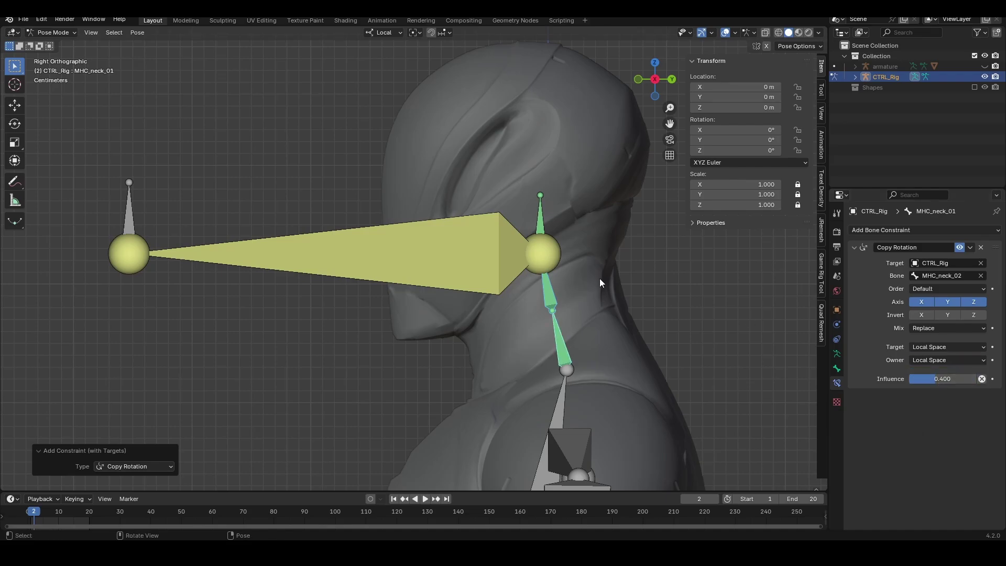
- Test how the neck chain follows by moving the small target bone in front of the face
scroll(599, 278, "down", 5)
left_click(291, 231)
key("g")
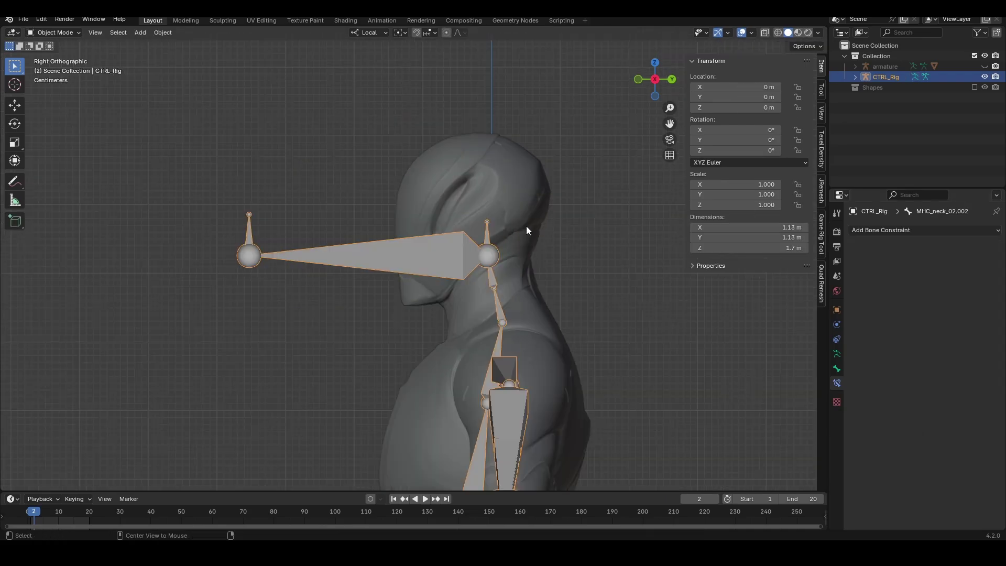
- Return CTRL_Rig to Pose Mode and reveal its hidden bones
key("ctrl+Tab")
key("alt+h")
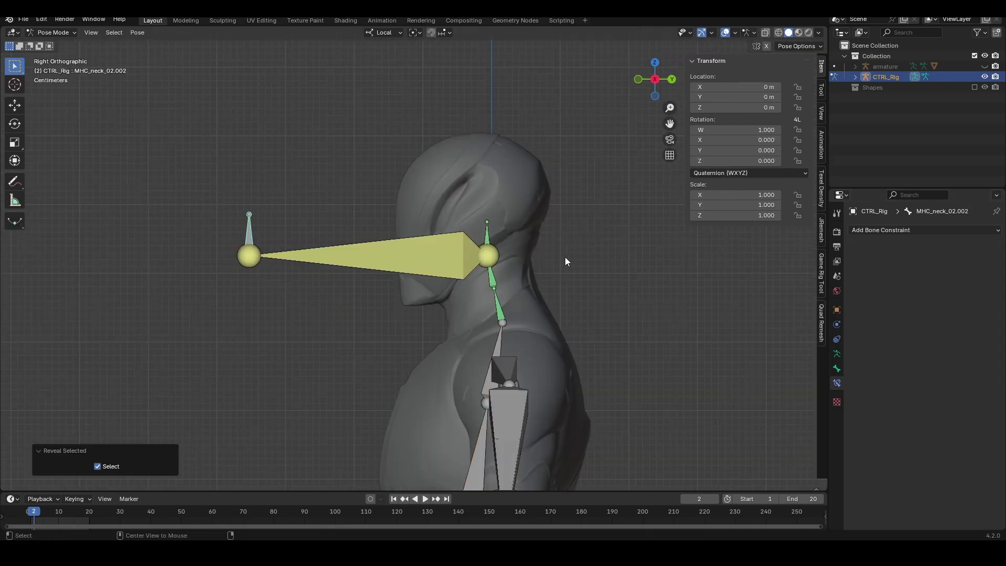
middle_click_drag(565, 257, 519, 251, "shift")
scroll(471, 238, "up", 2)
- Add a Copy Rotation constraint to the original head bone targeting MHC_Head, with Local Space for both and mix Before Original
left_click(462, 223)
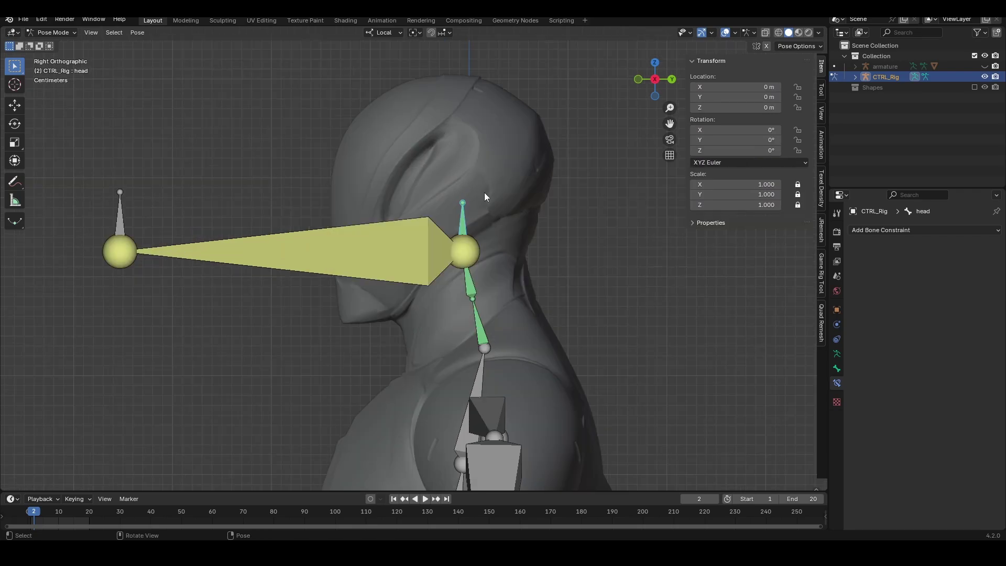
key("ctrl+shift+c")
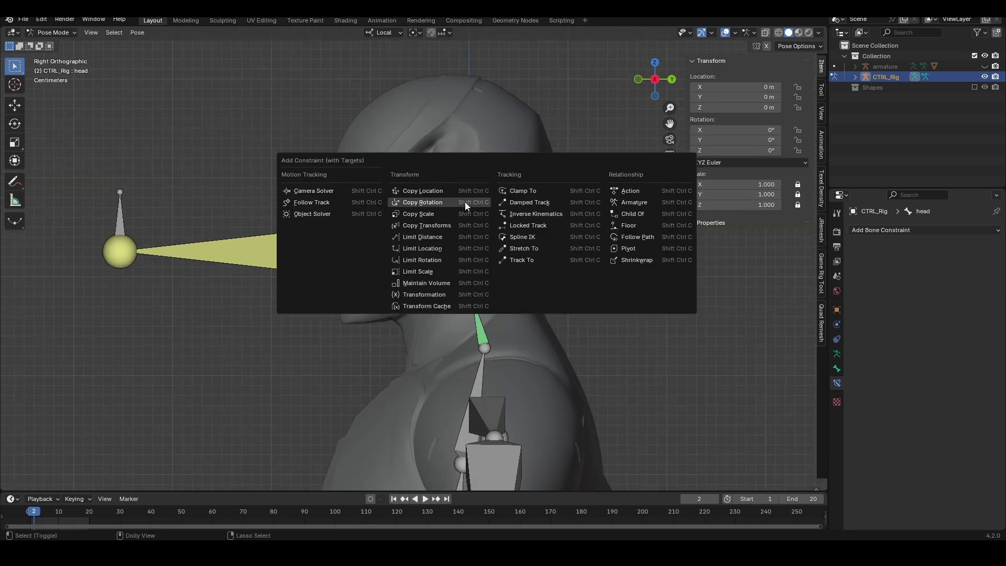
left_click(464, 203)
left_click(934, 348)
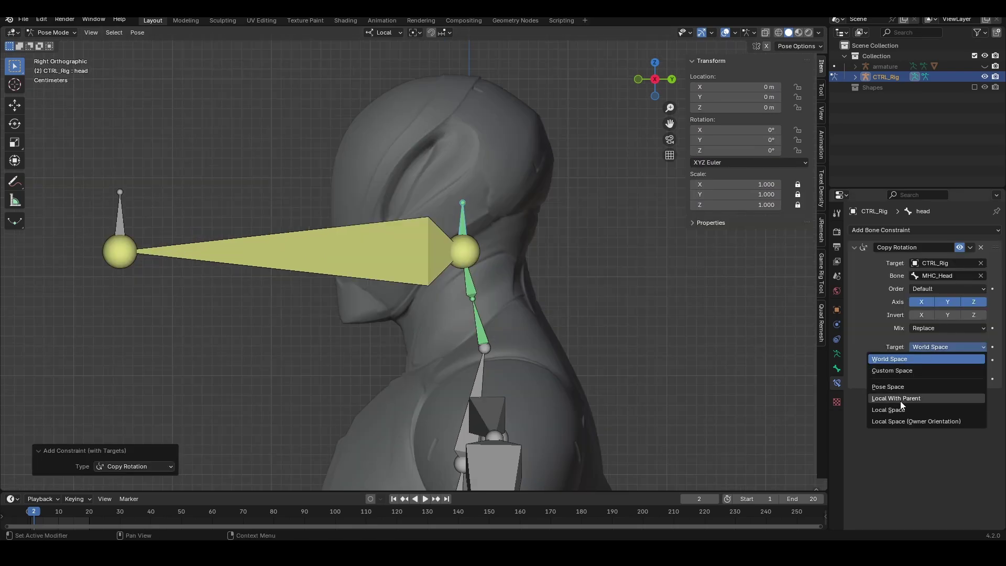
left_click(923, 399)
left_click(920, 361)
left_click(921, 412)
left_click(924, 331)
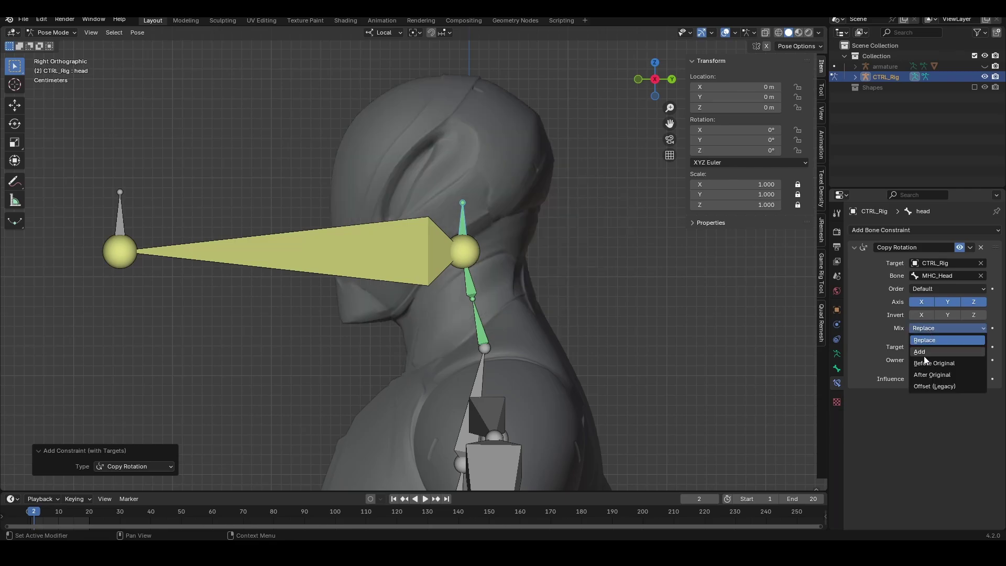
left_click(923, 362)
- Move the small target bone about 0.15 m up and 0.06 m toward the head to tilt the head
middle_click_drag(487, 231, 508, 240)
key("KP_7")
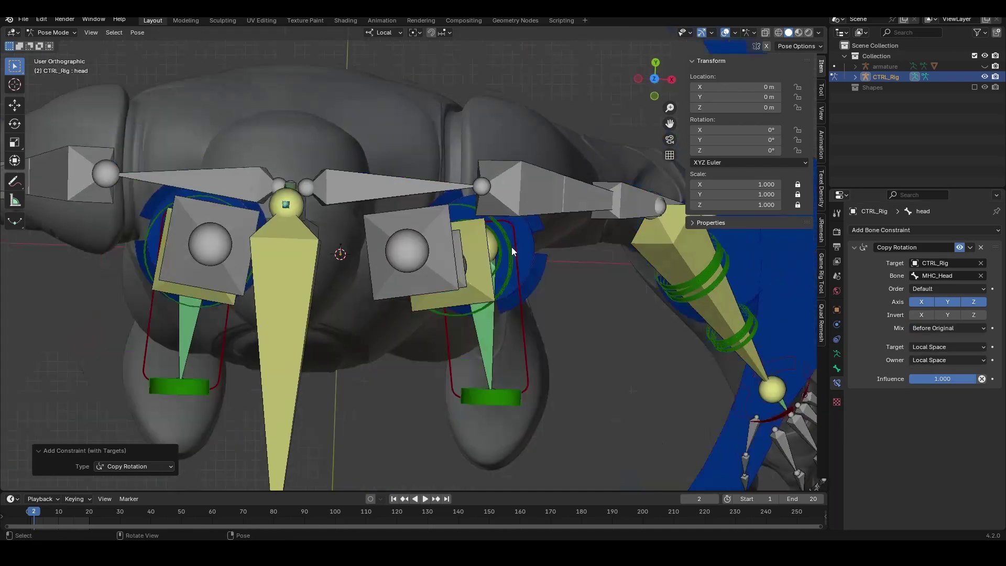
key("KP_3")
scroll(450, 234, "up", 1)
scroll(262, 243, "down", 4)
left_click_drag(245, 229, 264, 98)
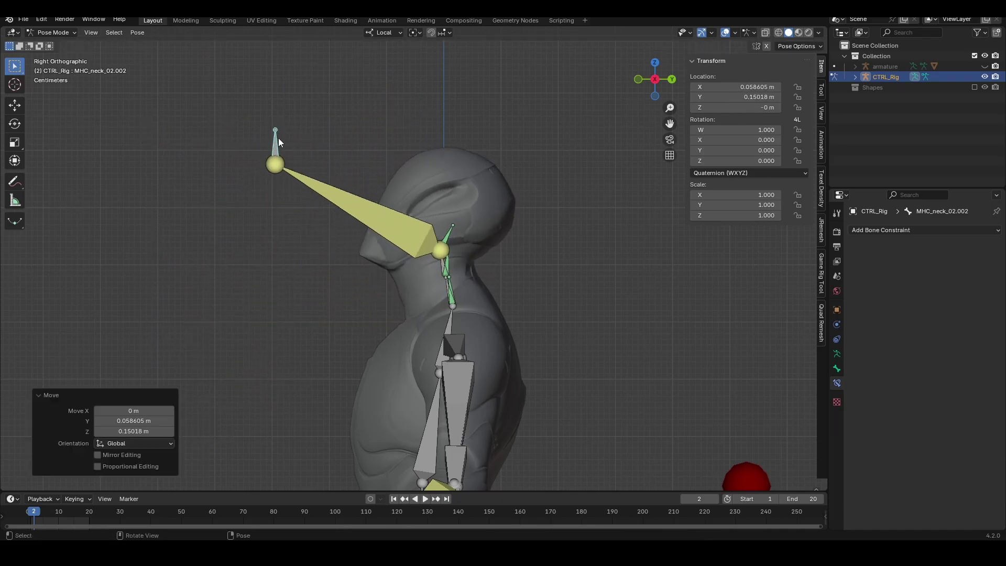
- Add a Copy Rotation constraint to neck_02 targeting MHC_neck_02, with Local Space for target and owner and mix Before Original
middle_click_drag(446, 269, 406, 278, "shift")
left_click(406, 278)
scroll(406, 278, "up", 5)
key("ctrl+shift+c")
left_click(384, 290)
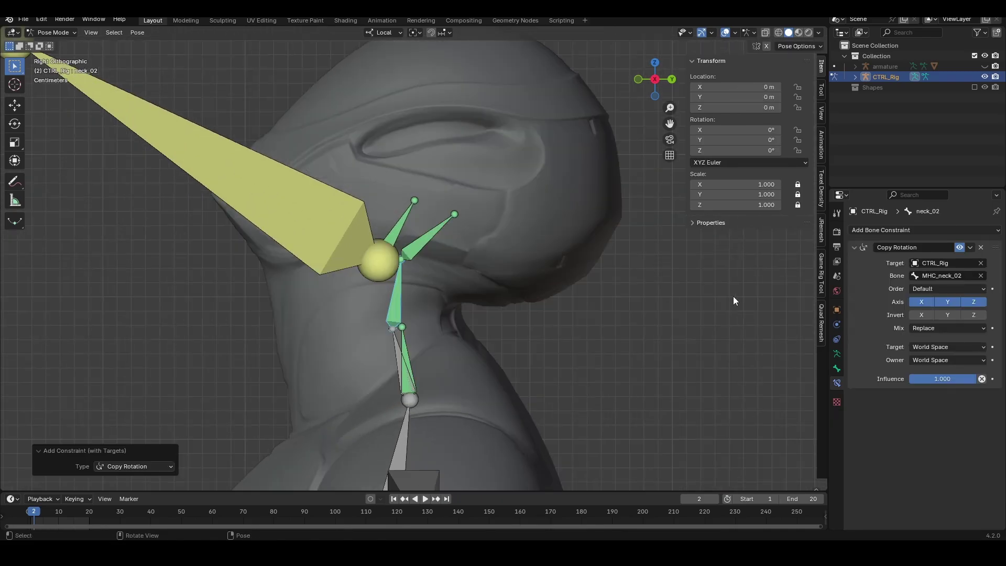
left_click(930, 347)
left_click(930, 409)
left_click(938, 360)
left_click(930, 423)
left_click(933, 328)
left_click(923, 362)
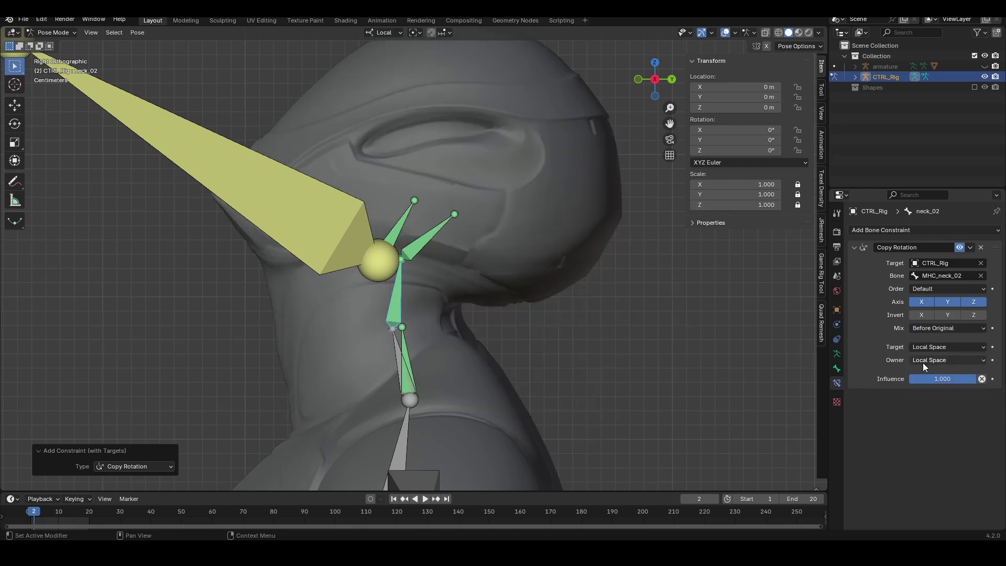
- Set the influence of neck_02's Copy Rotation constraint to 0.4
type("0.4")
key("Return")
scroll(363, 297, "down", 5)
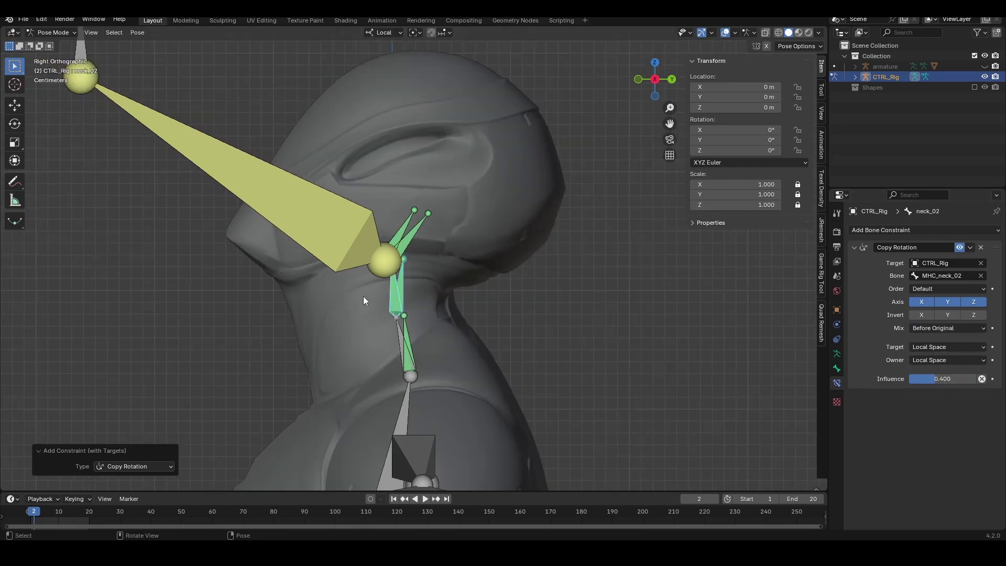
- Add a Copy Rotation constraint to the lower neck bone with Local Space for target and owner, mix Before Original and reduced influence
scroll(401, 242, "up", 2)
left_click(442, 308)
left_click(442, 309, "shift")
key("ctrl+shift+c")
left_click(439, 308)
left_click(450, 310)
left_click(451, 309)
left_click(933, 346)
left_click(920, 411)
left_click(932, 360)
left_click(930, 423)
left_click(932, 329)
left_click(923, 362)
left_click_drag(932, 376, 880, 377, "ctrl")
- Move the small target bone about 0.19 m forward and 0.18 m down, and try a sideways move from the front
scroll(440, 244, "down", 5)
left_click(296, 179)
key("g")
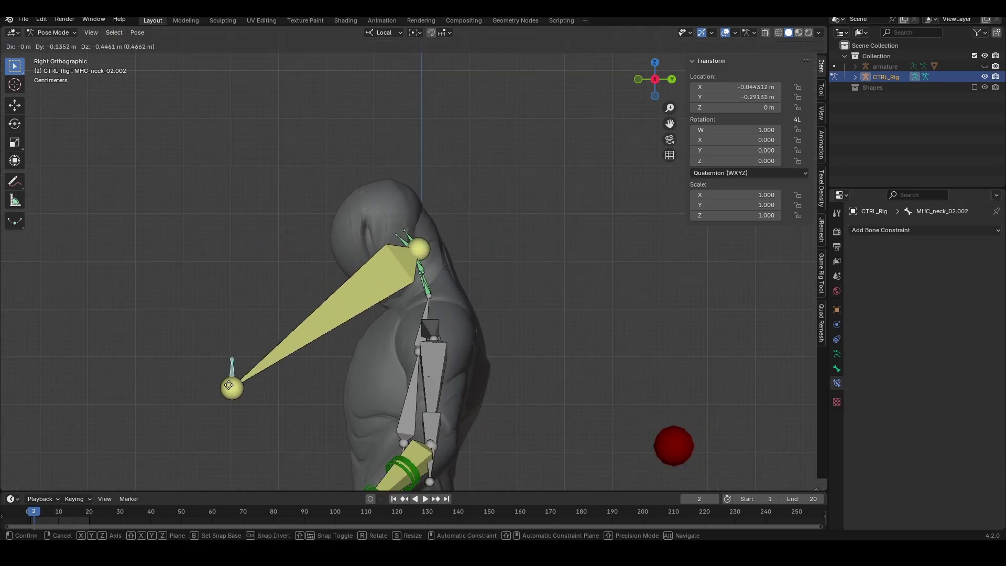
left_click(206, 267)
key("KP_1")
scroll(473, 325, "down", 6)
key("g")
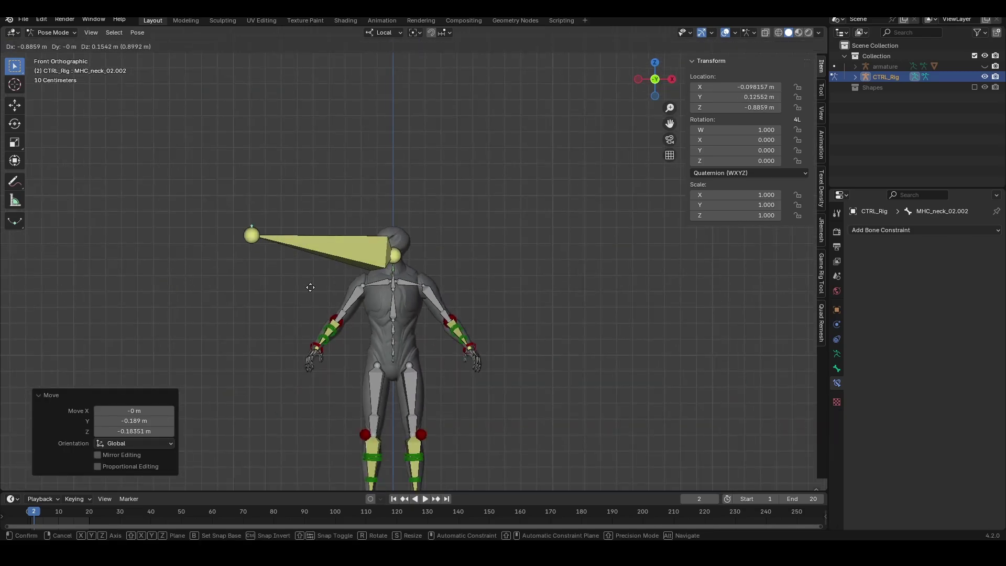
- Give the small target bone the sphere_shape custom shape at scale 1.44 and bone color 01 - Theme Color Set
key("shift+alt+z")
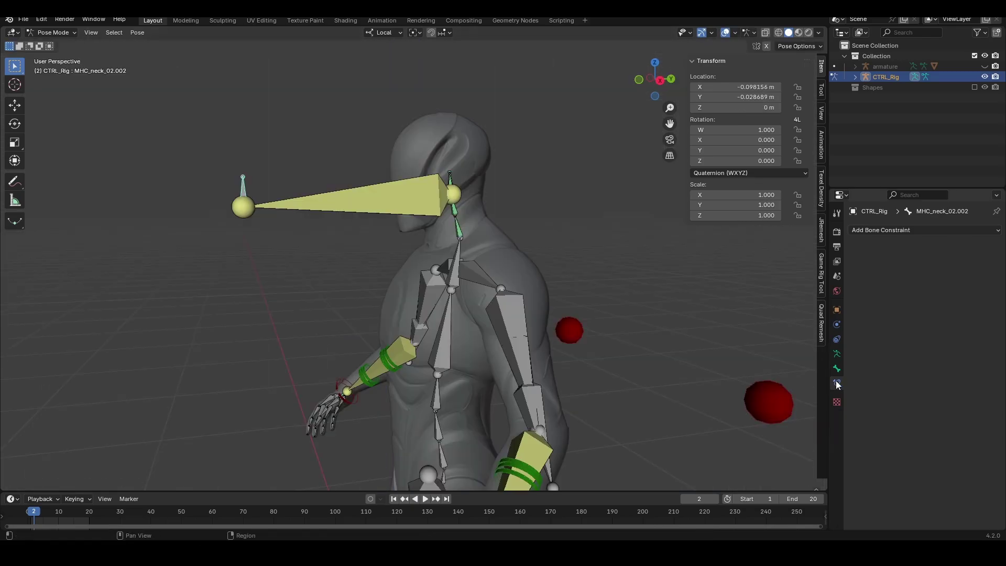
left_click(837, 368)
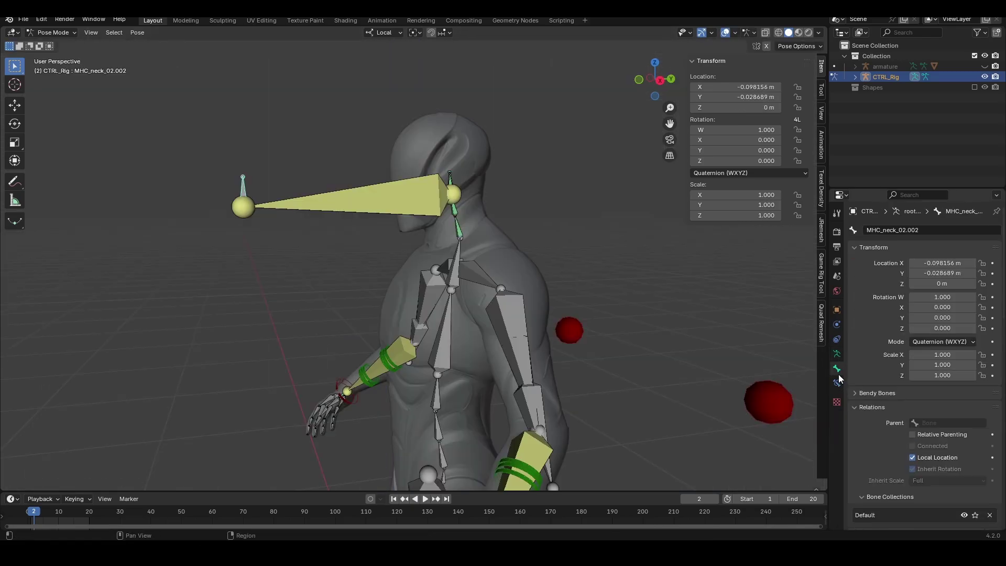
scroll(891, 398, "down", 5)
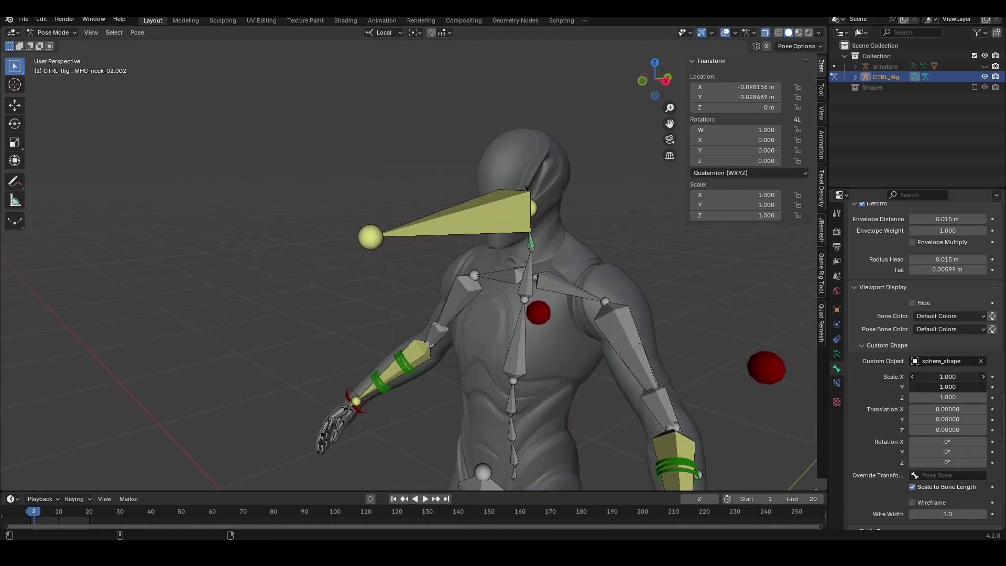
mouse_move(947, 377)
left_mouse_down()
mouse_move(975, 397)
mouse_move(948, 377)
left_mouse_up()
middle_click_drag(522, 267, 549, 299)
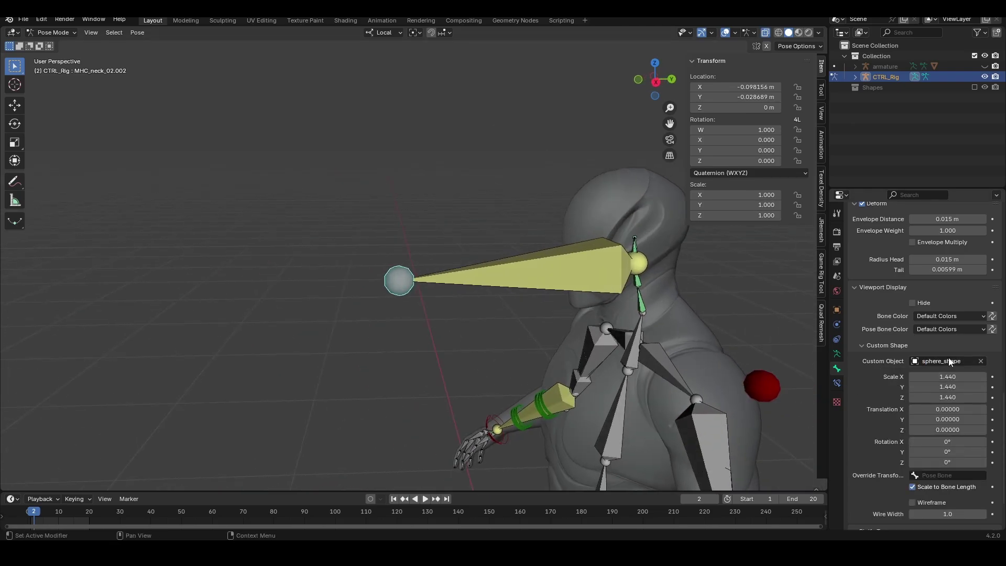
left_click(937, 319)
left_click(850, 342)
- Add a UV Sphere in Object Mode and delete the ring of faces around its upper pole
left_click(485, 277)
mouse_move(483, 278)
middle_mouse_down()
mouse_move(466, 278)
mouse_move(503, 275)
mouse_move(477, 281)
middle_mouse_up()
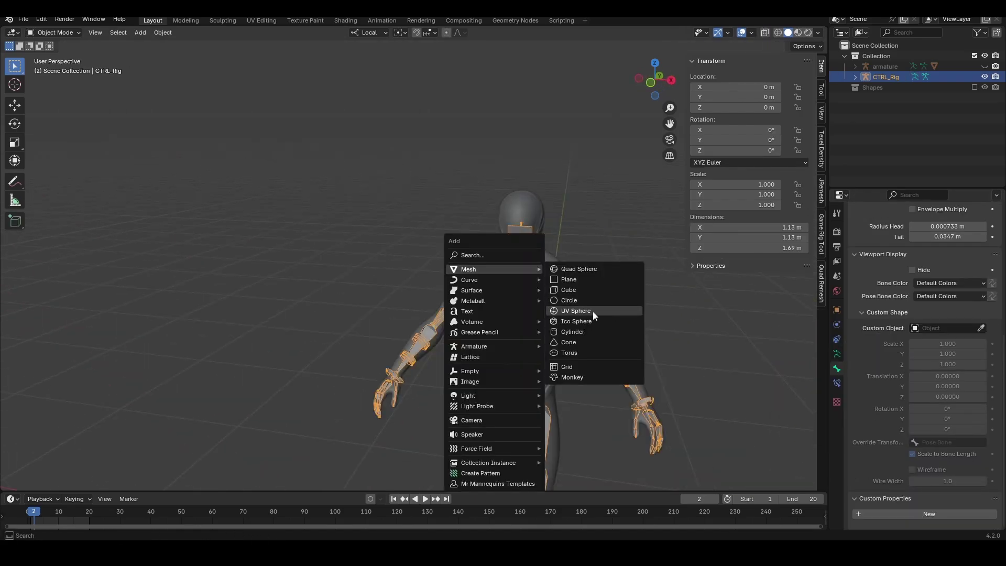
left_click(593, 311)
middle_click_drag(539, 331, 561, 266)
left_click(520, 239, "alt")
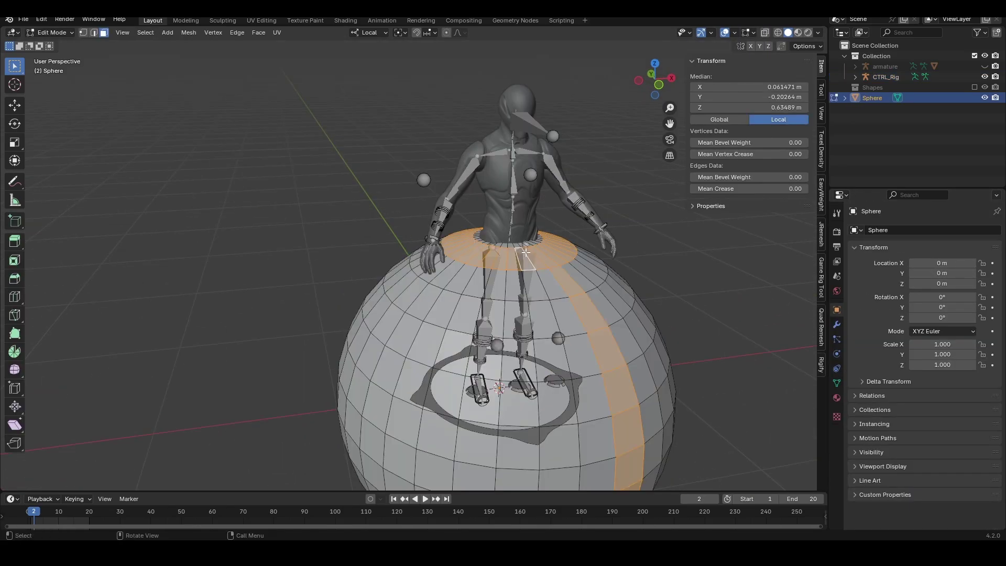
left_click(524, 251, "alt")
key("x")
left_click(519, 245)
scroll(520, 293, "down", 2)
middle_click_drag(524, 398, 516, 250, "shift")
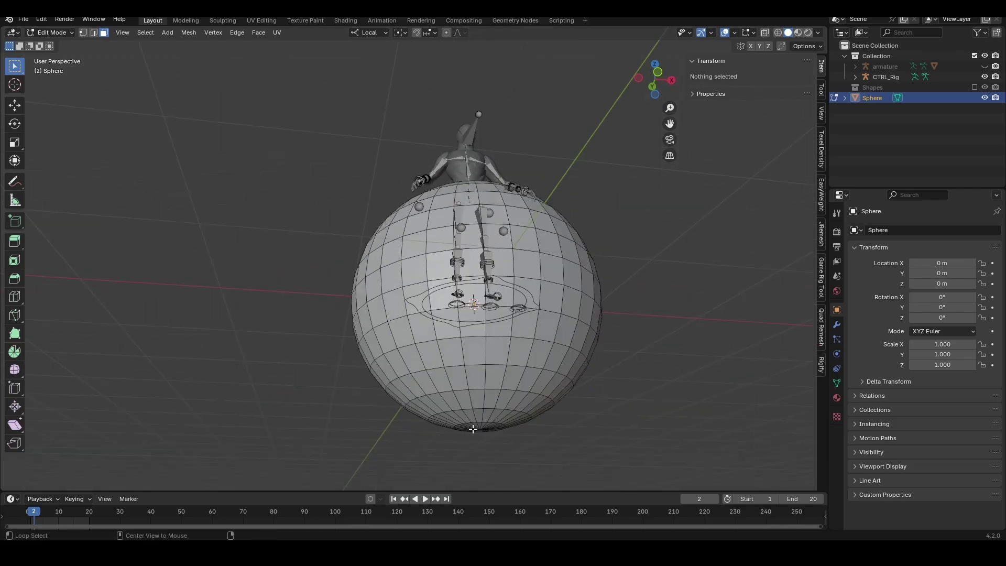
- Delete the face ring around the sphere's lower pole and the leftover disconnected cap pieces
left_click(472, 428, "alt")
key("x")
middle_click_drag(472, 429, 514, 467)
left_click(489, 372)
key("l")
key("x")
left_click(500, 407)
key("l")
key("x")
key("KP_1")
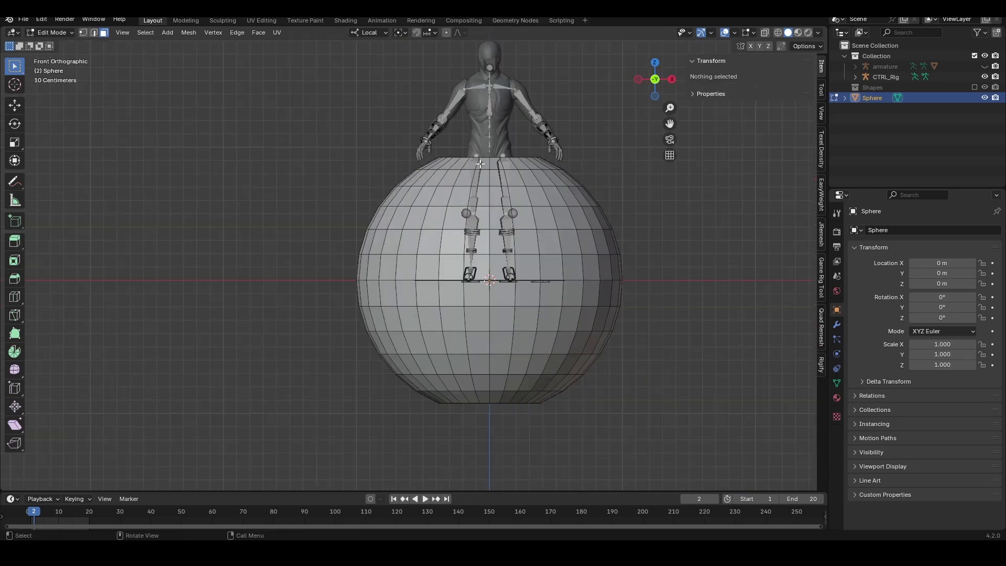
- Add a Subdivision Surface modifier to the sphere and apply it
key("Tab")
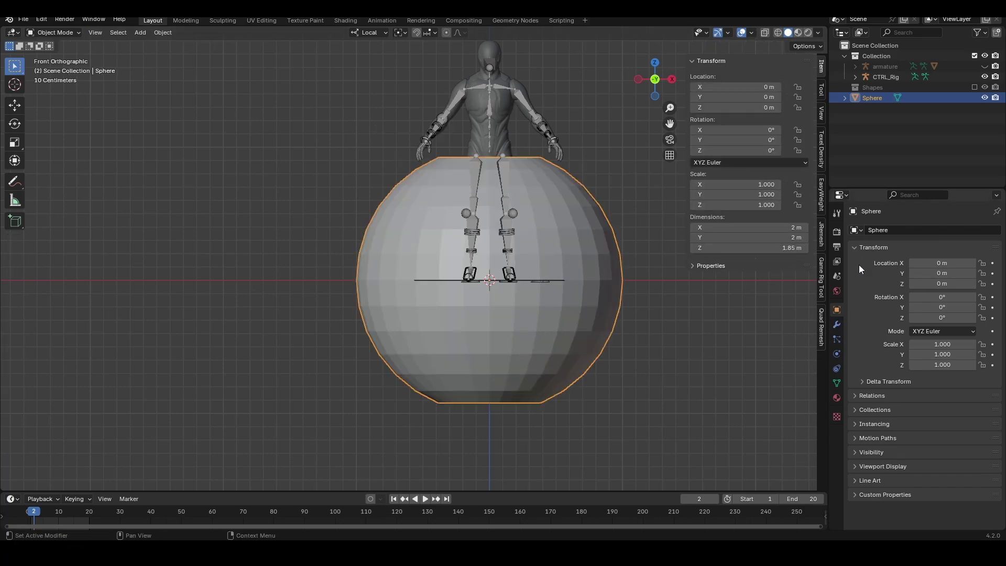
left_click(837, 324)
left_click(891, 230)
type("s")
key("Return")
key("ctrl+a")
- Keep only a vertical and a horizontal band of faces on the sphere, deleting all other faces
key("Tab")
left_click(487, 188, "alt")
key("Tab")
key("3")
left_click(495, 191, "alt")
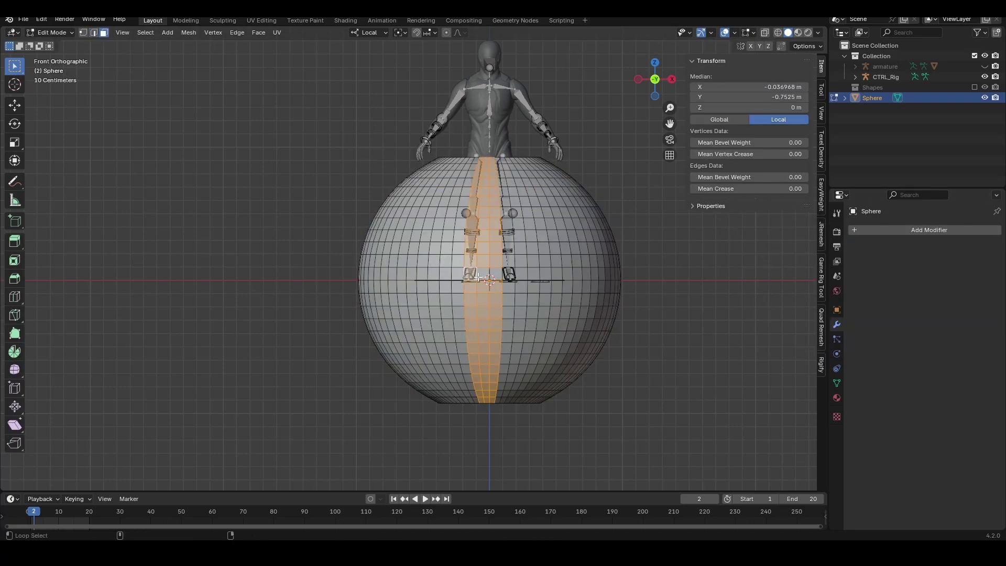
left_click(512, 278, "alt+shift")
middle_click_drag(512, 278, 536, 302)
key("ctrl+i")
key("x")
left_click(548, 292)
- Delete the rear half of both bands in the top view with X-ray
key("KP_7")
key("alt+z")
left_click_drag(295, 61, 613, 224)
key("x")
left_click(610, 226)
middle_click_drag(419, 385, 462, 309)
scroll(463, 310, "up", 4)
key("alt+z")
- Taper the horizontal band by scaling its end vertices to 0.588 along Z with Sharp proportional editing
middle_click_drag(568, 183, 417, 181)
key("1")
left_click(626, 329)
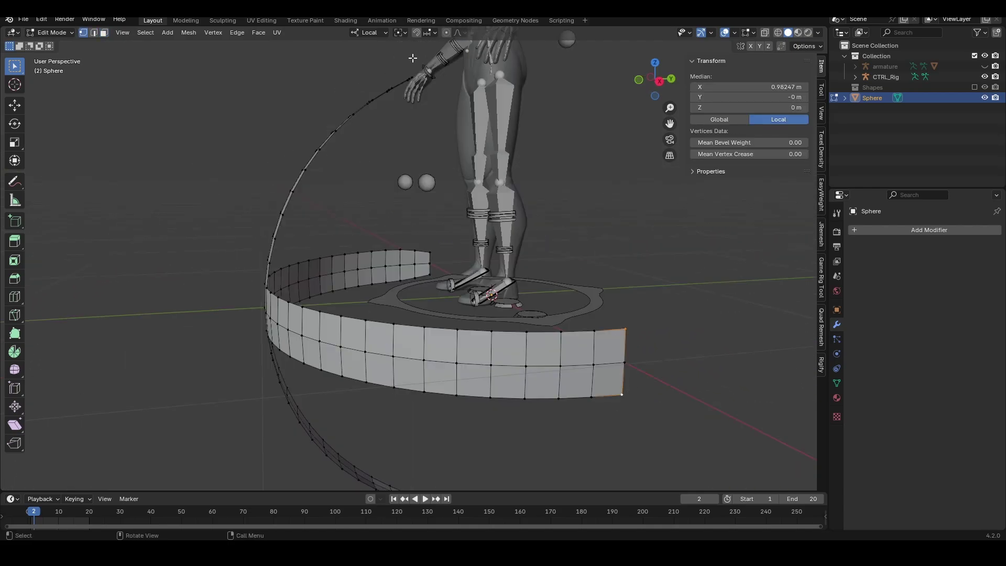
left_click(460, 32)
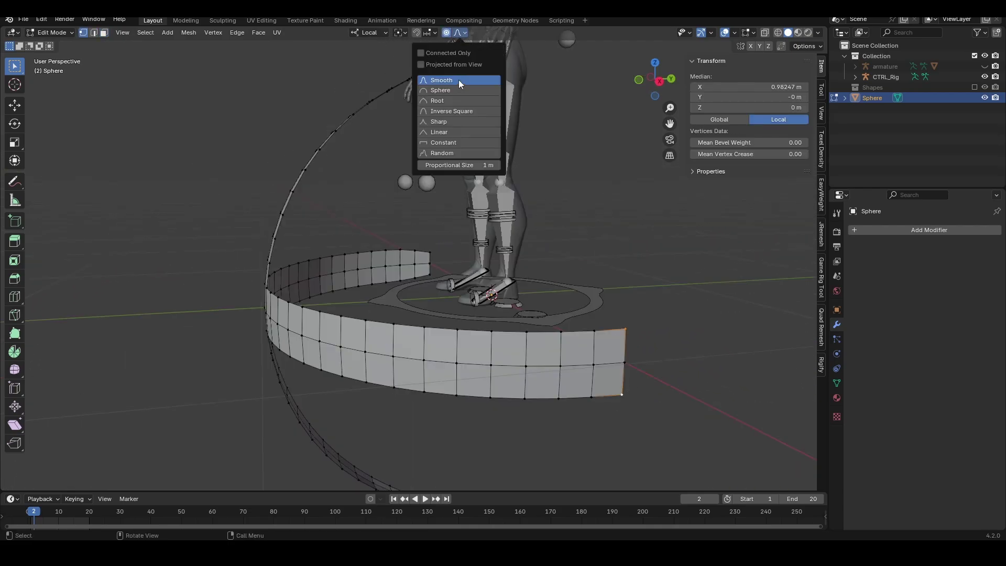
key("s")
key("z")
left_click(658, 327)
scroll(602, 309, "down", 2)
middle_click_drag(555, 294, 650, 288)
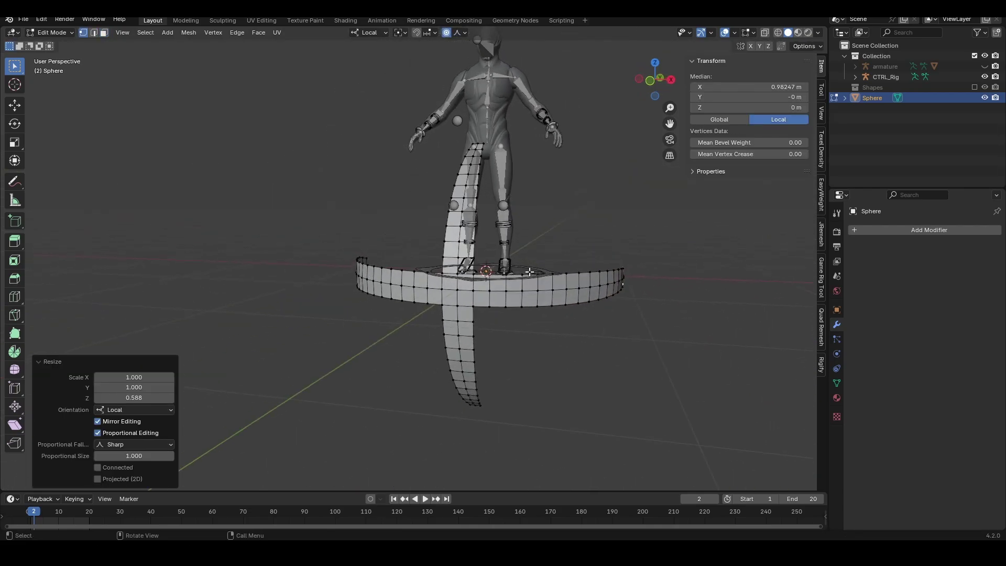
- Delete the negative-X half of the bands and replace it using an applied Mirror modifier
key("KP_1")
left_click_drag(258, 94, 479, 438)
key("x")
left_click(460, 417)
key("Tab")
left_click(886, 230)
type("mir")
key("Return")
key("ctrl+a")
- Delete the faces where the bands cross and further end faces, leaving four separate curved strips
scroll(437, 291, "up", 2)
middle_click_drag(437, 291, 435, 320)
key("Tab")
left_click_drag(461, 288, 531, 364)
key("x")
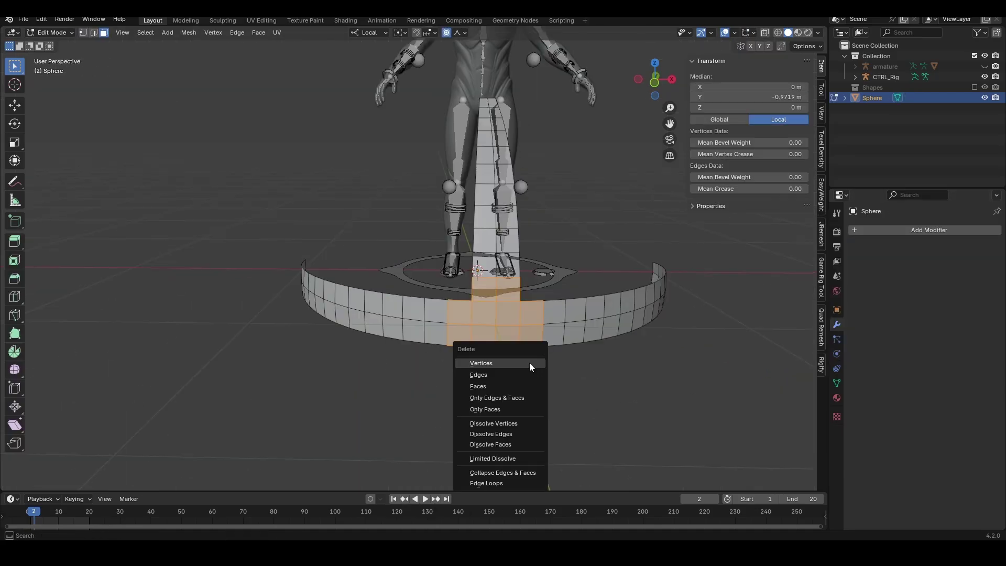
left_click(515, 386)
middle_click_drag(515, 385, 564, 274)
left_click_drag(564, 274, 603, 315, "shift")
middle_click_drag(603, 315, 383, 271)
key("x")
left_click(504, 436)
- Scale the selected strip vertices along Z and shade the object smooth
key("1")
key("s")
key("z")
key("Tab")
middle_click_drag(629, 294, 566, 356)
right_click(526, 339)
left_click(526, 344)
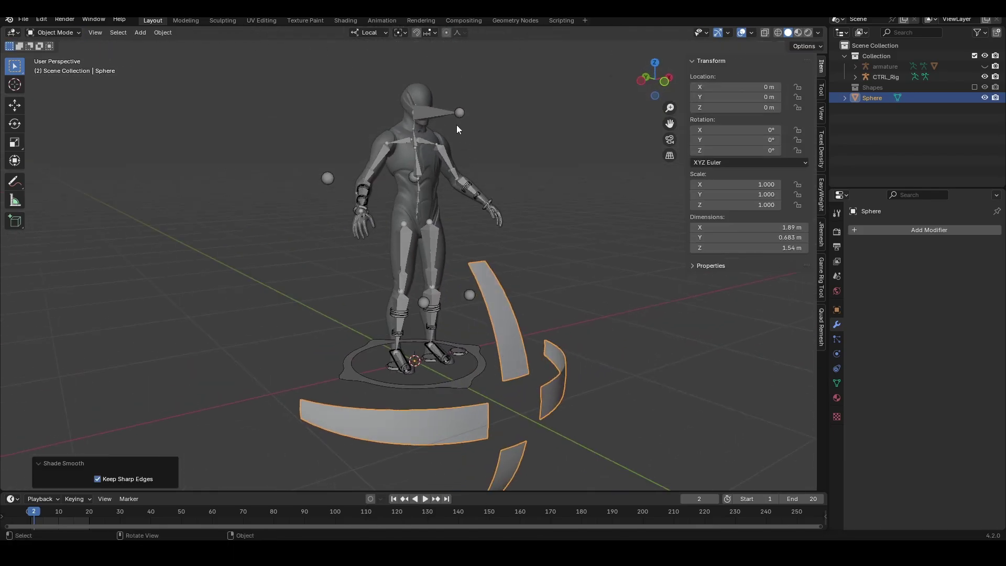
- Return CTRL_Rig to Pose Mode and assign target_Shape as the custom shape of MHC_neck_02.001
left_click(457, 124)
key("ctrl+Tab")
middle_click_drag(588, 193, 599, 290, "shift")
left_click(838, 380)
left_click(944, 404)
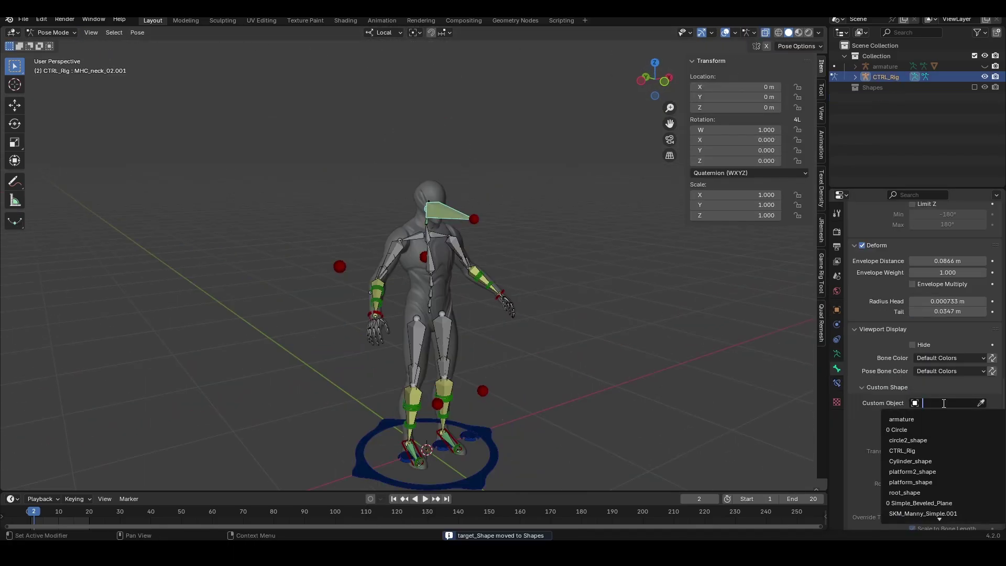
type("tar")
left_click(942, 418)
- Keep the custom shape's translation at 0 and set its X rotation to 180°
middle_click_drag(756, 367, 772, 370)
left_click_drag(947, 451, 963, 451)
type("0")
left_click(941, 478)
type("1")
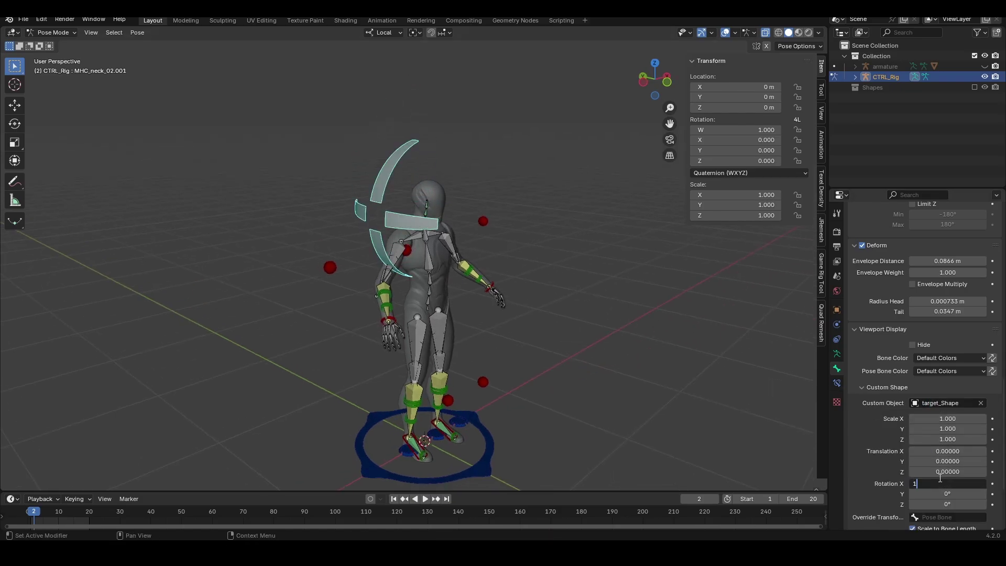
type("80")
key("Return")
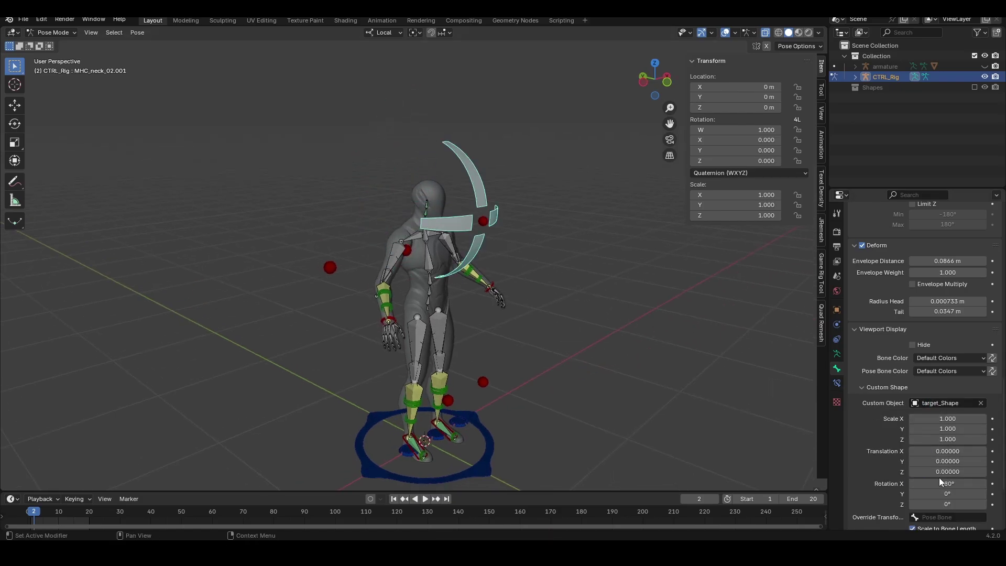
- Set the custom shape's scale to 0.240 and Y translation to 0.268, with bone color 04 - Theme Color Set
left_click_drag(947, 429, 905, 429)
middle_click_drag(725, 367, 737, 378)
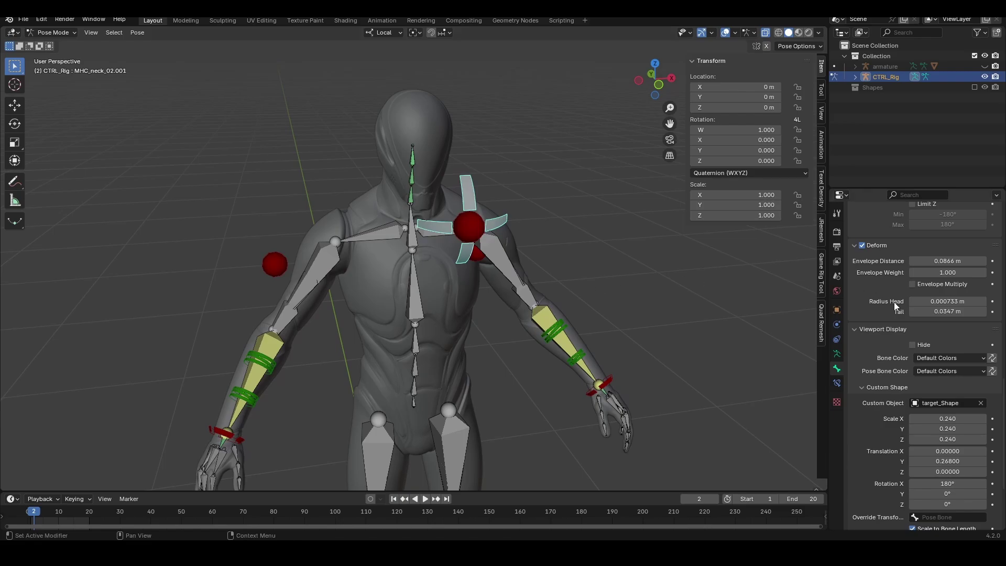
scroll(895, 305, "down", 5)
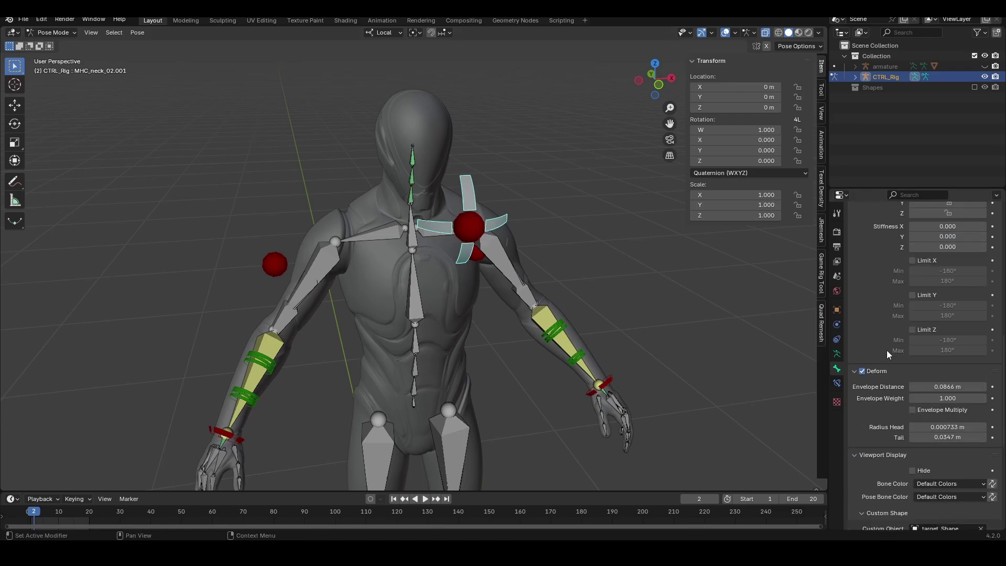
left_click(946, 250)
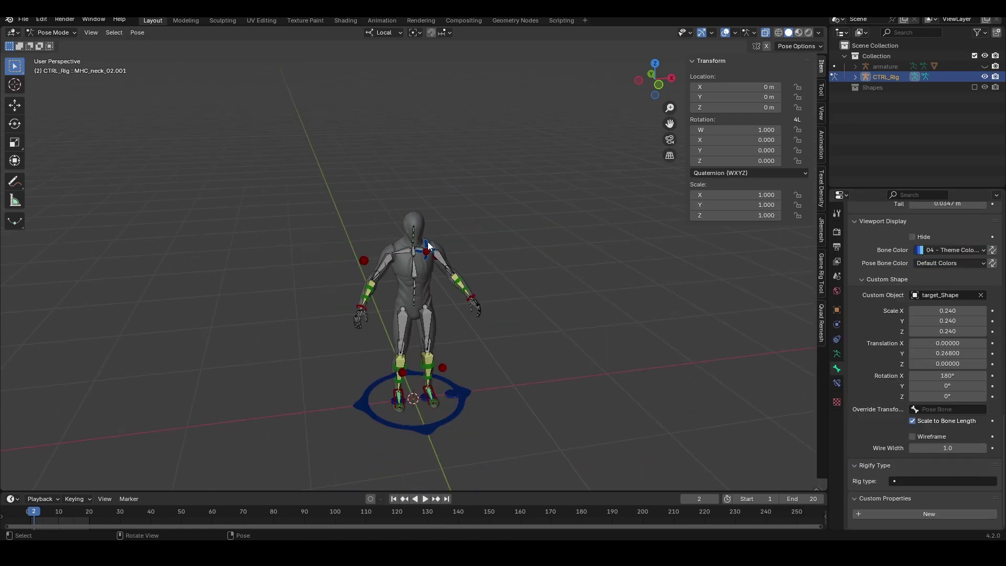
- Try moving the sphere target bone around the character from several views to test the head-look control
key("KP_1")
key("g")
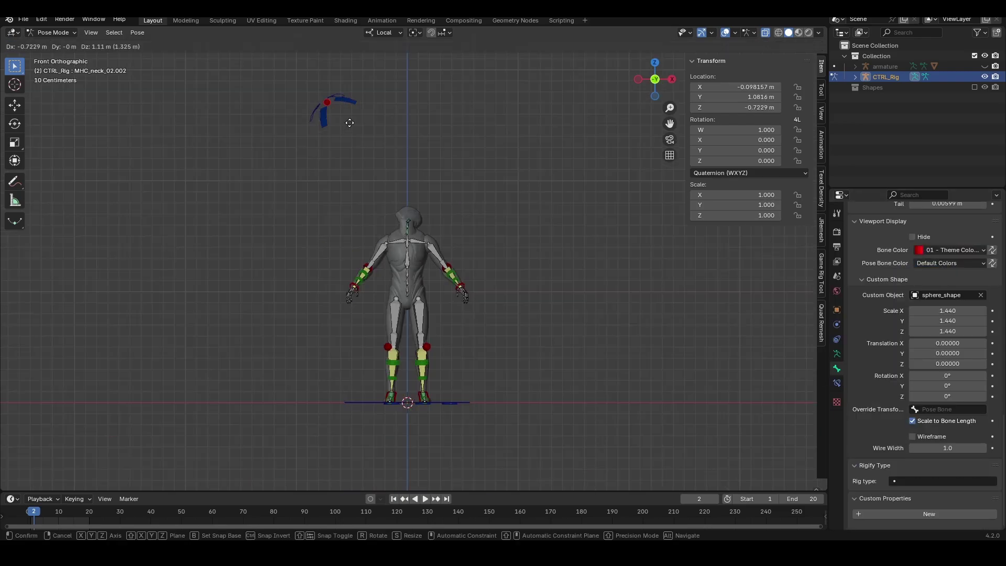
left_click(753, 306)
middle_click_drag(752, 301, 680, 290)
scroll(724, 310, "down", 3)
key("g")
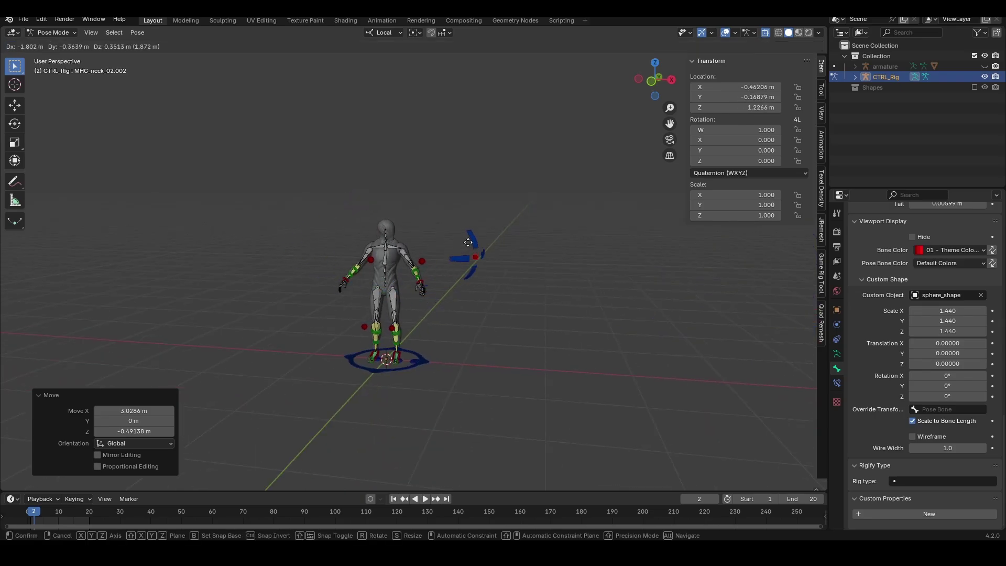
left_click(204, 234)
middle_click_drag(206, 234, 358, 247)
key("g")
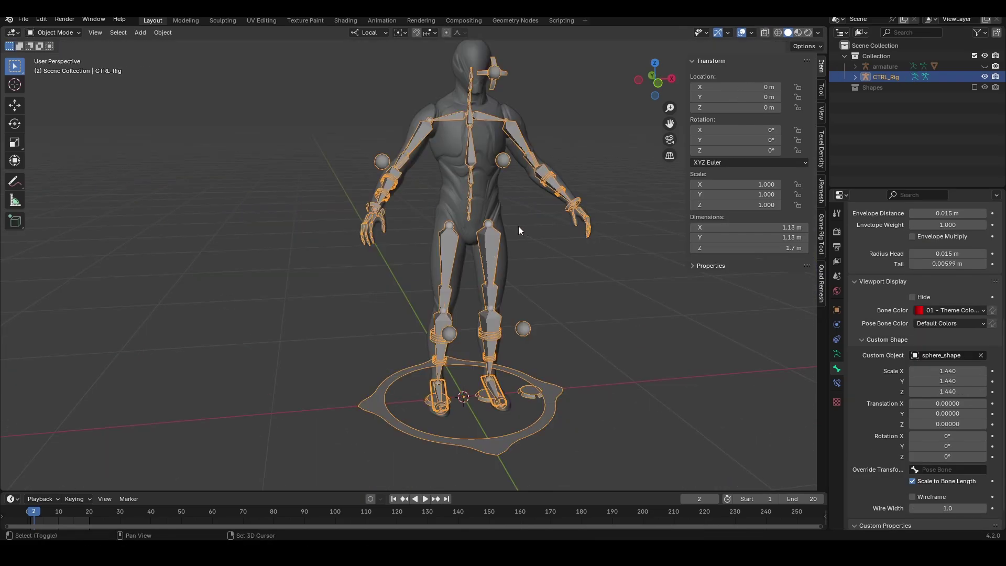
- Assign simple_circle_shape as the custom shape of all the left hand's finger and thumb bones
middle_click_drag(547, 260, 465, 248)
left_click(465, 247)
scroll(388, 241, "down", 5)
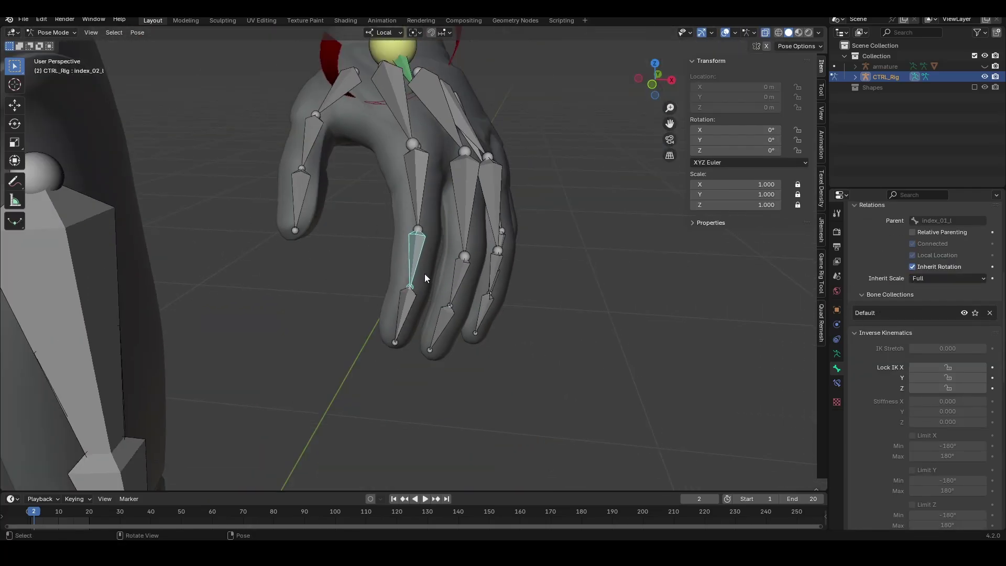
middle_click_drag(425, 274, 450, 267)
middle_click_drag(424, 200, 439, 250, "shift")
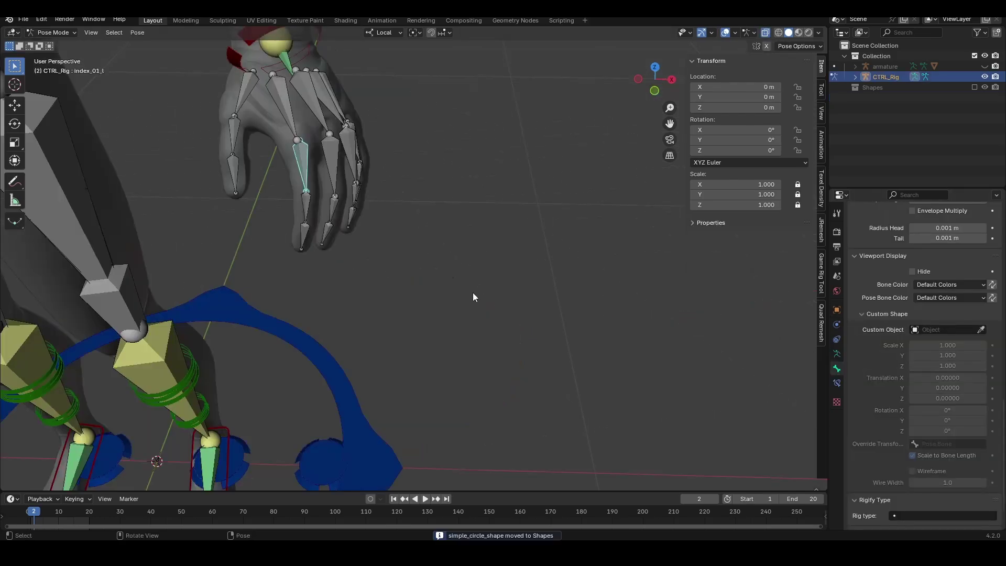
left_click_drag(473, 293, 296, 178)
key("KP_Decimal")
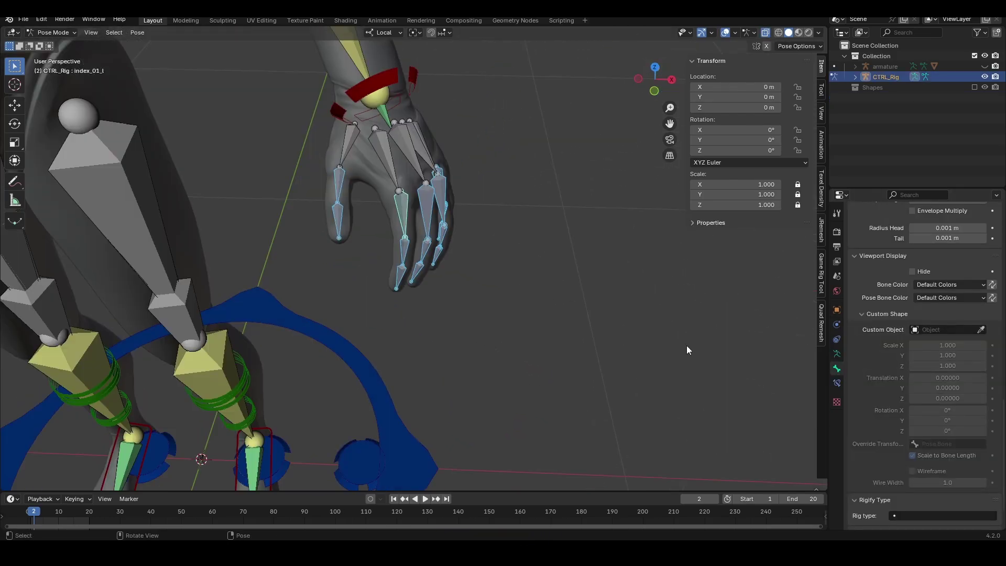
left_click(946, 329)
left_click(932, 417)
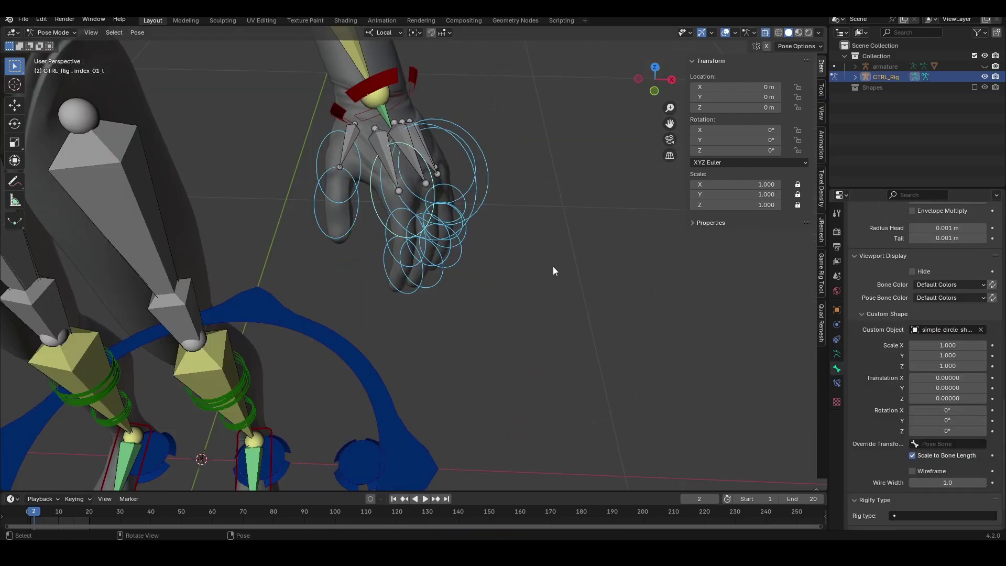
- Set the custom shape's X rotation to 90° on all selected finger bones
middle_click_drag(553, 266, 543, 284)
left_click(936, 407)
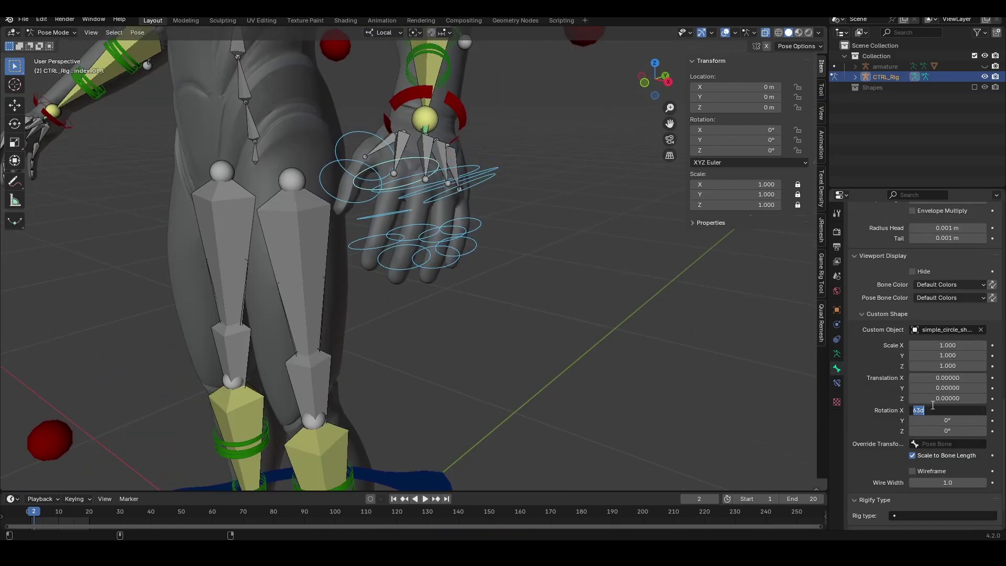
type("90")
key("alt+Return")
- Scale the finger bones' circle shapes to 0.340 and set their bone color to 03 - Theme Color Set
left_click_drag(944, 346, 896, 366, "alt")
left_click(950, 284)
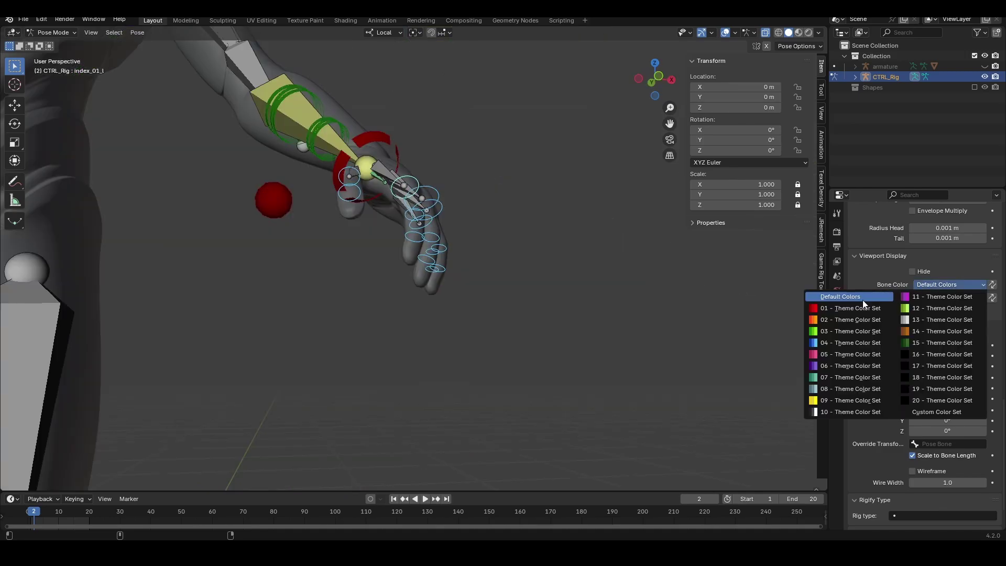
left_click(839, 332)
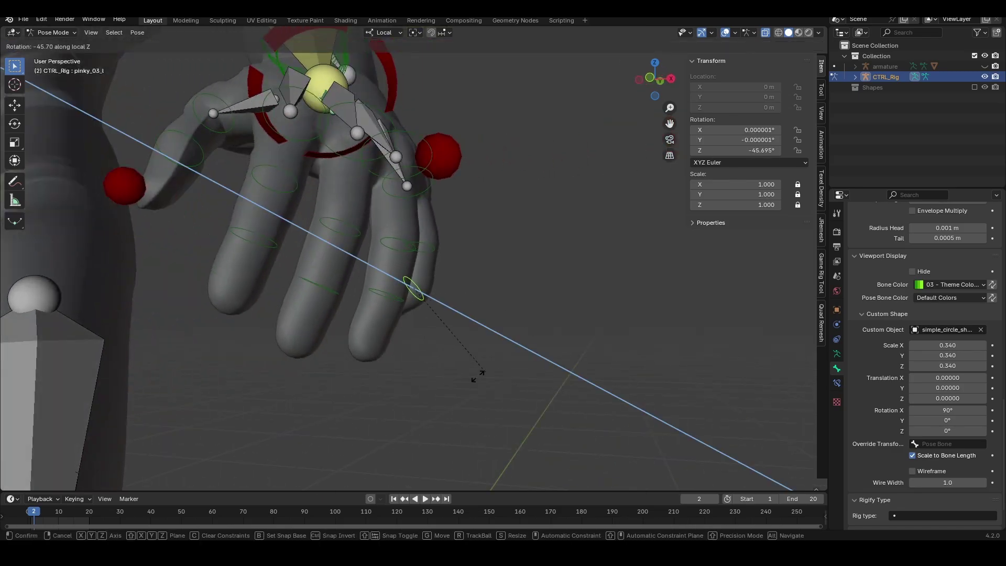
- Try rotating the left hand's pinky and ring finger bones about local Z and the middle metacarpal freely to test the hand rig
key("Escape")
key("r")
key("z")
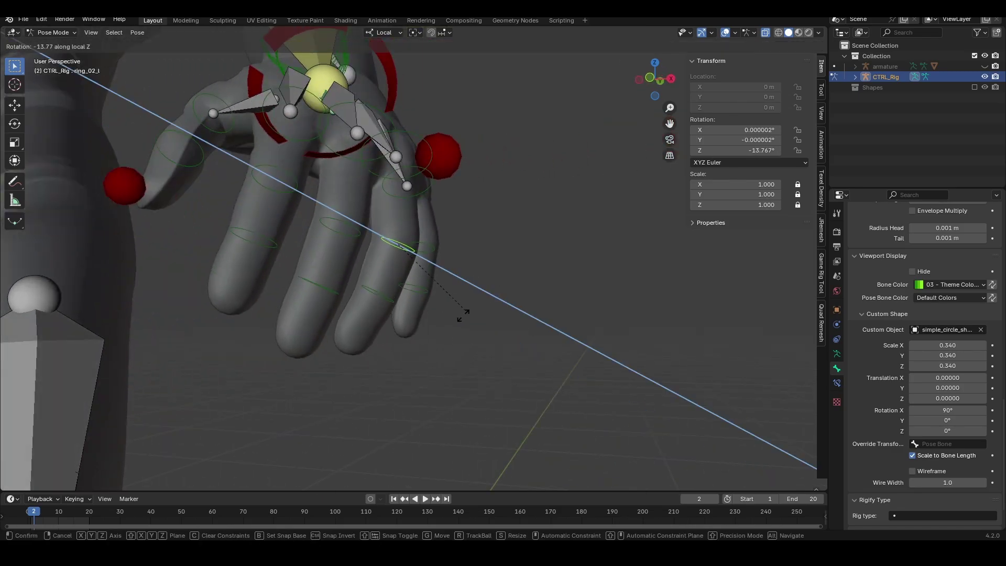
key("Escape")
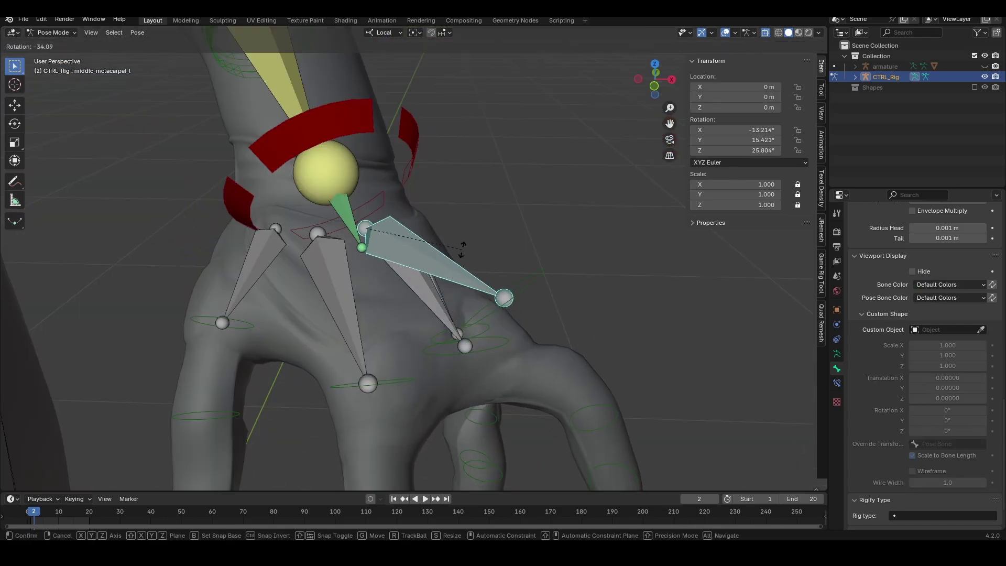
key("Escape")
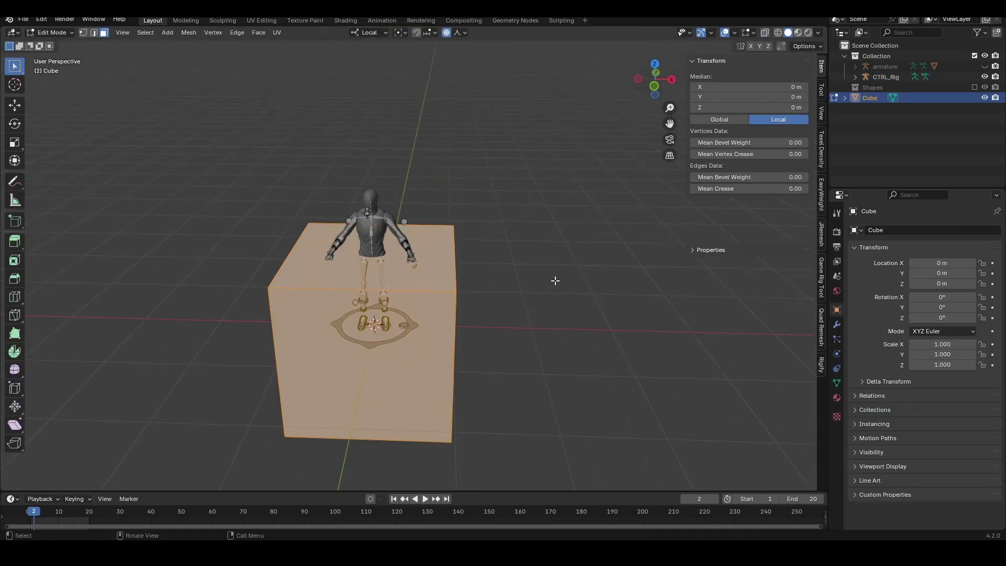
- Delete only the faces of the cube, keeping its edges as a wireframe shape
right_click(576, 221)
left_click(623, 260)
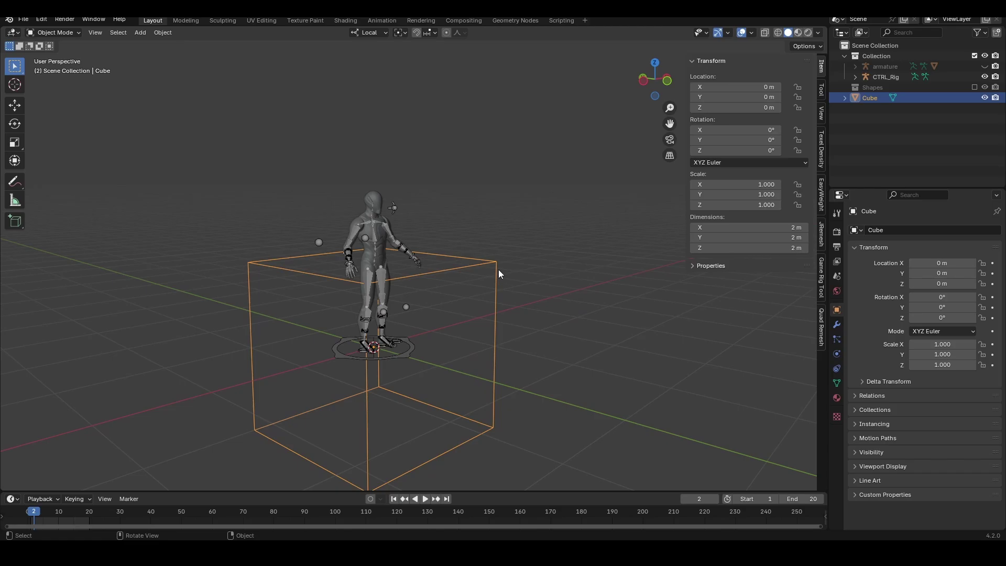
- Rename the wireframe cube as Cube_shape and move it into the Shapes collection
key("F2")
type("Cube_shape")
key("Return")
key("m")
left_click(499, 270)
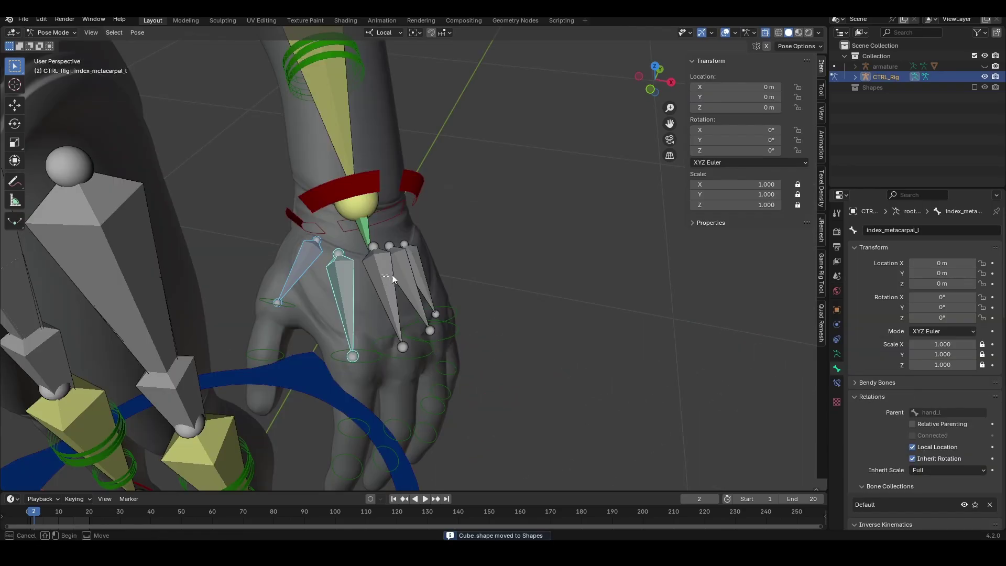
- Give the left metacarpal bones the Cube_shape custom shape with scale 0.090, 0.484, 0.090 and a Y translation of 0.016
left_click_drag(392, 275, 427, 291, "shift")
scroll(943, 411, "down", 12)
mouse_move(958, 387)
left_mouse_down("alt")
mouse_move(951, 407)
mouse_move(912, 407)
mouse_move(964, 401)
left_mouse_up("alt")
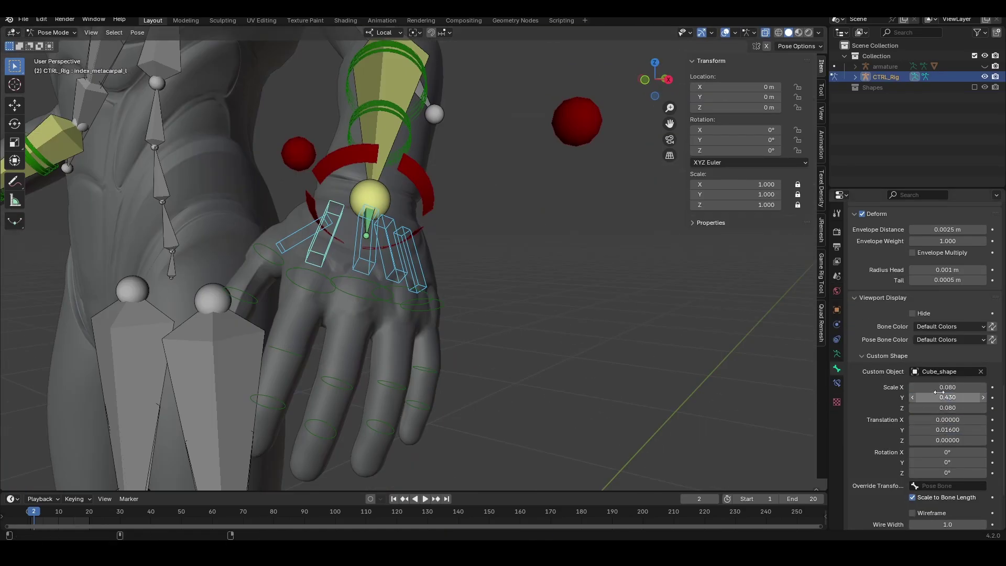
left_click_drag(948, 388, 951, 387)
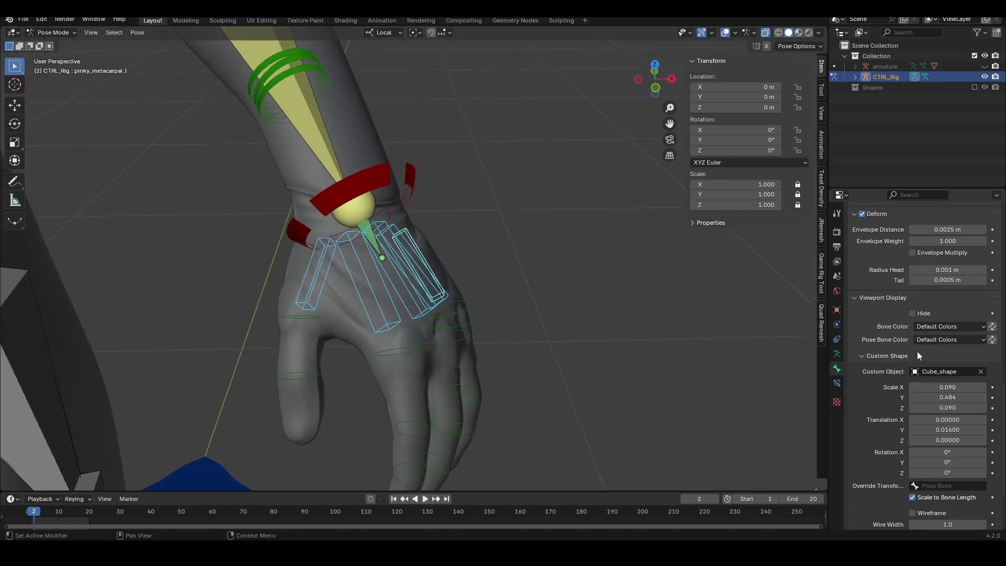
- Set the metacarpal bones' color to the green theme color set and try rotating one of them
left_click(950, 327)
left_click(854, 373, "alt")
middle_click_drag(477, 286, 403, 283)
left_click(438, 277)
key("r")
key("Escape")
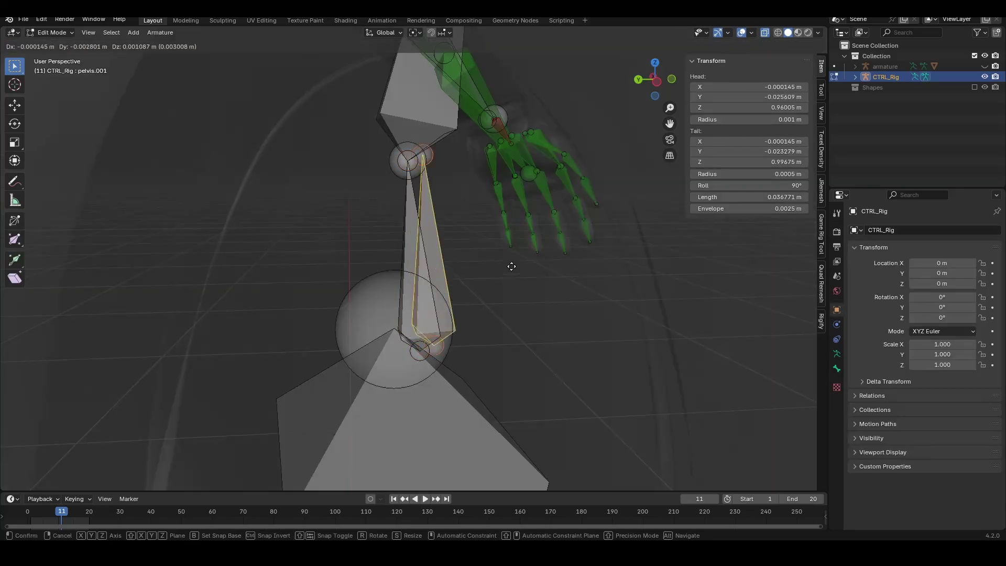
- Duplicate the pelvis bone in place and rename the copy as Pelvis_CTRL
key("shift+d")
key("Escape")
middle_click_drag(530, 260, 471, 240)
key("F2")
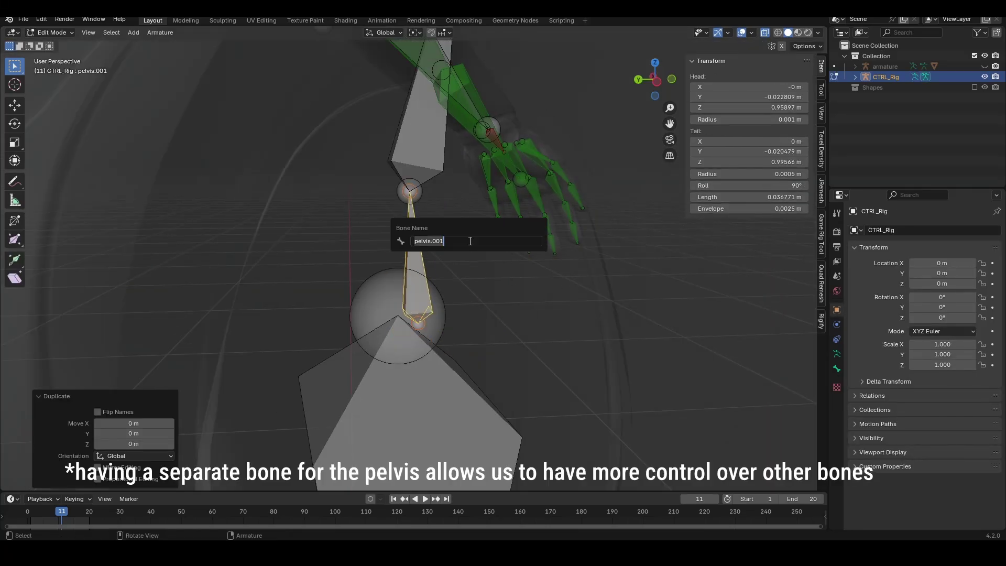
type("Pelvis_CTRL")
key("Return")
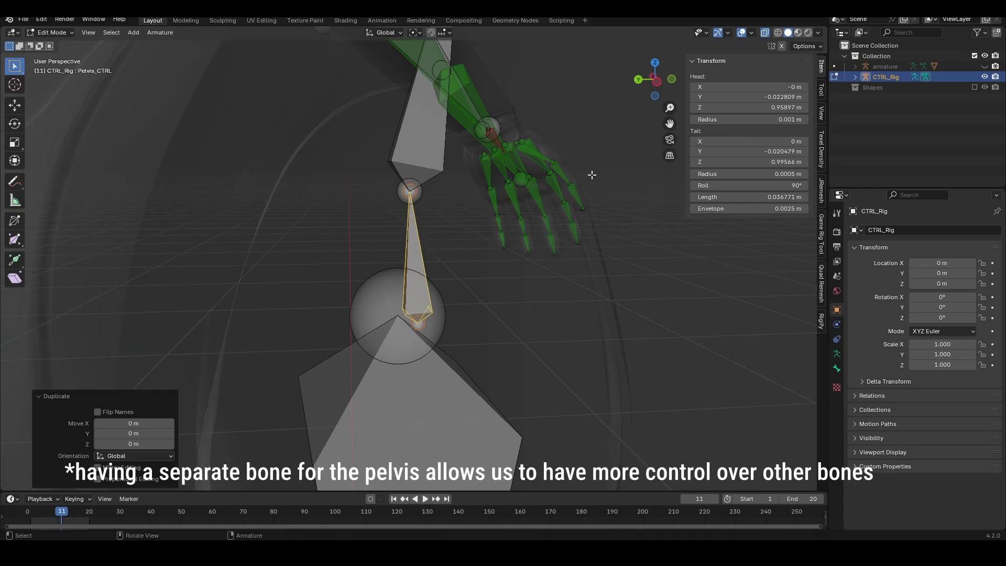
- Straighten the Pelvis_CTRL bone by setting its tail Y to -0.022809 m
double_click(756, 153)
type("-0.022809")
key("Return")
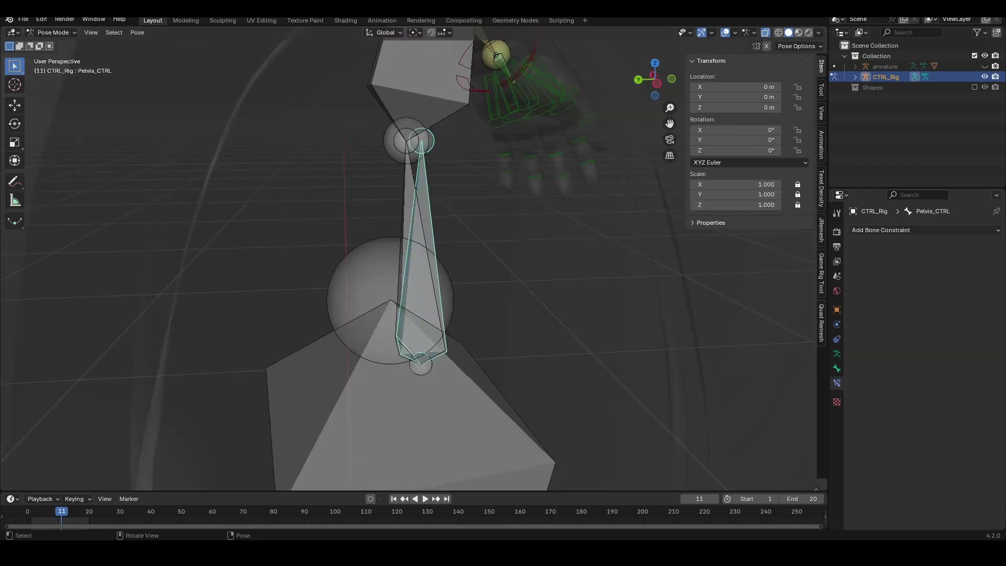
- Add a Copy Location constraint to the pelvis bone targeting Pelvis_CTRL, with target Local Space (Owner Orientation) and owner Local Space
left_click(403, 220)
left_click(428, 187, "shift")
key("ctrl+shift+c")
left_click(406, 177)
left_click(948, 346)
left_click(915, 422)
left_click(932, 357)
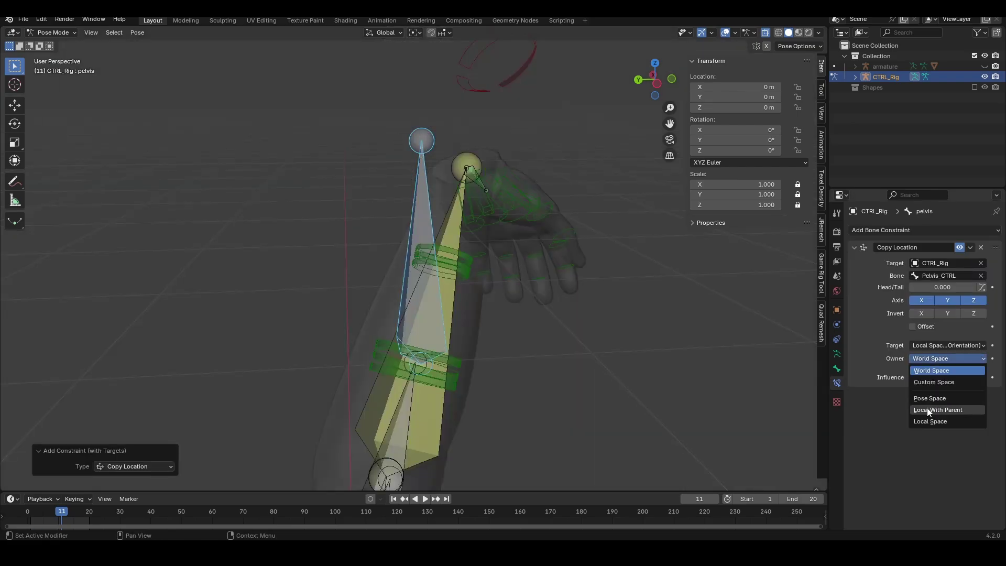
left_click(927, 421)
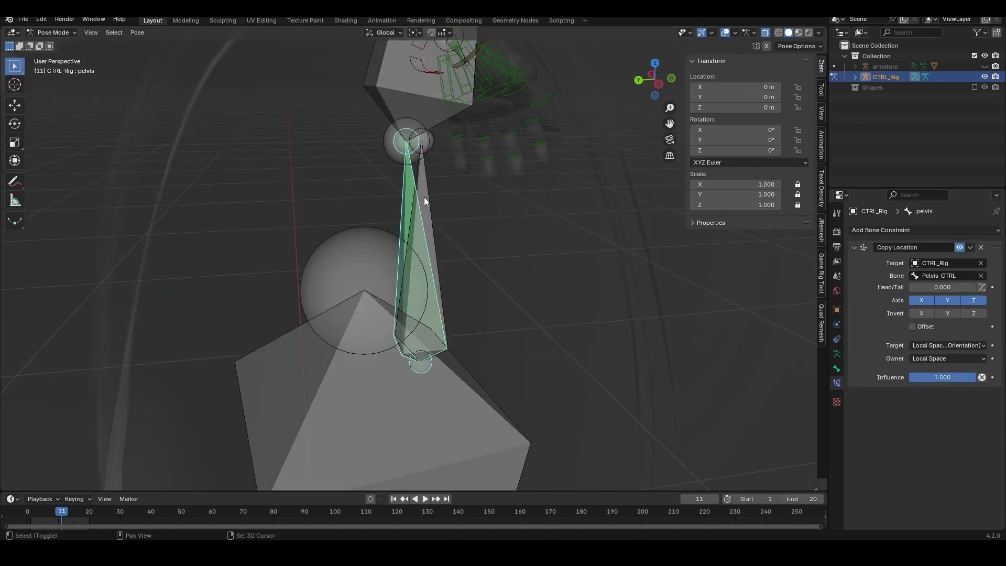
- Add a Copy Rotation constraint to the pelvis bone targeting Pelvis_CTRL, with both target and owner in Local Space
left_click(426, 193, "shift")
key("shift+ctrl+c")
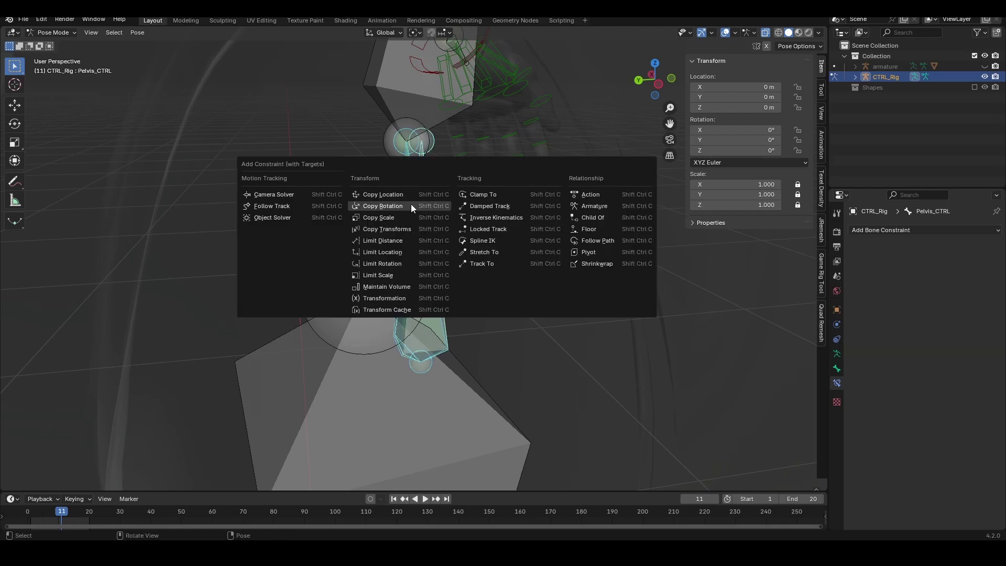
left_click(411, 205)
left_click(946, 488)
left_click(945, 424)
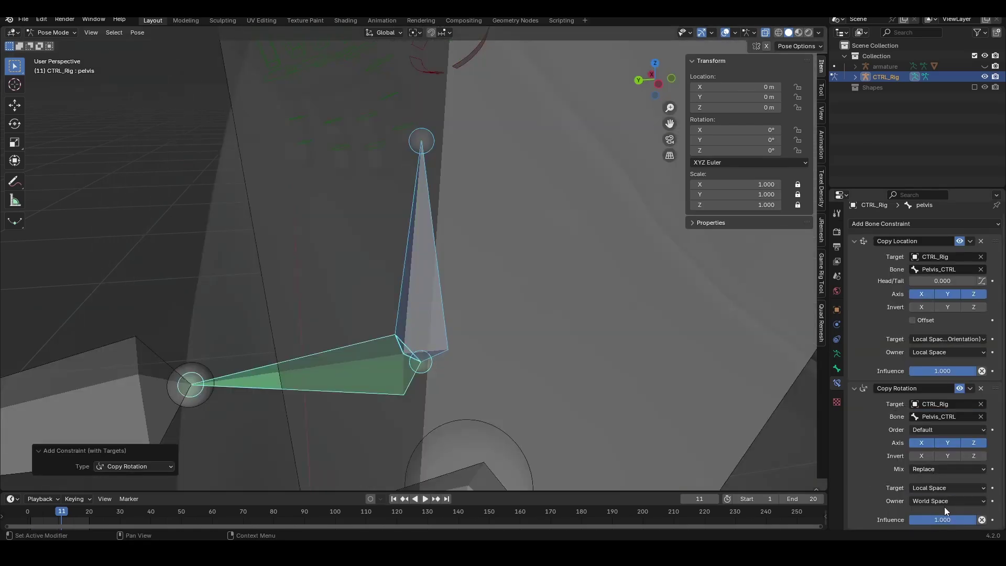
left_click(945, 502)
left_click(944, 438)
- Try rotating the Pelvis_CTRL bone to test the pelvis constraints
middle_click_drag(619, 303, 578, 315)
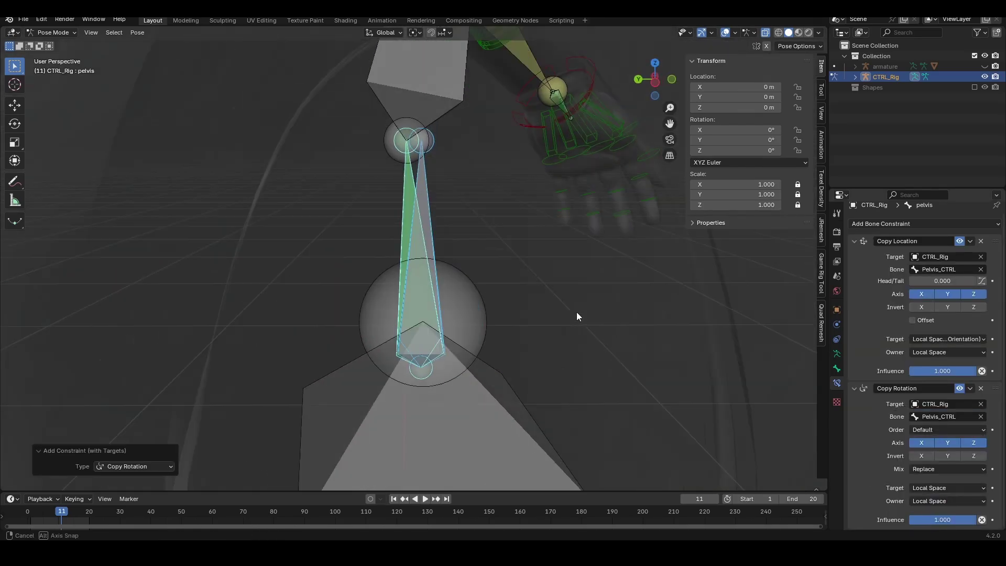
key("r")
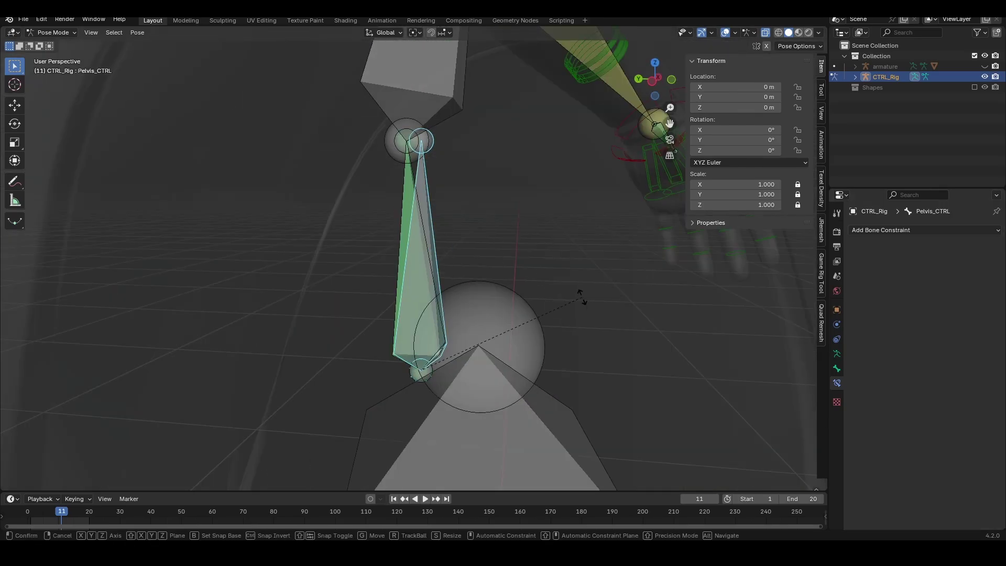
right_click(639, 340)
- Clear the parent of the Pelvis_CTRL bone and assign it a parent bone through its relations settings
scroll(636, 337, "down", 6)
scroll(576, 335, "up", 3)
key("Tab")
key("alt+p")
left_click(472, 331)
key("Tab")
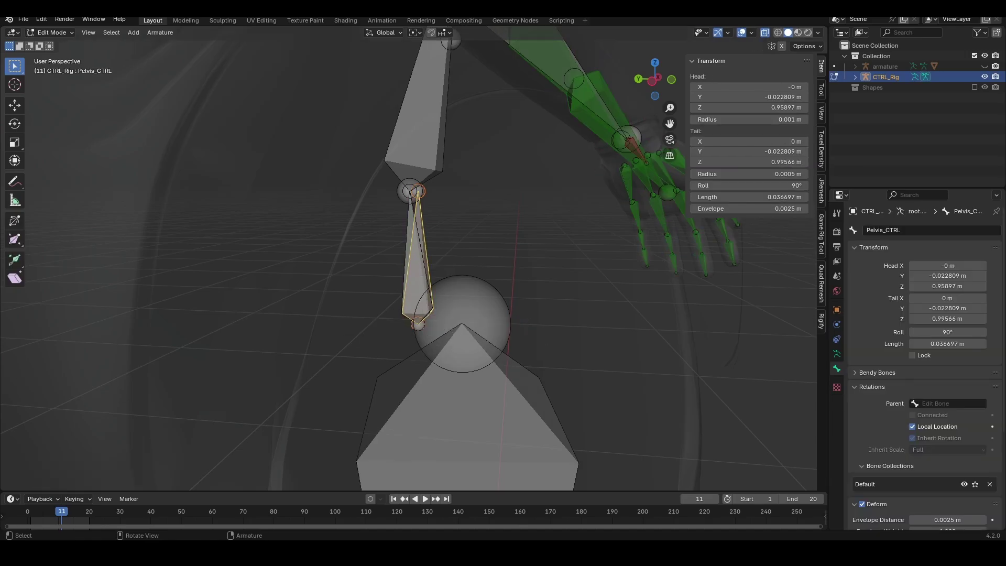
key("Tab")
left_click(932, 404)
left_click(917, 417)
- Give Pelvis_CTRL the simple_circle_shape custom shape with 90° X rotation and scale 5.210, color it 01 - Theme Color Set, and test moving it
scroll(907, 453, "down", 5)
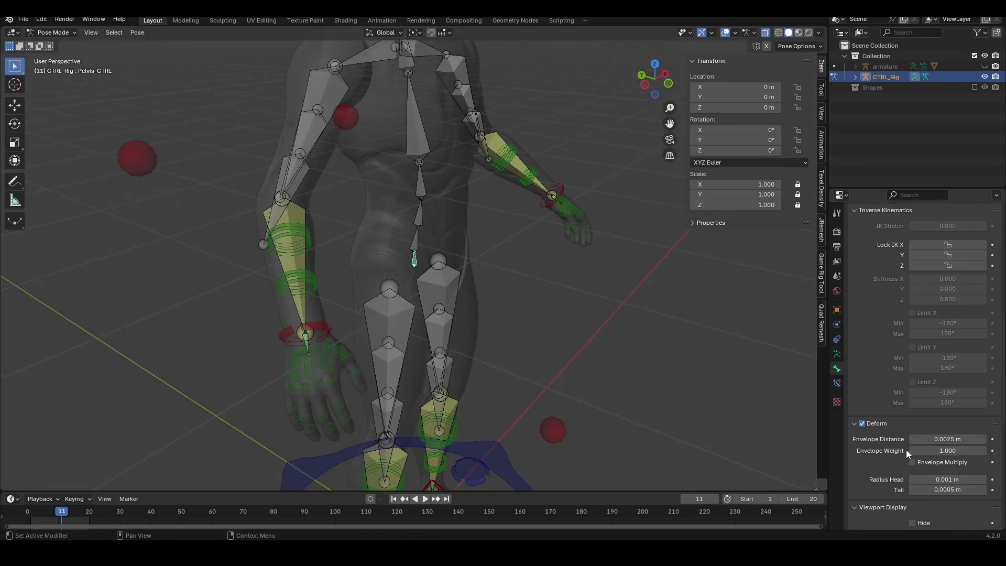
scroll(907, 450, "down", 14)
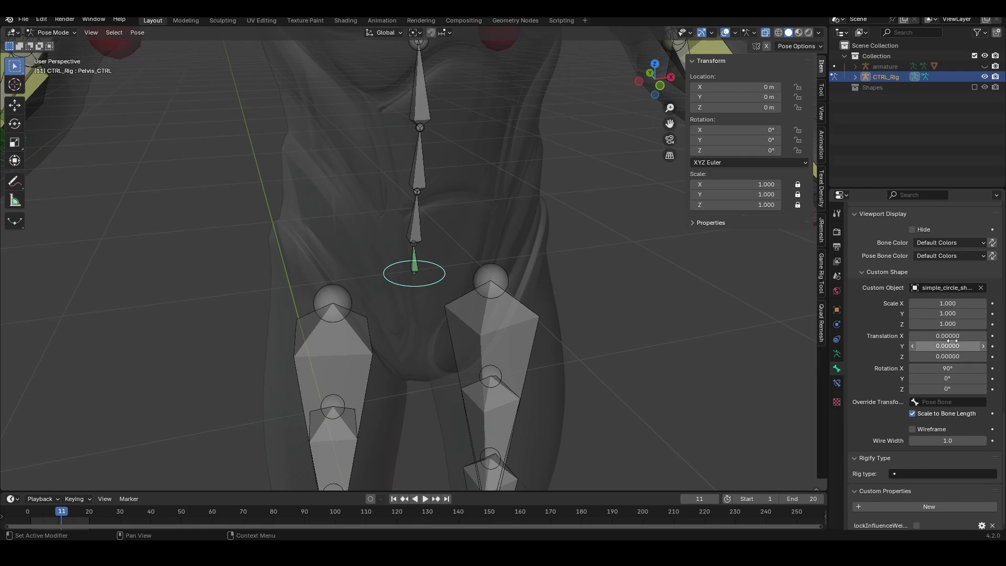
left_click_drag(948, 304, 985, 303)
left_click_drag(986, 303, 995, 303)
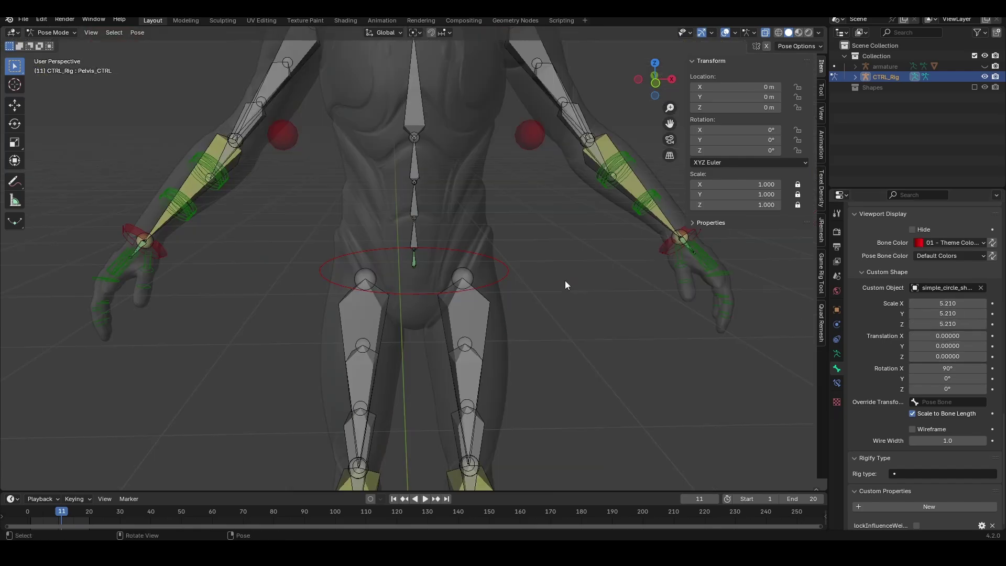
scroll(565, 280, "down", 3)
key("g")
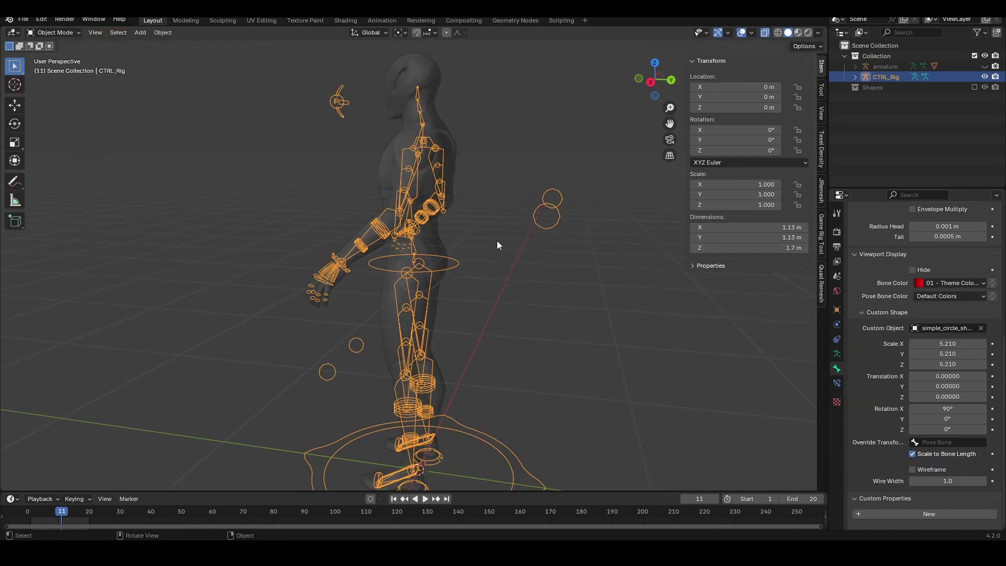
- Duplicate the pelvis, spine, neck and head bones and place the copied chain about 0.25 m behind the character along Y
scroll(448, 240, "up", 3)
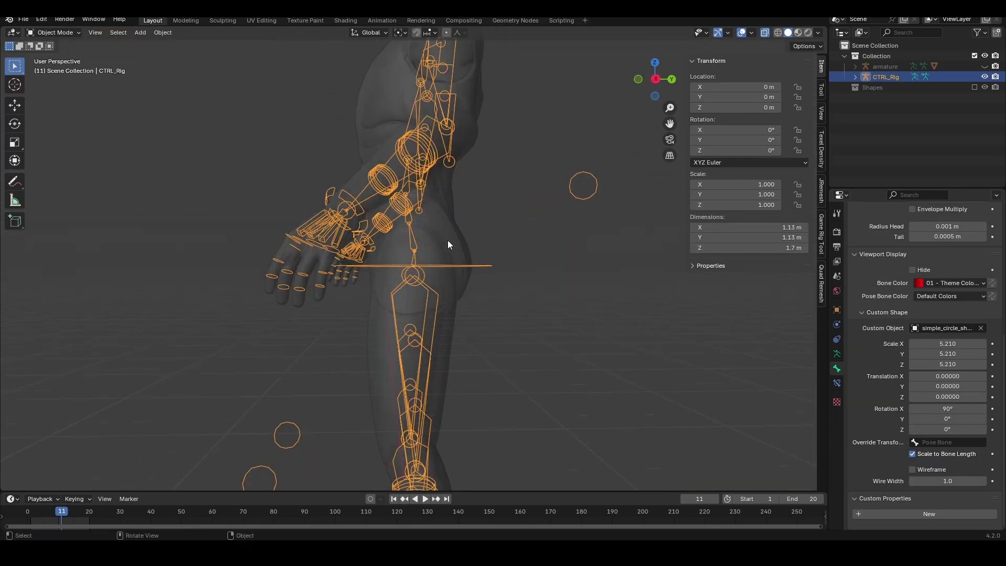
left_click(417, 245)
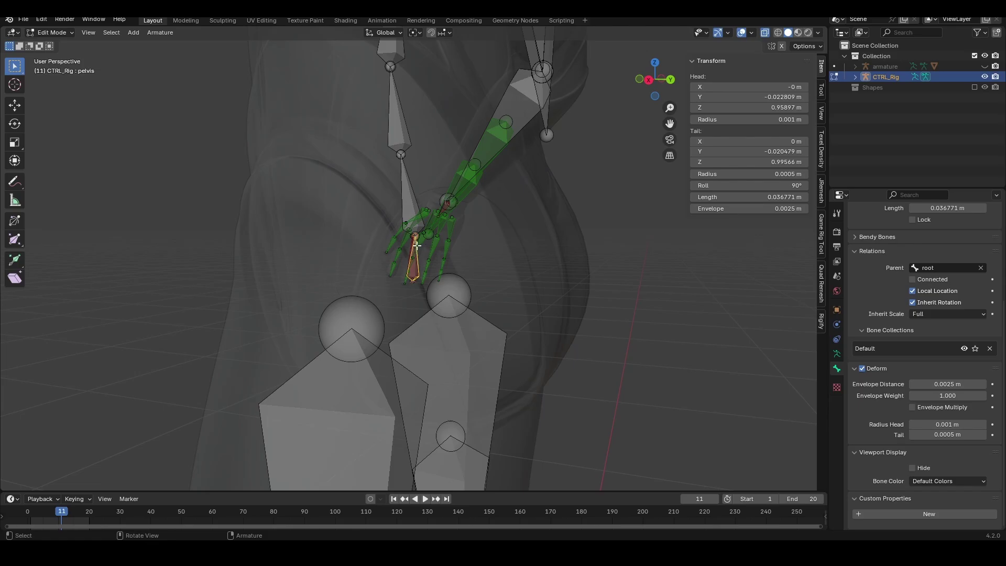
left_click(411, 211, "shift")
middle_click_drag(395, 125, 386, 201, "shift")
left_click(387, 201, "shift")
scroll(388, 194, "down", 3)
left_click(398, 162, "shift")
middle_click_drag(399, 162, 406, 224, "shift")
left_click(412, 105, "shift")
middle_click_drag(413, 99, 423, 220, "shift")
middle_click_drag(435, 203, 418, 211)
left_click(428, 178, "shift")
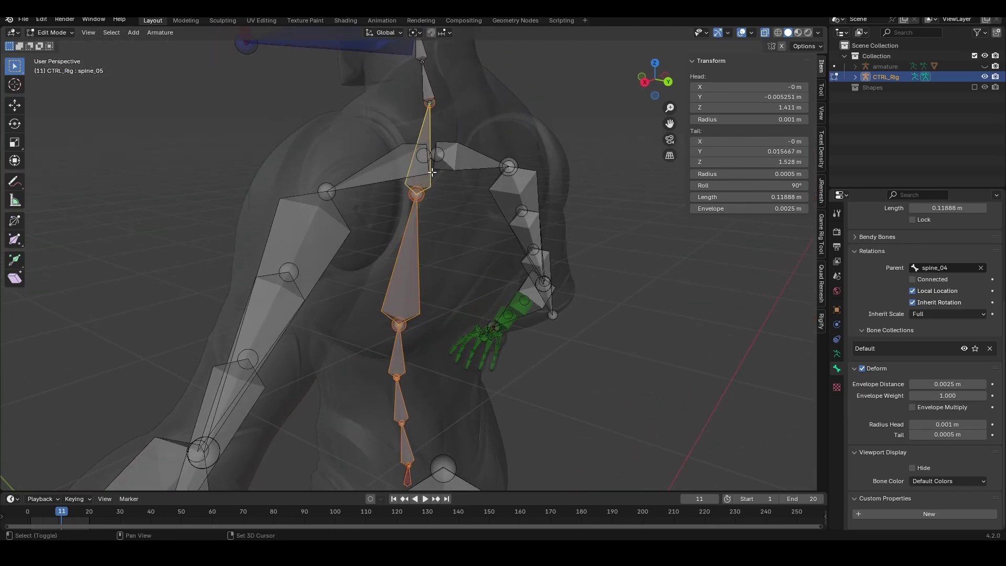
middle_click_drag(431, 174, 413, 300, "shift")
left_click(406, 219, "shift")
scroll(404, 203, "down", 1)
left_click(401, 192, "shift")
left_click(400, 161)
middle_click_drag(399, 160, 427, 312)
left_click(398, 308, "shift")
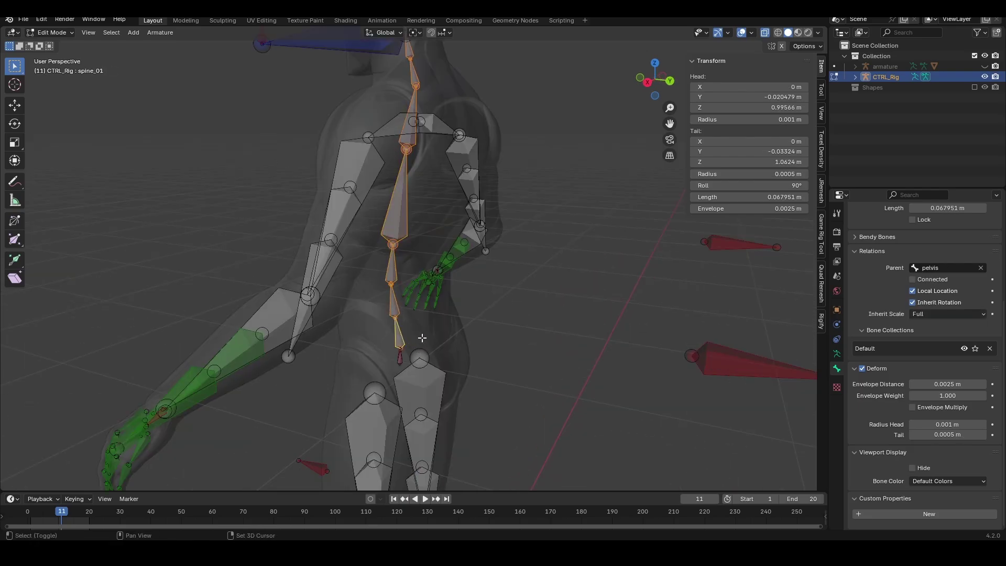
middle_click_drag(422, 338, 437, 286, "shift")
scroll(438, 286, "up", 4)
left_click(428, 326, "shift")
key("KP_3")
key("shift+d")
key("x")
key("y")
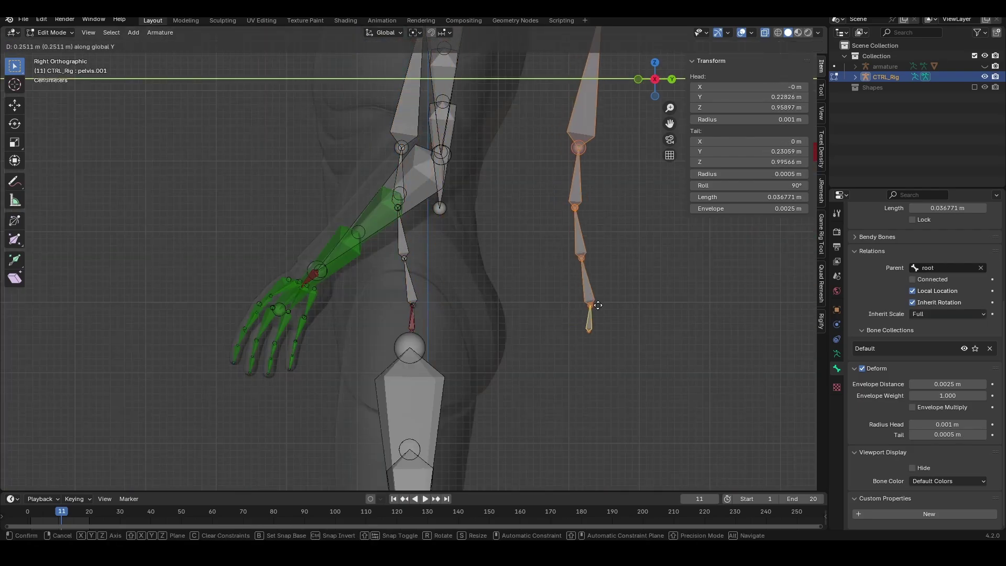
left_click(607, 303)
- Straighten the duplicated bone chain by scaling it to 0 along Y
scroll(597, 278, "down", 5)
key("s")
key("y")
middle_click_drag(593, 258, 470, 306)
key("0")
key("Return")
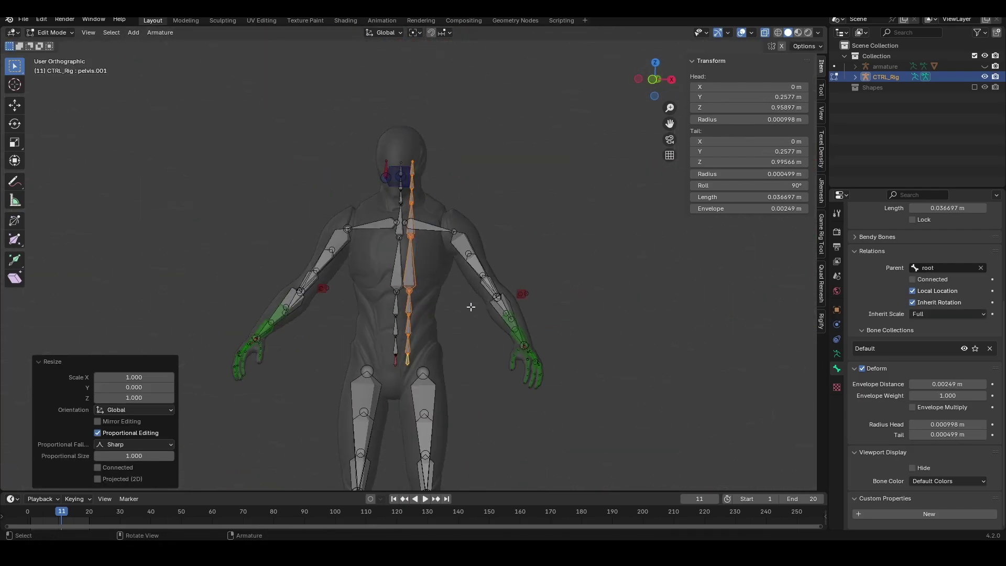
- Move the straightened bone chain about 0.12 m further back along Y
key("KP_3")
key("g")
key("y")
left_click(512, 391)
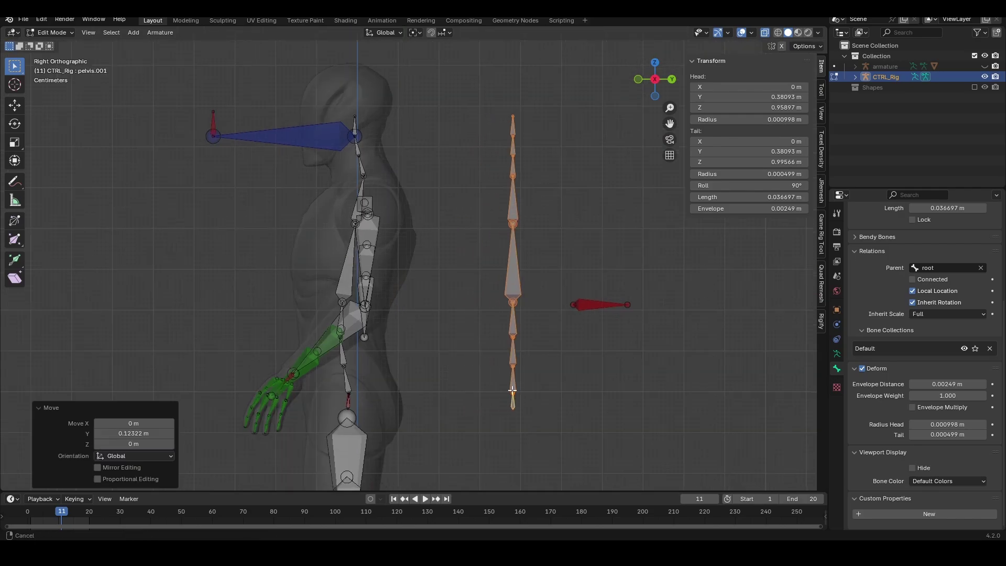
- Duplicate the straight chain's lowest bone in place as an unparented bone named Spline_Root
middle_click_drag(512, 390, 476, 303, "shift")
scroll(477, 316, "up", 12)
left_click(461, 336)
mouse_move(461, 341)
middle_mouse_down("shift")
mouse_move(462, 352)
mouse_move(470, 327)
middle_mouse_up("shift")
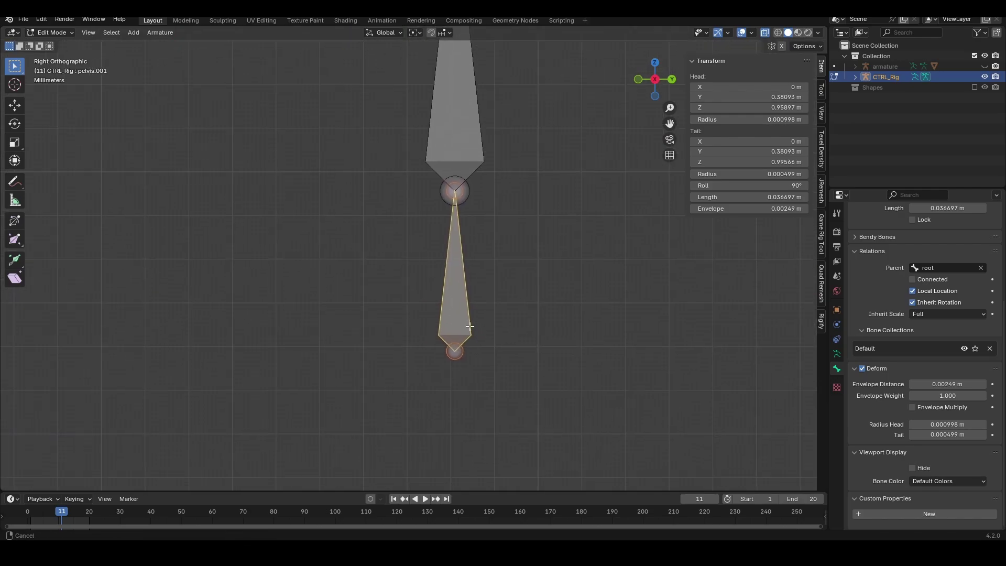
key("shift+d")
key("Escape")
key("F2")
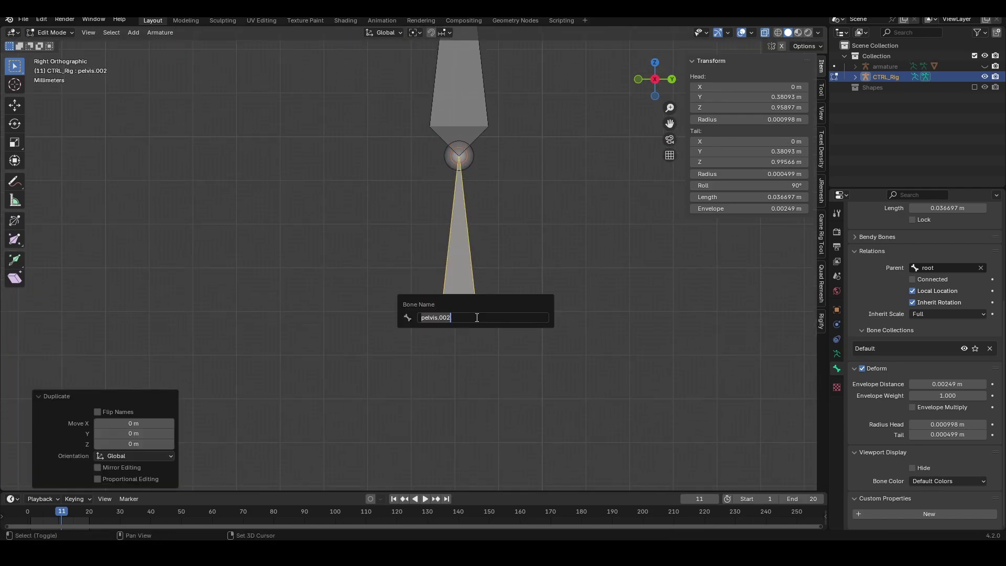
key("Return")
key("alt+p")
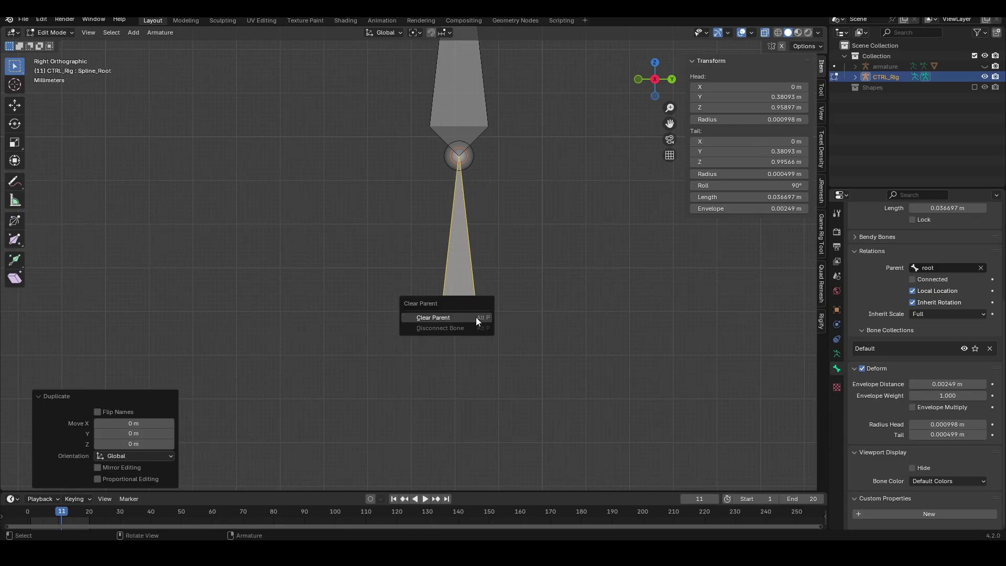
left_click(476, 321)
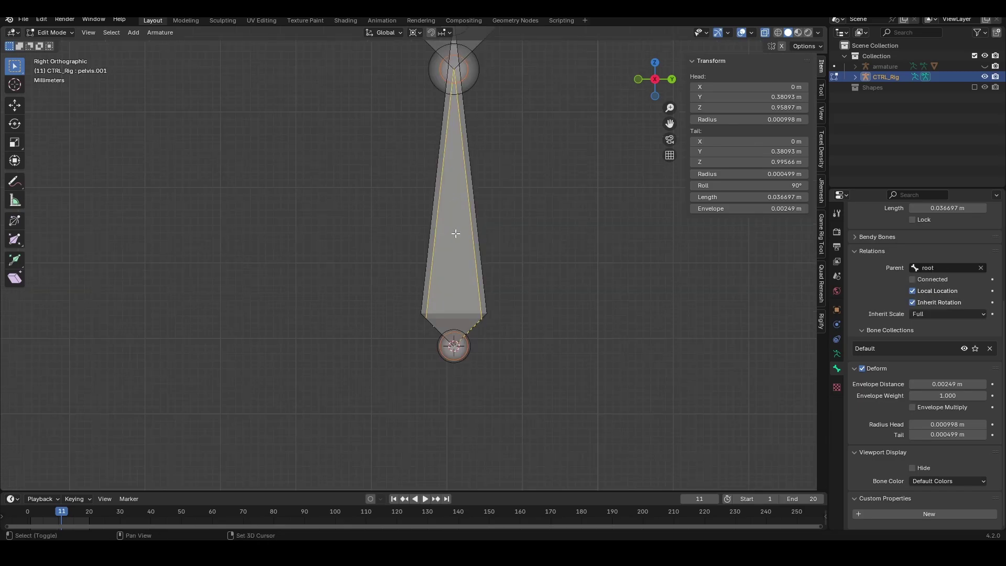
- Duplicate the straight chain's lowest bone in place, name the copy Spline_end and clear its parent
key("shift+d")
key("Escape")
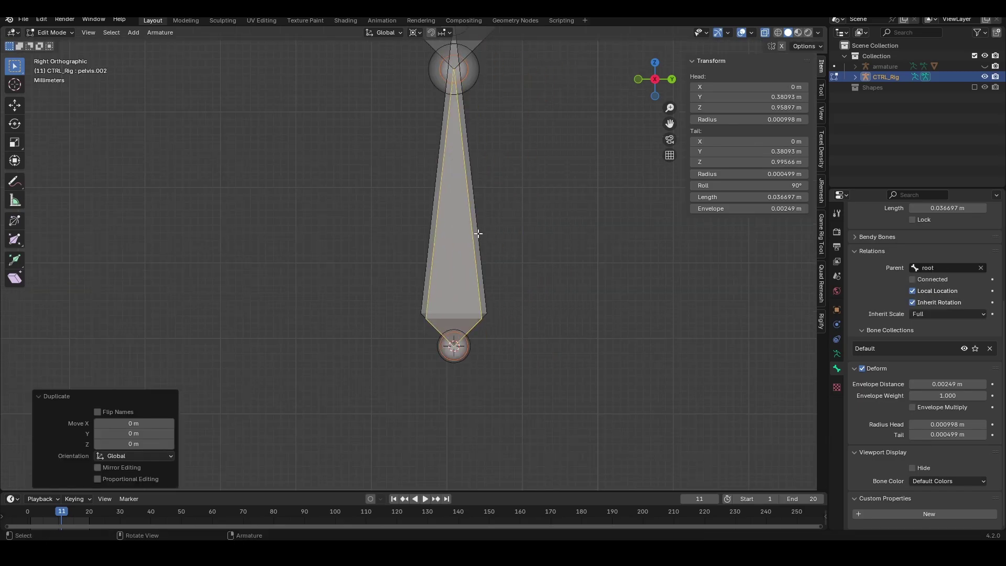
key("F2")
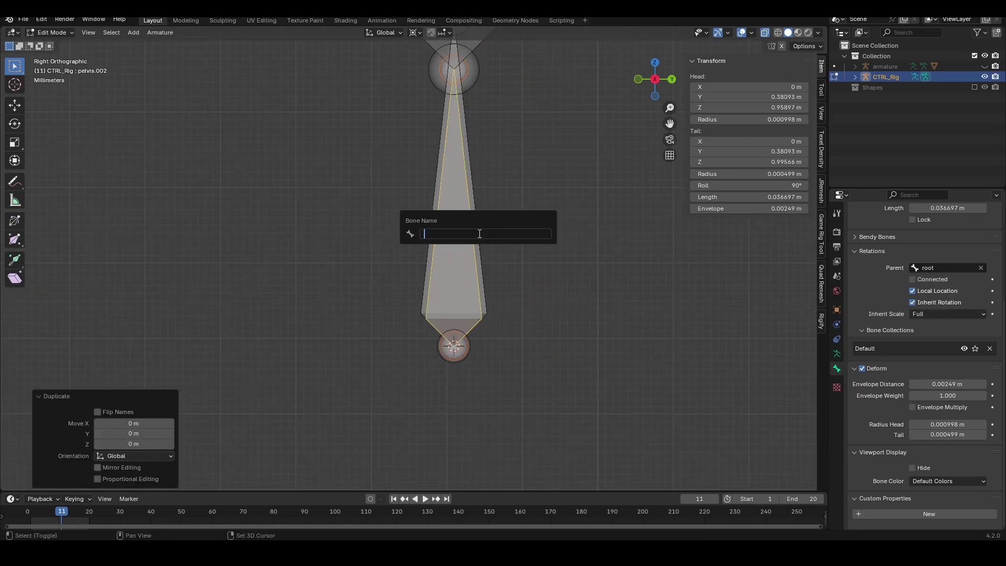
type("SP")
key("BackSpace")
type("pline_end")
key("Return")
key("alt+p")
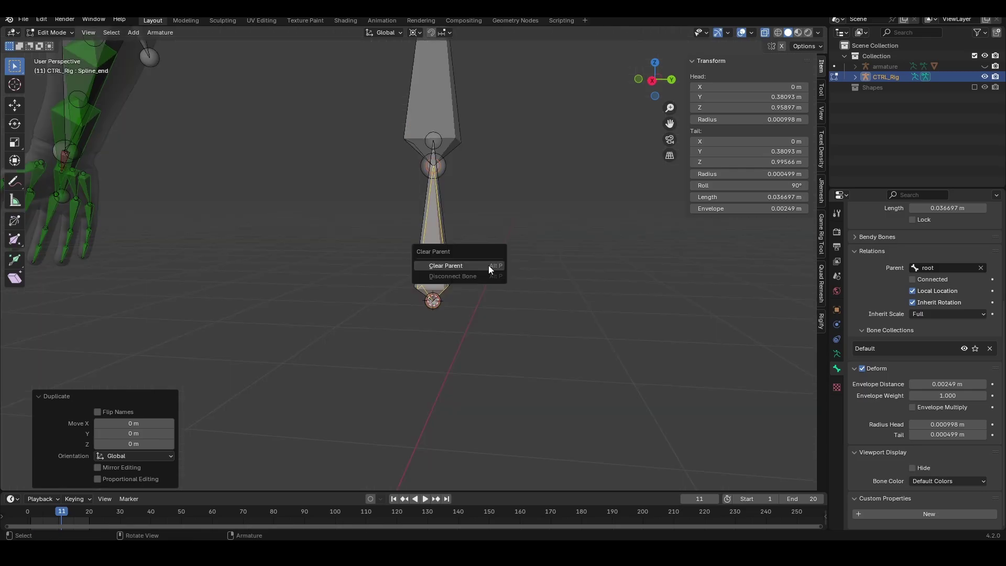
left_click(488, 266)
- Extrude a bone about 0.04 m up along Z from the straight chain's top end and name it spline_start
middle_click_drag(488, 265, 503, 302, "shift")
scroll(503, 302, "down", 7)
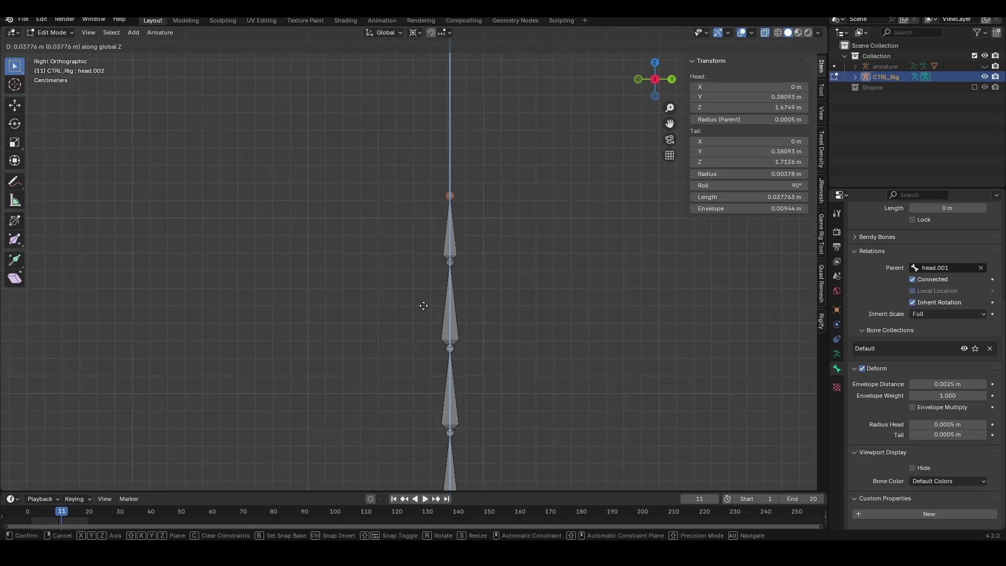
left_click(498, 358)
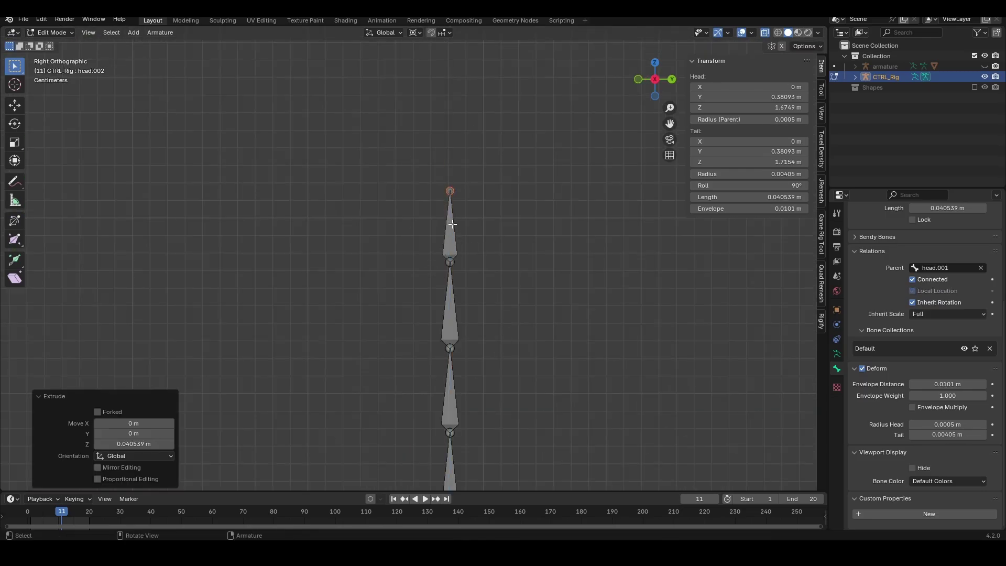
key("F2")
type("spline_sar")
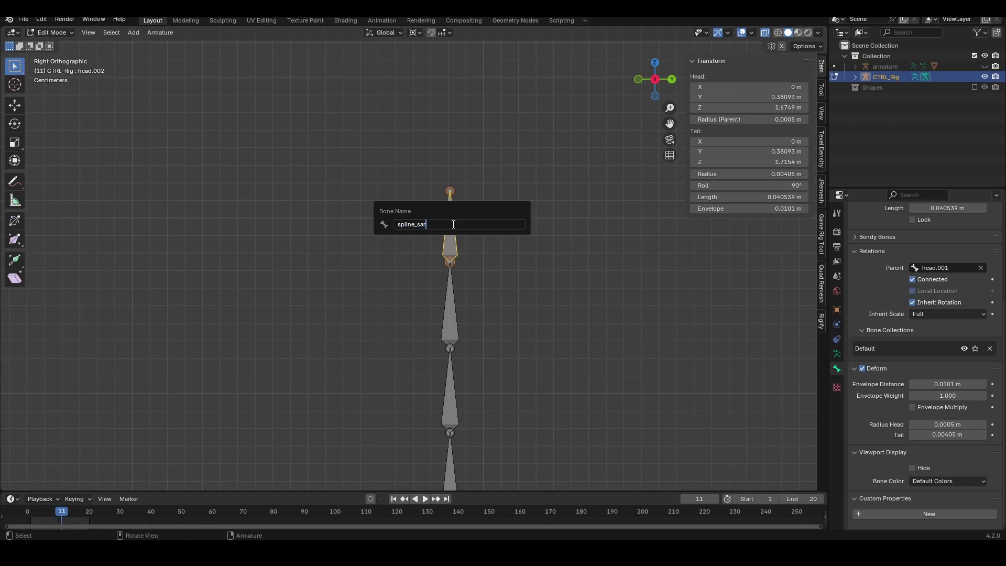
key("BackSpace")
key("BackSpace")
type("tart")
key("Return")
- Duplicate the spline_start bone in place and enlarge the copy to a length of about 0.052 m
scroll(488, 217, "up", 2)
key("shift+d")
key("z")
right_click(461, 254)
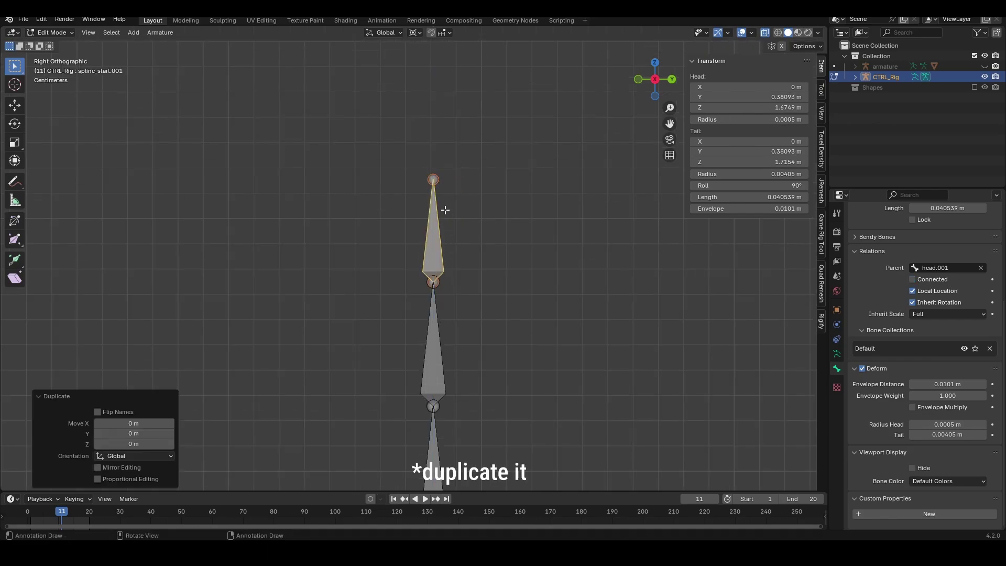
key("s")
left_click(435, 198)
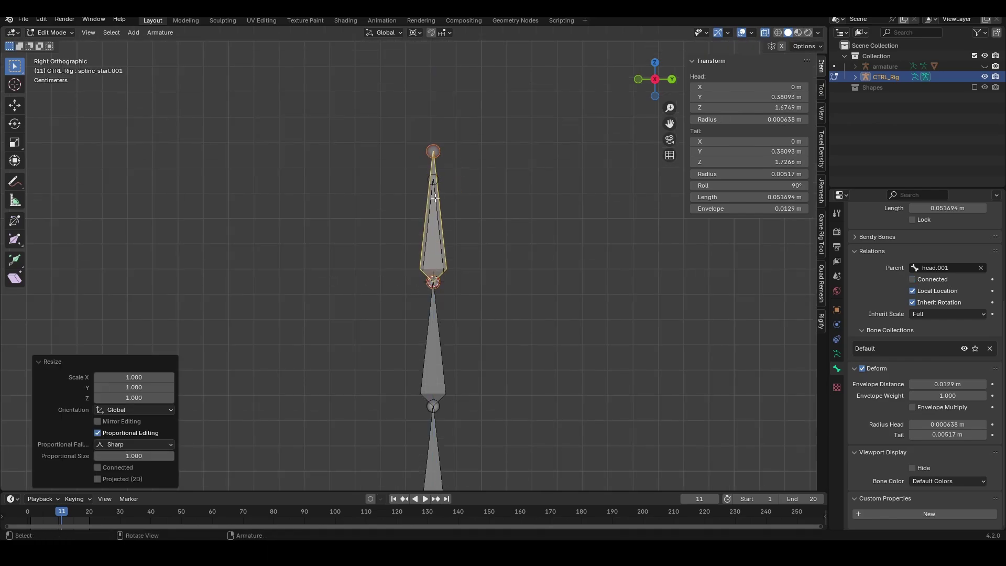
- Rename the enlarged copy MHC_CounterRotationHead and clear its parent
key("F2")
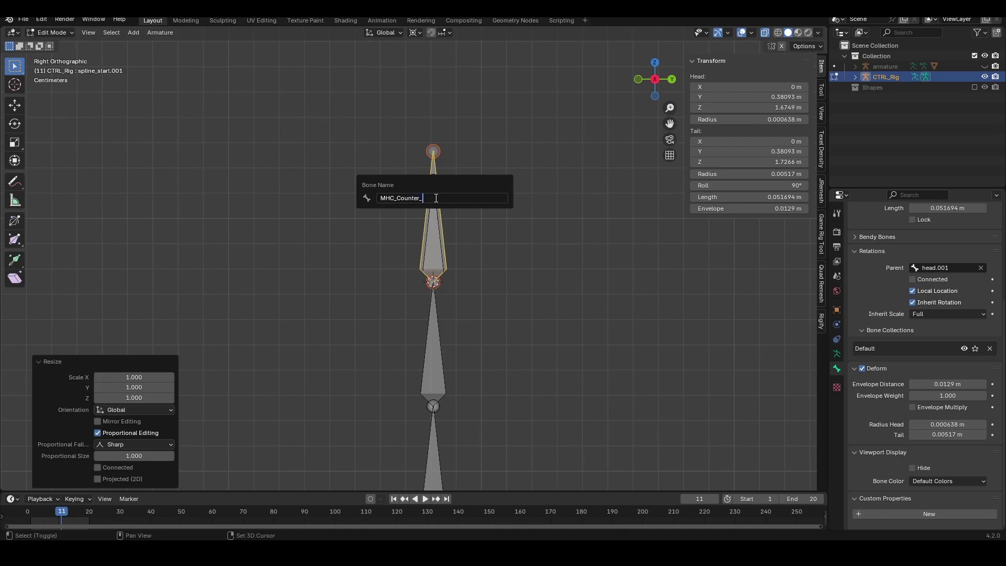
type("MHC_CounterRotationHead")
key("Return")
middle_click_drag(436, 198, 440, 271)
key("alt+p")
left_click(444, 272)
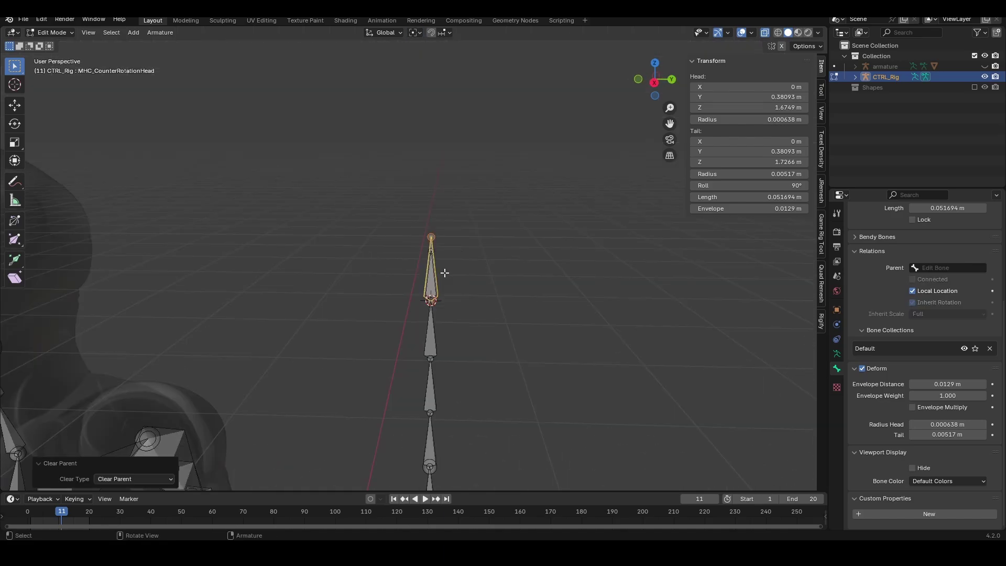
- Add a NURBS path curve and dissolve its three inner control points, keeping only the two ends
key("Tab")
scroll(444, 273, "down", 5)
key("shift+a")
mouse_move(350, 305)
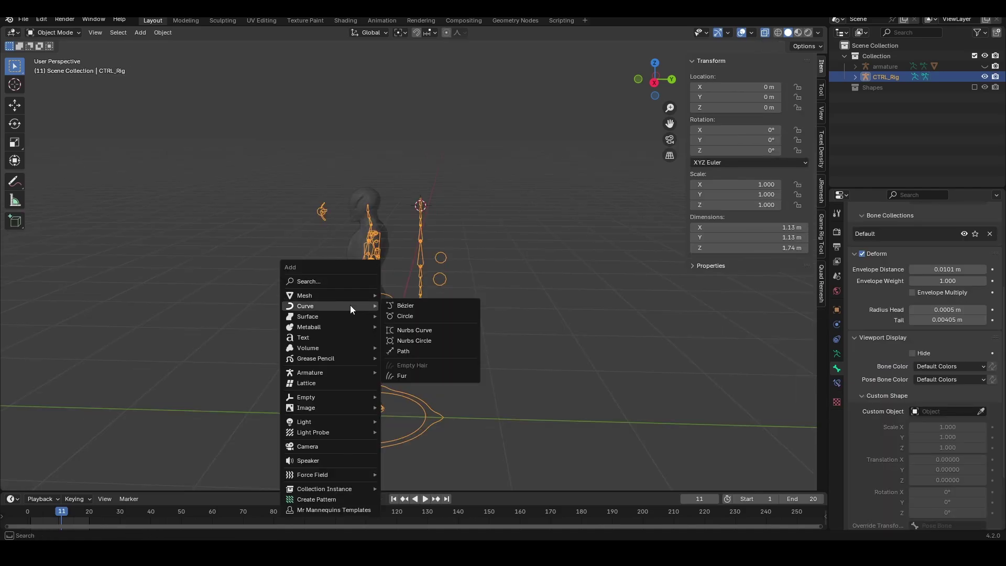
left_click(404, 351)
middle_click_drag(485, 356, 503, 369)
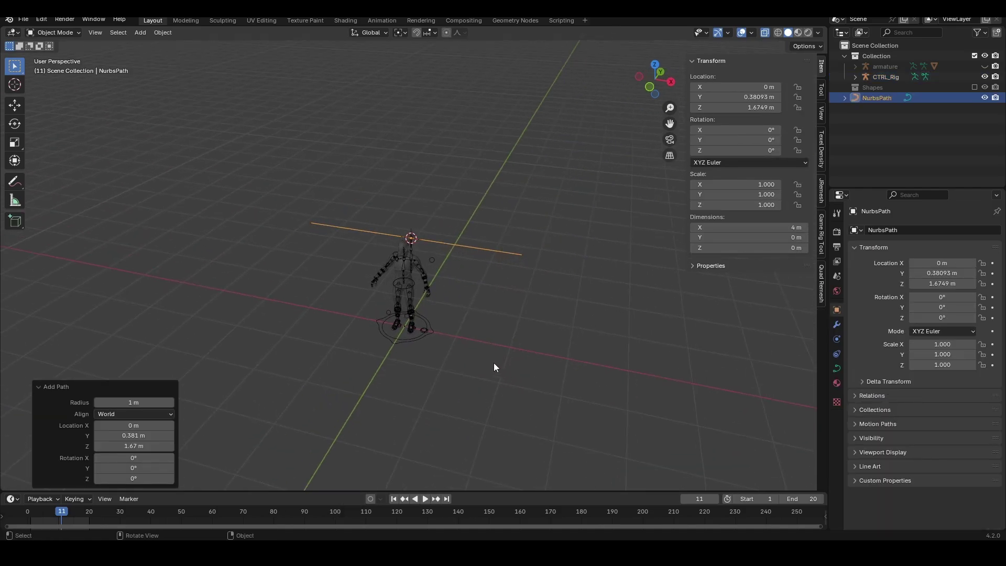
scroll(494, 363, "up", 4)
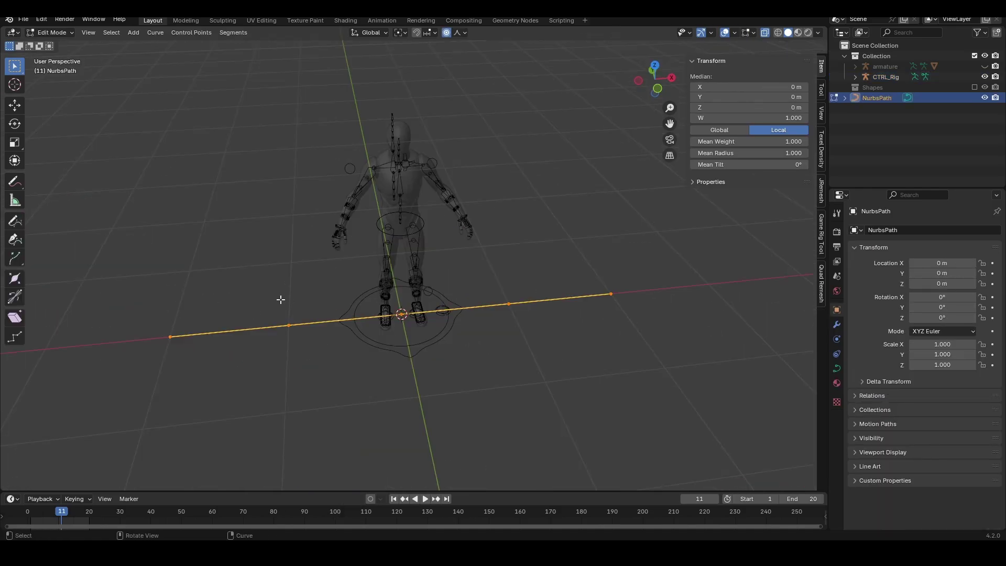
left_click_drag(256, 296, 535, 385)
key("ctrl+x")
- Snap the path's end control point on the negative X side to the tail of the straight chain's head bone
left_click_drag(155, 299, 209, 367)
middle_click_drag(600, 309, 486, 298)
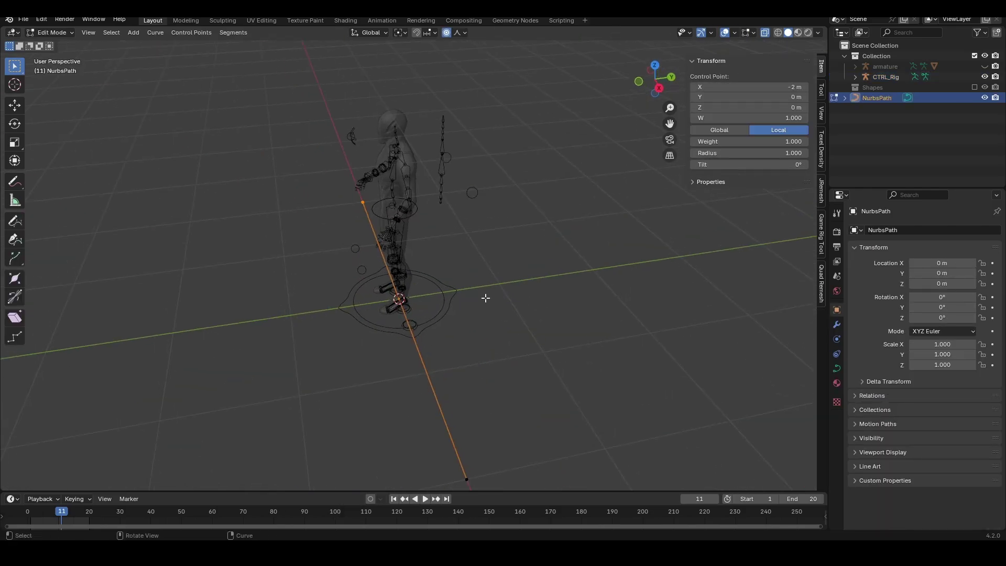
key("Tab")
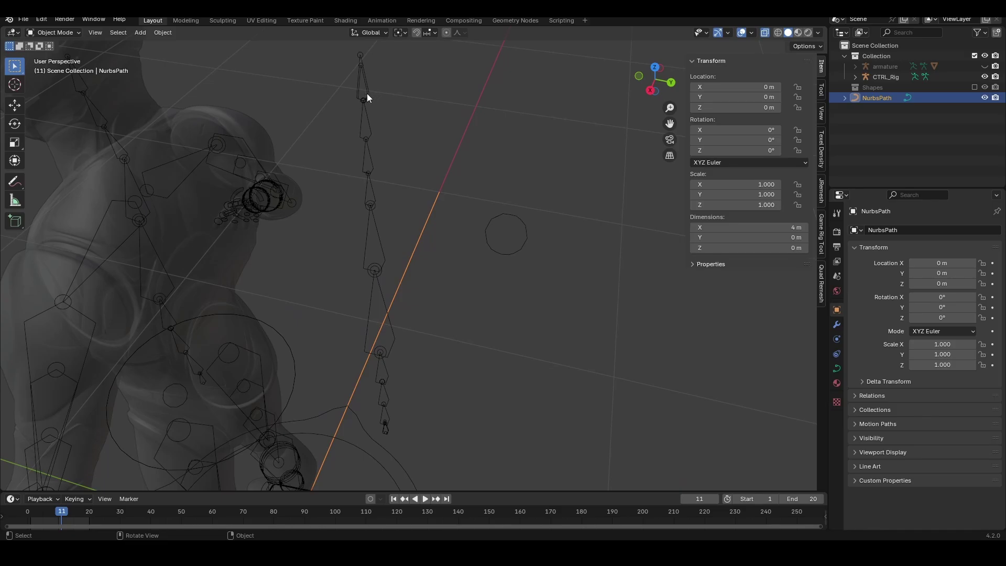
left_click(367, 96)
key("Tab")
middle_click_drag(367, 96, 420, 290, "shift")
scroll(420, 290, "up", 3)
scroll(420, 290, "down", 3)
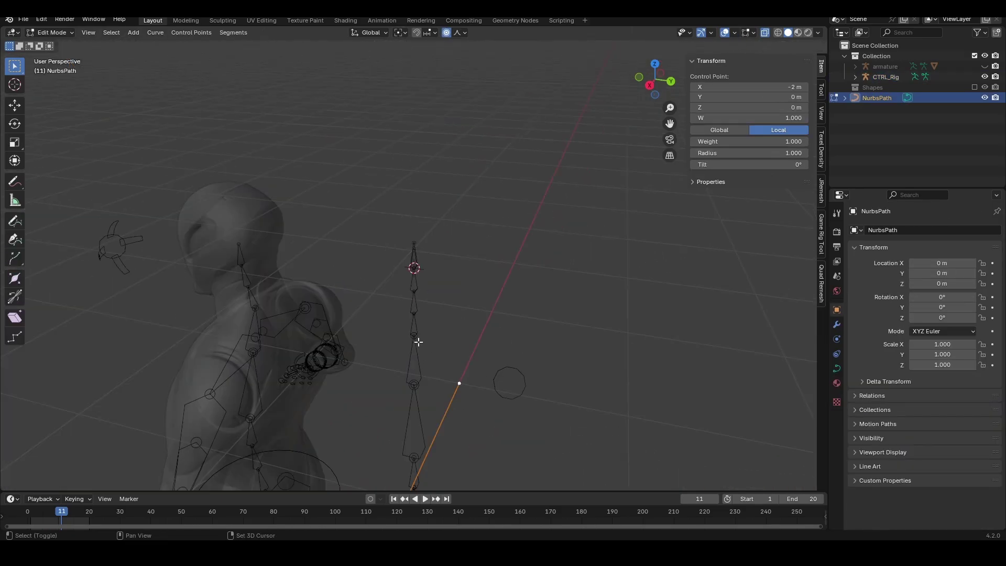
scroll(419, 343, "down", 5)
key("shift+s")
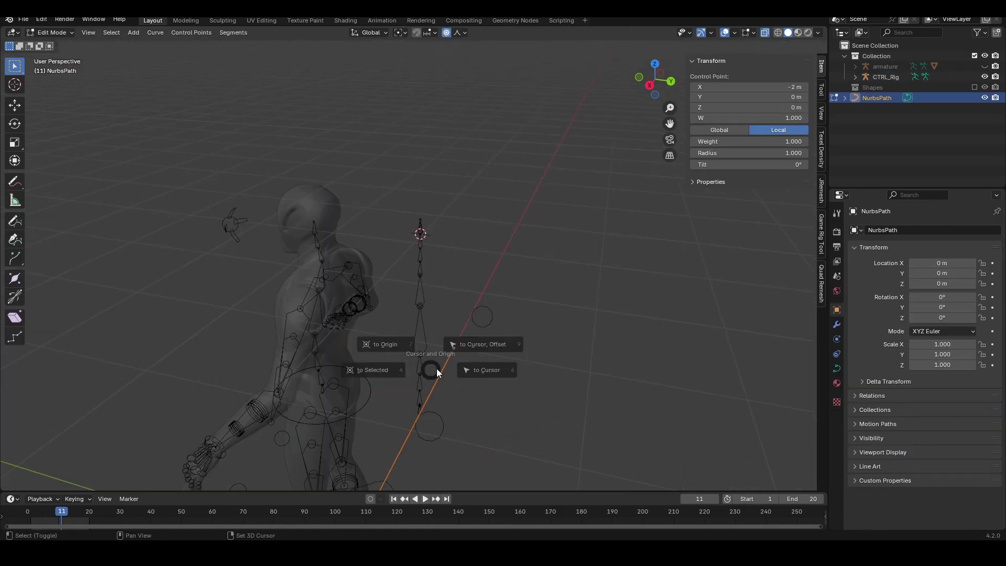
left_click(385, 345)
- Snap the path's other end control point to the head of the Spline_Root bone at the chain's base
middle_click_drag(446, 341, 398, 338)
middle_click_drag(398, 338, 438, 222, "shift")
key("Tab")
left_click(462, 245)
scroll(449, 286, "up", 3)
key("Tab")
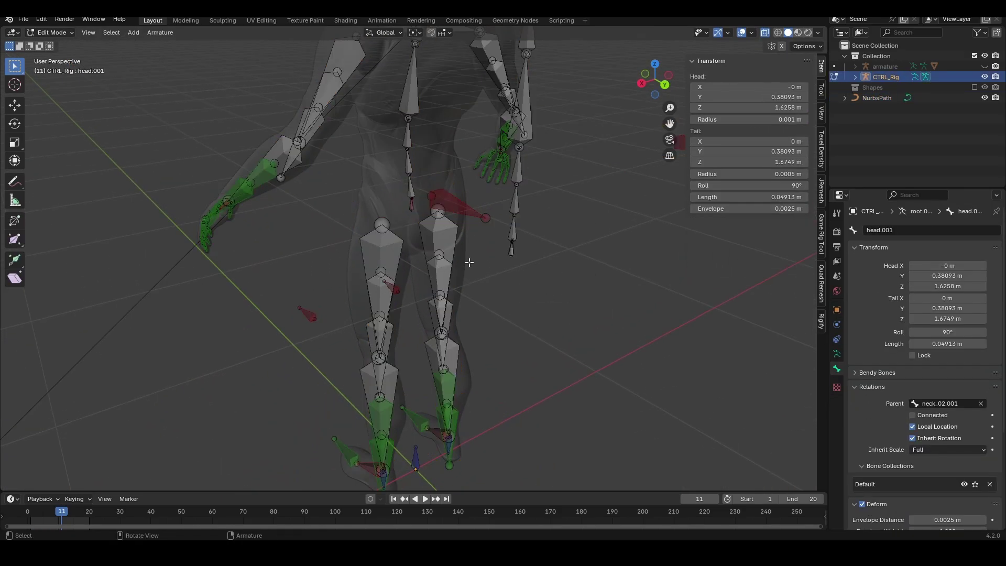
left_click(515, 242)
scroll(515, 241, "up", 8)
middle_click_drag(399, 328, 436, 316)
scroll(442, 328, "down", 8)
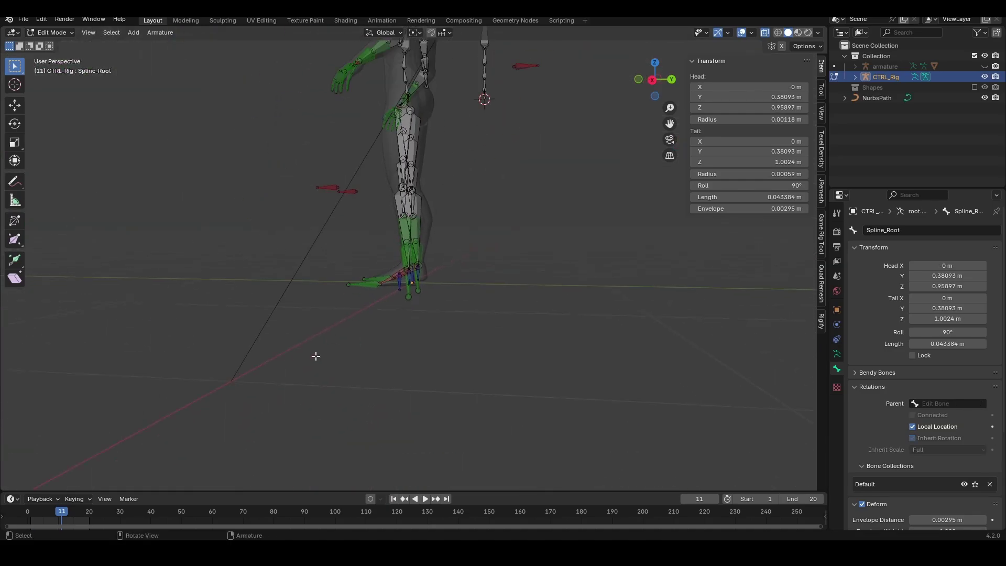
key("Tab")
left_click(243, 366)
key("Tab")
key("shift+s")
scroll(486, 309, "up", 5)
key("Tab")
key("Tab")
- Turn on the curve normals display and try rotating the whole path about the global Y axis
left_click(750, 36)
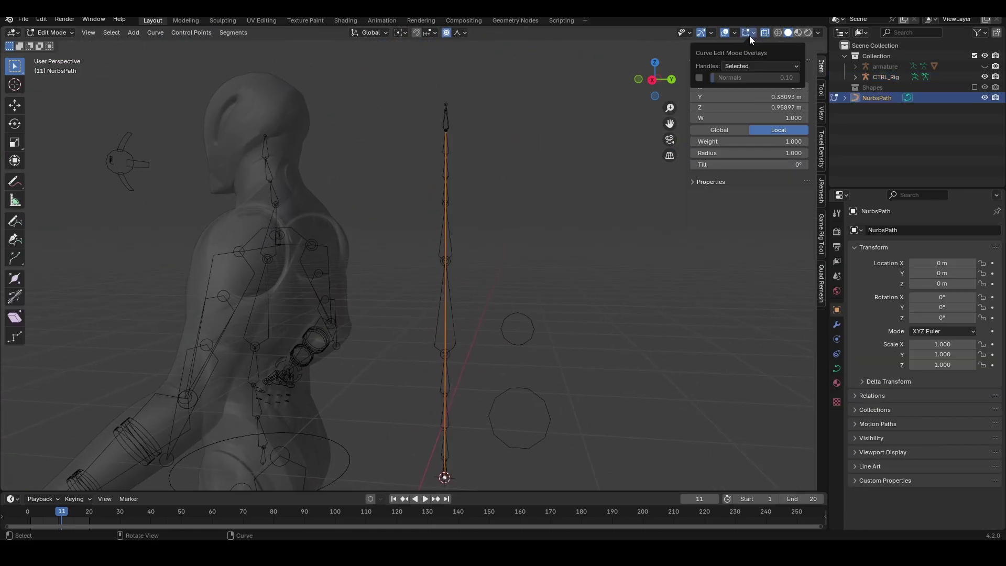
left_click(699, 78)
middle_click_drag(530, 149, 454, 252)
key("a")
key("r")
key("x")
key("y")
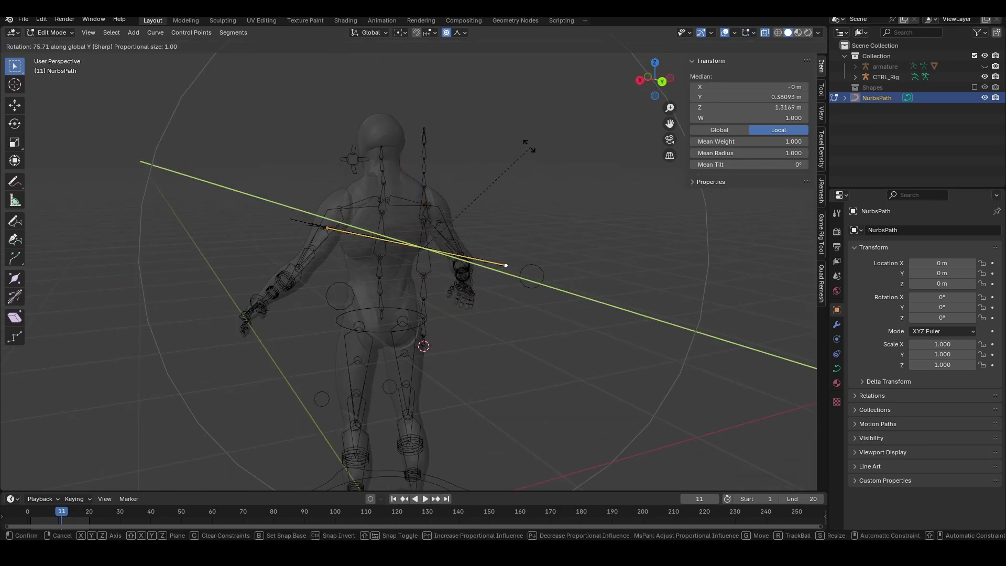
right_click(383, 126)
- Turn off proportional editing and pull the path's middle control point about 0.11 m along negative X and 0.13 m along Y
middle_click_drag(519, 149, 487, 152)
key("o")
key("r")
key("x")
left_click(363, 319, "ctrl")
middle_click_drag(367, 315, 445, 336)
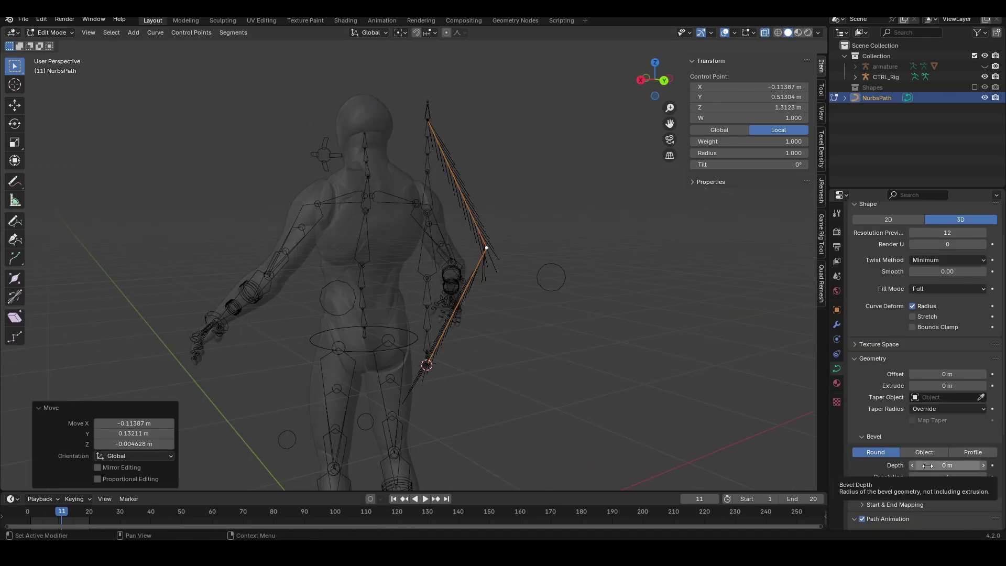
- Give the path a bevel depth of 0.012 m and increase its Order U
left_click_drag(938, 465, 944, 465)
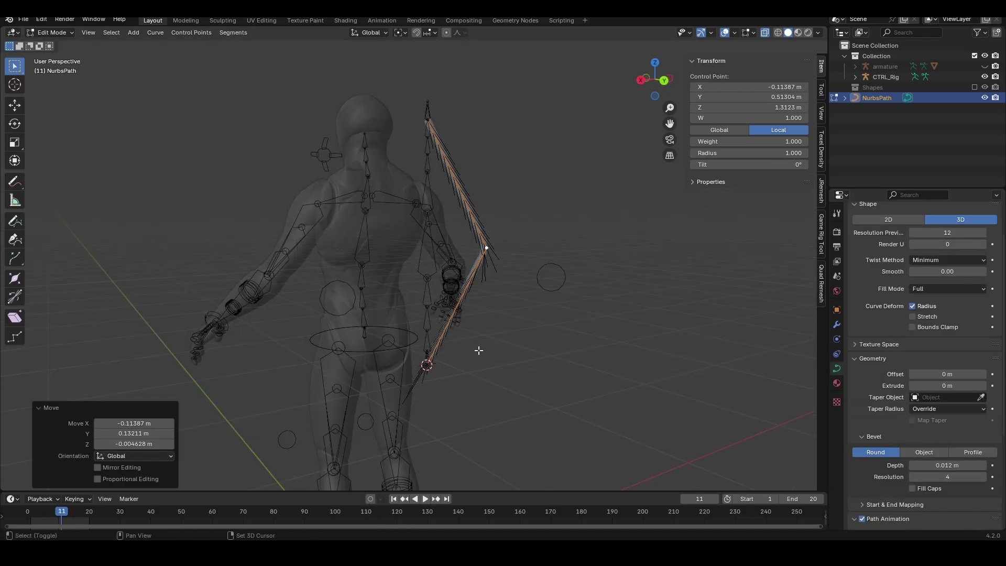
scroll(875, 446, "down", 10)
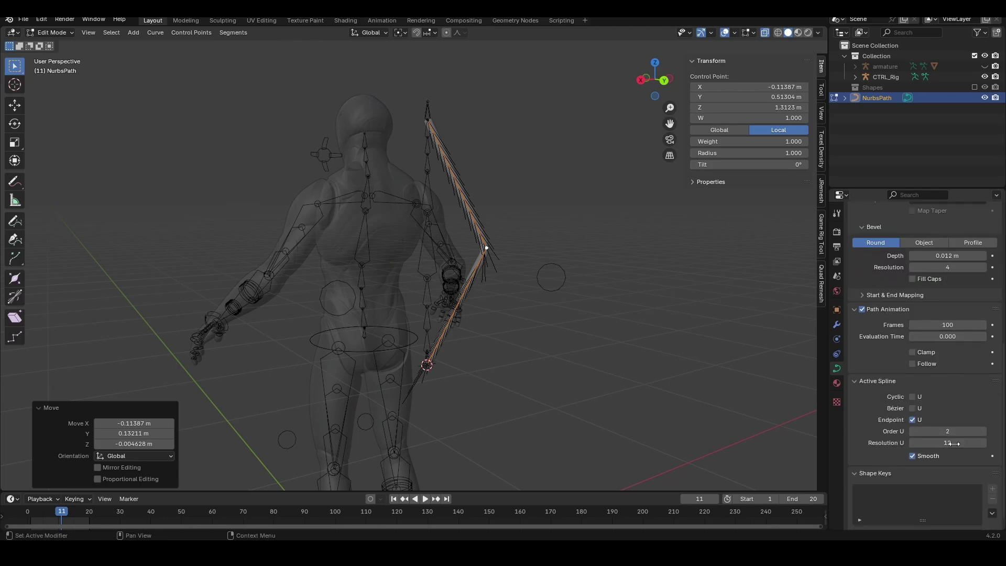
left_click(984, 432)
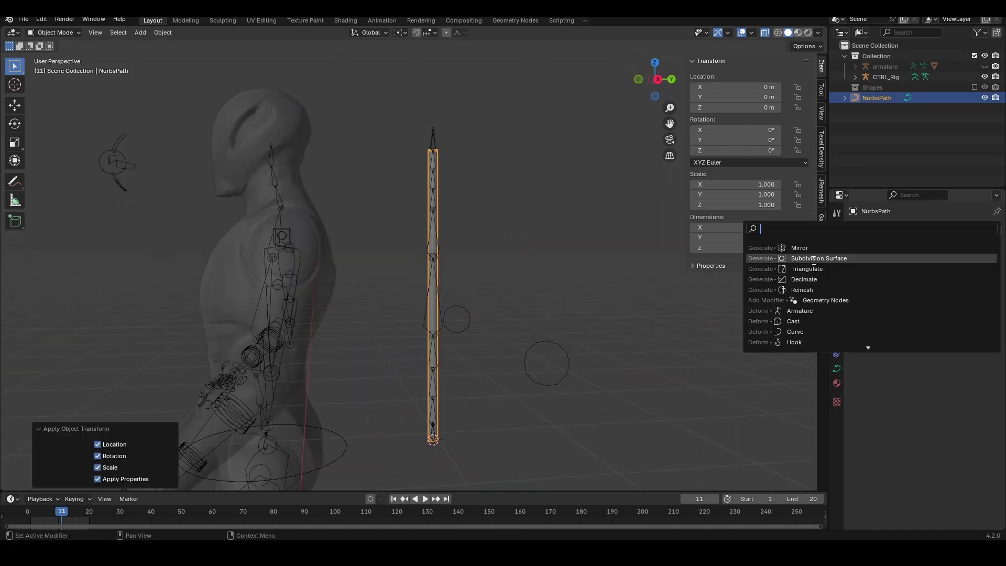
- Add a Hook modifier to the path targeting CTRL_Rig's spline_start bone and assign the path's upper end control point to it
left_click(802, 341)
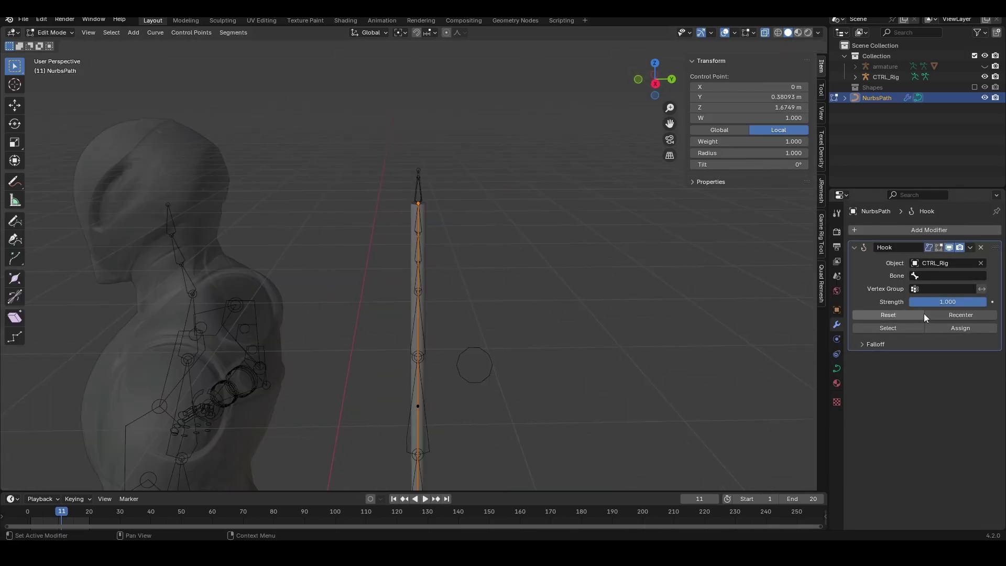
left_click(938, 276)
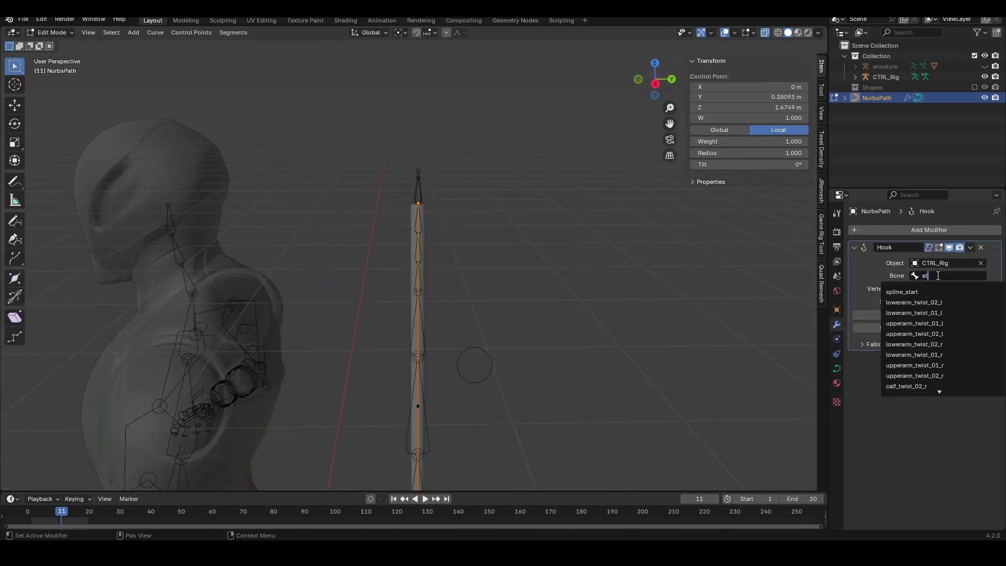
left_click(924, 290)
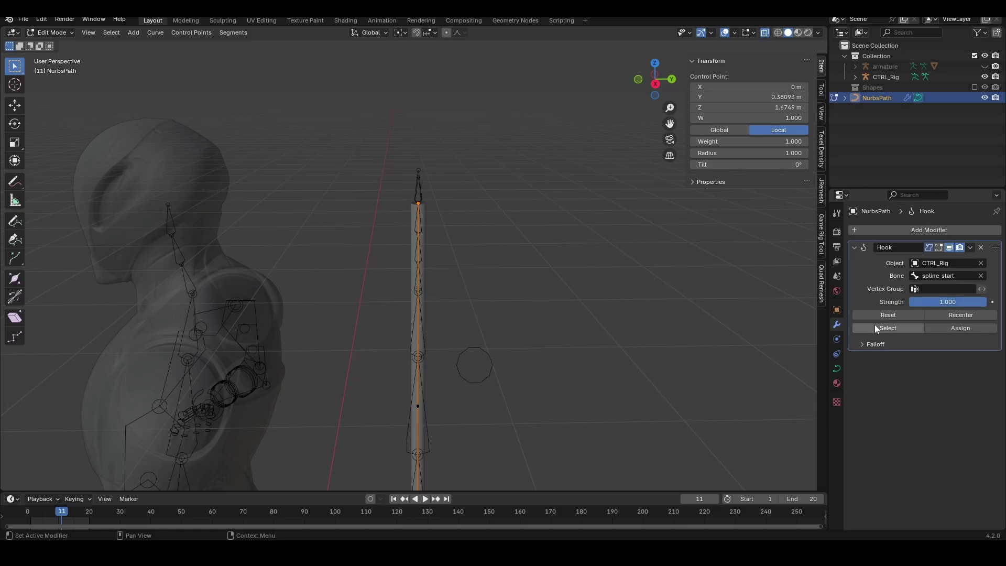
left_click(957, 326)
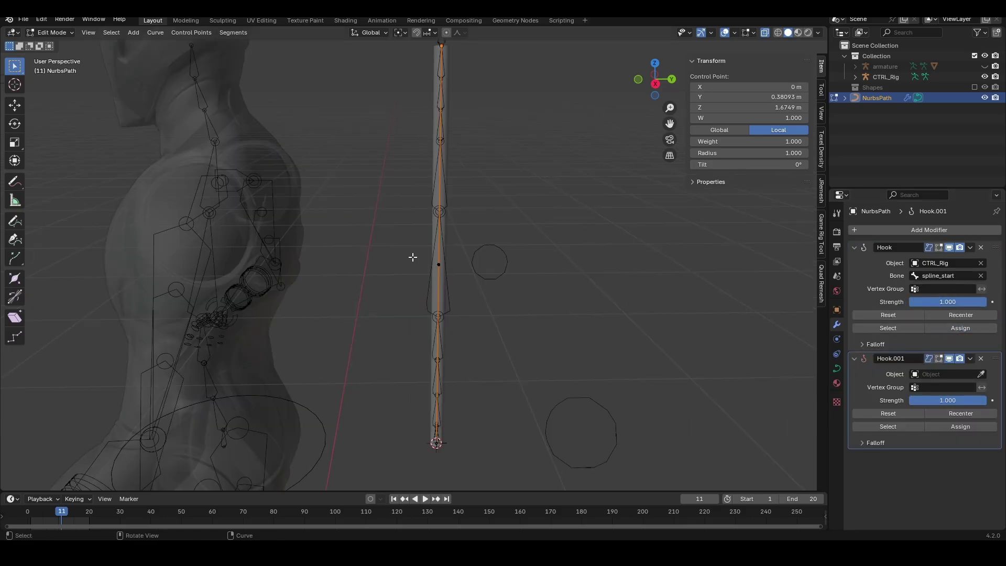
- Duplicate the character's spine_04 bone about 0.09 m higher in CTRL_Rig and lower the copy's tail about 0.14 m along Z
key("Tab")
left_click(436, 212)
key("ctrl+Tab")
left_click(341, 218)
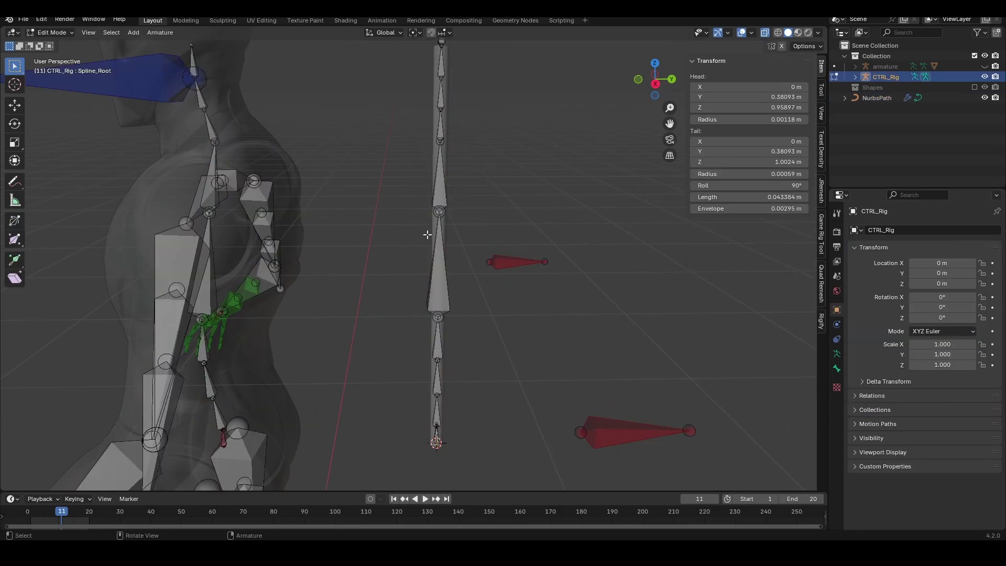
key("KP_1")
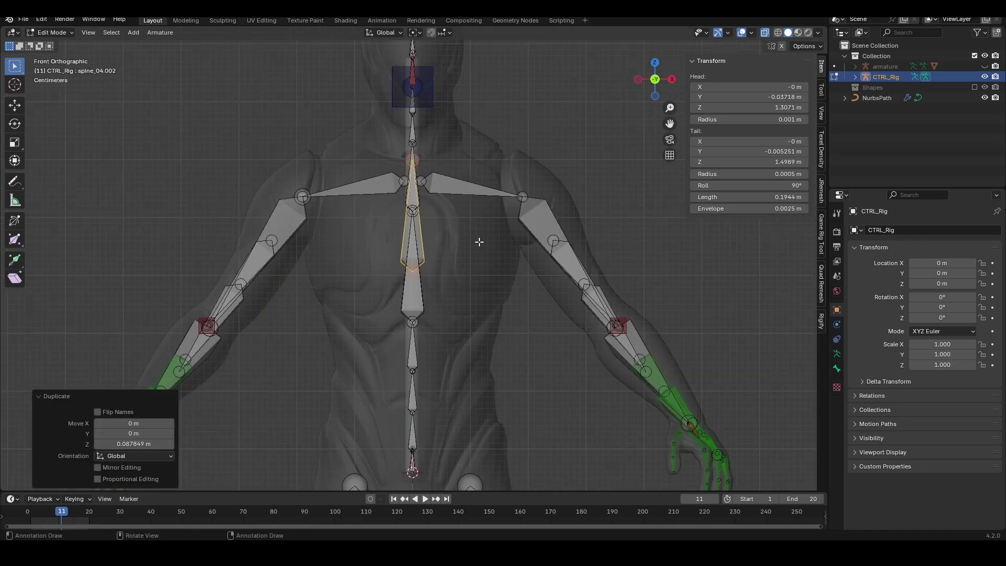
scroll(444, 205, "up", 1)
key("g")
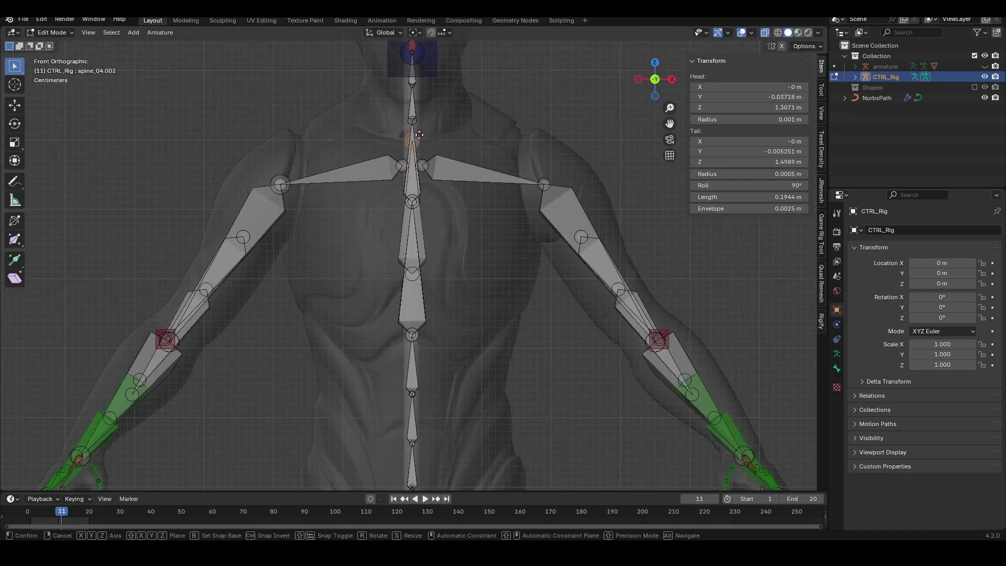
key("z")
left_click(326, 107)
scroll(325, 108, "up", 1)
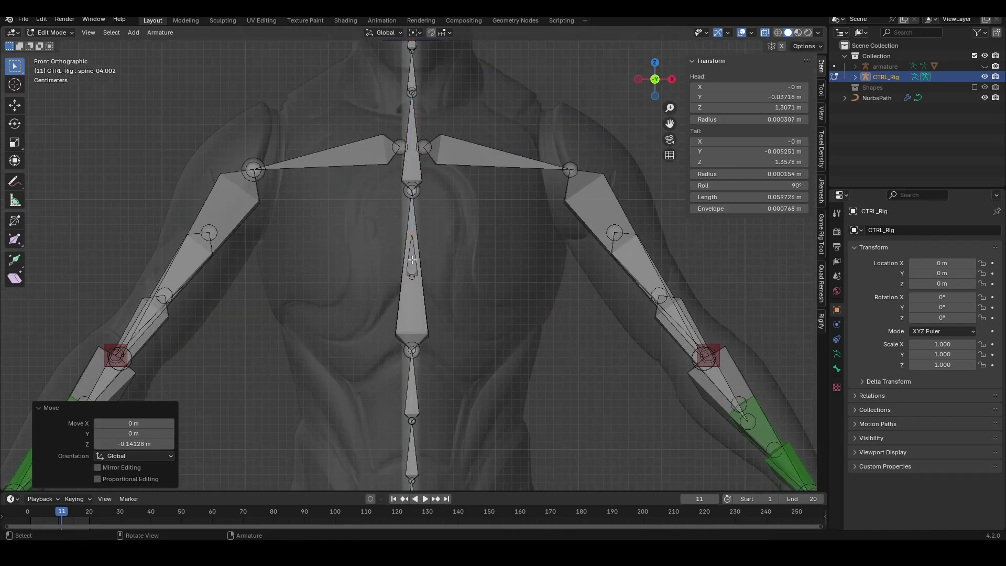
- Rename the shortened spine bone copy spline_middle and clear its parent
key("F2")
type("spline_middle")
key("Return")
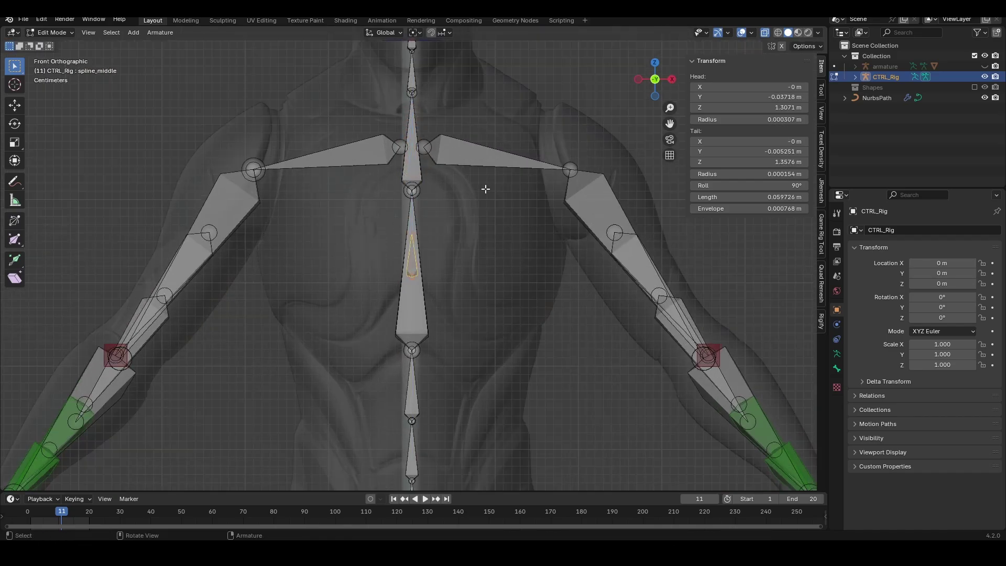
key("alt+p")
left_click(435, 226)
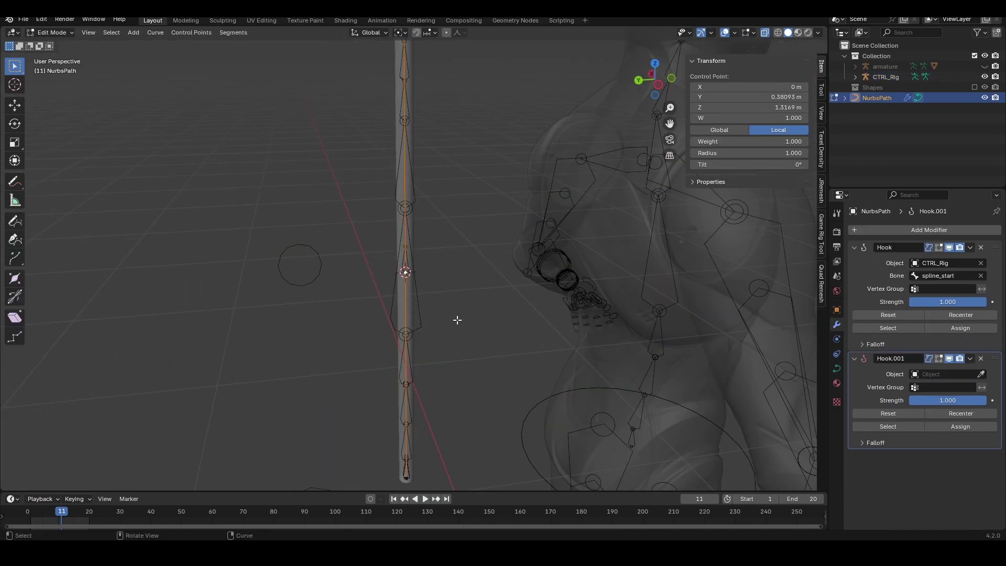
- Target the second Hook modifier at CTRL_Rig's spline_middle bone and assign the path's middle control point to it
left_click(885, 76)
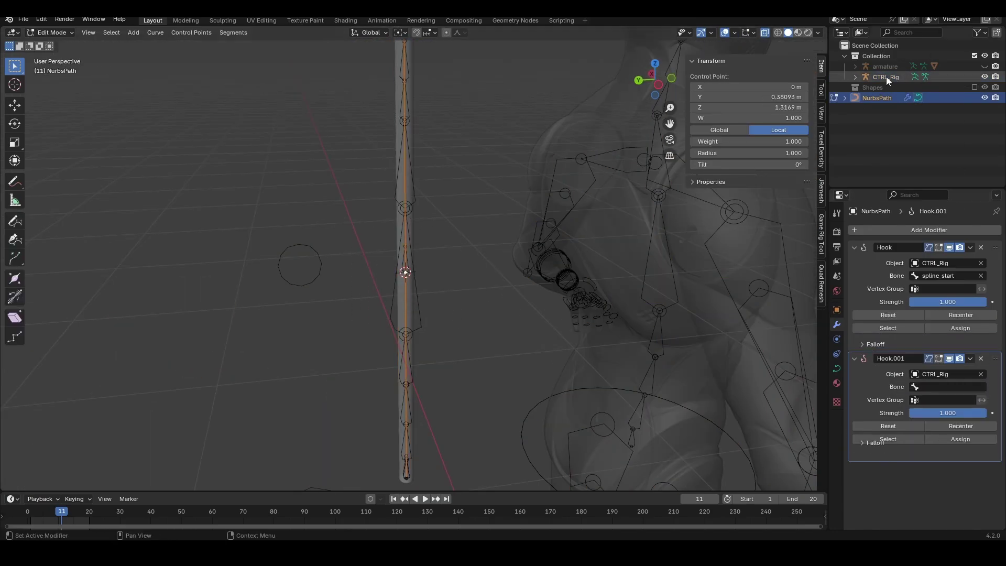
left_click(934, 388)
type("spli")
left_click(905, 435)
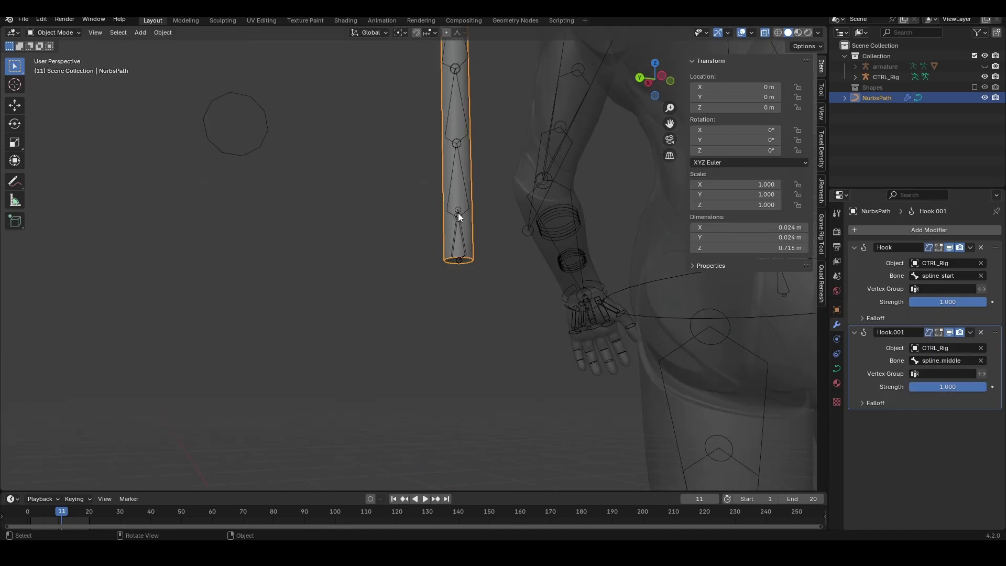
- Add a third Hook modifier targeting CTRL_Rig's Spline_end bone and assign the path's lower end control point to it
left_click(461, 227)
left_click(930, 230)
mouse_move(848, 246)
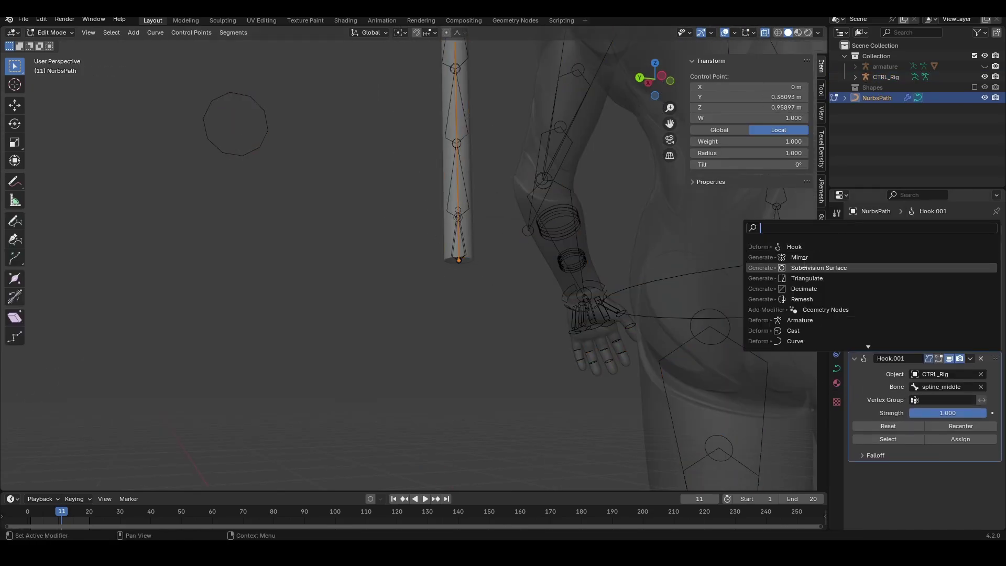
left_click(826, 268)
left_click(935, 486)
left_click(928, 475)
left_click(929, 497)
type("spline")
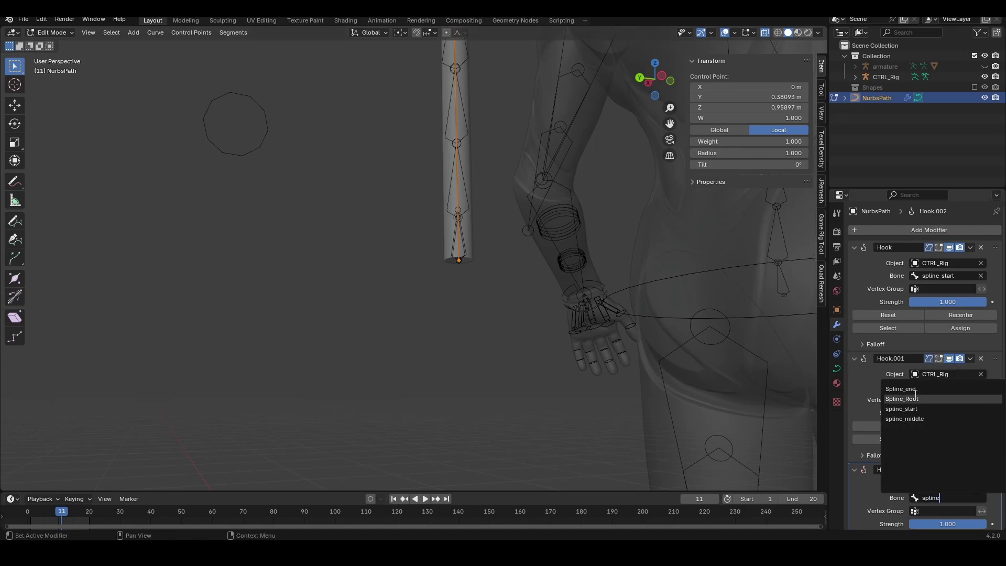
left_click(915, 390)
scroll(910, 506, "down", 2)
left_click(968, 509)
- Leave path editing, select CTRL_Rig and switch it to Pose Mode
key("Tab")
left_click(461, 101)
key("ctrl+Tab")
scroll(519, 126, "down", 2)
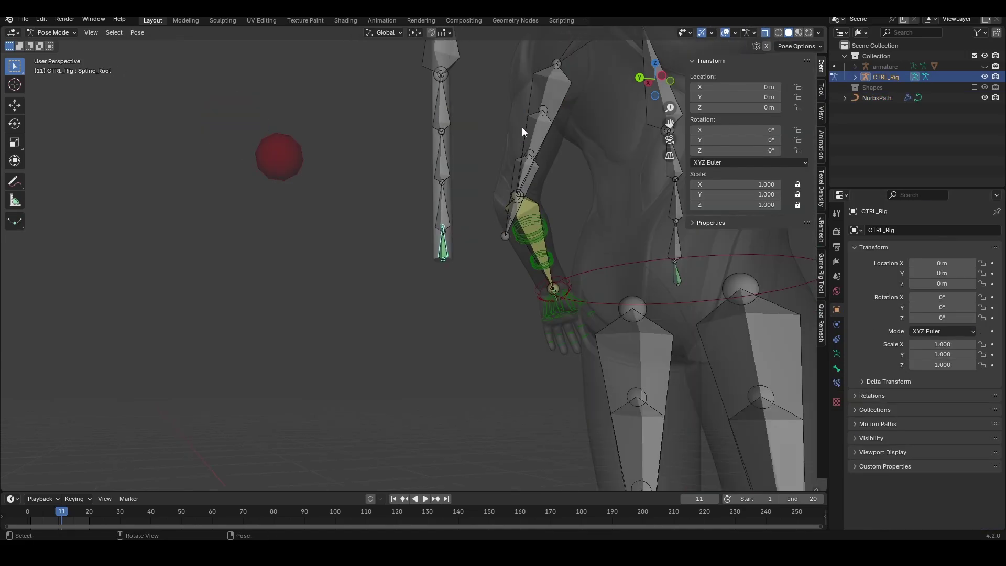
middle_click_drag(522, 127, 519, 150)
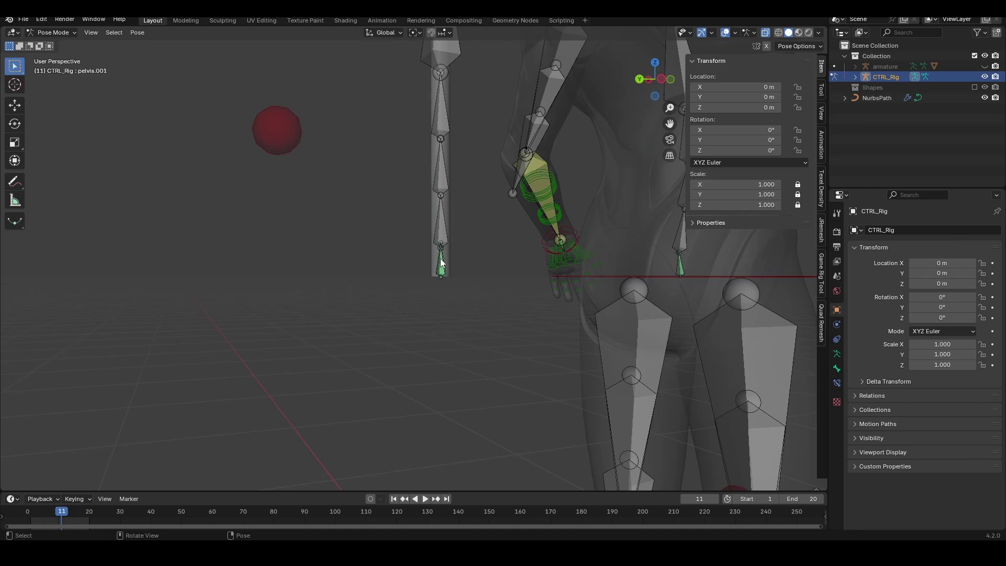
- Test the path hooks by moving the Spline_end, spline_start and spline_middle bones, cancelling each move
key("g")
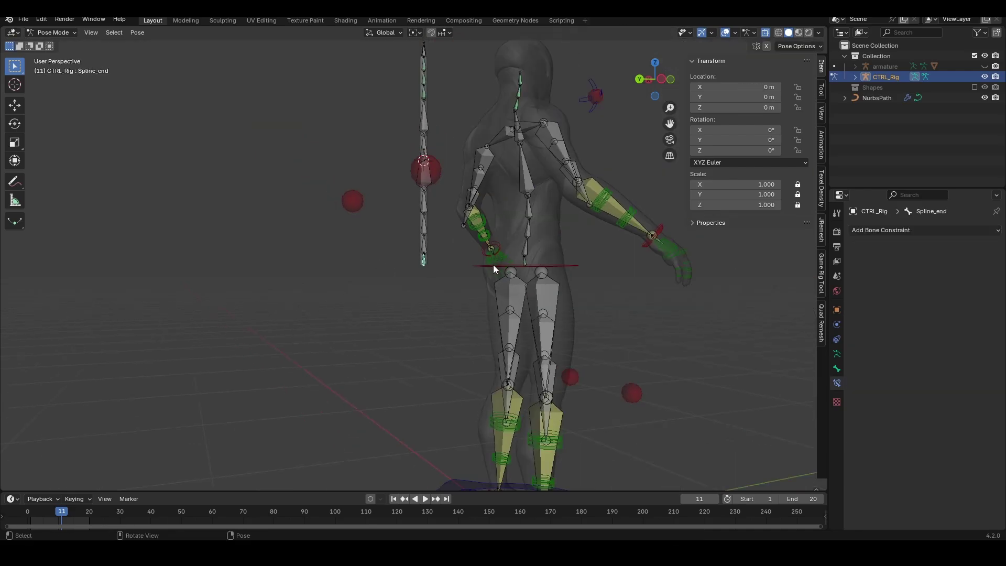
key("g")
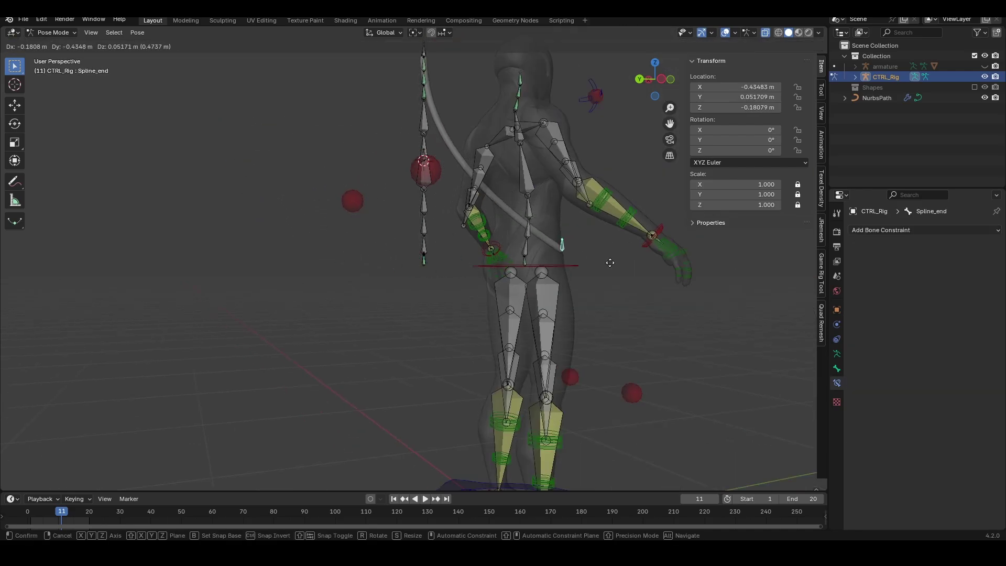
right_click(627, 192)
middle_click_drag(502, 181, 514, 256, "shift")
left_click(448, 53)
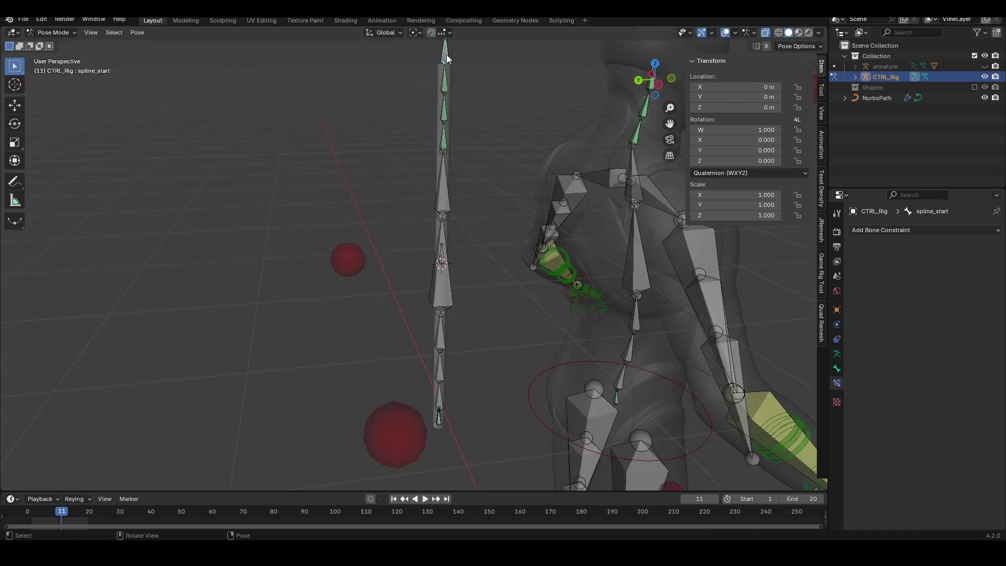
key("g")
right_click(427, 64)
left_click(438, 246)
key("g")
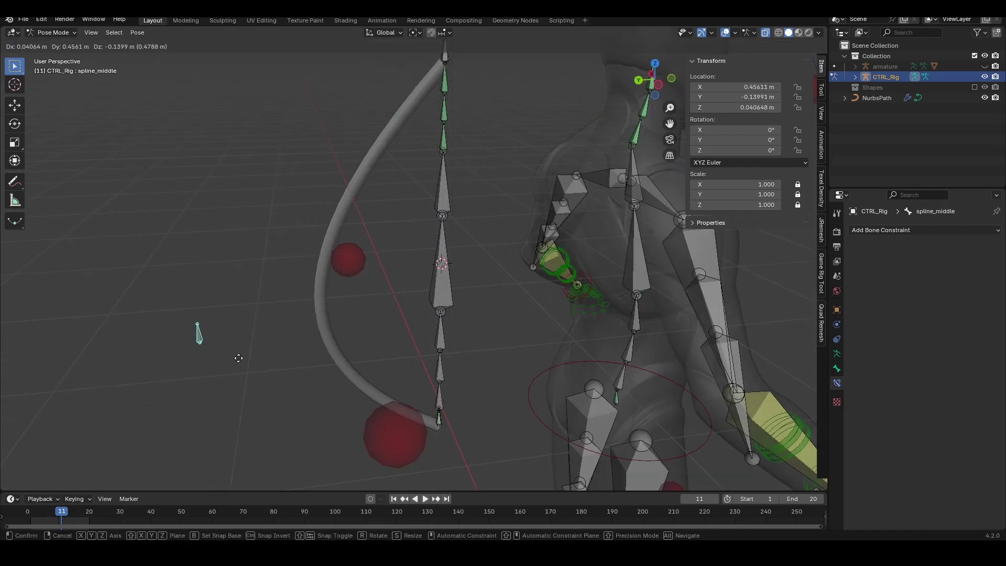
right_click(530, 173)
- Remove the Copy Rotation constraints from head.001 and the two neck bones below it in the straightened spine chain
middle_click_drag(537, 135, 517, 255, "shift")
left_click(424, 234)
key("KP_Decimal")
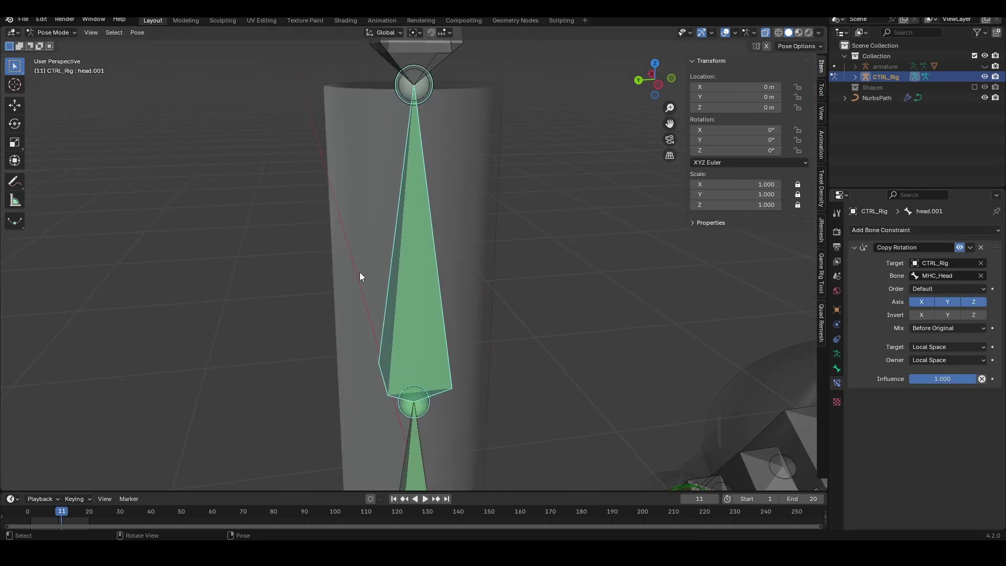
left_click(982, 247)
middle_click_drag(480, 362, 422, 246, "shift")
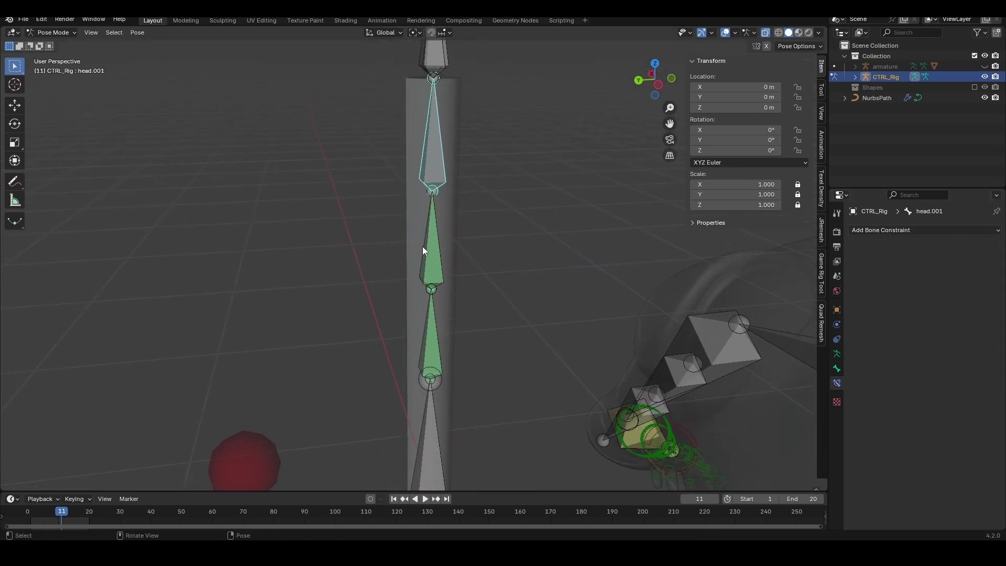
left_click(423, 247)
left_click(981, 249)
left_click(439, 338)
scroll(439, 339, "down", 3)
- Add a Spline IK constraint to the head.001 bone with NurbsPath as its target
left_click(866, 229)
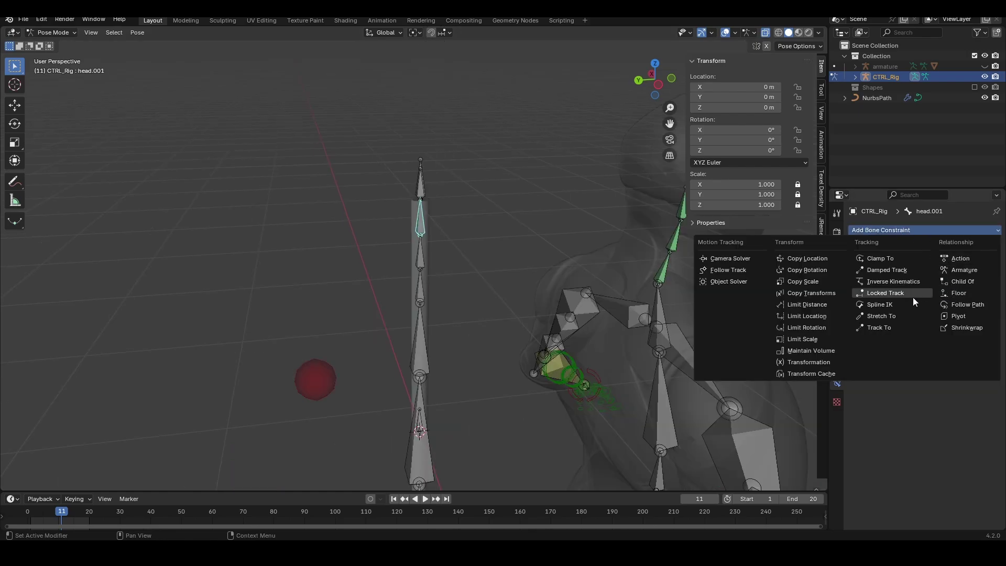
left_click(886, 304)
left_click(981, 264)
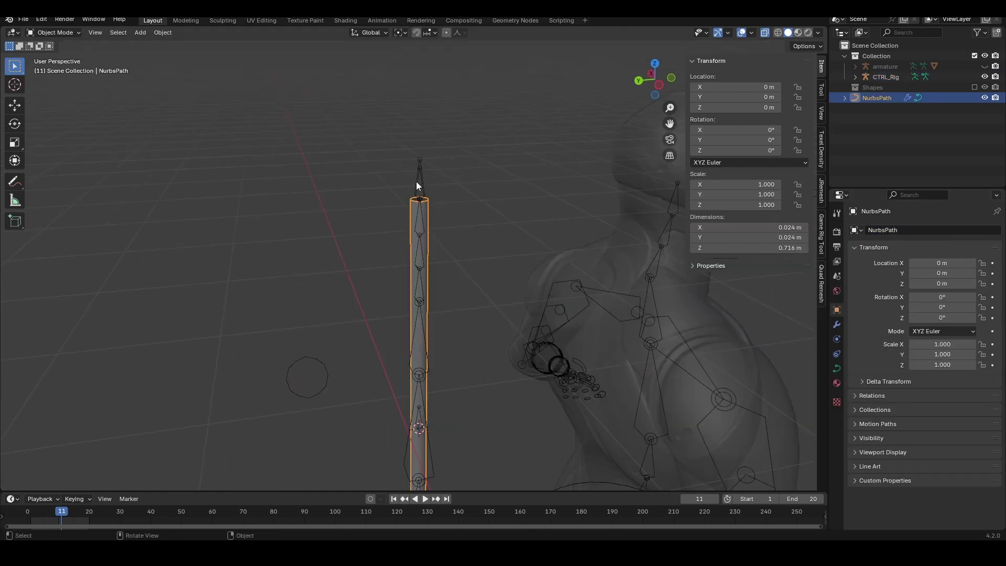
left_click(422, 195)
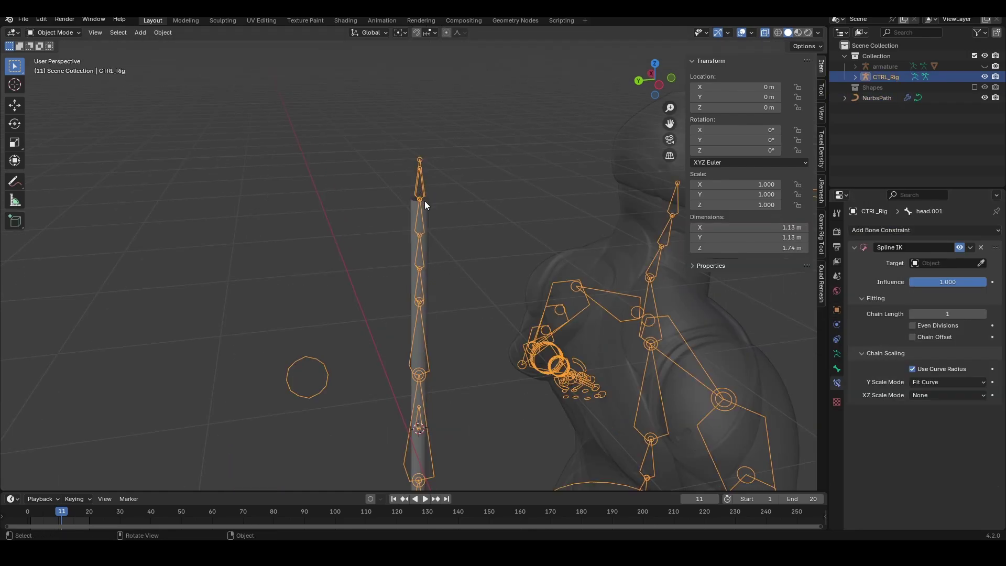
key("ctrl+Tab")
left_click(959, 263)
left_click(932, 278)
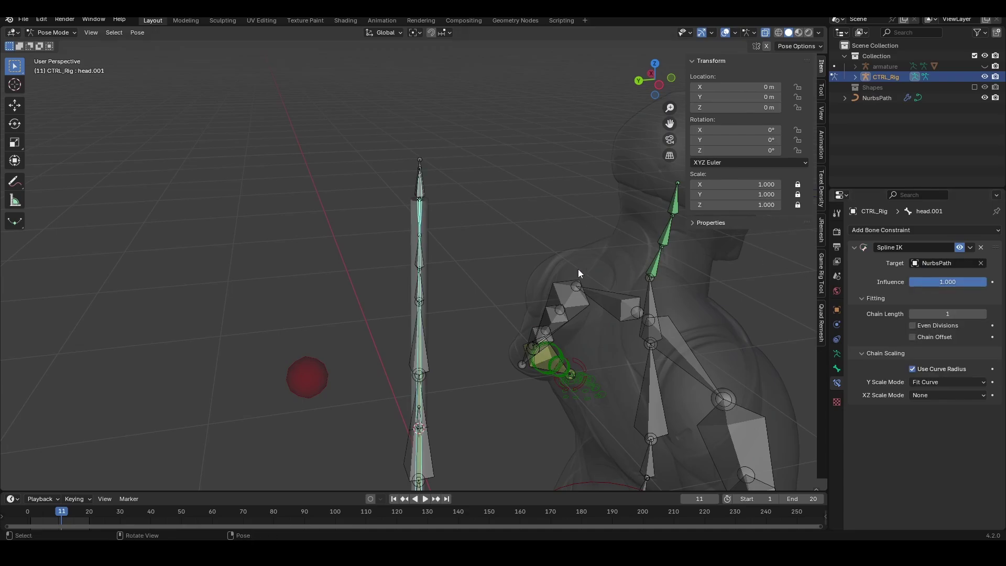
- Raise the Spline IK chain length on head.001 to 9
left_click(985, 314)
left_click(985, 314)
left_click(985, 315)
left_click(985, 315)
left_click(986, 316)
left_click(986, 316)
left_click(986, 316)
left_click(986, 316)
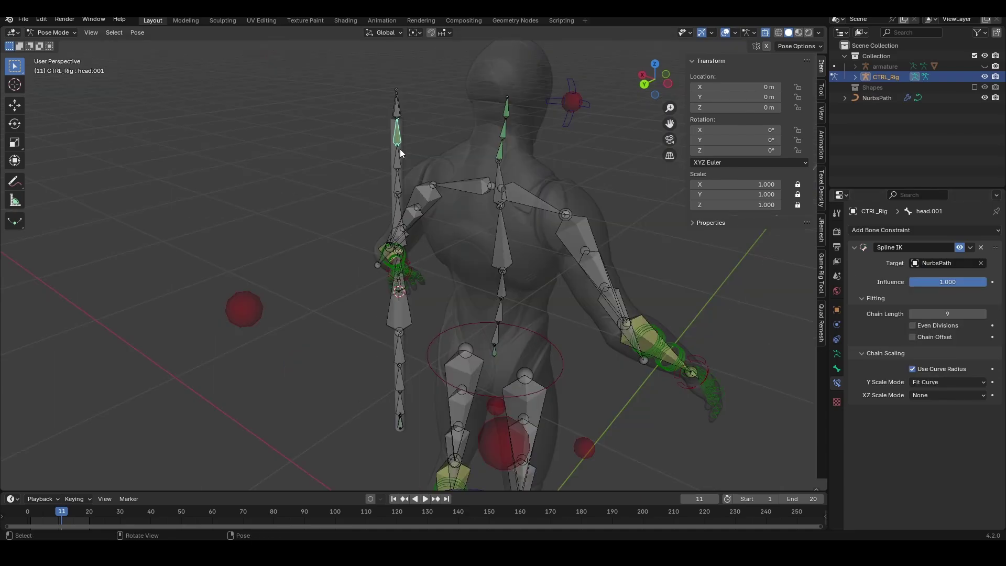
- Count the straightened chain's bones from head.001 down by selecting them, and compare with the Spline IK chain length
left_click(400, 173, "shift")
left_click(396, 211, "shift")
middle_click_drag(407, 266, 354, 244)
left_click(419, 315, "shift")
left_click(414, 351, "shift")
left_click(414, 384, "shift")
left_click(414, 412, "shift")
left_click(412, 437, "shift")
middle_click_drag(435, 253, 461, 358, "shift")
scroll(419, 236, "up", 4)
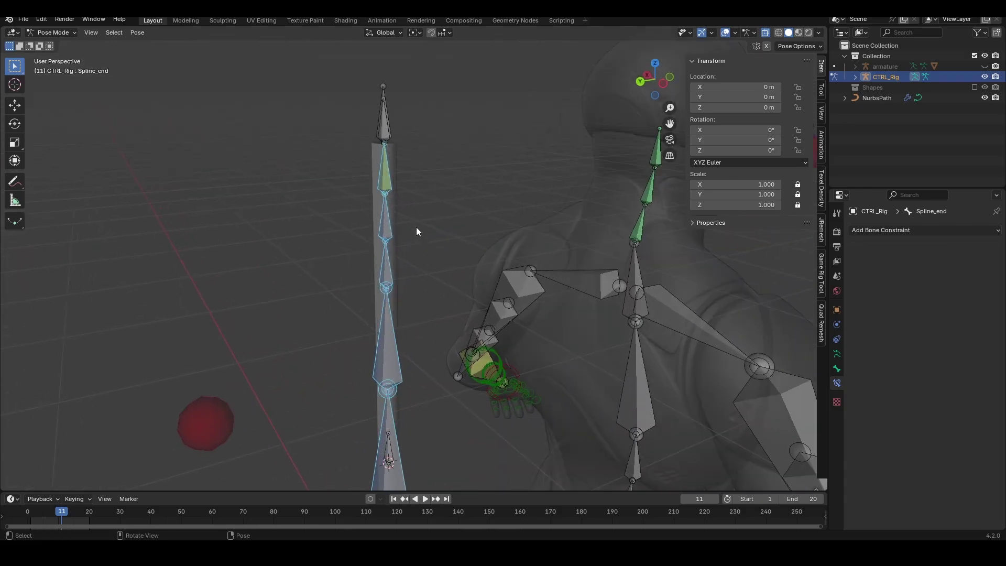
left_click(389, 161)
middle_click_drag(389, 162, 396, 189, "shift")
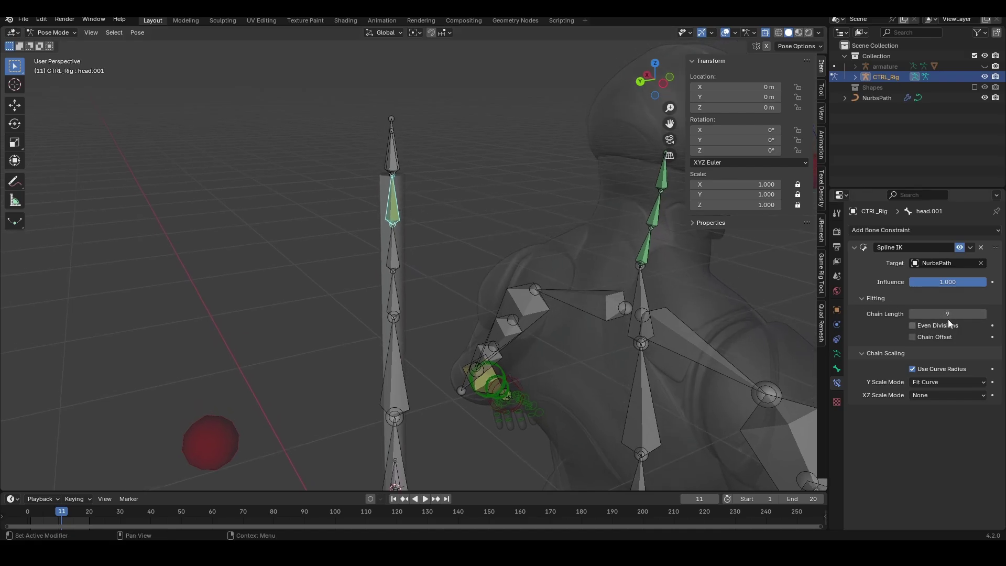
- Test the Spline IK by moving the spline_middle bone, cancelling or undoing the moves
scroll(524, 367, "down", 4)
left_click(290, 375)
key("g")
right_click(399, 366)
left_click(401, 370)
key("g")
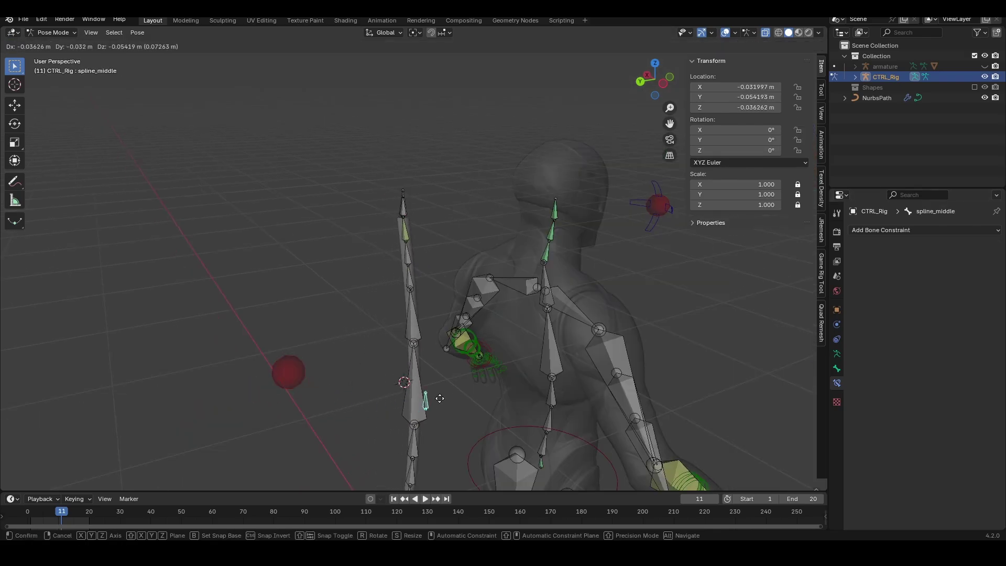
left_click(54, 285)
scroll(367, 311, "down", 4)
key("KP_3")
key("g")
right_click(378, 367)
key("ctrl+z")
key("g")
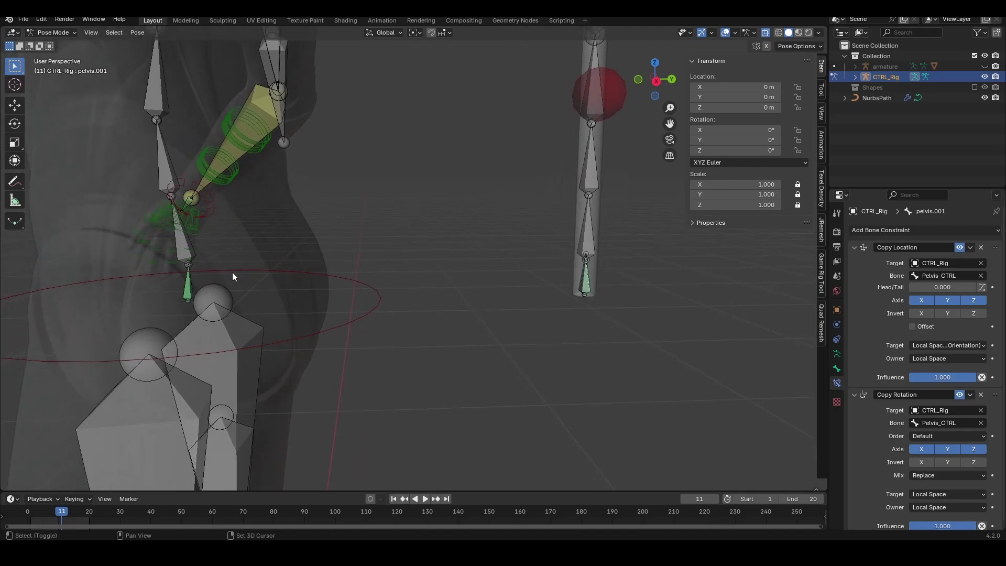
- Add a Copy Rotation constraint to the pelvis bone targeting pelvis.001, using Local Space for target and owner, and change its mix mode
left_click(184, 282, "shift")
middle_click_drag(181, 278, 388, 311, "shift")
key("ctrl+shift+c")
left_click(386, 314)
left_click(948, 375)
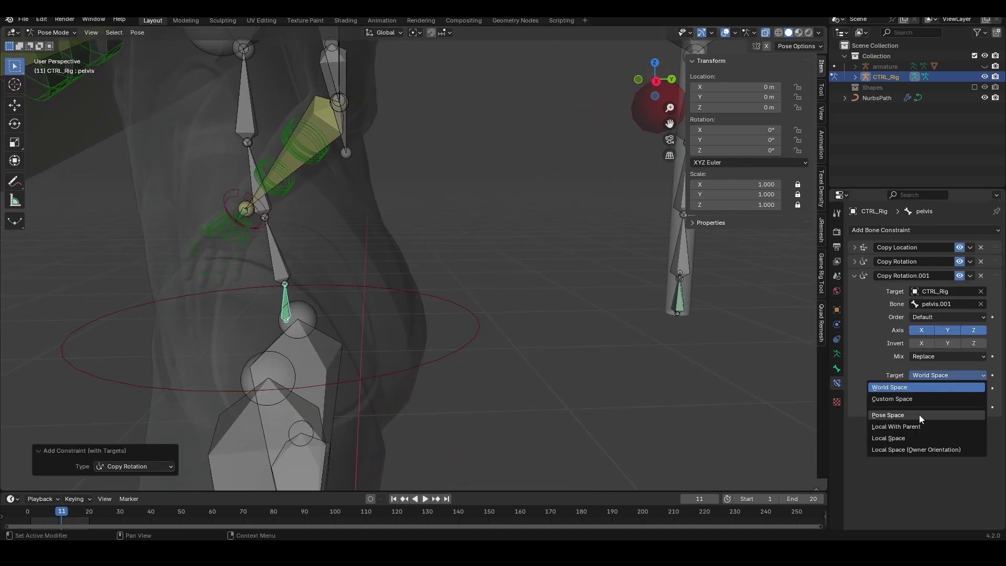
left_click(915, 437)
left_click(932, 388)
left_click(922, 445)
left_click(933, 355)
left_click(938, 392)
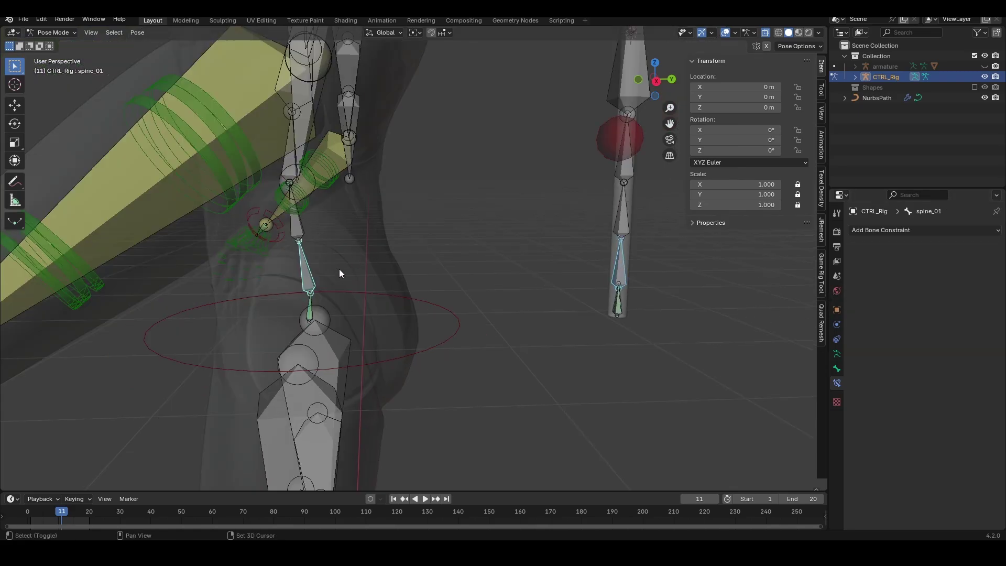
- Add Local Space Copy Rotation constraints to the character's bones from spine_01 up to neck_01, each targeting its straightened chain counterpart
key("shift+ctrl+c")
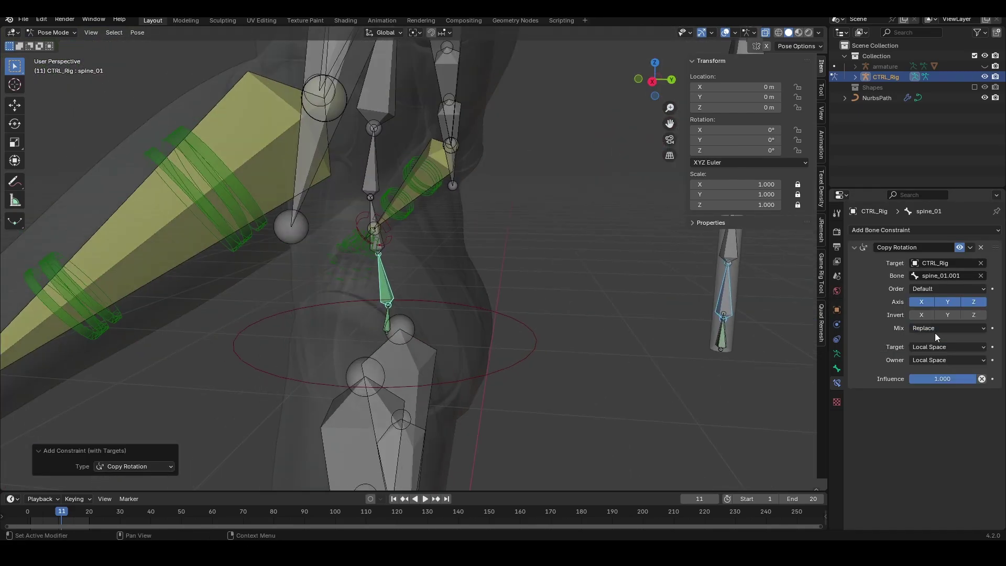
key("shift+ctrl+c")
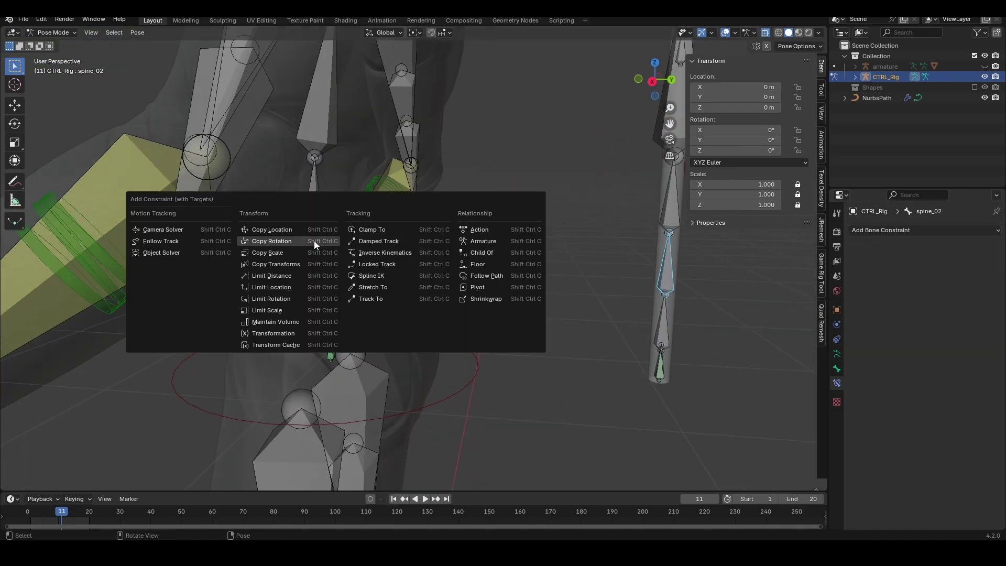
left_click(314, 241)
left_click(938, 360)
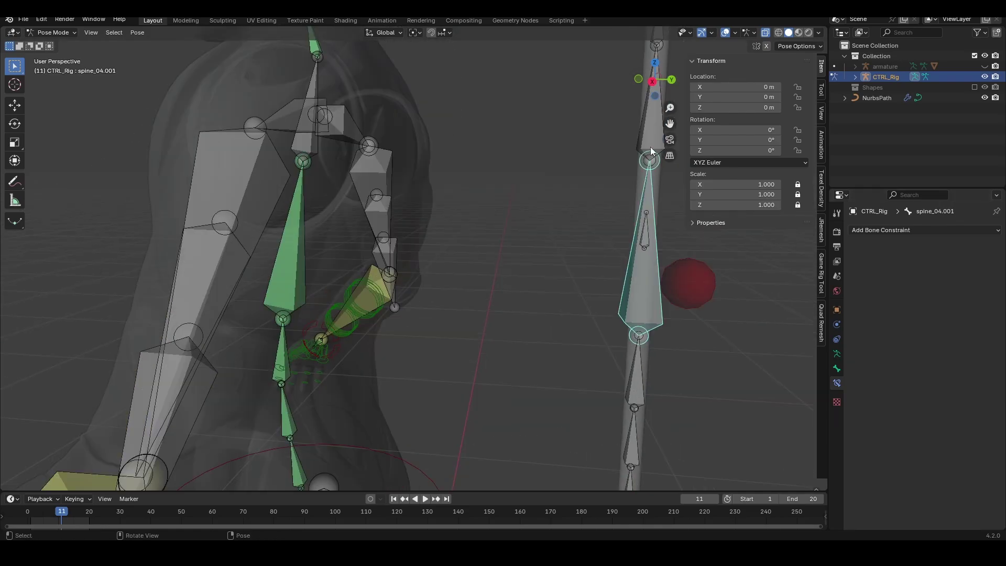
key("shift+ctrl+c")
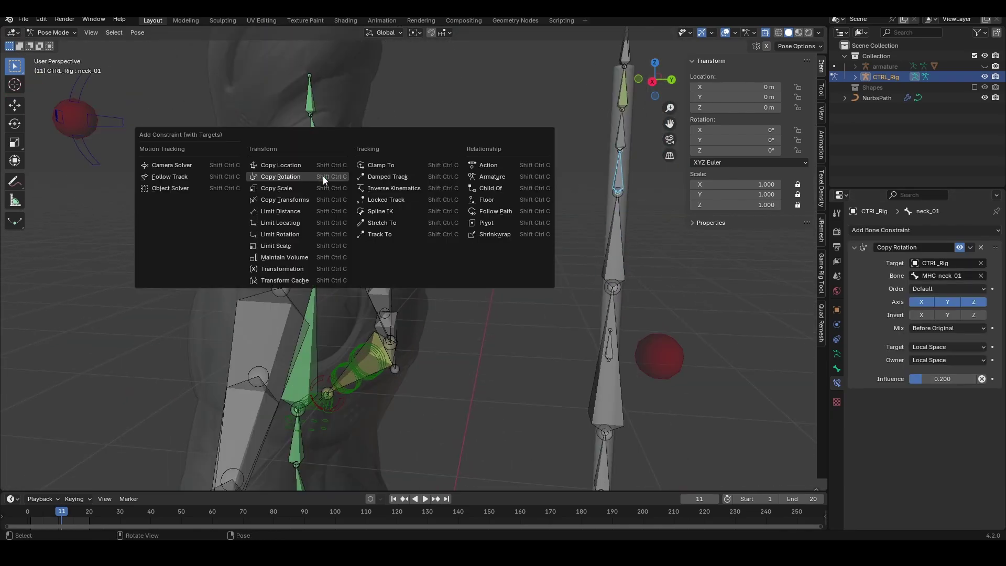
left_click(323, 176)
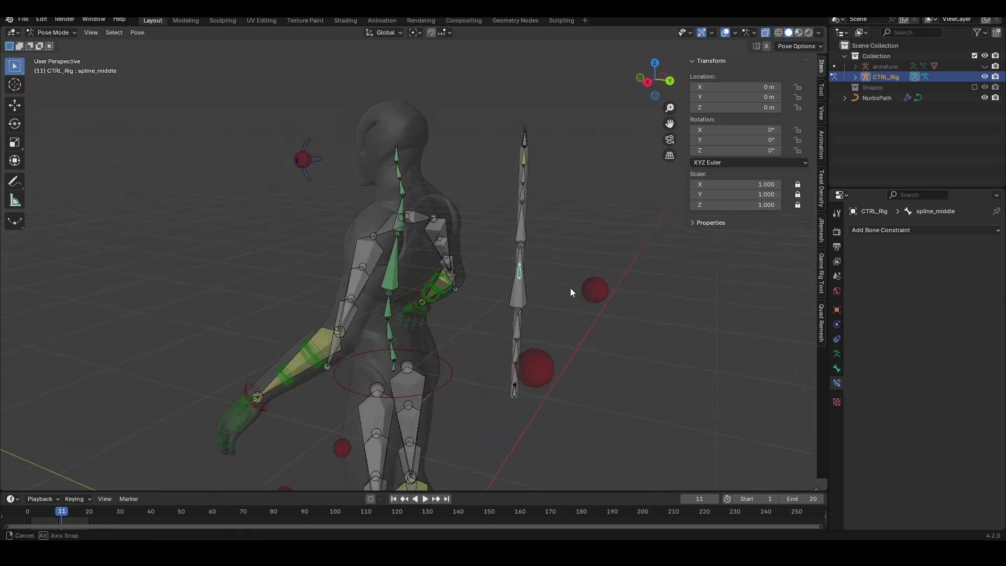
- Test-bend the character's spine by moving spline_middle and the MHC_neck_02.002 control, and undo the moves
key("g")
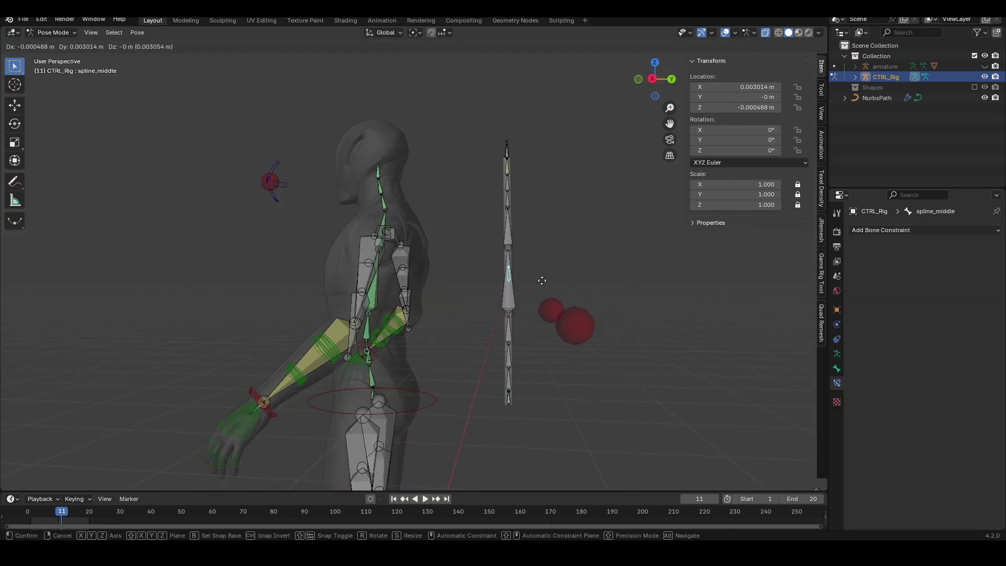
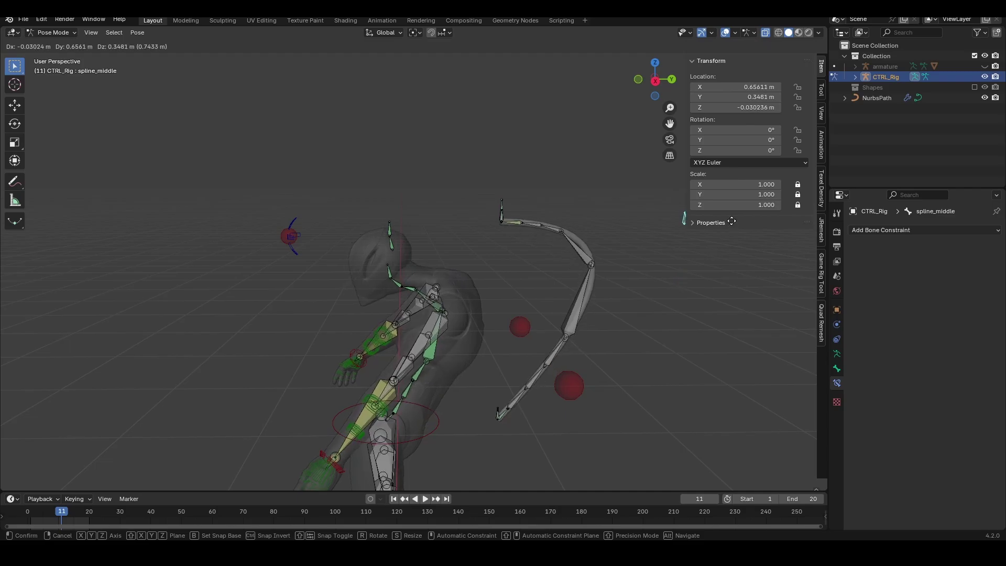
left_click(725, 294)
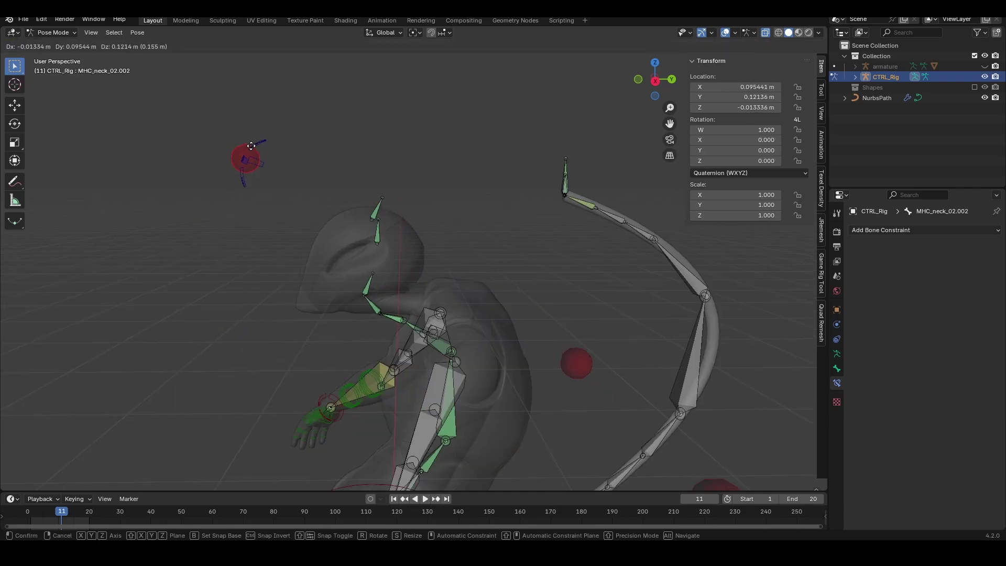
key("g")
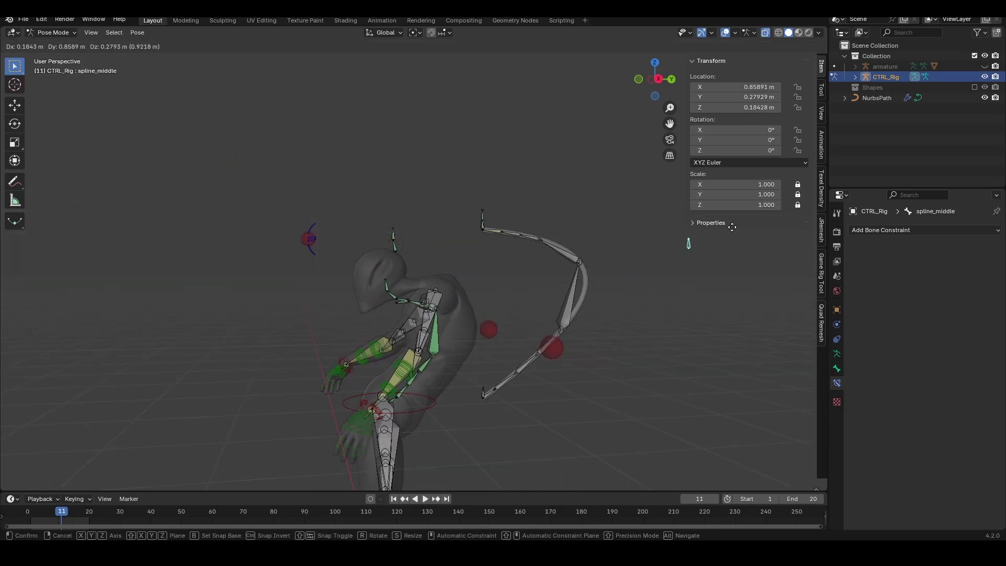
left_click(189, 232)
middle_click_drag(452, 303, 718, 323)
key("ctrl+z")
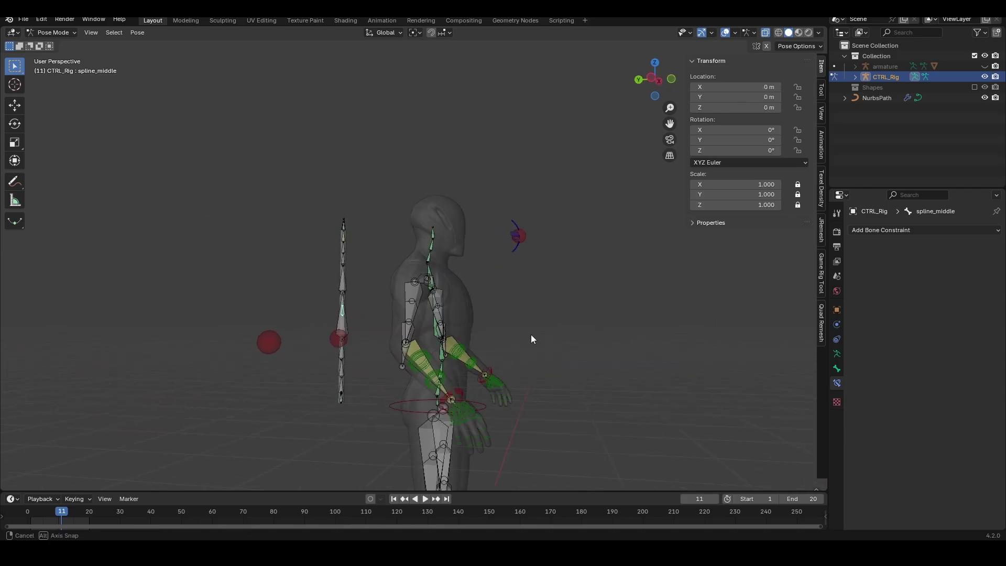
- Assign sphere_shape as the custom shape of the spline_middle bone
key("alt+z")
middle_click_drag(530, 335, 556, 424)
scroll(556, 424, "down", 1)
left_click(837, 368)
scroll(879, 397, "down", 4)
scroll(912, 389, "down", 15)
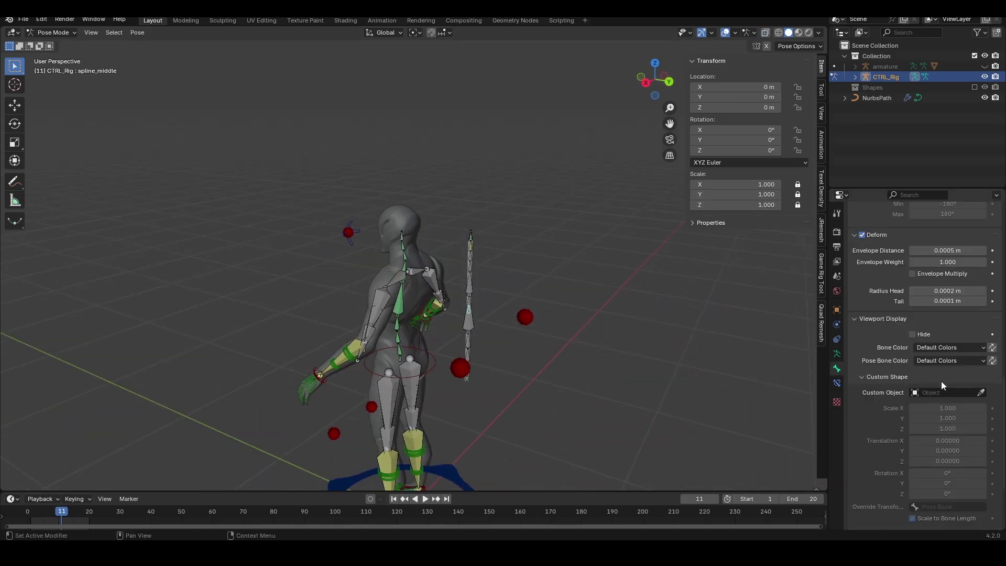
left_click(931, 392)
type("sp")
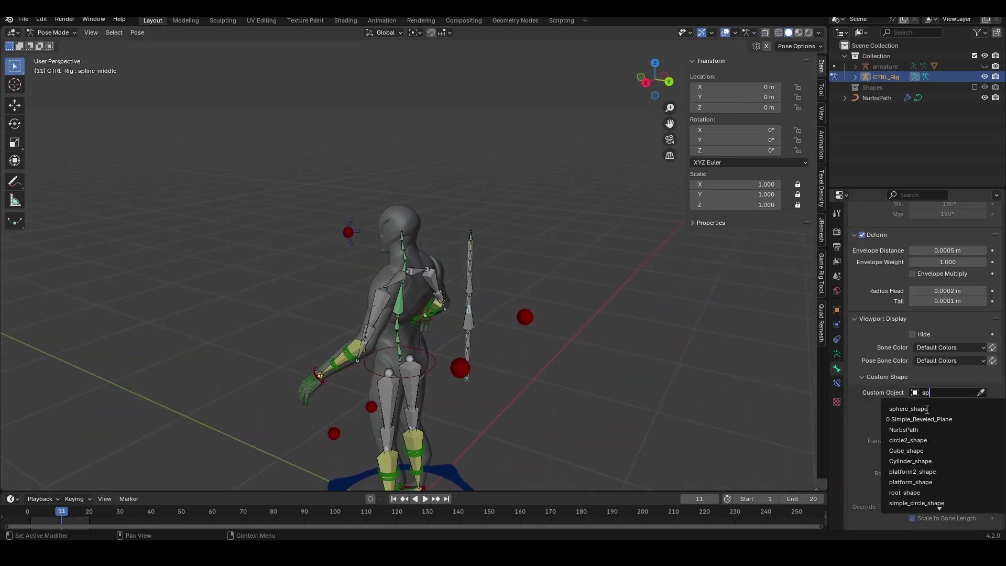
left_click(927, 409)
- Parent the control bone at the upper end of the straight spine chain to Spline_Root in Edit Mode and return to Pose Mode
middle_click_drag(605, 342, 725, 359)
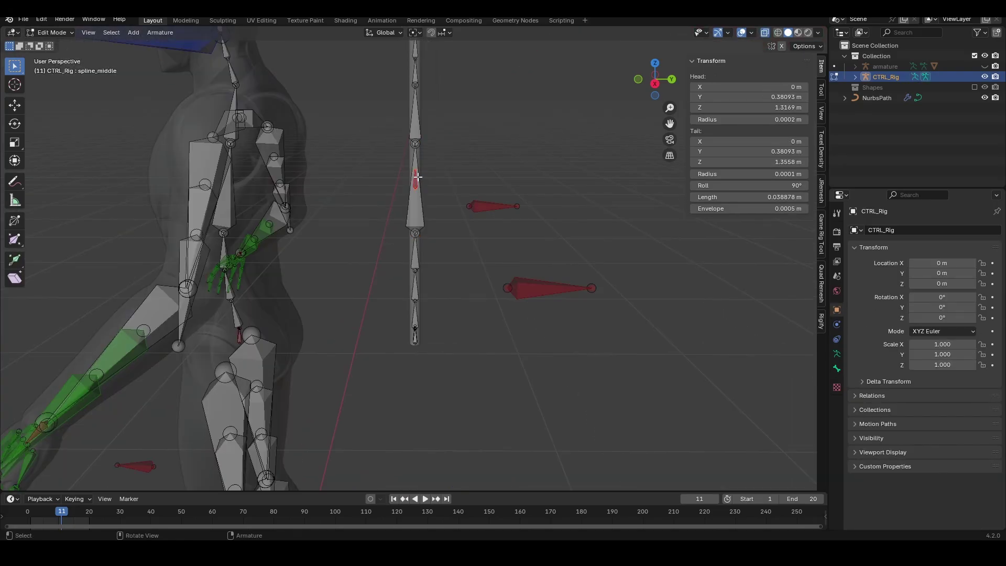
middle_click_drag(418, 177, 419, 277, "shift")
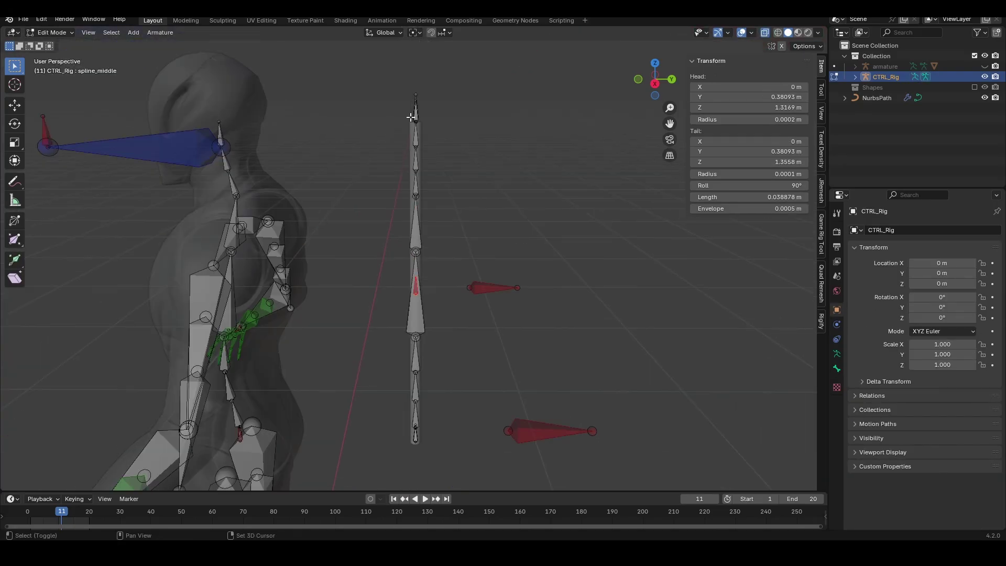
scroll(428, 121, "up", 4)
left_click(414, 117)
scroll(451, 382, "down", 2)
scroll(412, 346, "up", 5)
middle_click_drag(413, 346, 357, 224, "shift")
left_click(357, 224, "shift")
middle_click_drag(400, 258, 445, 301, "shift")
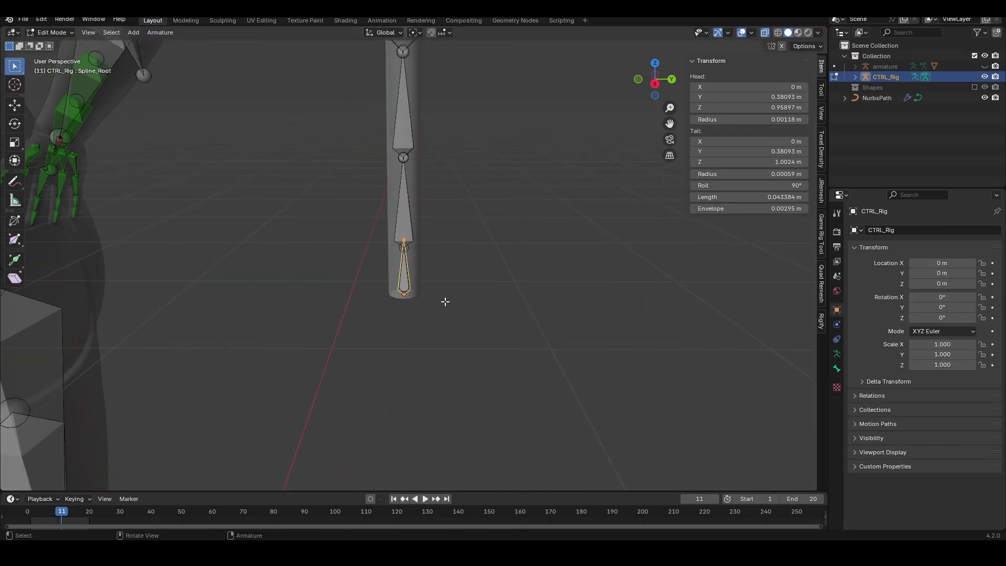
scroll(443, 302, "up", 2)
key("ctrl+p")
left_click(443, 303)
key("Tab")
- Test the spine by moving spline_middle and rotating spine_04 about the global Z axis
scroll(470, 309, "down", 11)
key("g")
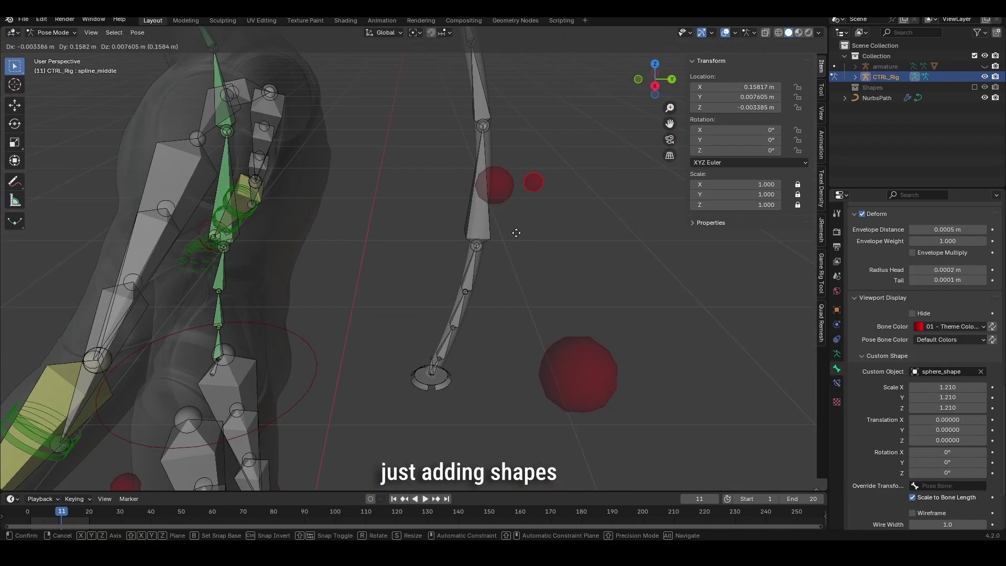
left_click(937, 381)
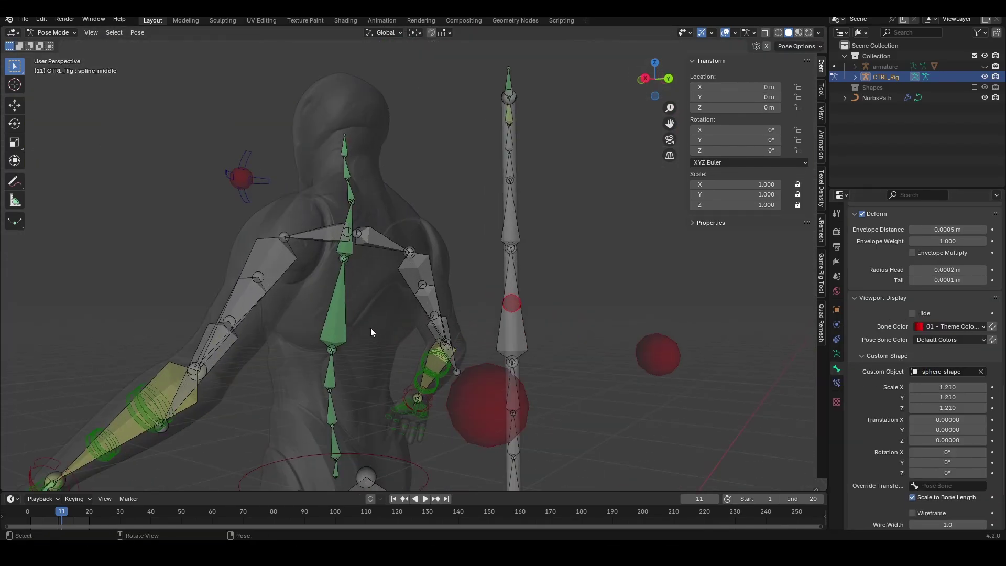
left_click(370, 329)
key("r")
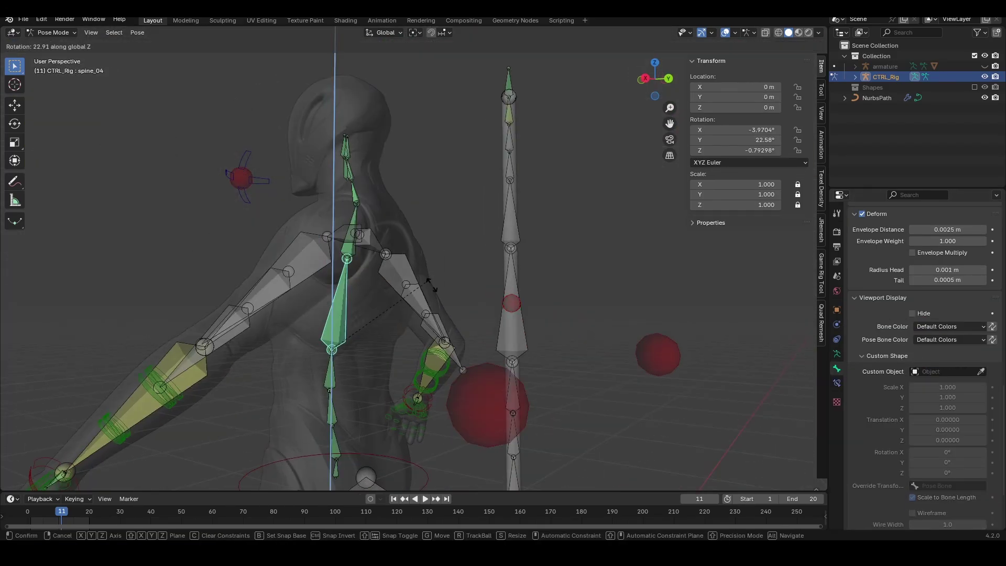
right_click(445, 296)
left_click(516, 307)
key("g")
left_click(609, 256)
- Test-rotate the individual spine bones, including spine_04 and spine_02, on the bent spine and move spline_middle again
left_click(376, 293)
key("r")
key("z")
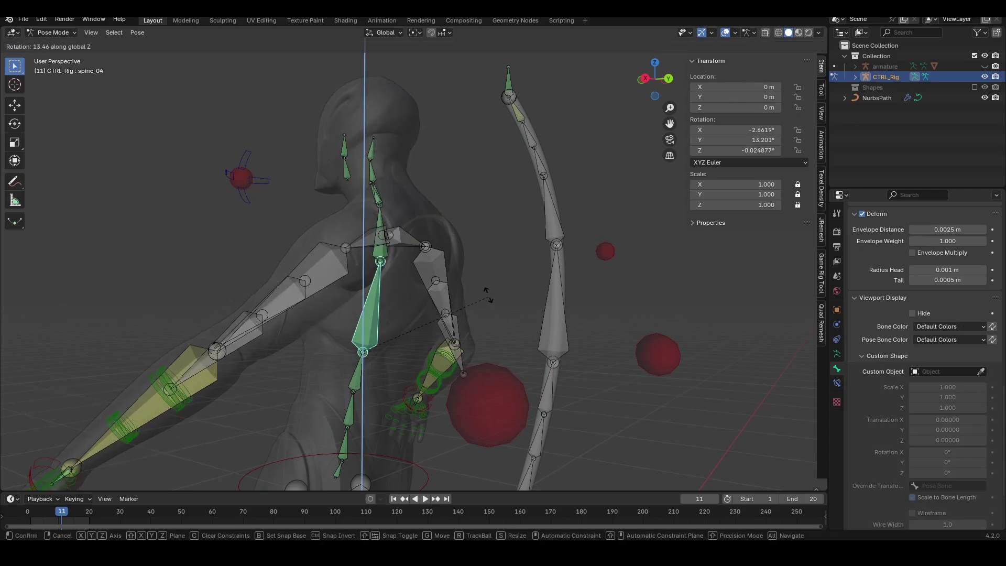
key("x")
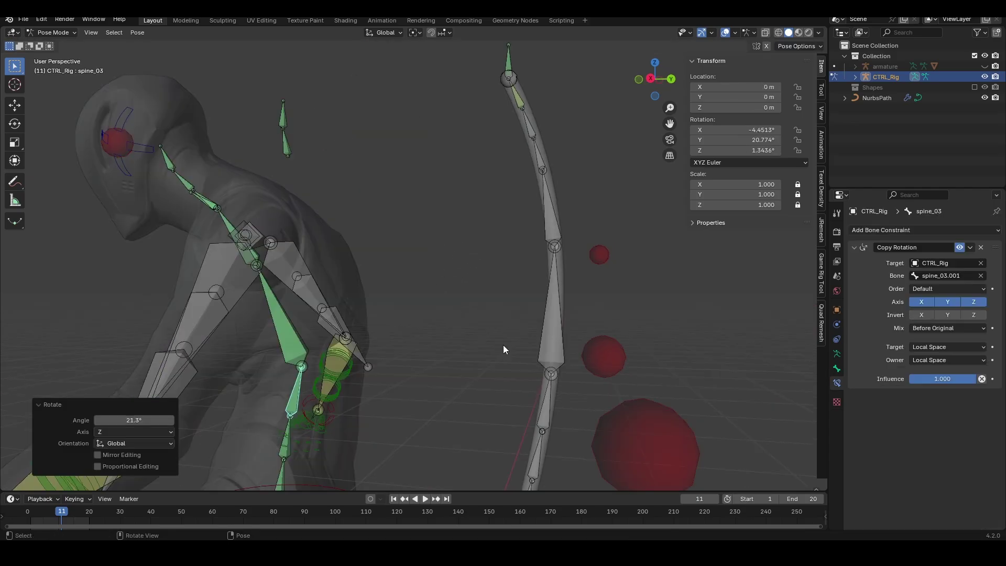
middle_click_drag(503, 344, 391, 351)
left_click(341, 372)
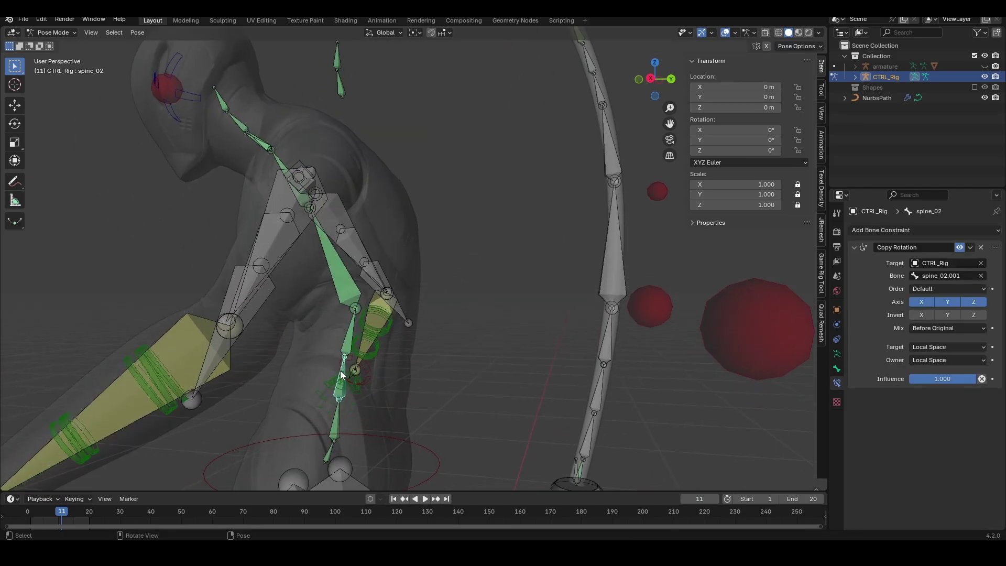
key("r")
left_click(346, 369)
scroll(555, 284, "down", 3)
middle_click_drag(556, 284, 559, 305)
left_click(564, 200)
middle_click_drag(647, 250, 625, 254)
key("g")
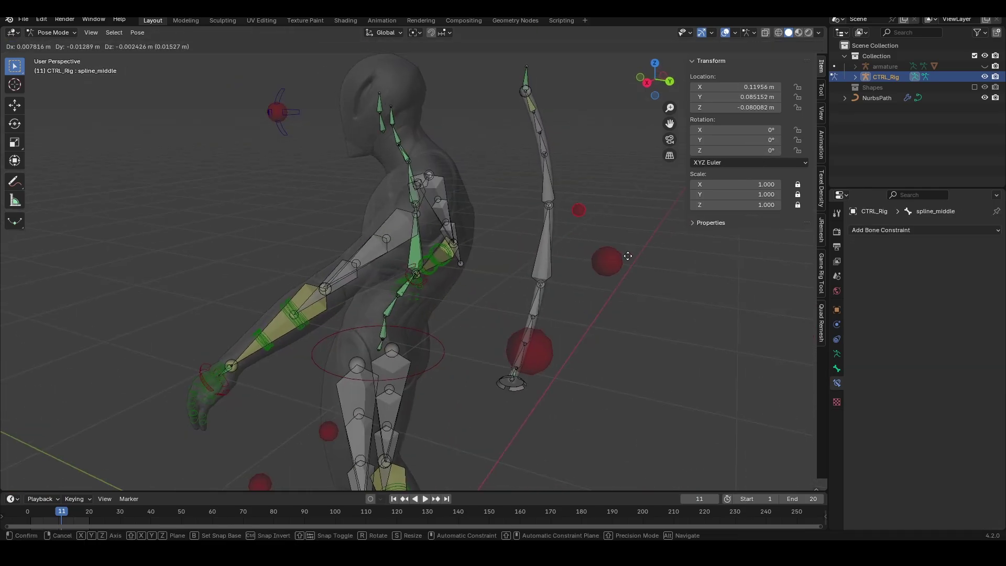
- Add a plane mesh, scale it along Z into a narrow strip and bevel its middle, which is offset along Y
key("shift+a")
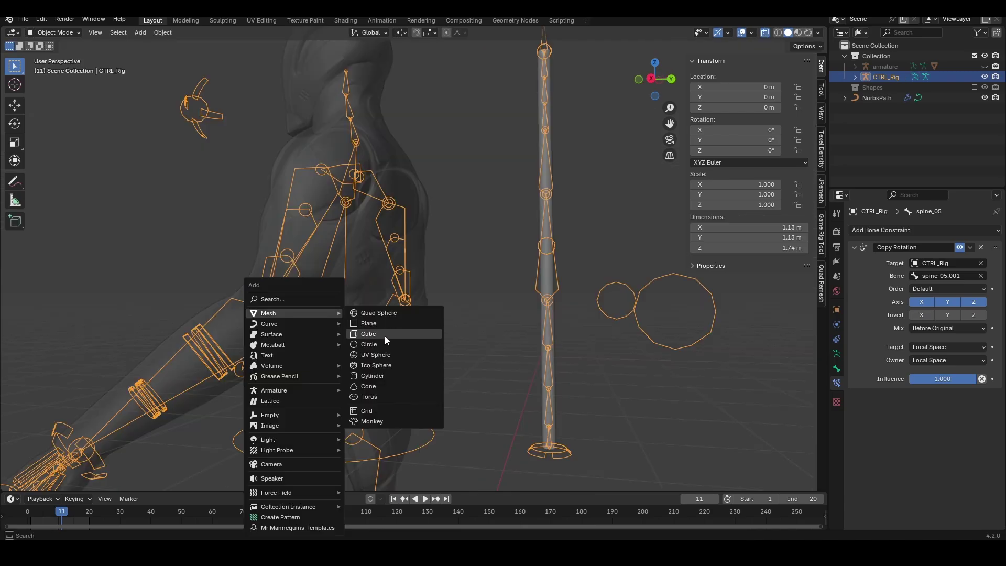
left_click(388, 324)
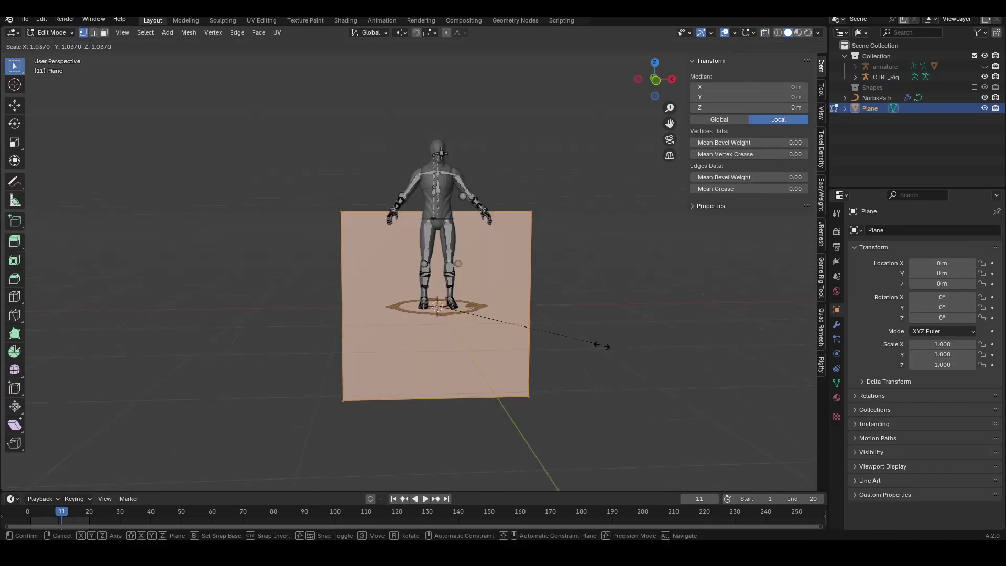
key("s")
key("z")
left_click(464, 327)
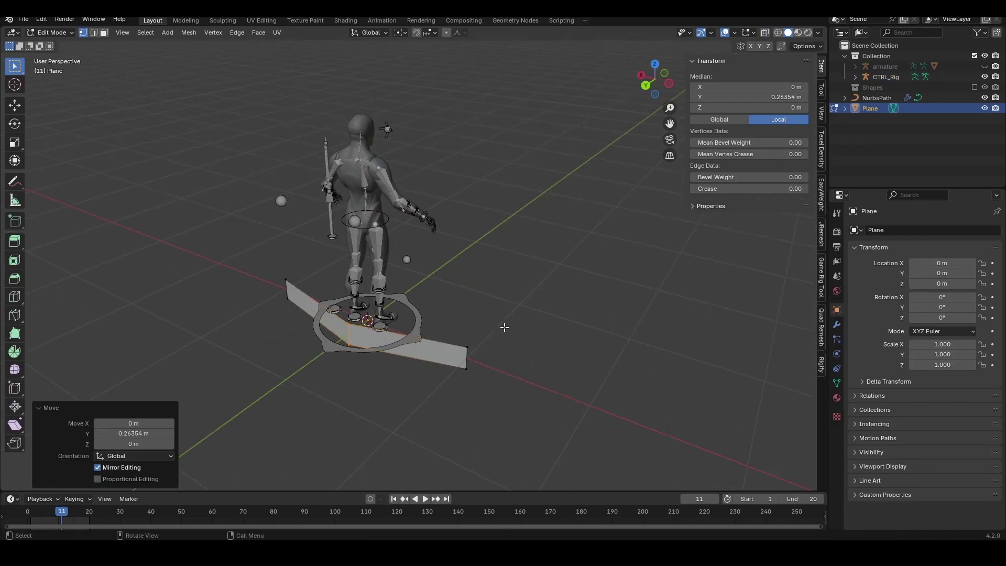
key("ctrl+b")
left_click(571, 349)
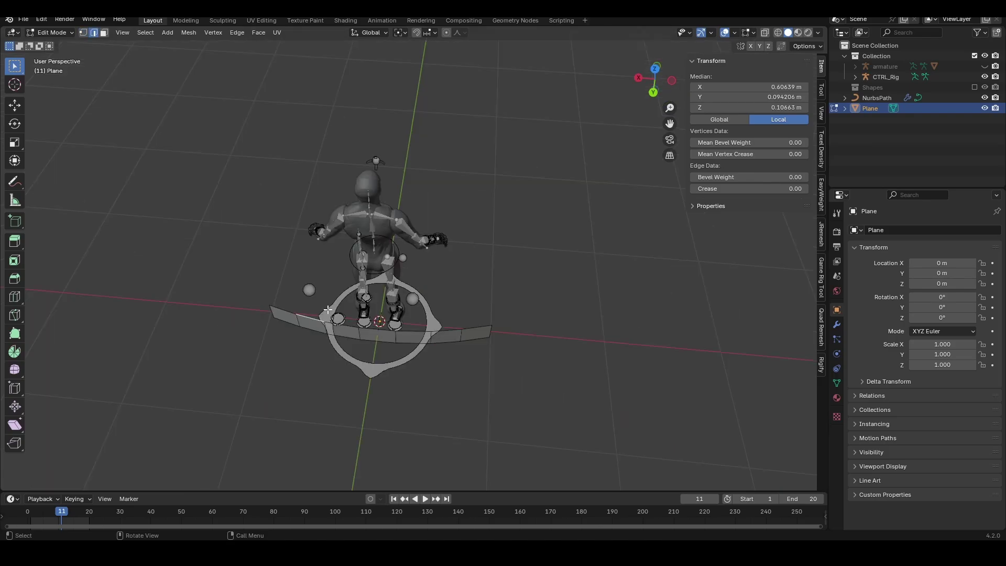
- Select the upper edges of the strip's inner segments and extrude them upward along Z
middle_click_drag(446, 390, 448, 346)
left_click(443, 350, "ctrl")
key("ctrl+z")
left_click(449, 334, "ctrl")
key("e")
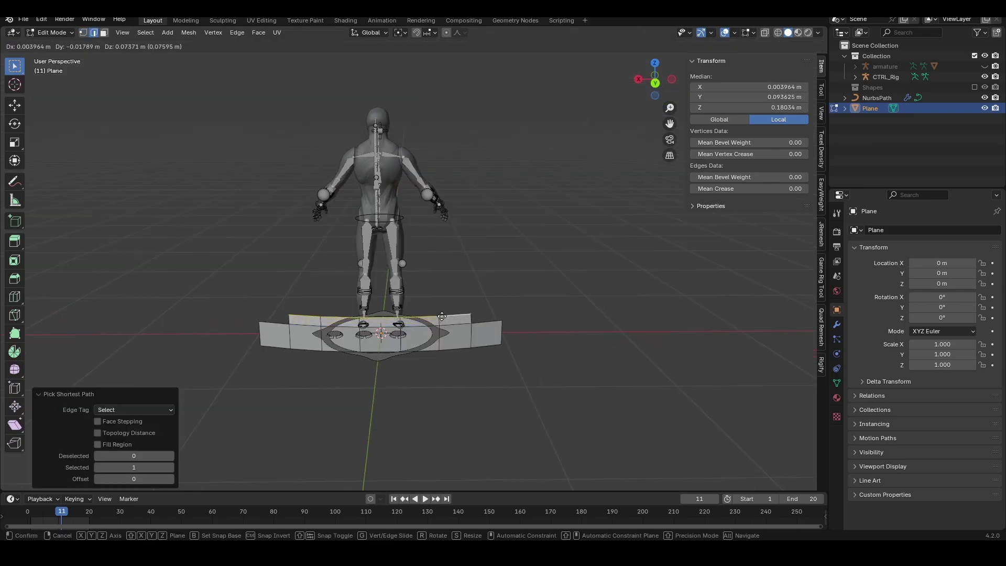
key("z")
left_click(445, 294)
- Slide both upper corner vertices of the extruded section inward along their edges to taper the strap shape
key("1")
left_click(479, 310)
key("g")
key("g")
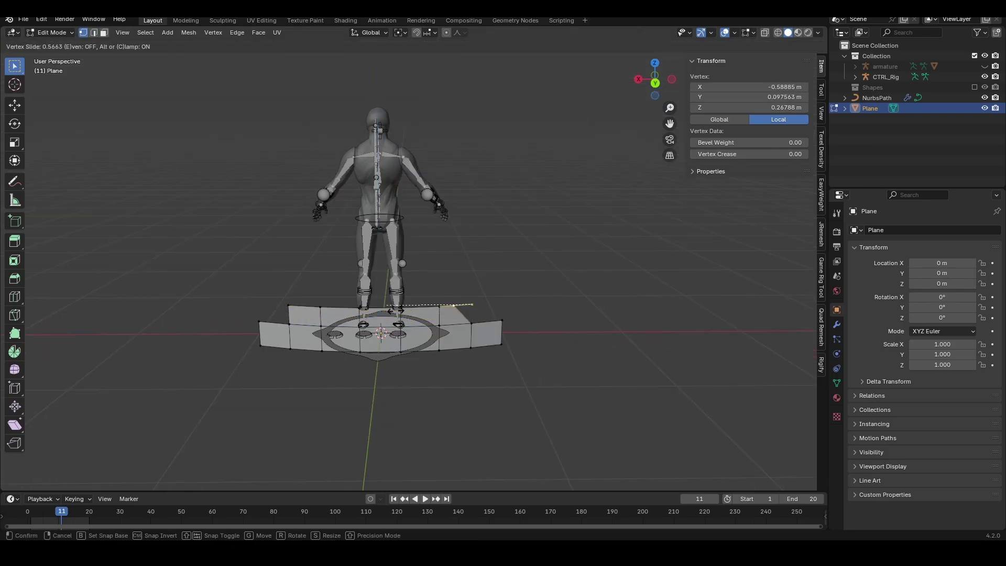
left_click(391, 311)
left_click(286, 307)
key("g")
key("g")
left_click(397, 323)
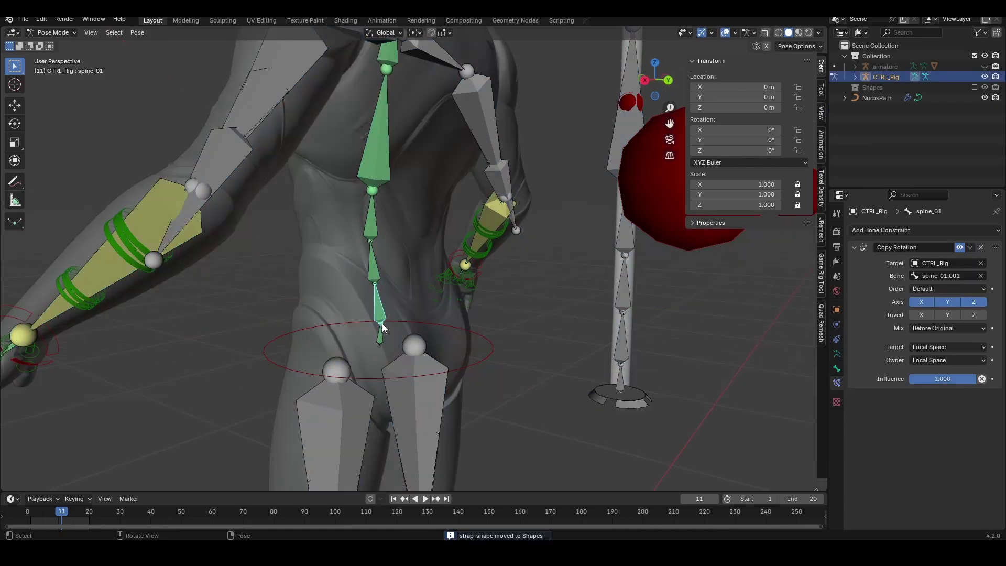
- Assign strap_shape as the custom shape of the pelvis, spine and neck bones and set its Y rotation to -90°
left_click(379, 310, "shift")
left_click(374, 270, "shift")
left_click(377, 240, "shift")
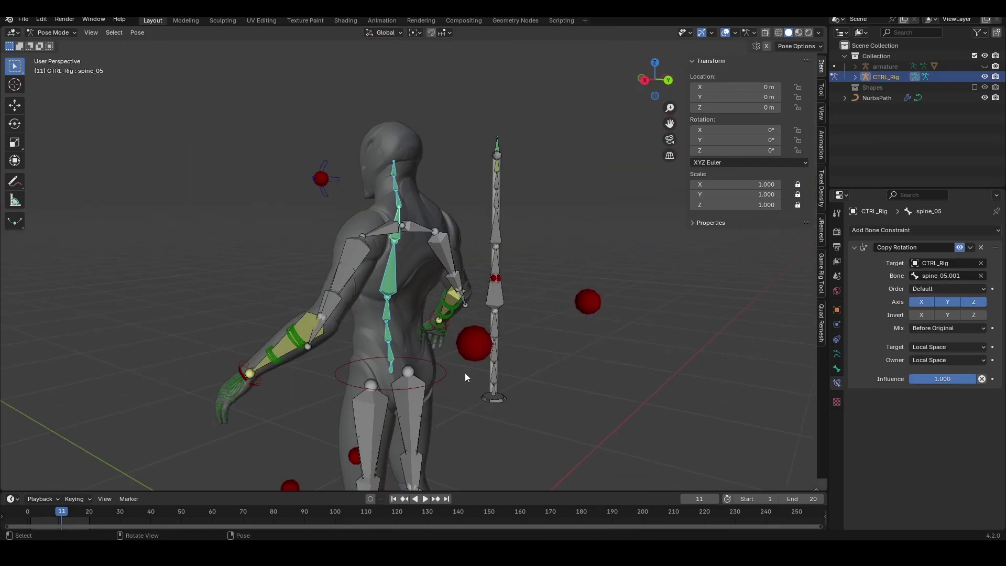
scroll(464, 373, "up", 1)
left_click(837, 369)
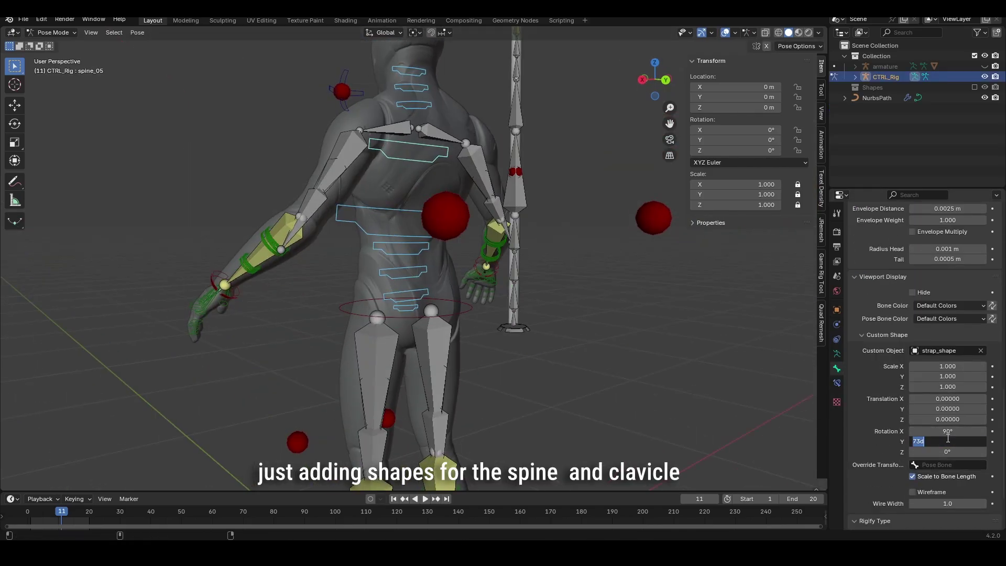
type("-90")
key("Return")
- Adjust the scale and translation of the strap shapes along the spine and neck, using an X translation of 0.06 for MHC_neck_01
middle_click_drag(388, 293, 440, 325)
left_click(426, 238)
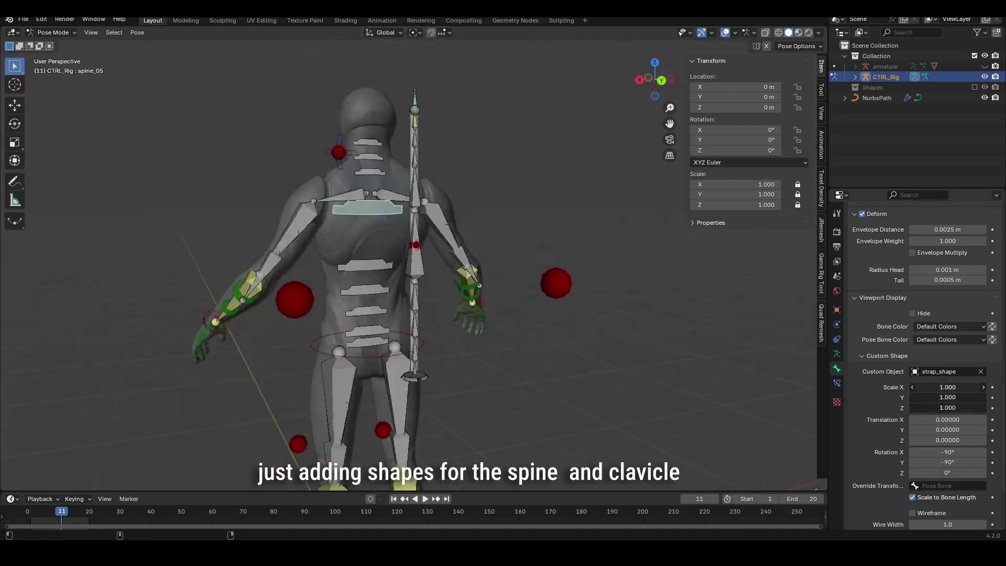
left_click_drag(947, 388, 948, 408)
middle_click_drag(341, 322, 446, 327)
left_click_drag(947, 430, 965, 430)
left_click(373, 157, "shift")
scroll(443, 184, "up", 3)
left_click(443, 184)
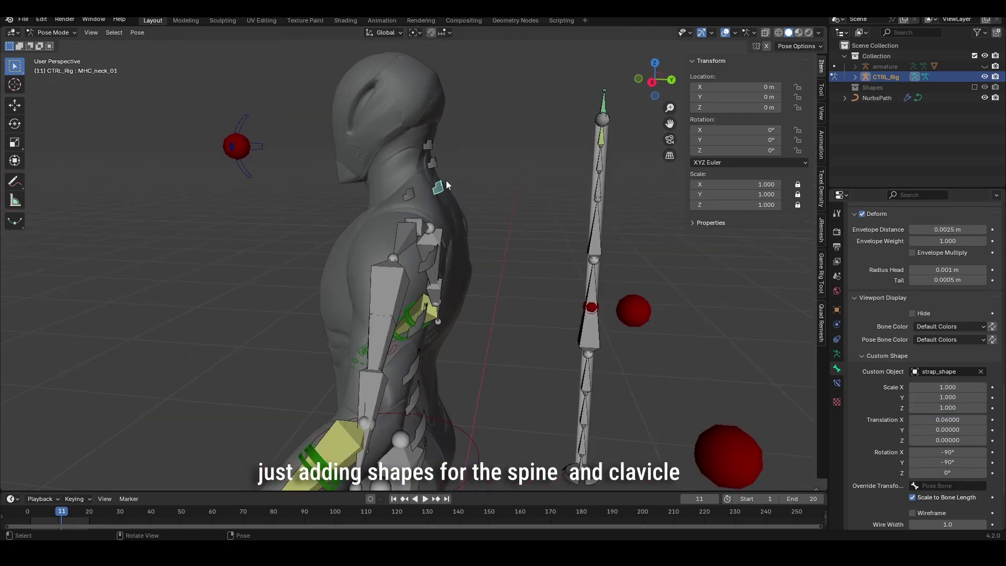
- Test-move a control bone of the rig in front view
scroll(395, 292, "down", 3)
left_click(395, 292, "shift")
key("KP_1")
left_click(480, 274)
key("g")
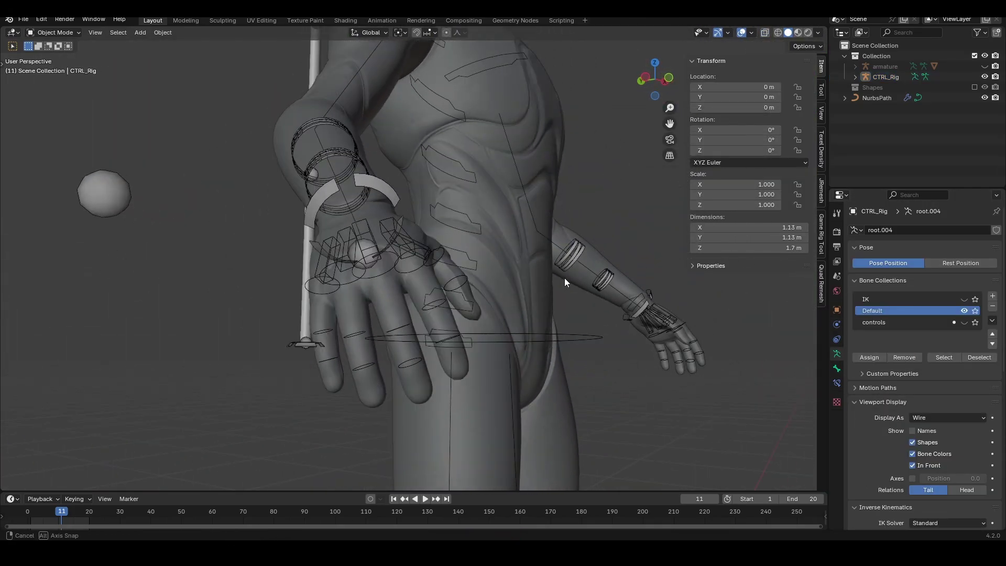
- Review the arm, leg and foot controls of the rig and switch to Object Mode
middle_click_drag(564, 278, 517, 270)
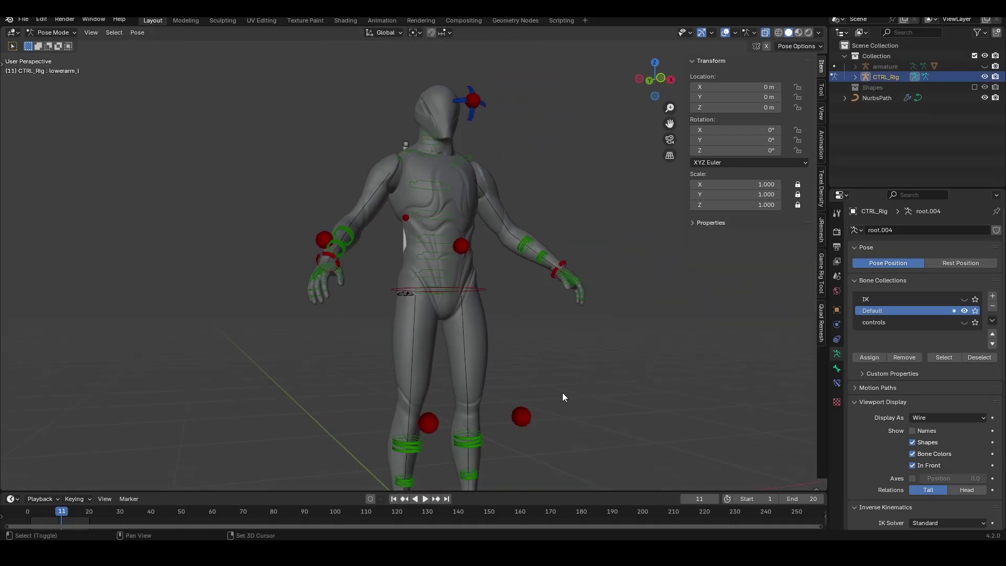
middle_click_drag(563, 397, 653, 294, "shift")
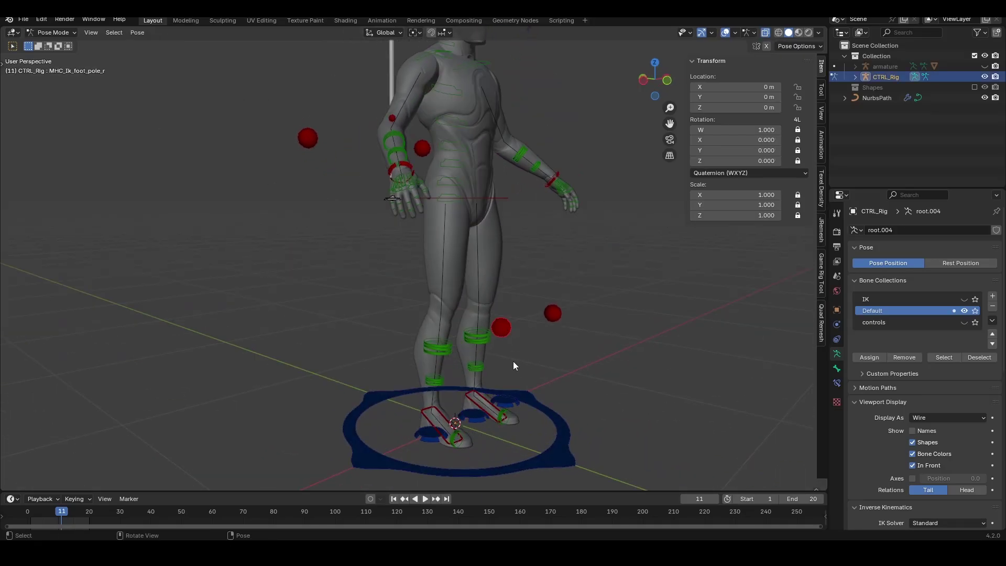
scroll(524, 401, "down", 3)
key("Tab")
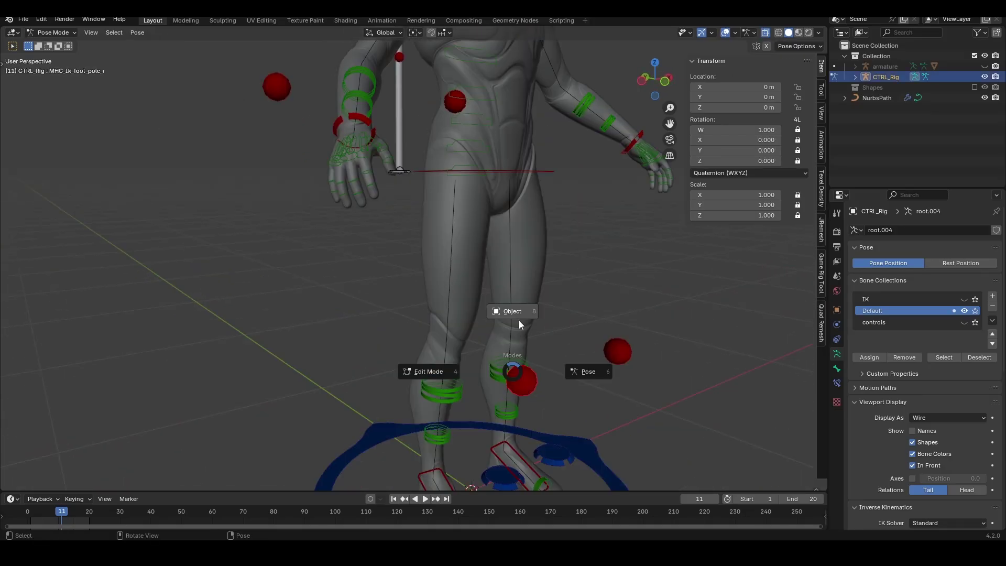
left_click(519, 319)
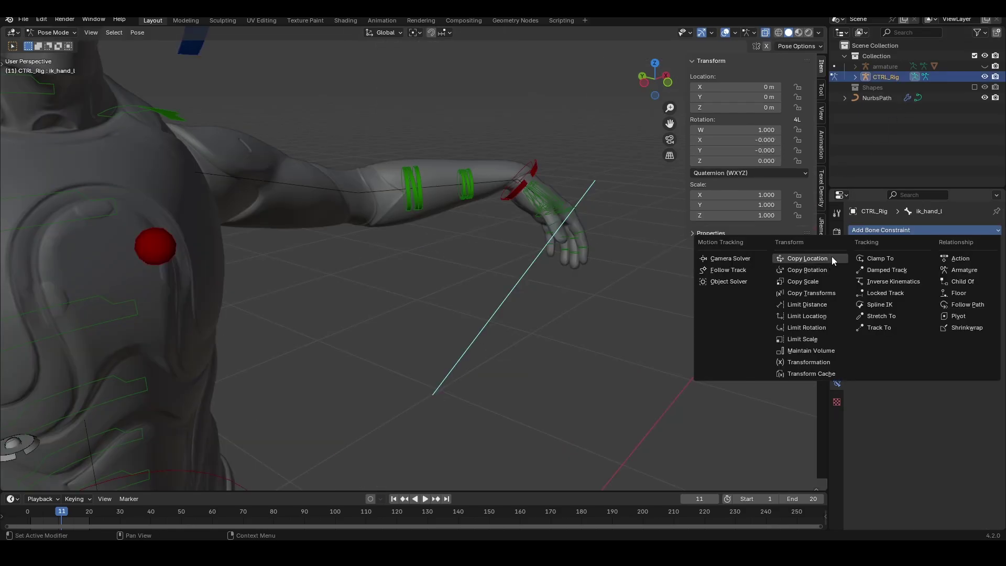
- Add a Copy Transforms constraint to the ik_hand_l bone, targeting the hand bone of CTRL_Rig
left_click(824, 293)
left_click(943, 262)
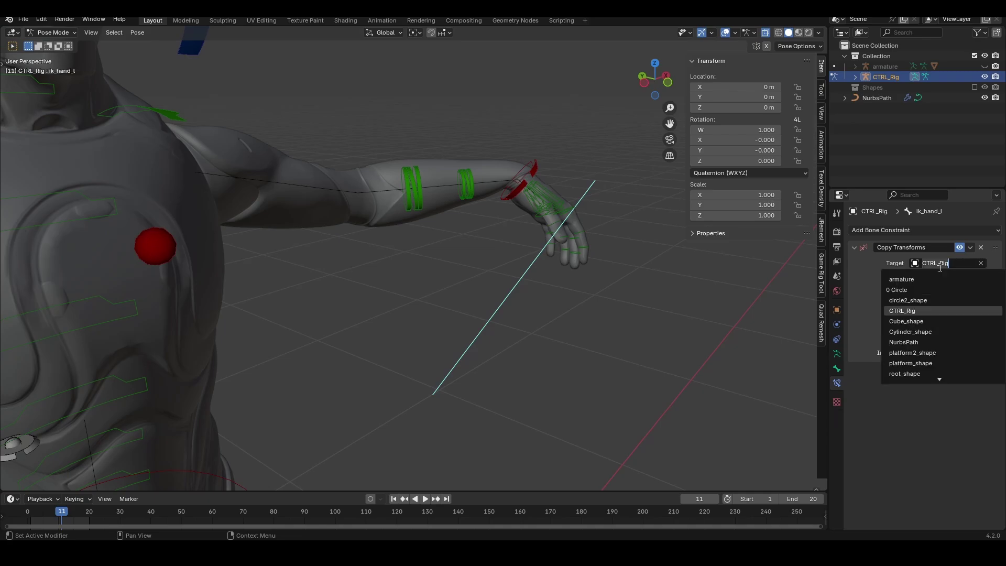
left_click(936, 292)
left_click(941, 275)
type("h")
left_click(895, 302)
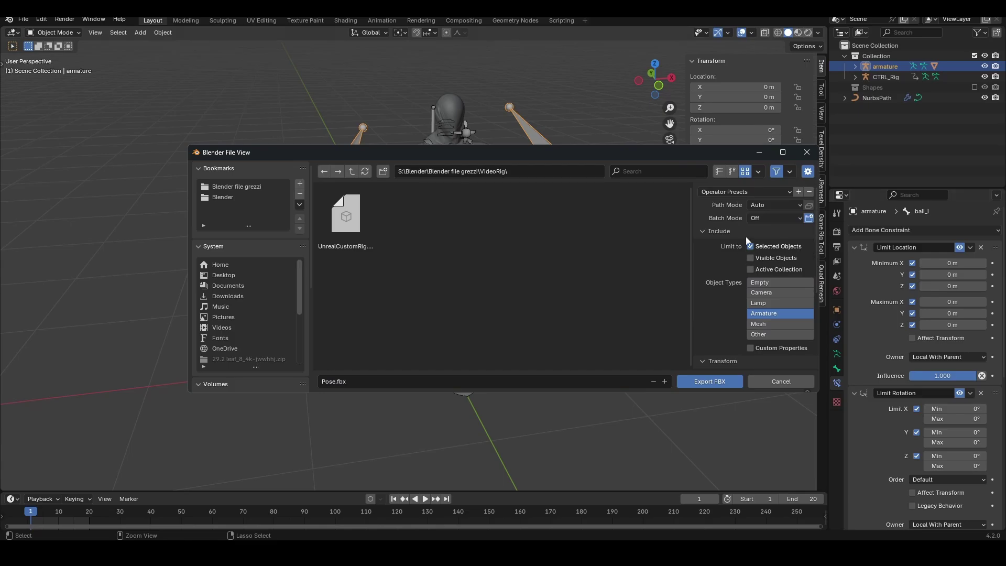
- Review the Transform, Geometry, Armature and Animation settings for exporting the armature as Pose.fbx
scroll(772, 237, "down", 6)
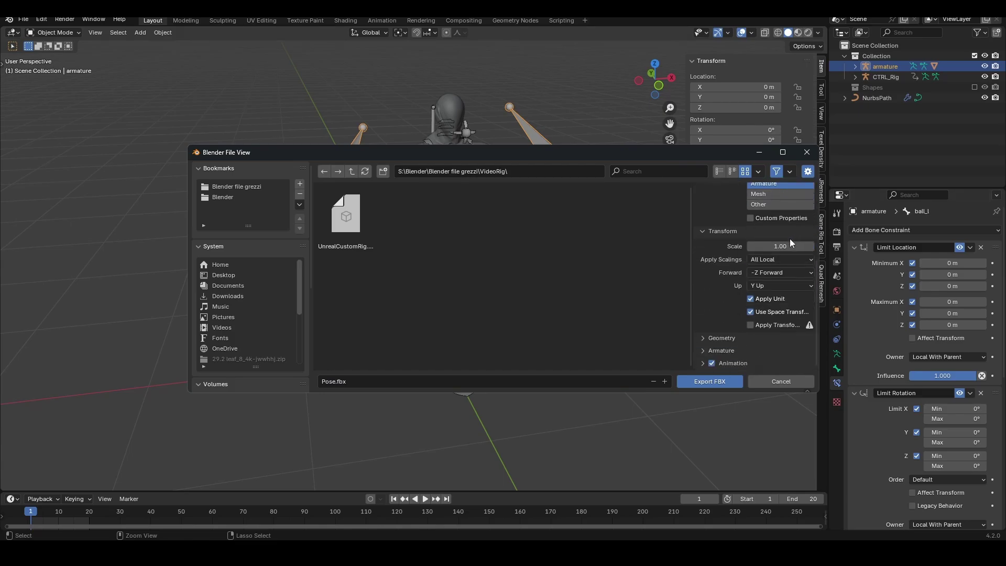
scroll(738, 273, "down", 5)
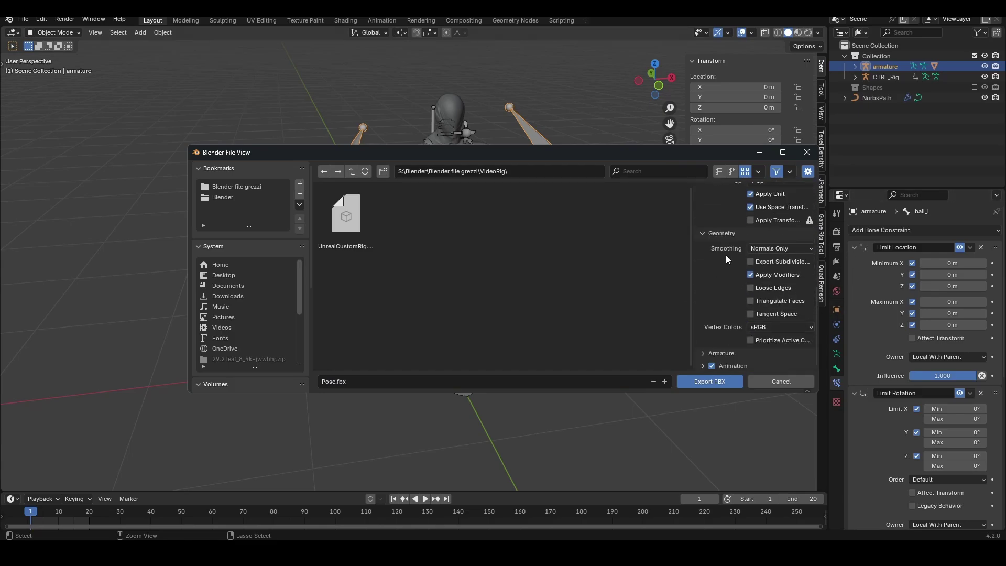
left_click(725, 234)
left_click(722, 349)
scroll(722, 349, "down", 4)
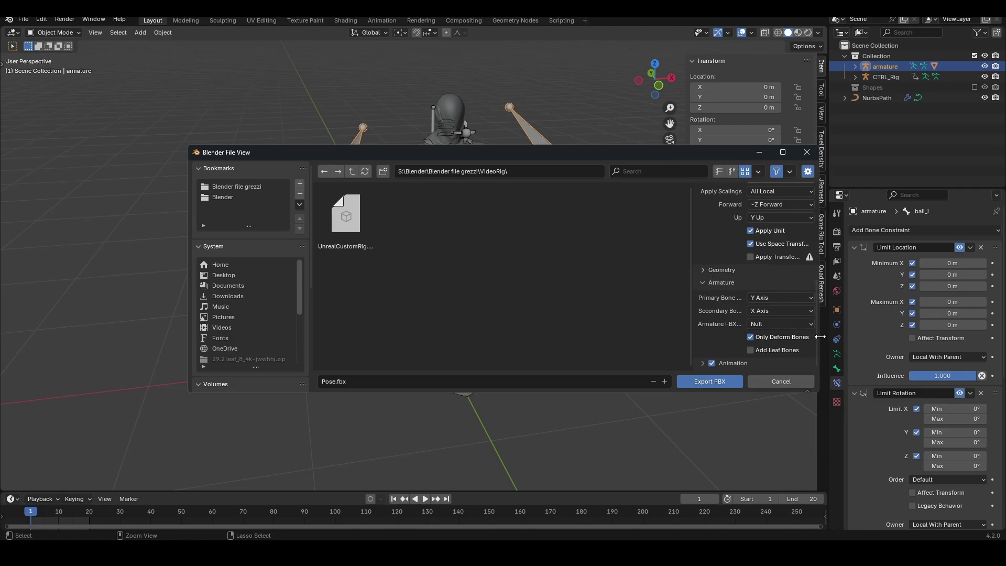
left_click(730, 363)
scroll(736, 357, "down", 4)
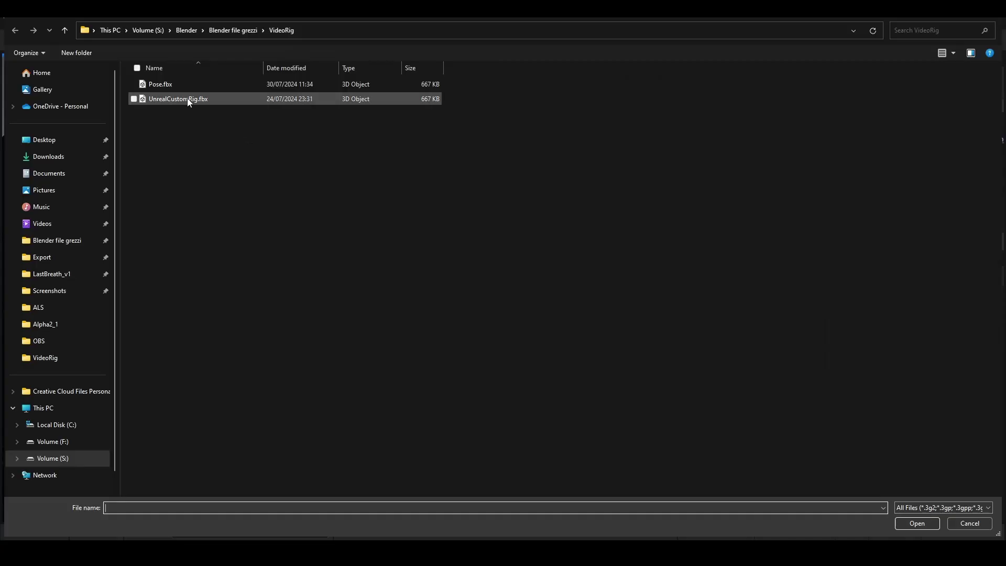
- Import Pose.fbx as an animation on the SK_Mannequin skeleton
double_click(178, 80)
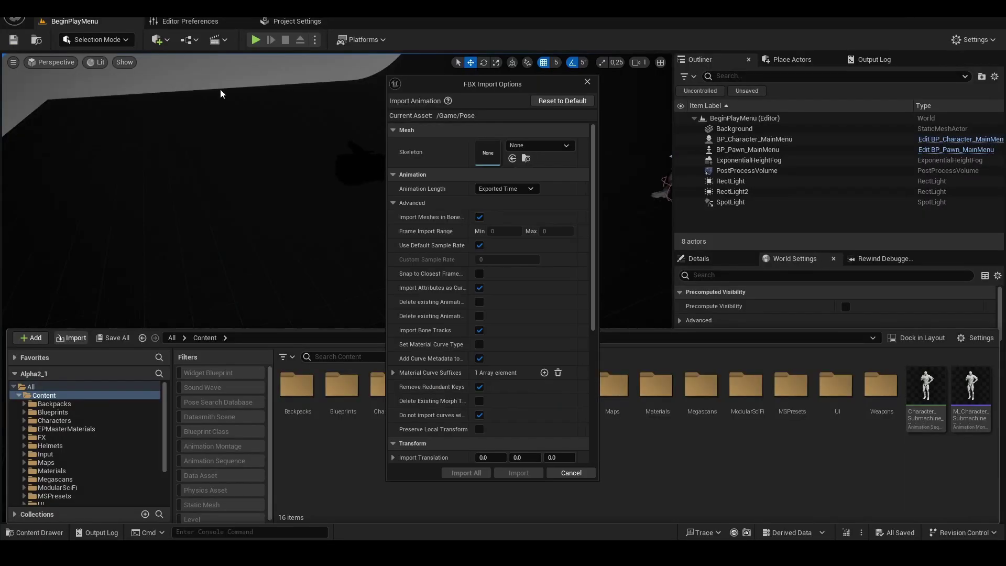
left_click(535, 146)
left_click(583, 284)
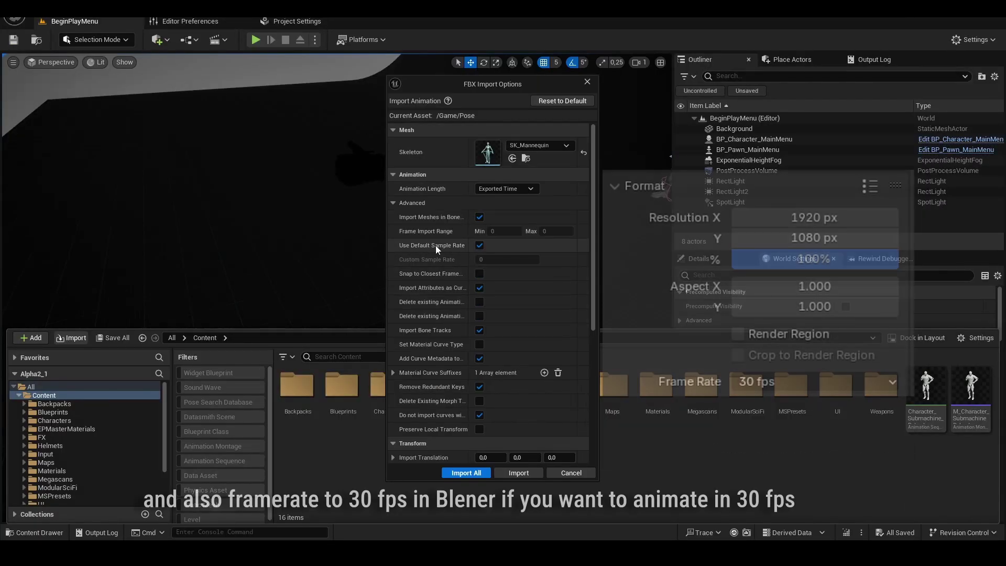
left_click(466, 472)
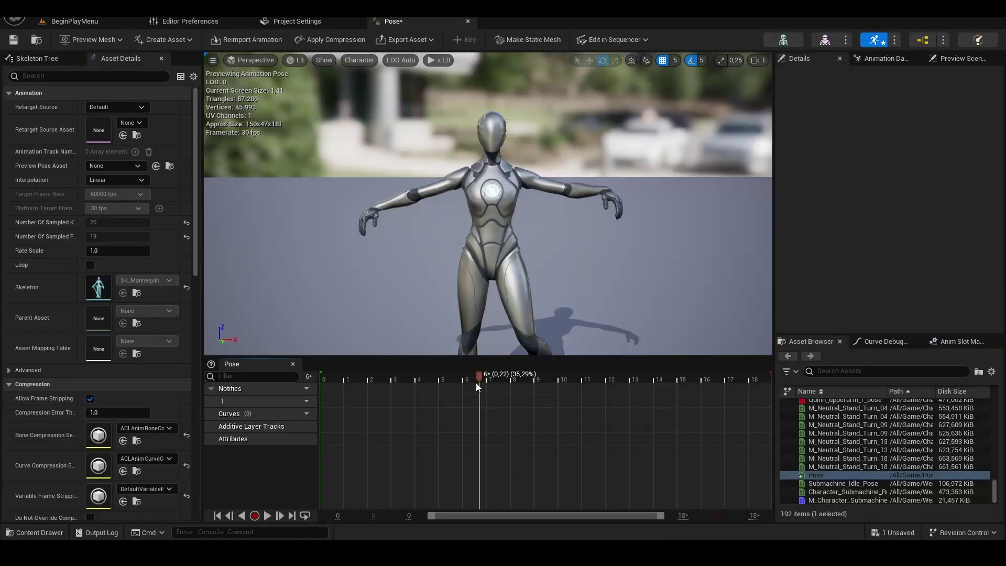
- Set the preview mesh of the Pose animation to SKM_Manny_Simple
left_click(959, 59)
left_click(932, 137)
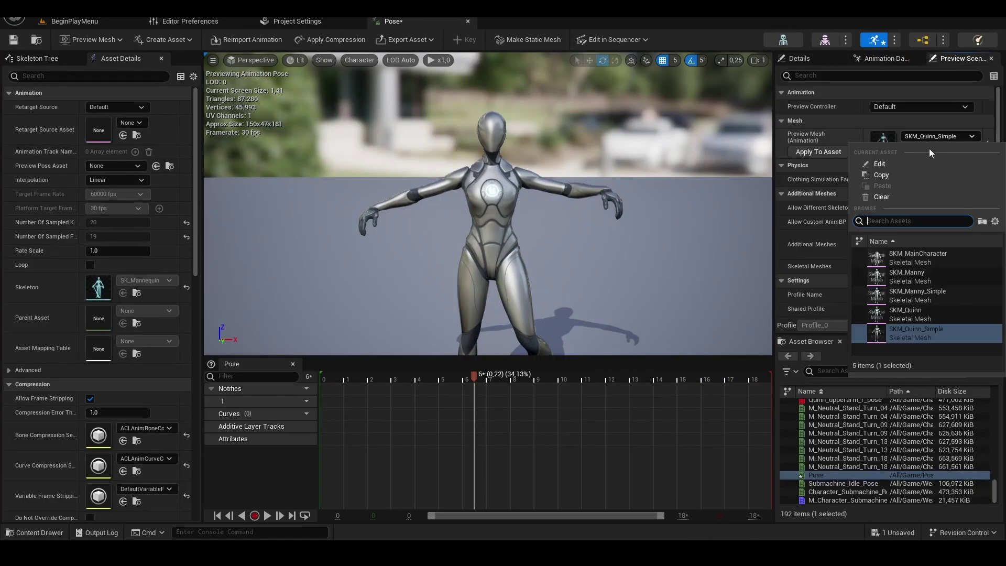
left_click(923, 286)
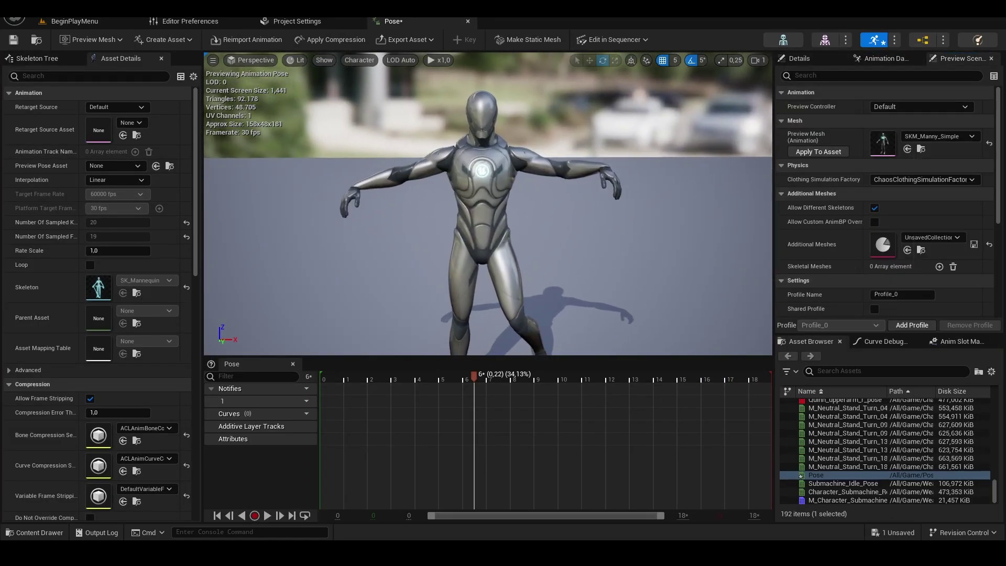
- Set bone drawing in the animation preview to All Hierarchy
left_click(325, 60)
left_click(354, 59)
mouse_move(366, 113)
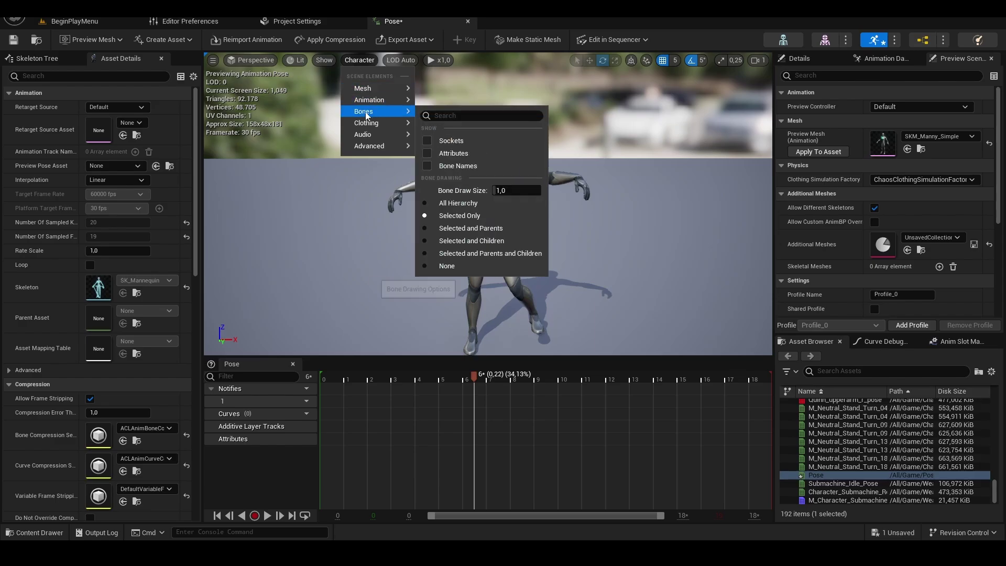
left_click(450, 202)
key("w")
mouse_move(447, 200)
right_mouse_down()
mouse_move(419, 202)
mouse_move(414, 230)
mouse_move(408, 199)
mouse_move(356, 202)
mouse_move(388, 189)
mouse_move(357, 192)
mouse_move(366, 210)
right_mouse_up()
scroll(447, 200, "down", 1)
- Select a bone in the skeleton tree and examine it up close on the preview character
left_click(47, 58)
left_click(67, 178)
key("f")
key("w")
scroll(408, 199, "down", 2)
scroll(408, 200, "up", 1)
key("a")
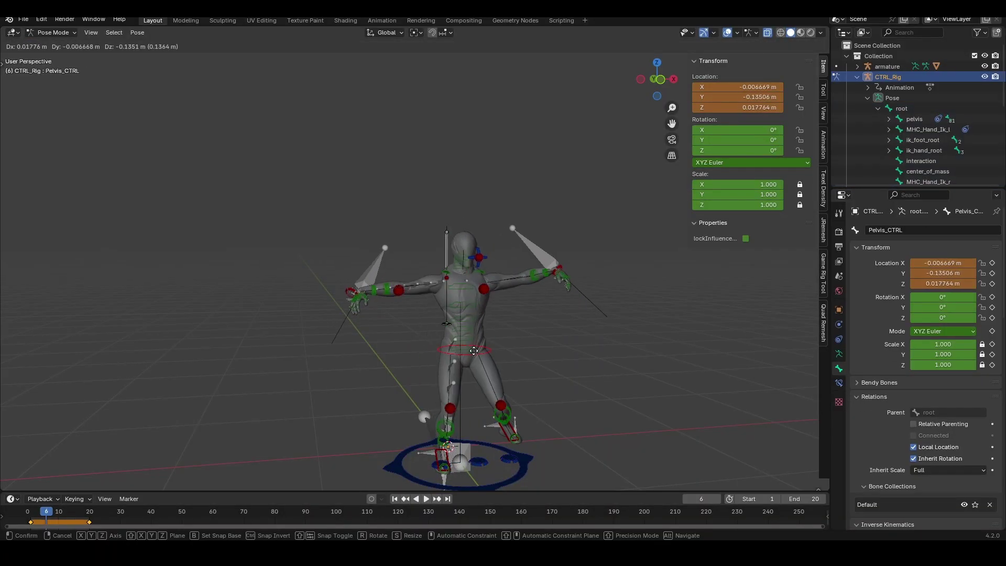
- Try moving the MHC_Ik_Foot_l control and the head control of CTRL_Rig in Blender
left_click(495, 425)
key("g")
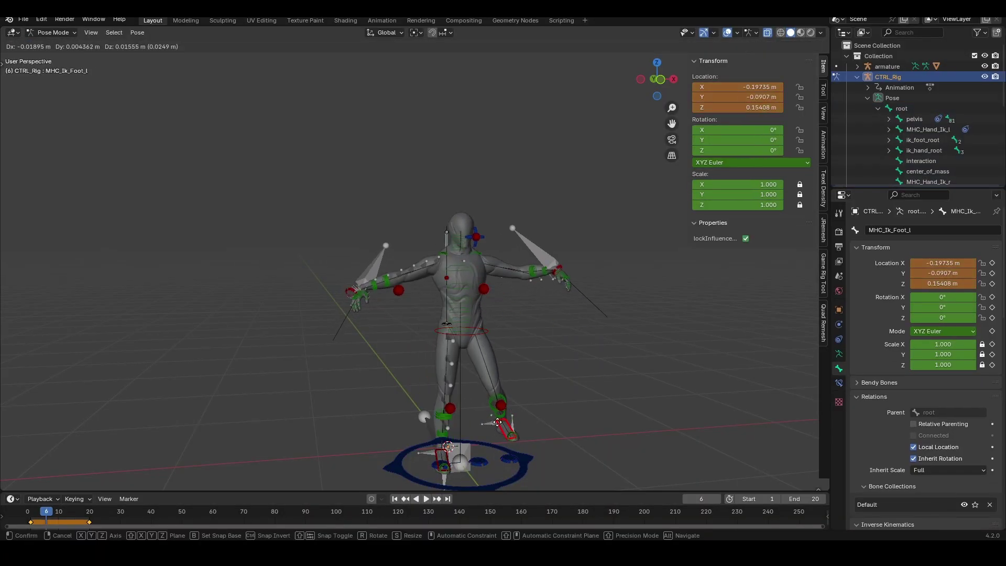
right_click(490, 407)
left_click(482, 236)
key("g")
right_click(468, 223)
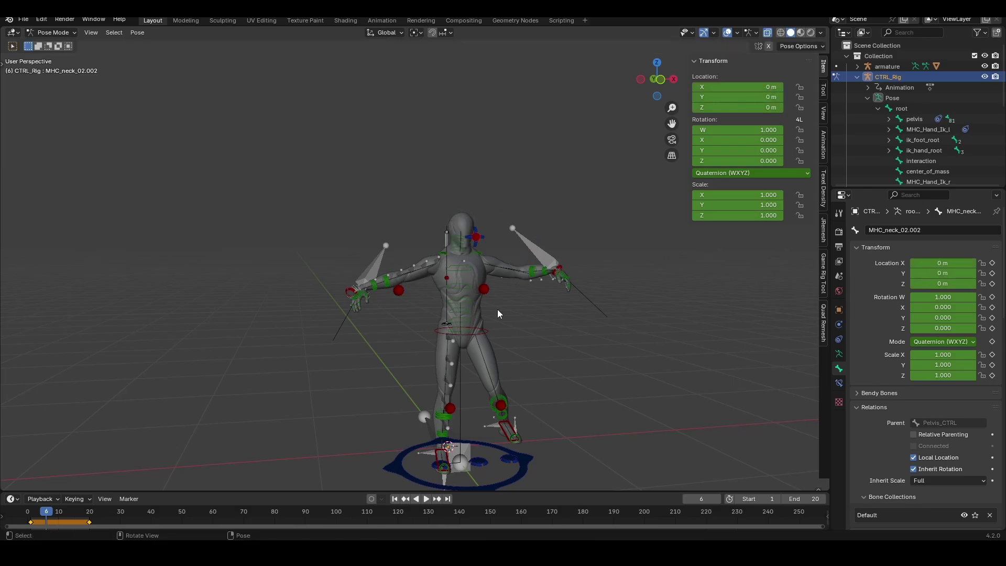
- Test the spine_05 control on the chest by rotating it about the X axis
left_click(487, 329)
middle_click_drag(487, 325, 595, 312)
scroll(421, 263, "up", 2)
left_click(421, 270)
key("g")
right_click(473, 298)
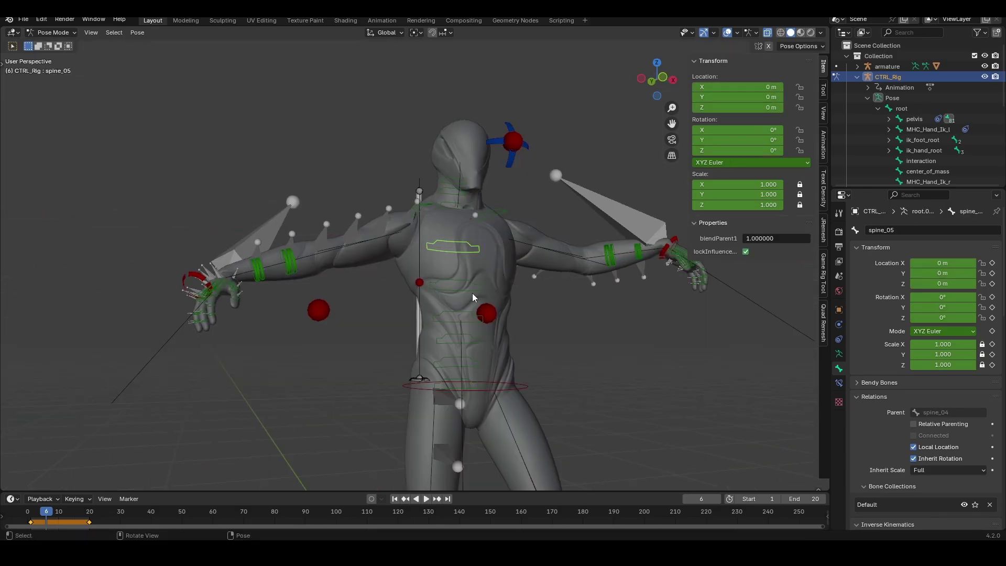
key("r")
key("x")
left_click(531, 318)
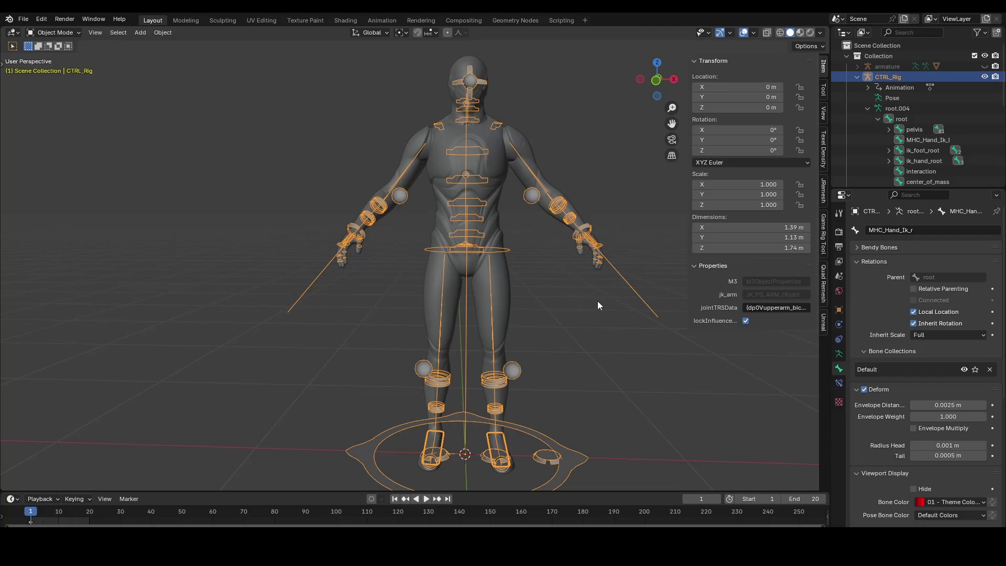
- Unhide the armature object, expand it in the outliner and isolate it in local view
mouse_move(598, 301)
middle_mouse_down()
mouse_move(671, 297)
mouse_move(585, 304)
middle_mouse_up()
scroll(414, 257, "up", 3)
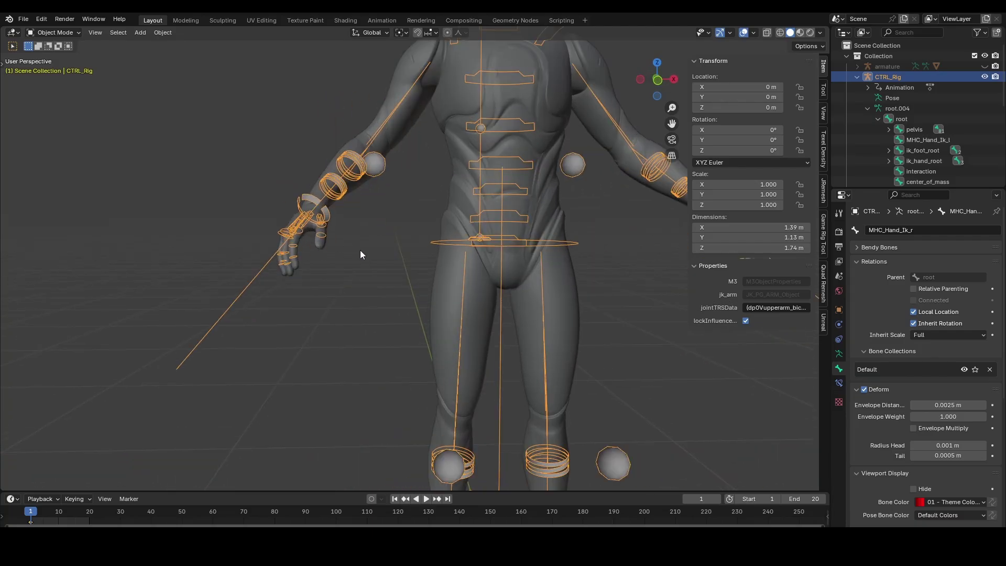
left_click(858, 77)
left_click(985, 66)
left_click(859, 66)
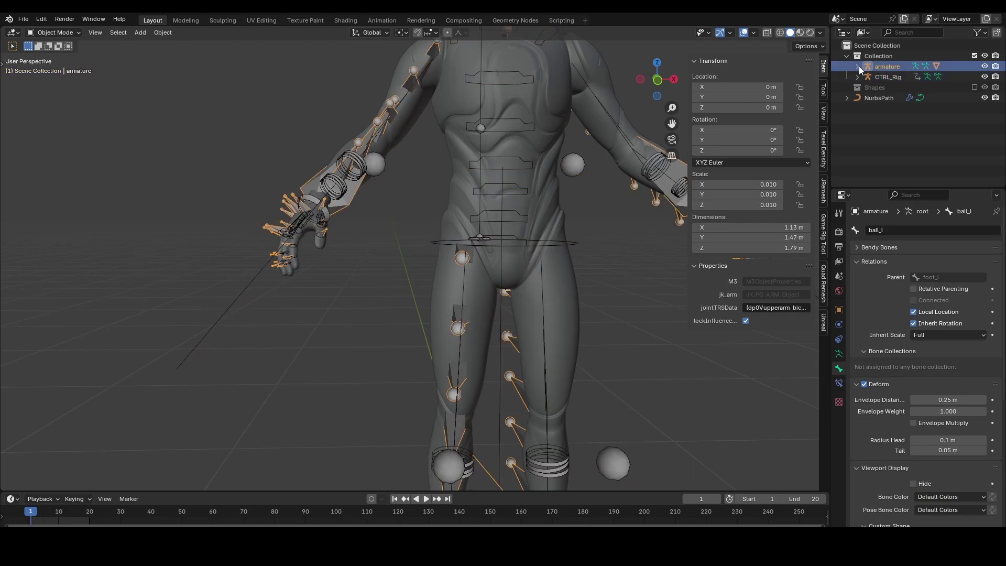
scroll(485, 200, "down", 4)
mouse_move(486, 199)
middle_mouse_down()
mouse_move(526, 197)
mouse_move(420, 195)
mouse_move(477, 200)
middle_mouse_up()
key("KP_Divide")
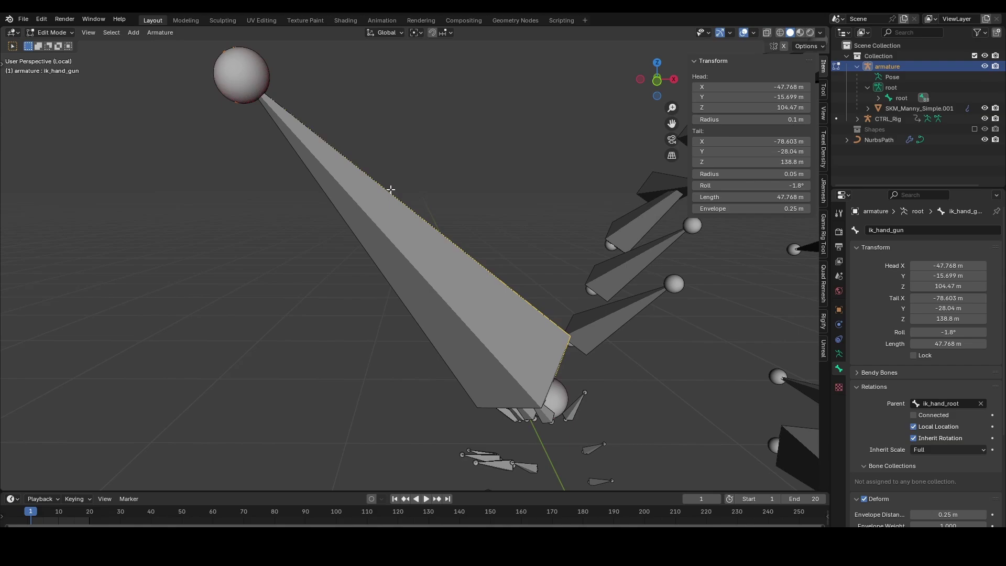
- Hide the armature's ik_hand_gun bone, then duplicate hand_r in place and name the copy weapon_r
middle_click_drag(392, 190, 465, 184)
key("h")
middle_click_drag(496, 126, 442, 177)
scroll(456, 168, "up", 5)
left_click(450, 156)
key("shift+d")
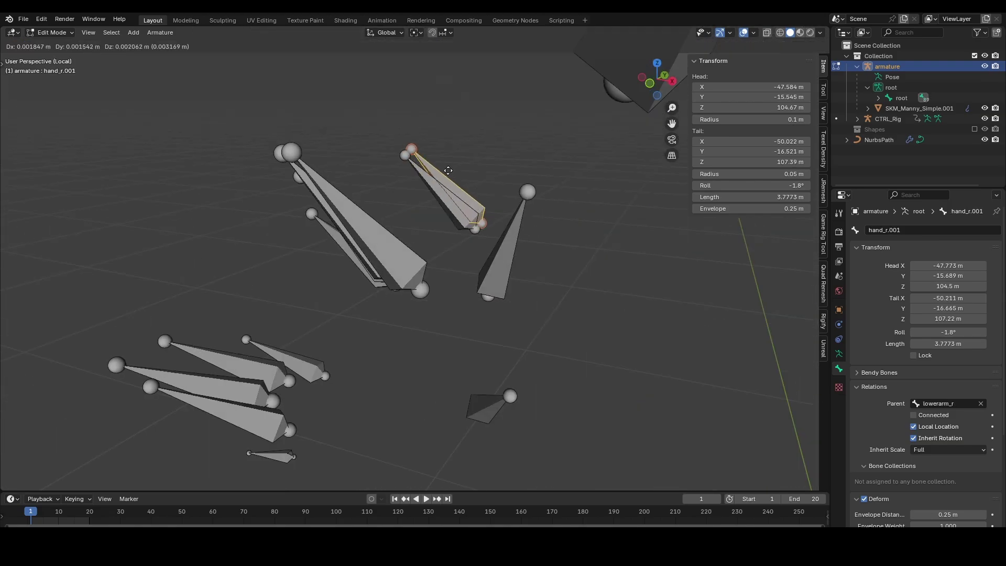
key("Escape")
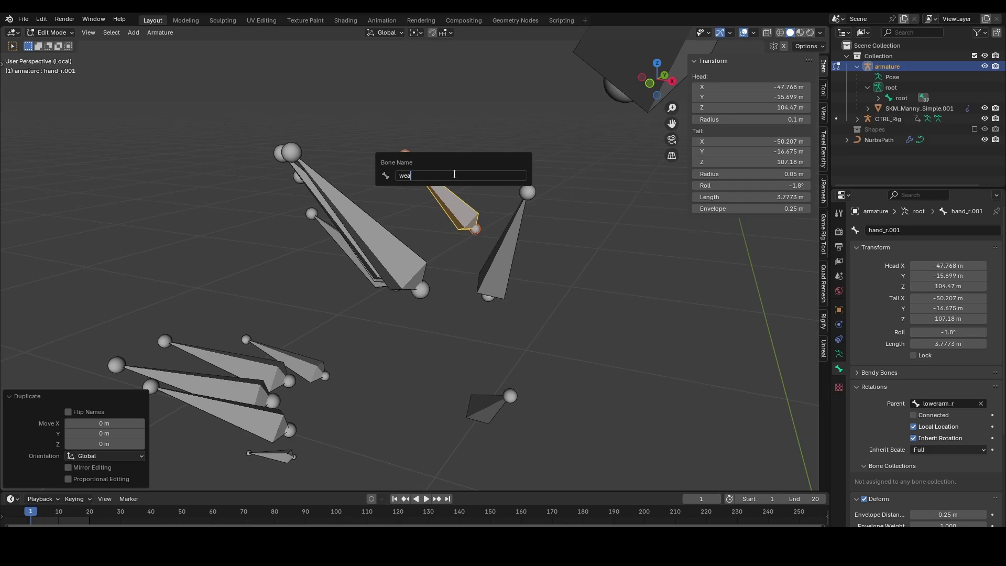
key("Return")
- Parent the armature's weapon_r bone to hand_r and collapse its limit constraints, then return to the full scene in Object Mode
left_click(948, 403)
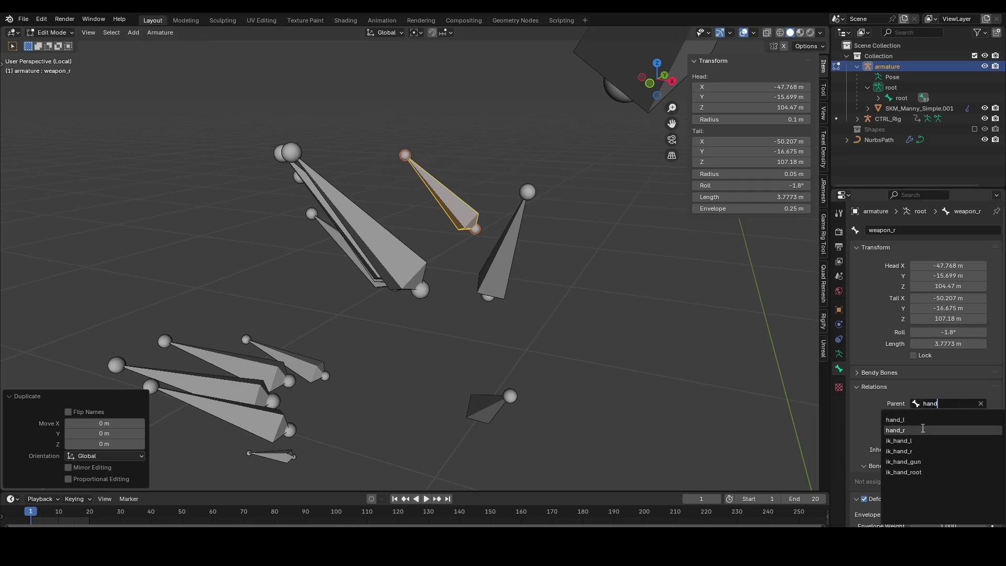
left_click(923, 429)
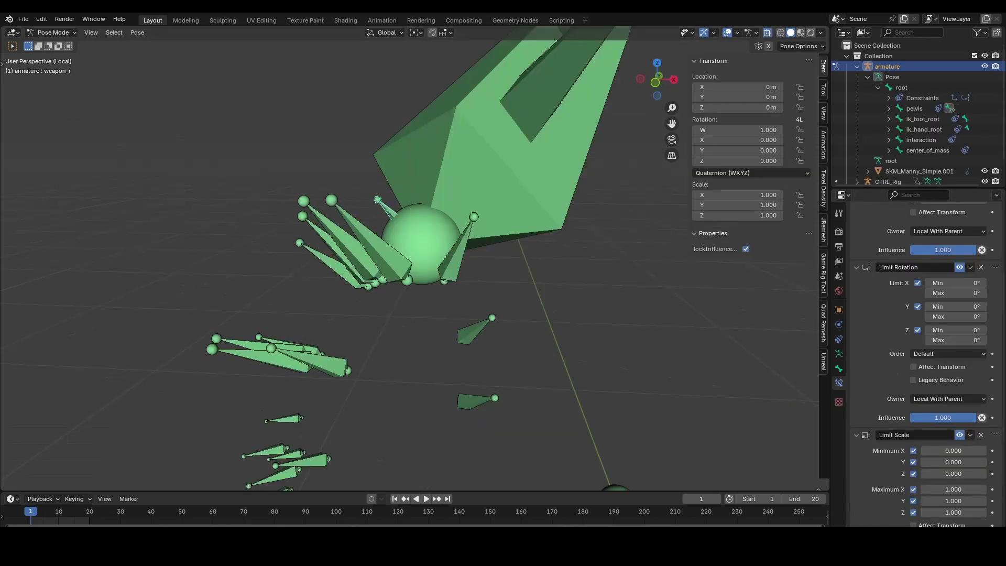
scroll(880, 292, "up", 5)
left_click(857, 227)
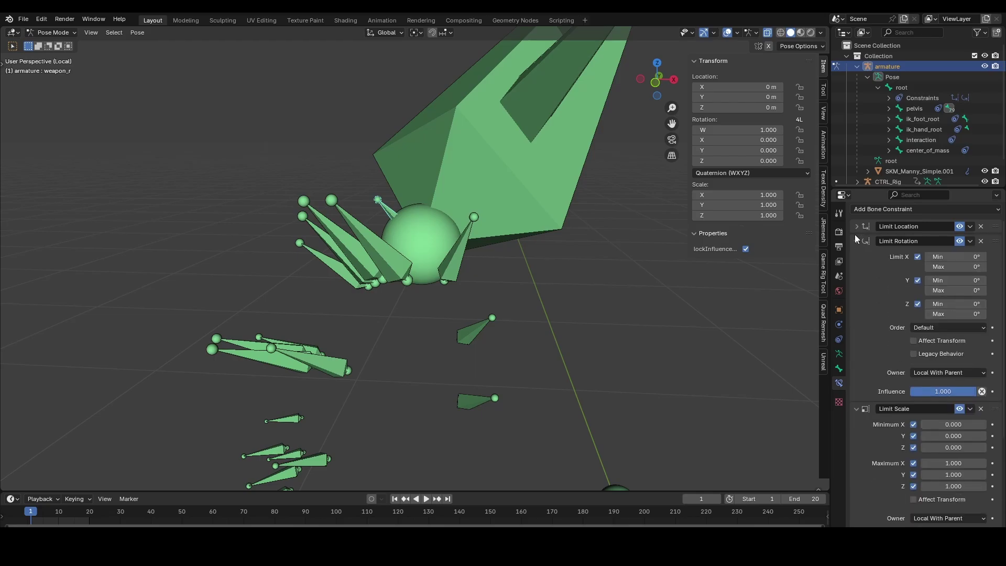
left_click(856, 241)
key("ctrl+Tab")
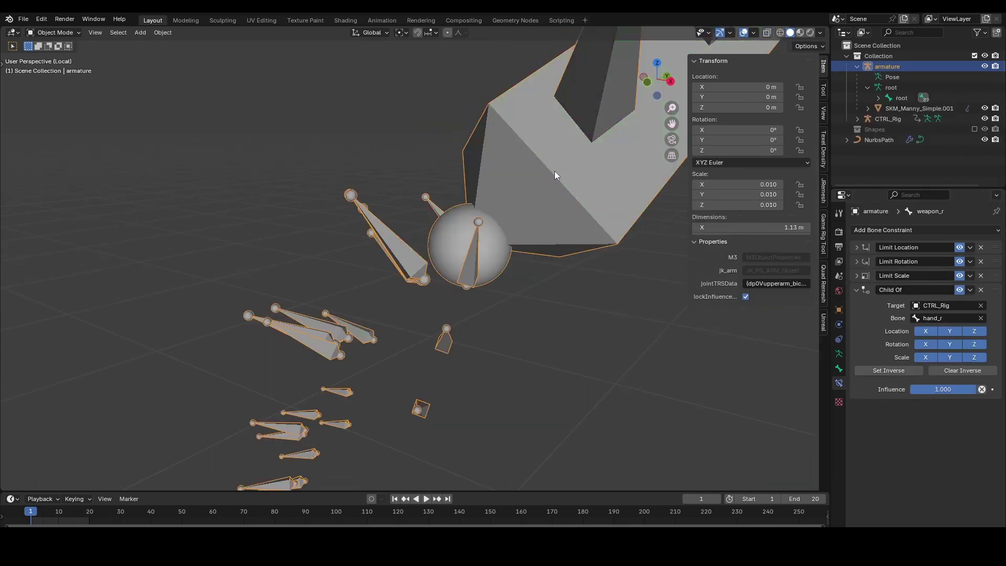
key("KP_Divide")
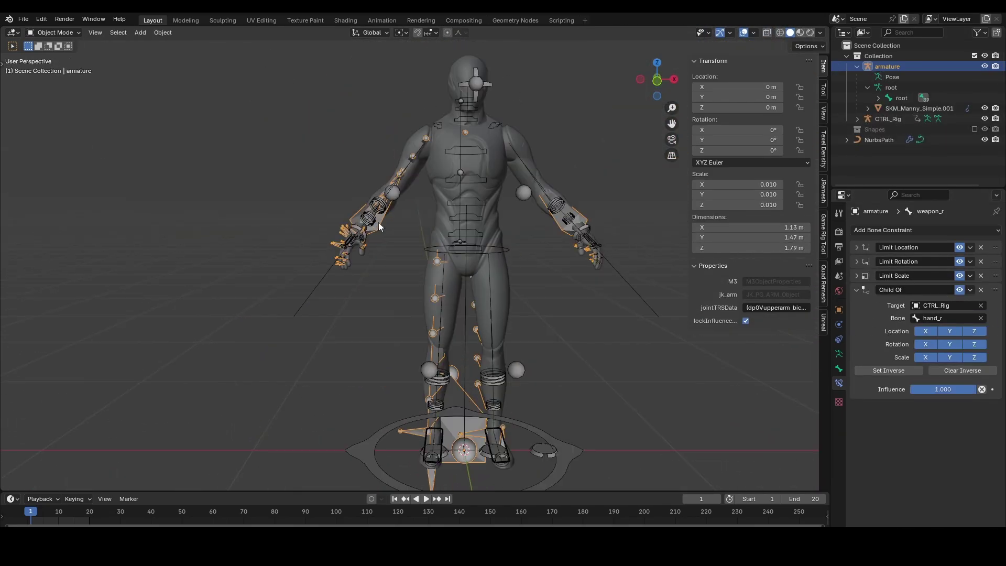
- Isolate CTRL_Rig in local view and enter Edit Mode
left_click(367, 213)
scroll(380, 216, "up", 3)
key("Tab")
key("Tab")
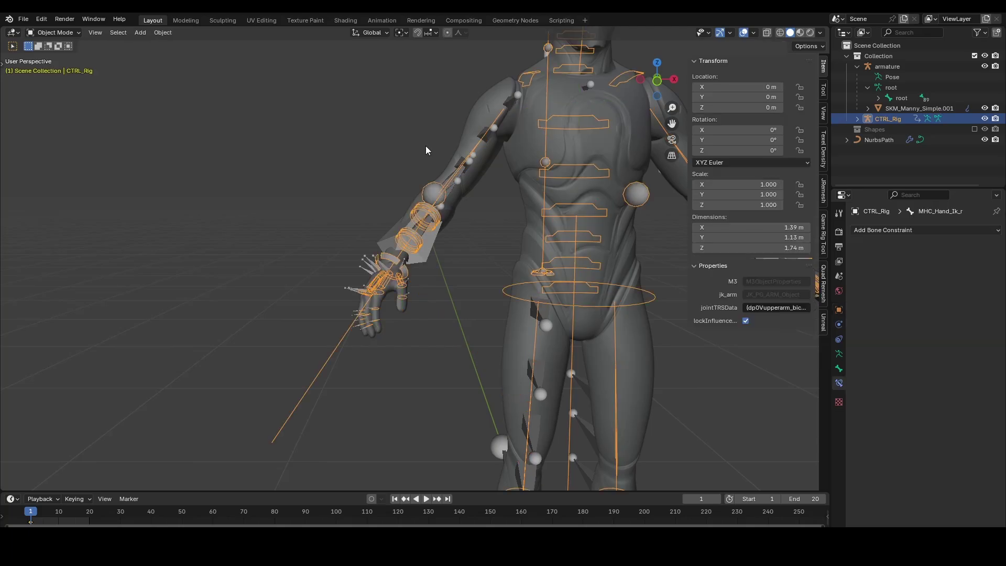
key("KP_Divide")
key("Tab")
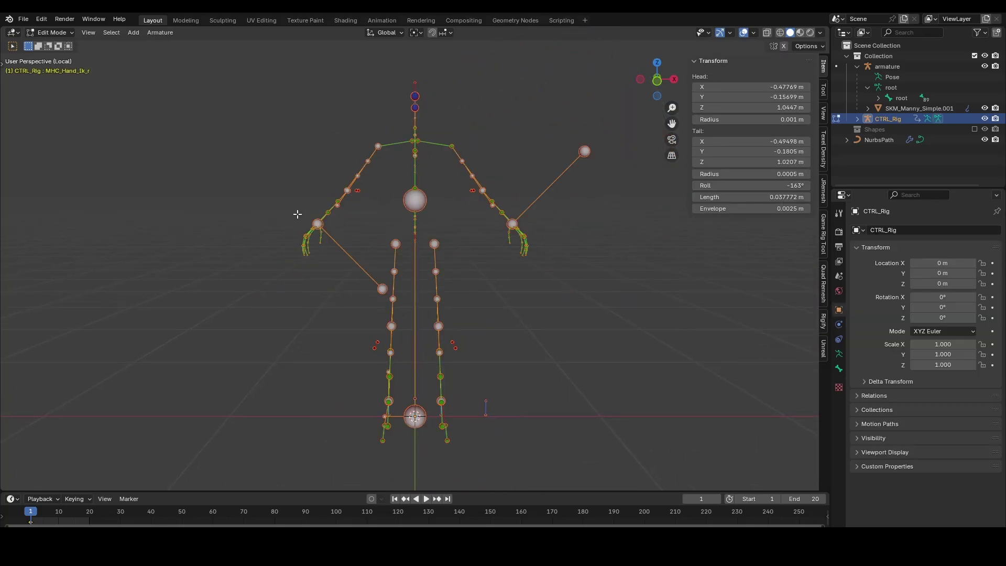
- Hide the ik_hand_gun bone of CTRL_Rig to expose the right hand bones
scroll(325, 231, "up", 8)
middle_click_drag(326, 231, 498, 352, "shift")
left_click(499, 353)
key("h")
scroll(496, 427, "down", 3)
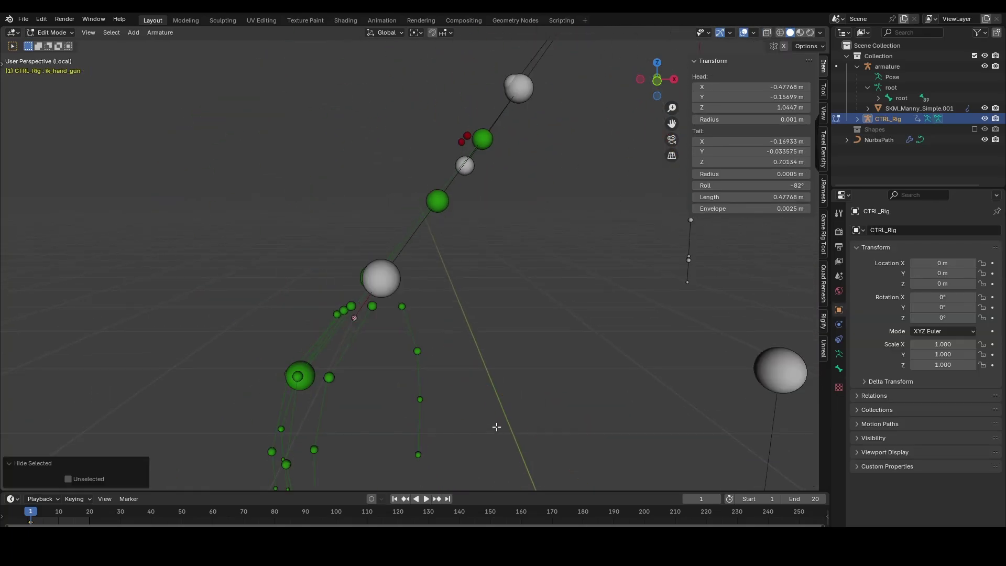
- Duplicate the hand_r bone of CTRL_Rig in place and name the copy weapon_r
scroll(414, 357, "up", 3)
middle_click_drag(411, 359, 469, 380)
middle_click_drag(563, 438, 466, 355, "shift")
left_click(467, 356)
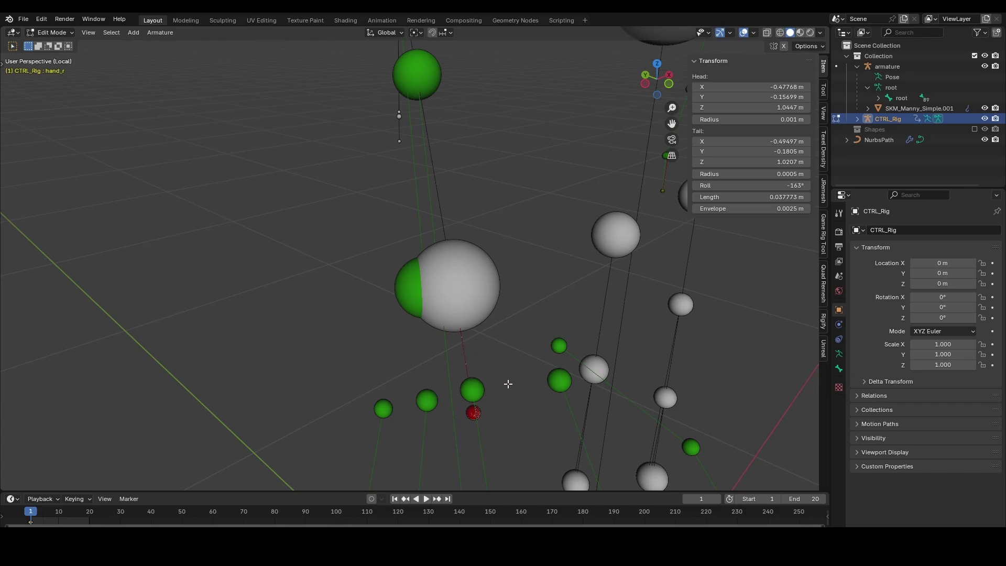
key("shift+d")
right_click(526, 369)
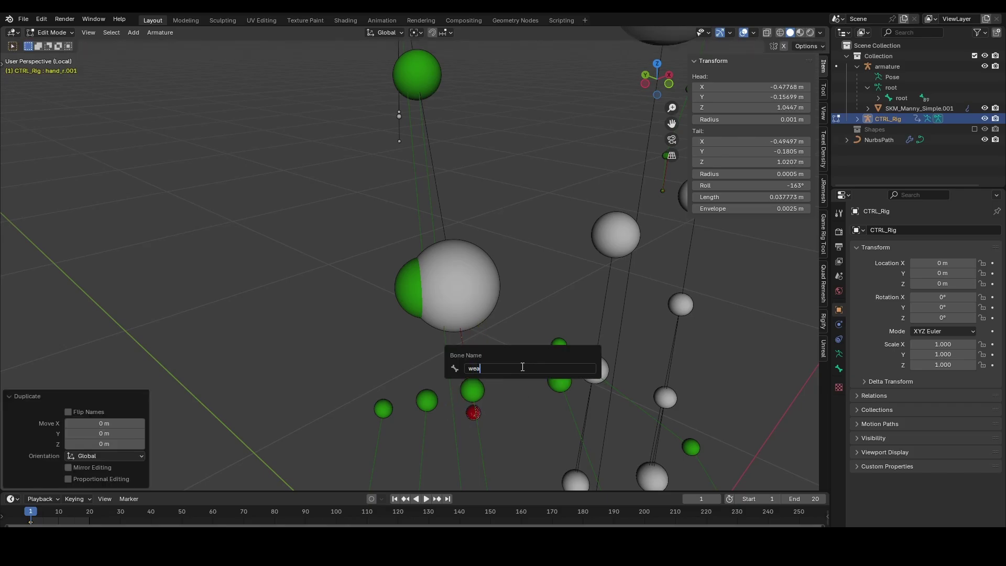
key("Return")
- Parent the weapon_r bone of CTRL_Rig to hand_r and return to the full scene in Object Mode
left_click(839, 368)
scroll(938, 301, "down", 5)
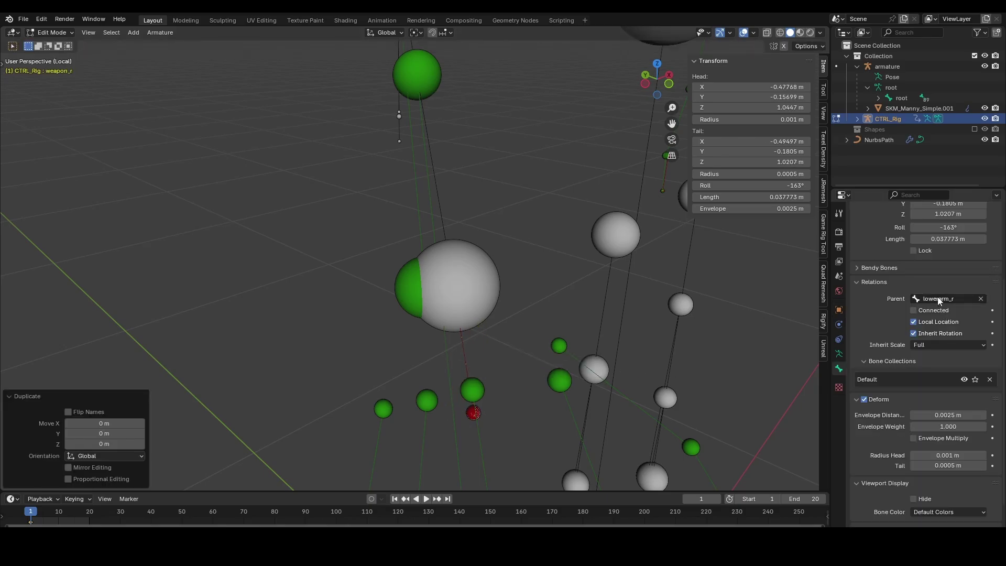
left_click(945, 298)
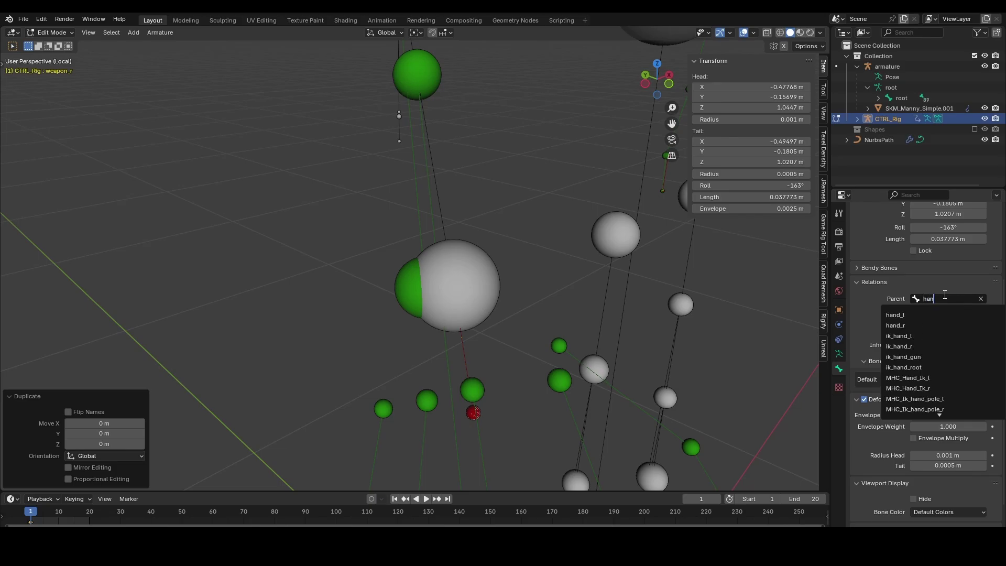
left_click(899, 328)
middle_click_drag(476, 337, 427, 339)
key("Tab")
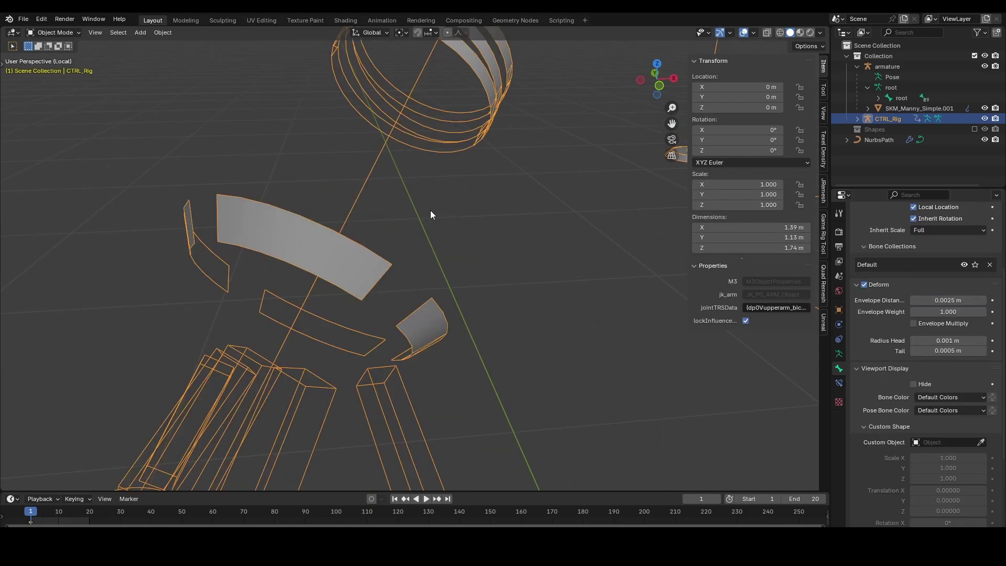
key("KP_Divide")
- Target the Child Of constraint on the armature's weapon_r bone at CTRL_Rig's weapon_r bone and set its inverse
left_click(417, 264)
scroll(417, 264, "up", 4)
key("ctrl+Tab")
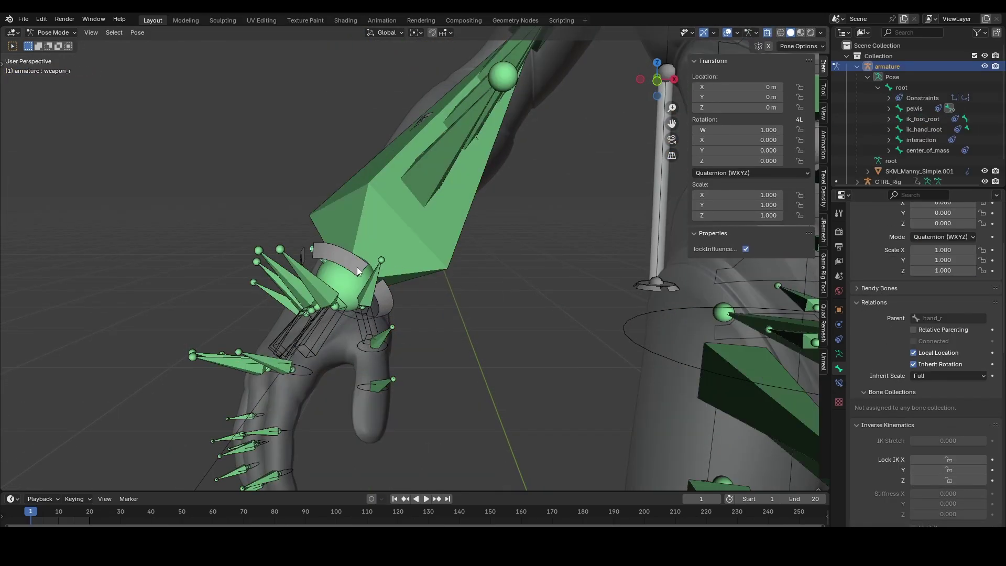
scroll(357, 267, "up", 4)
middle_click_drag(357, 266, 351, 323)
left_click(840, 383)
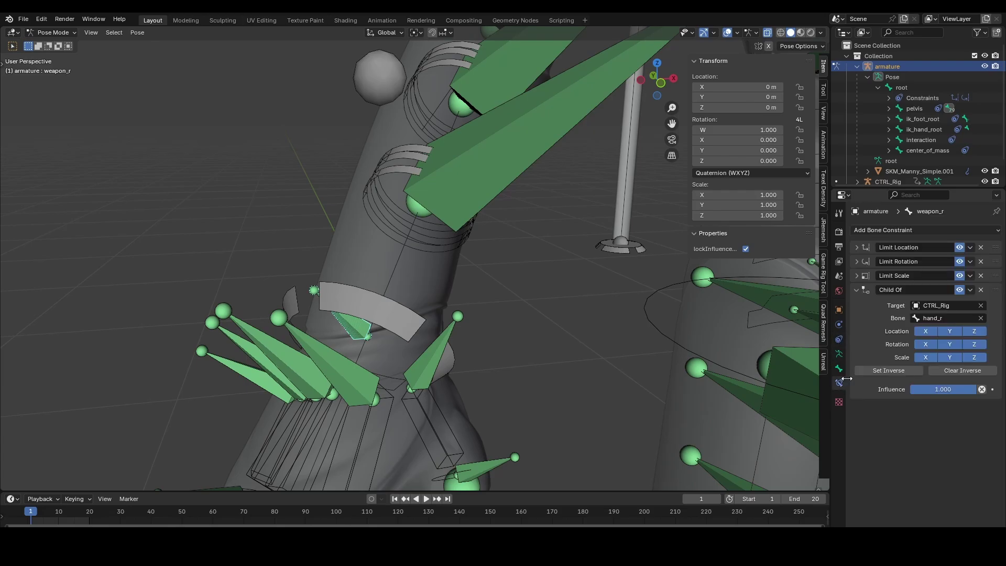
left_click(942, 318)
type("wea")
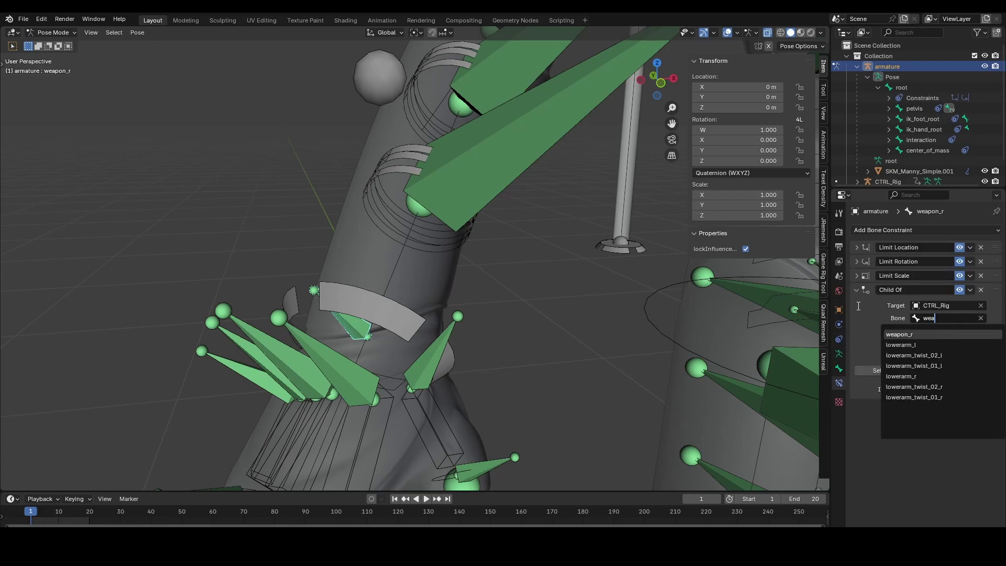
left_click(905, 334)
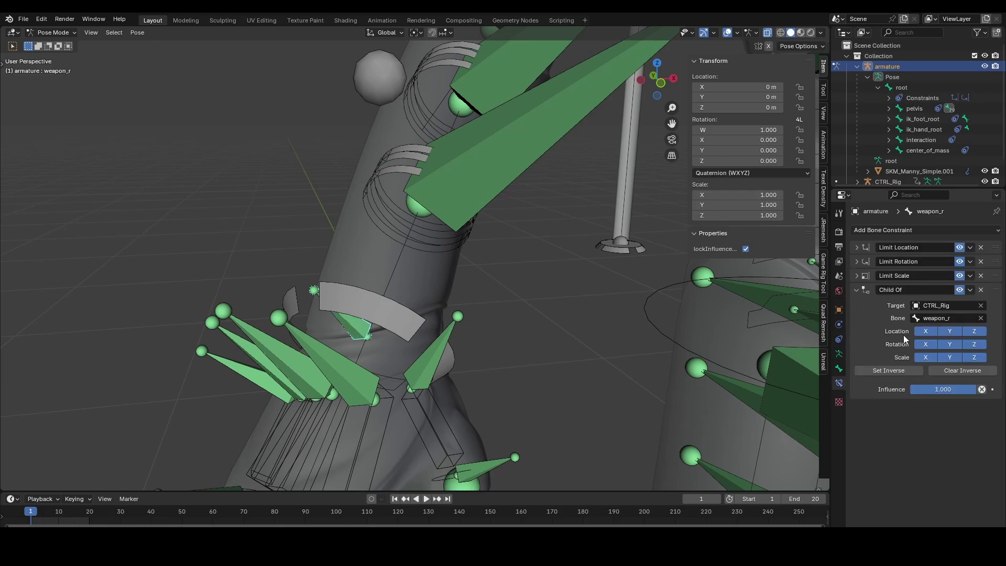
left_click(892, 368)
middle_click_drag(419, 294, 362, 280)
middle_click_drag(294, 268, 464, 265, "shift")
key("ctrl+Tab")
left_click(378, 231)
key("ctrl+Tab")
key("ctrl+z")
key("ctrl+z")
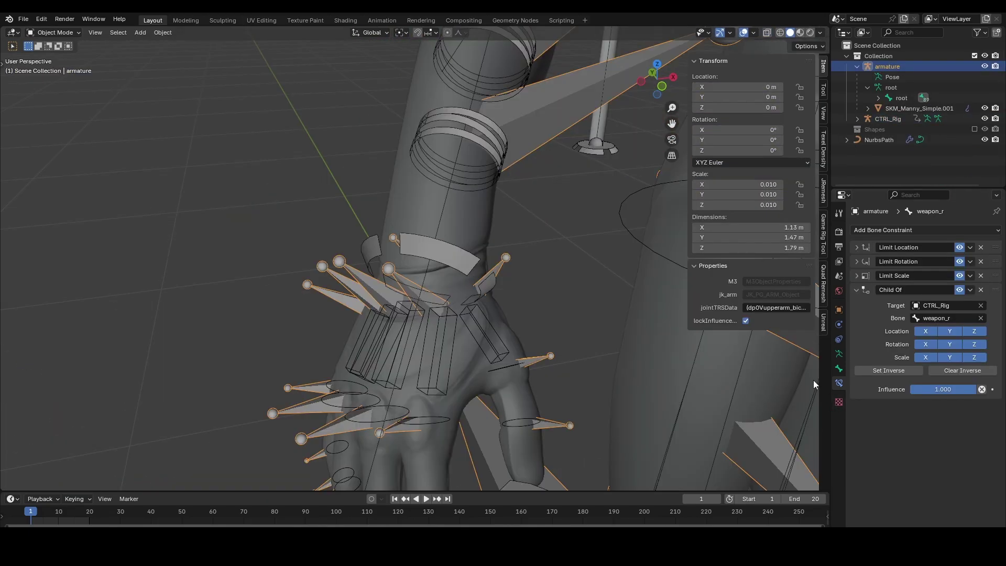
- Display the armature's bones in front of the mesh and switch to Pose Mode
left_click(839, 355)
left_click(949, 435)
key("ctrl+Tab")
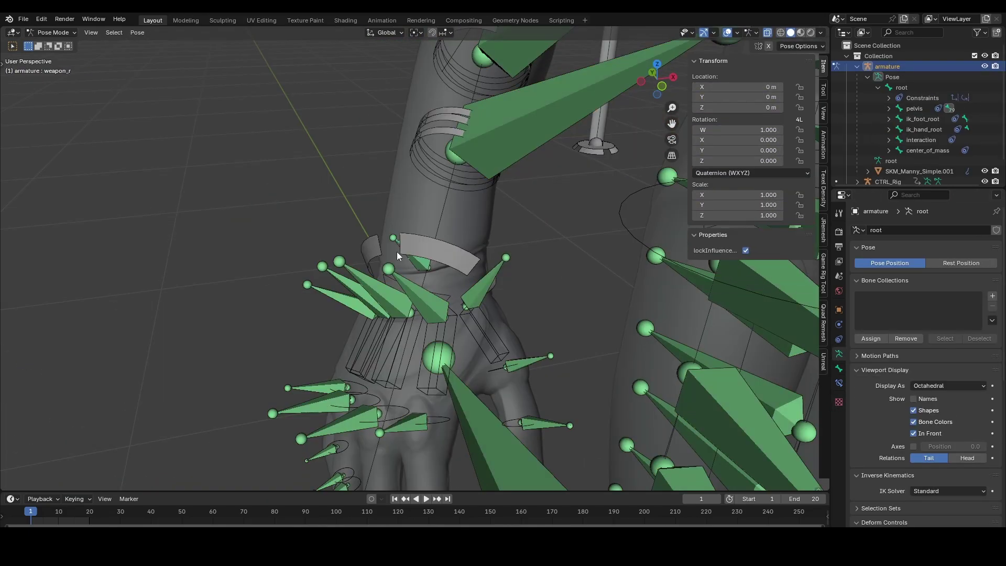
- Leave Pose Mode on the armature, select CTRL_Rig at the right wrist and enter Pose Mode on it
scroll(477, 290, "down", 4)
key("ctrl+Tab")
scroll(424, 252, "up", 5)
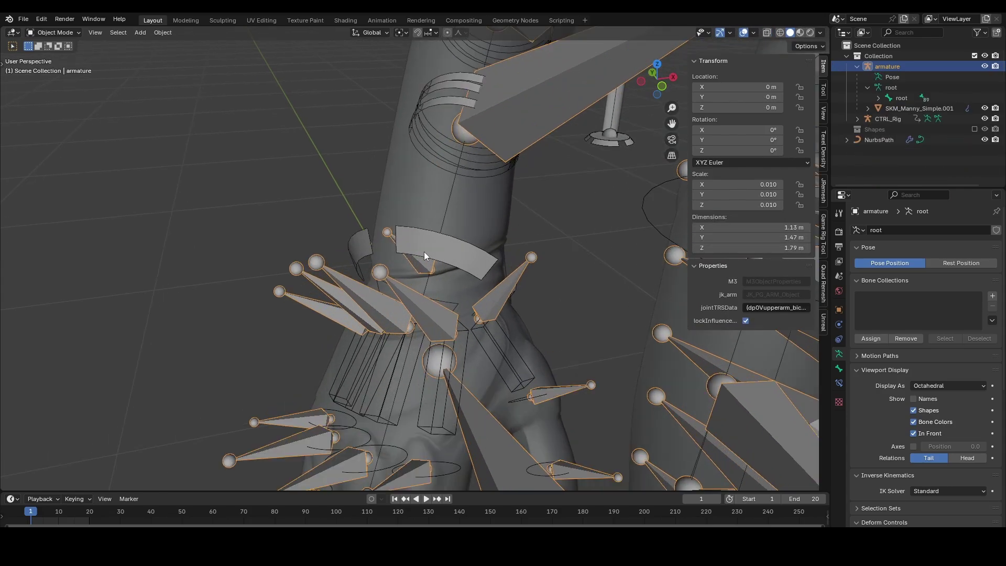
middle_click_drag(424, 251, 439, 237)
left_click(439, 238)
key("ctrl+Tab")
- Move CTRL_Rig's right hand IK control by about -0.07 m in X, 0.088 m in Y and 0.22 m in Z
scroll(466, 237, "down", 8)
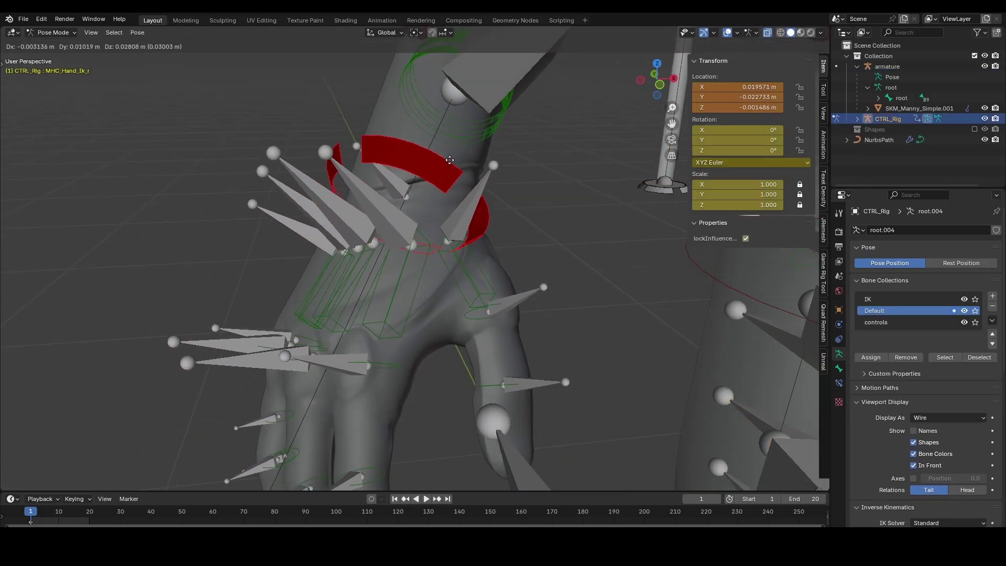
key("g")
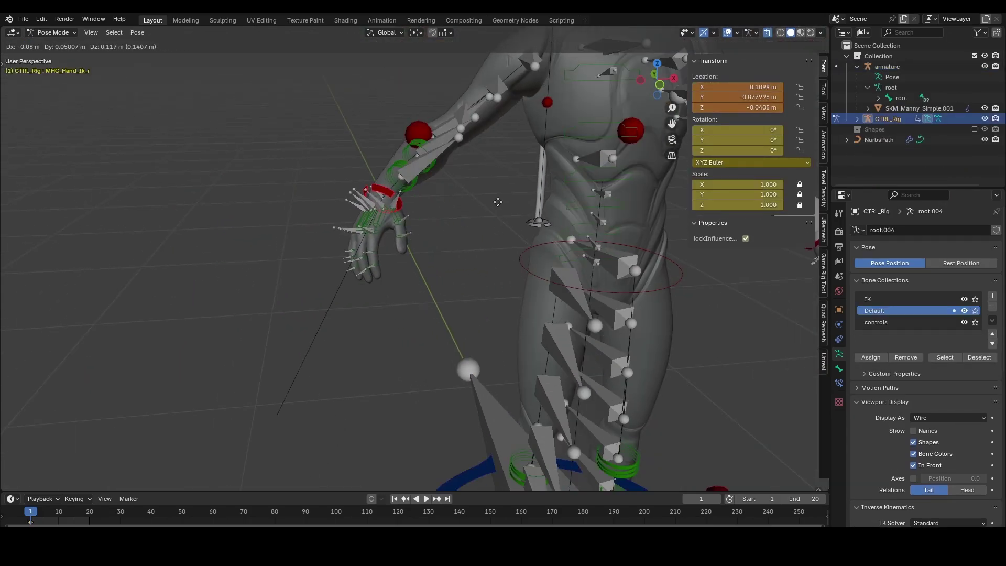
left_click(490, 158)
scroll(313, 166, "up", 4)
middle_click_drag(314, 166, 356, 259, "shift")
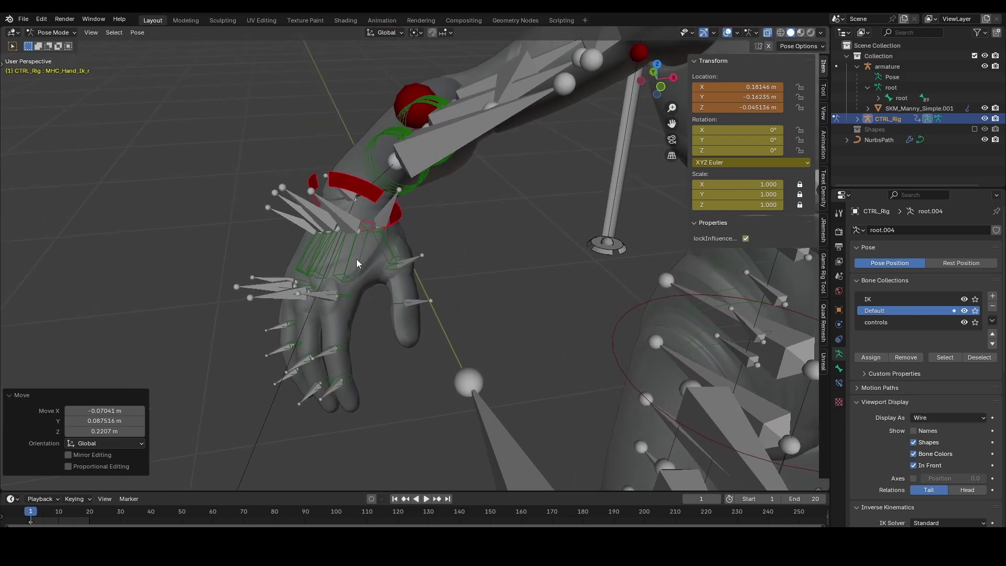
- Select CTRL_Rig's weapon_r bone at the right wrist and assign Cube_shape as its custom shape
key("ctrl+Tab")
scroll(345, 192, "up", 6)
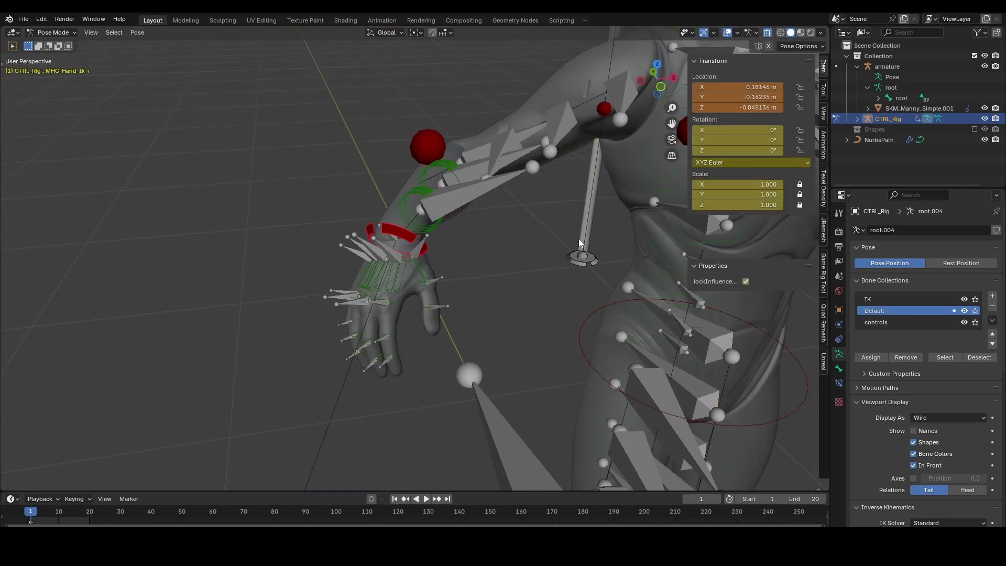
middle_click_drag(579, 238, 405, 261)
scroll(337, 296, "up", 5)
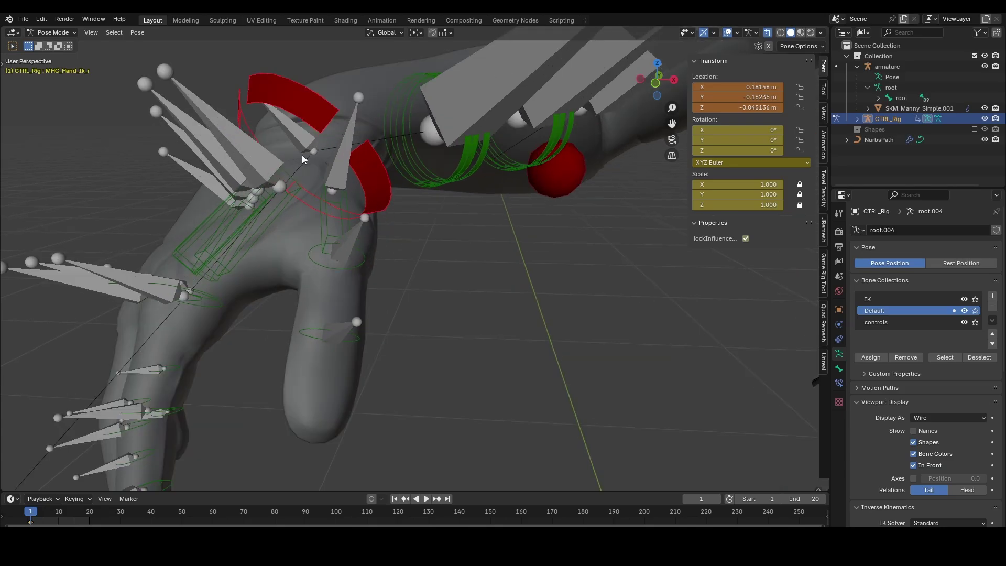
middle_click_drag(335, 165, 313, 157)
left_click(275, 155)
left_click(275, 155)
left_click(275, 155)
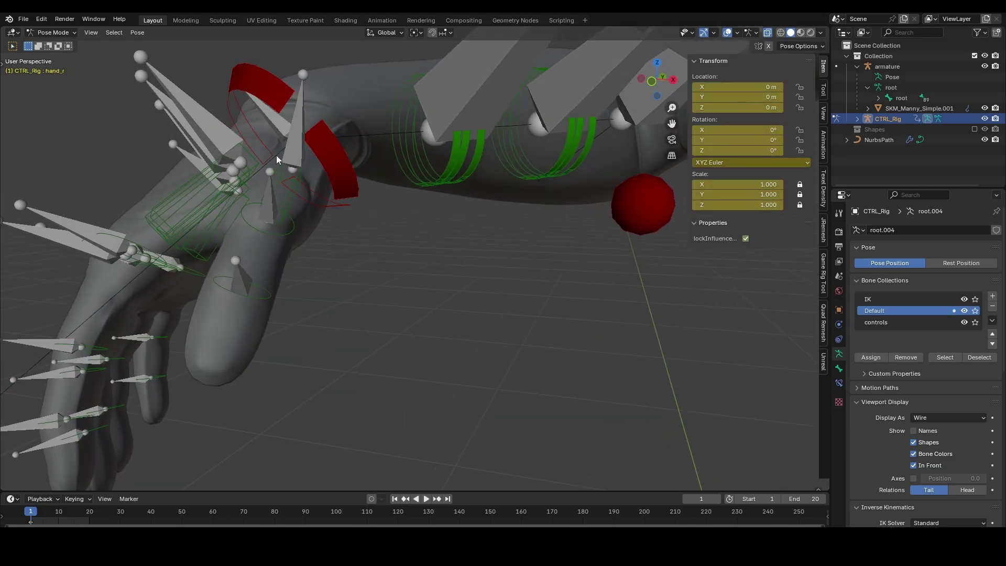
left_click(275, 155)
left_click(839, 368)
scroll(933, 367, "down", 10)
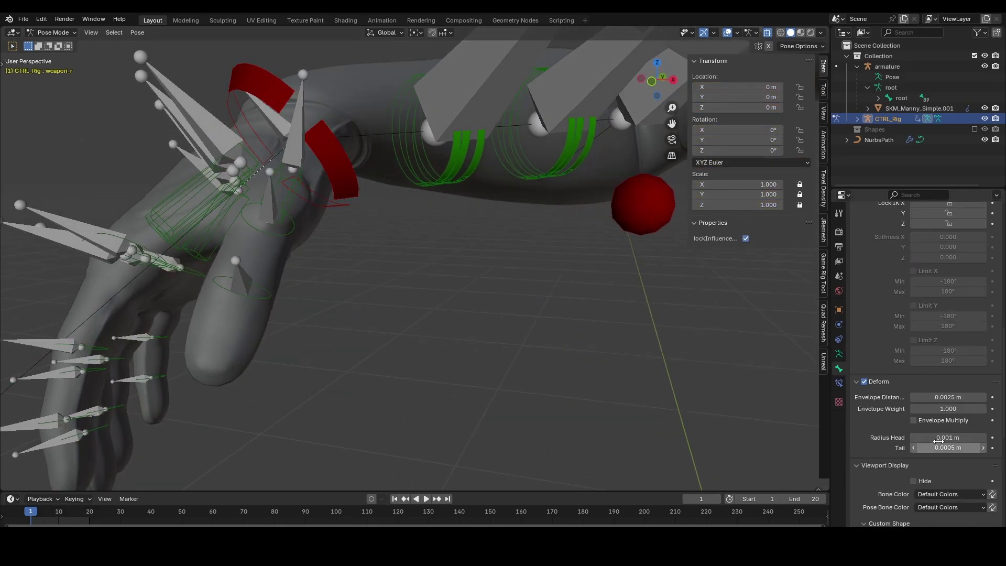
left_click(950, 392)
left_click(933, 408)
scroll(467, 313, "down", 2)
middle_click_drag(453, 307, 463, 313)
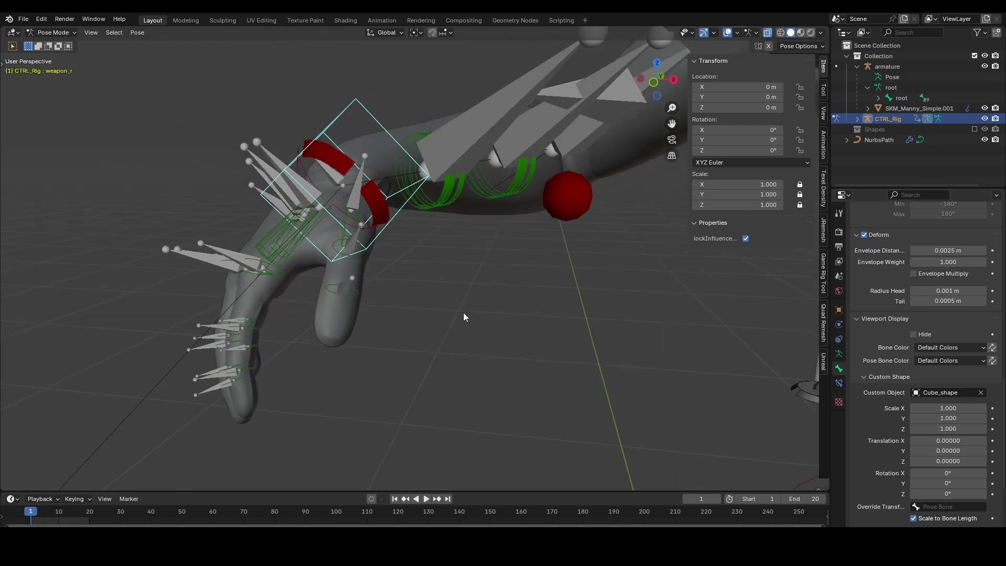
- Try moving the weapon_r cube control freely around the right hand
key("g")
right_click(607, 347)
middle_click_drag(607, 347, 500, 343)
key("g")
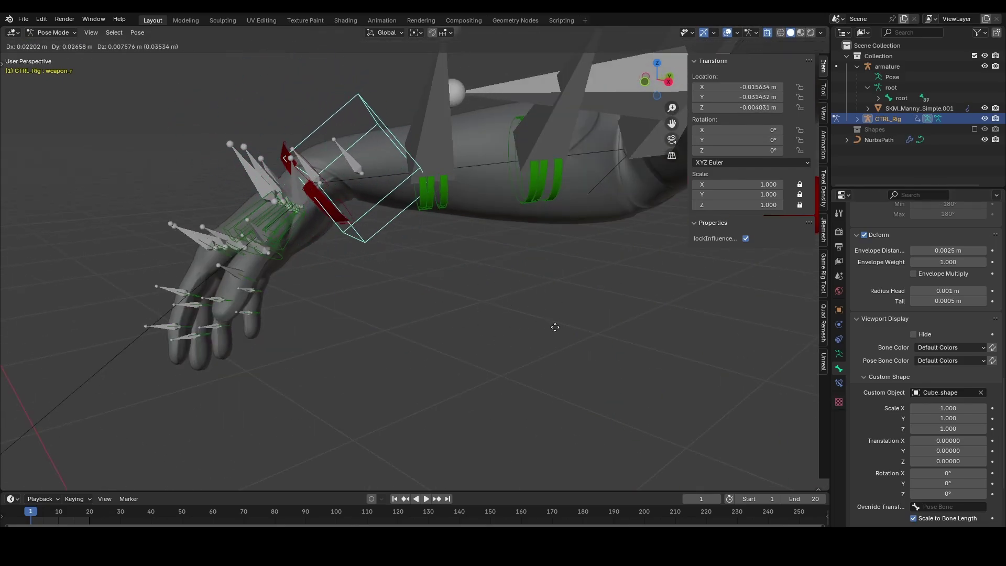
right_click(495, 306)
middle_click_drag(496, 307, 528, 312)
key("g")
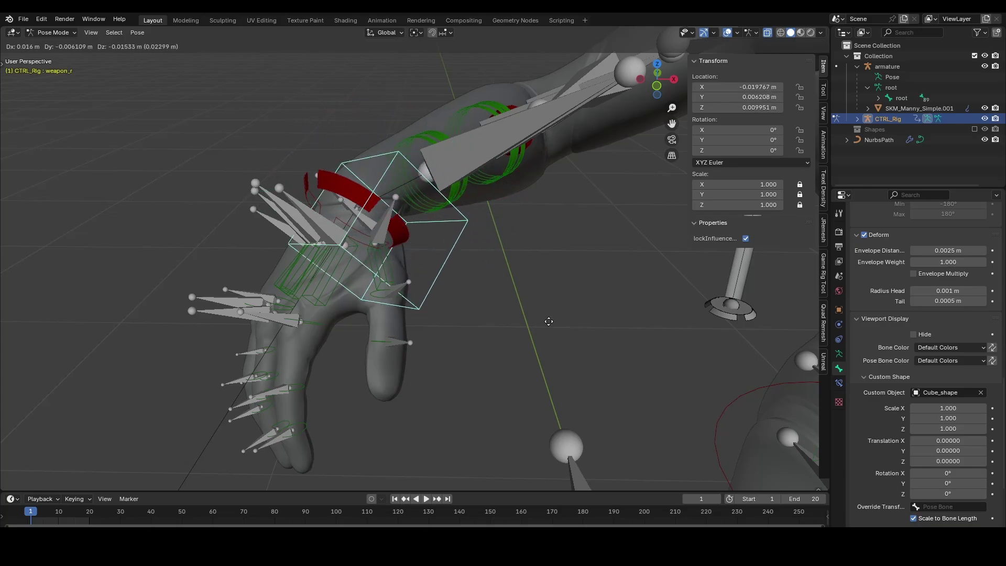
left_click(584, 314)
- Try moving the right hand IK control together with the offset weapon_r control
left_click(371, 211)
key("g")
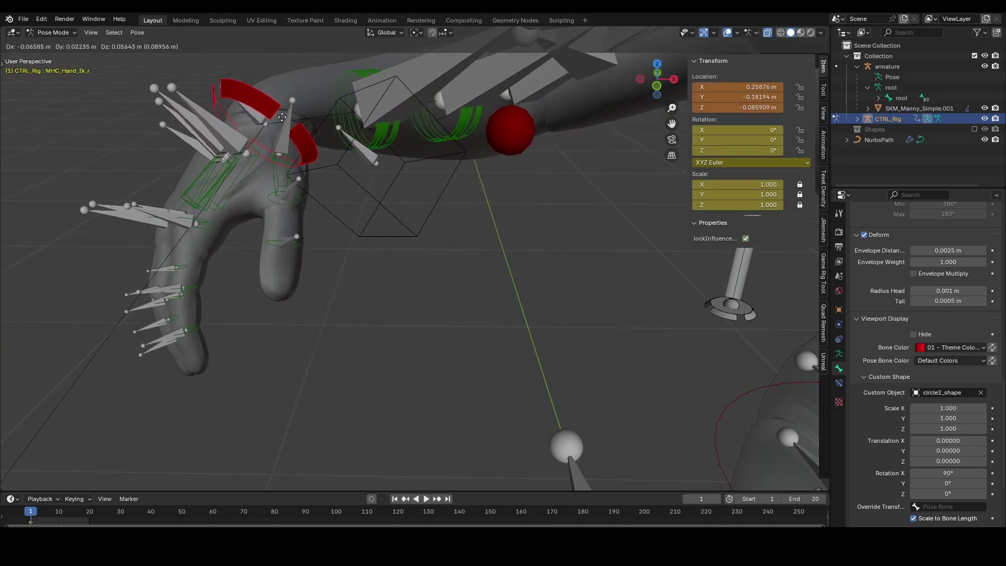
left_click(349, 156)
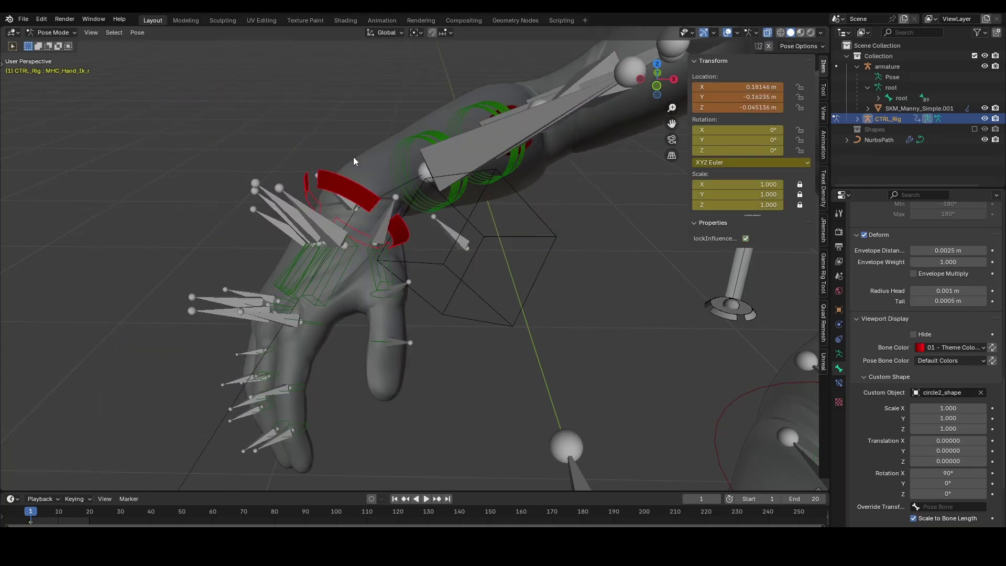
- Clear the location of CTRL_Rig's weapon_r bone and return to Object Mode
middle_click_drag(353, 156, 398, 224)
left_click(423, 234)
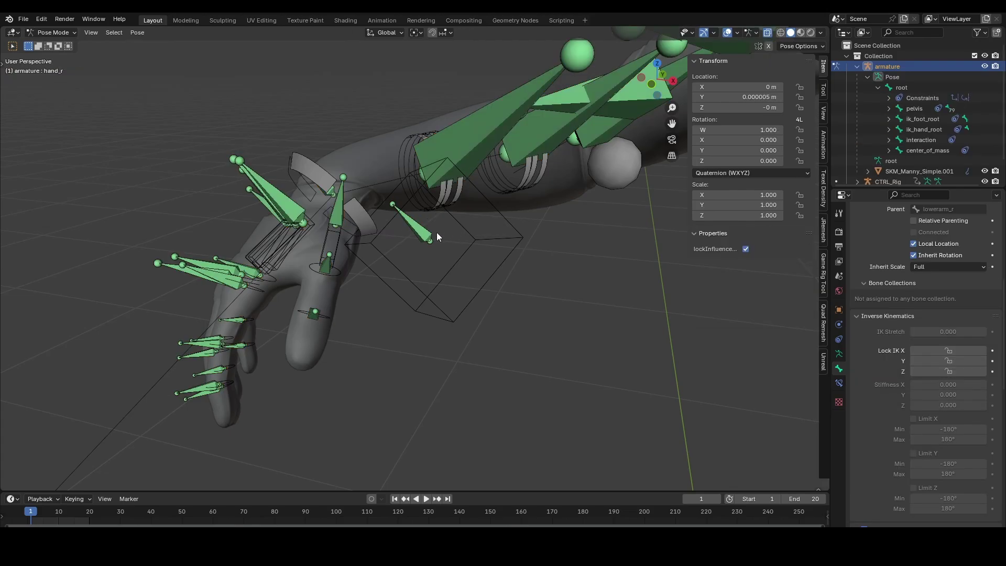
left_click(420, 155)
left_click(427, 182)
key("Tab")
left_click(471, 189)
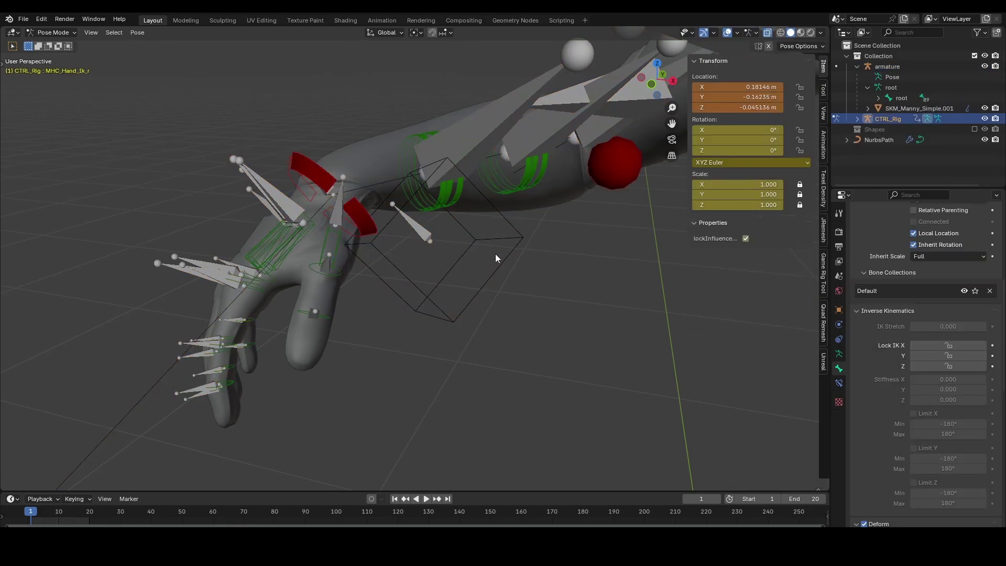
left_click(496, 266)
key("alt+g")
key("ctrl+Tab")
- Append the SubMachine Gun collection from another file and inspect the weapon and its control bones in isolation
left_click(23, 19)
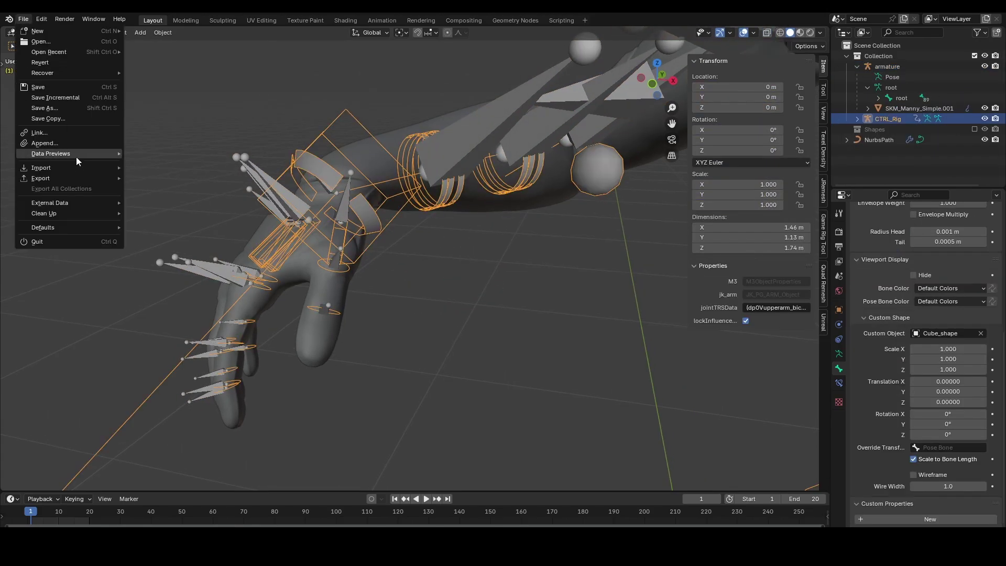
left_click(65, 143)
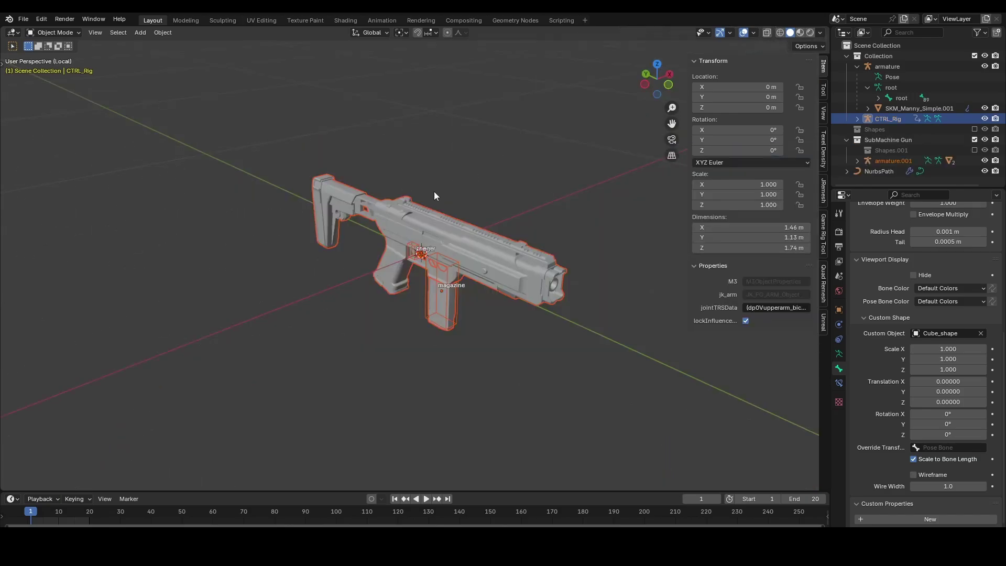
key("KP_Divide")
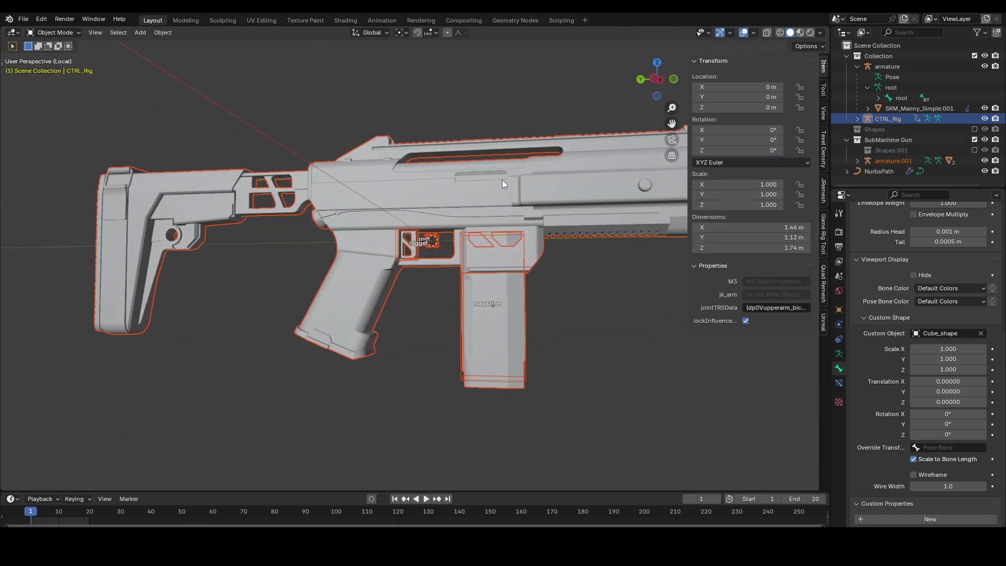
middle_click_drag(451, 178, 501, 187)
key("n")
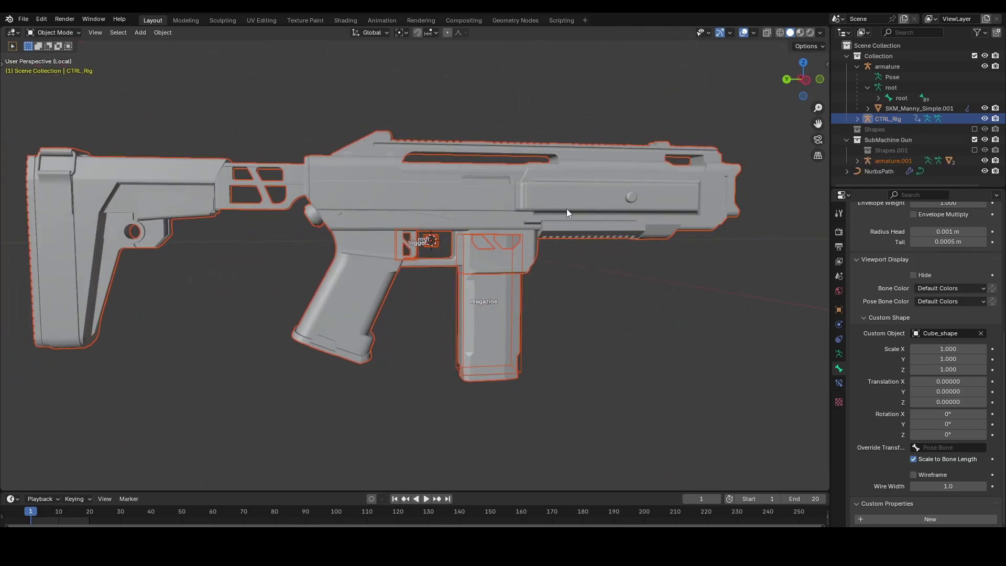
middle_click_drag(568, 209, 514, 222)
scroll(535, 312, "up", 6)
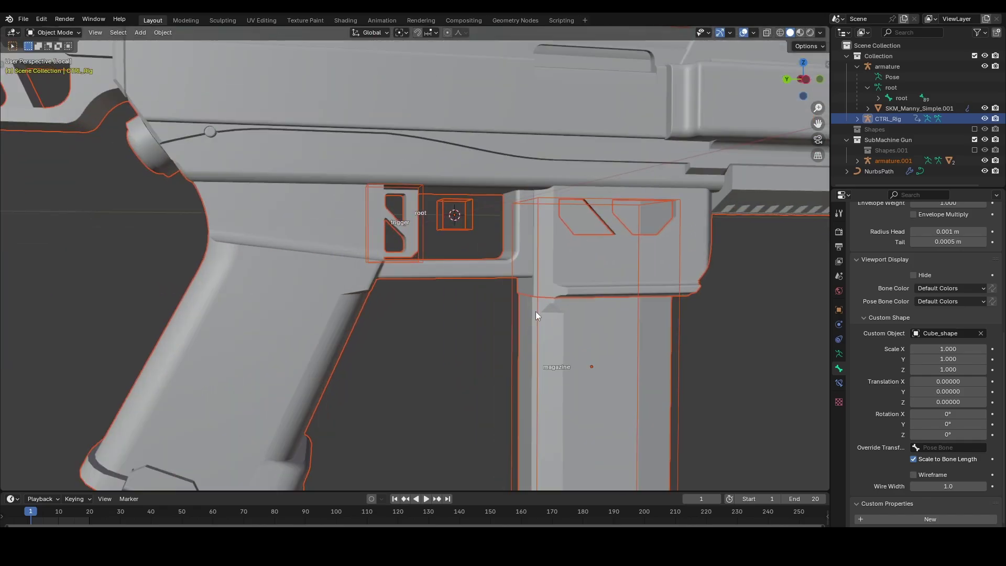
scroll(476, 305, "down", 6)
middle_click_drag(476, 305, 412, 290)
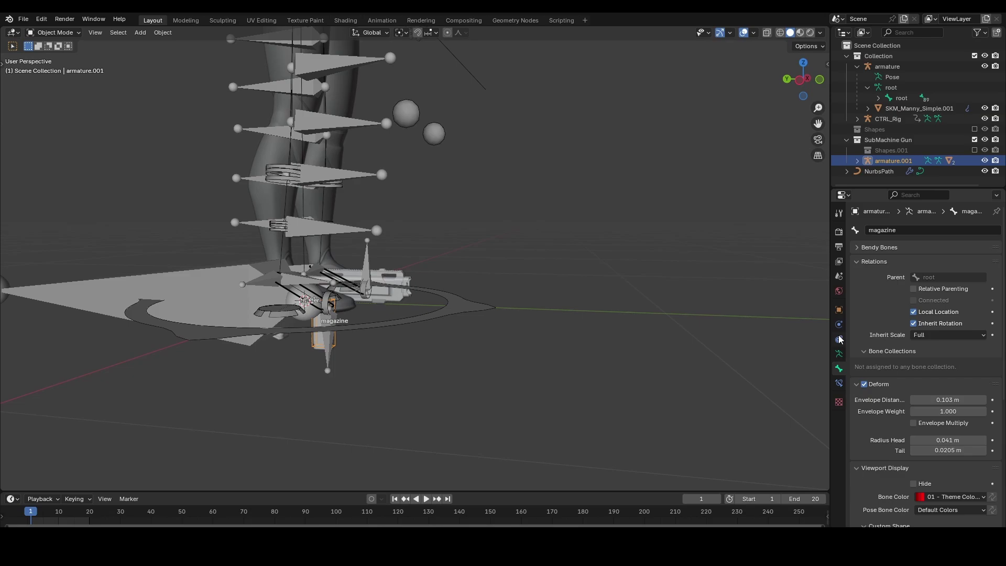
- Add a Copy Transforms object constraint to armature.001, targeting the armature's weapon_r bone
left_click(839, 339)
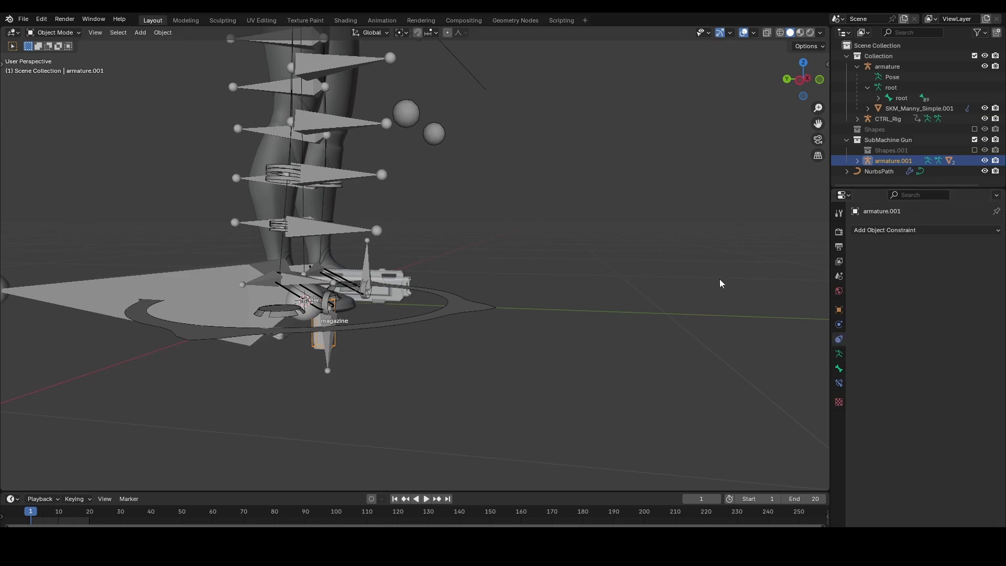
left_click(903, 231)
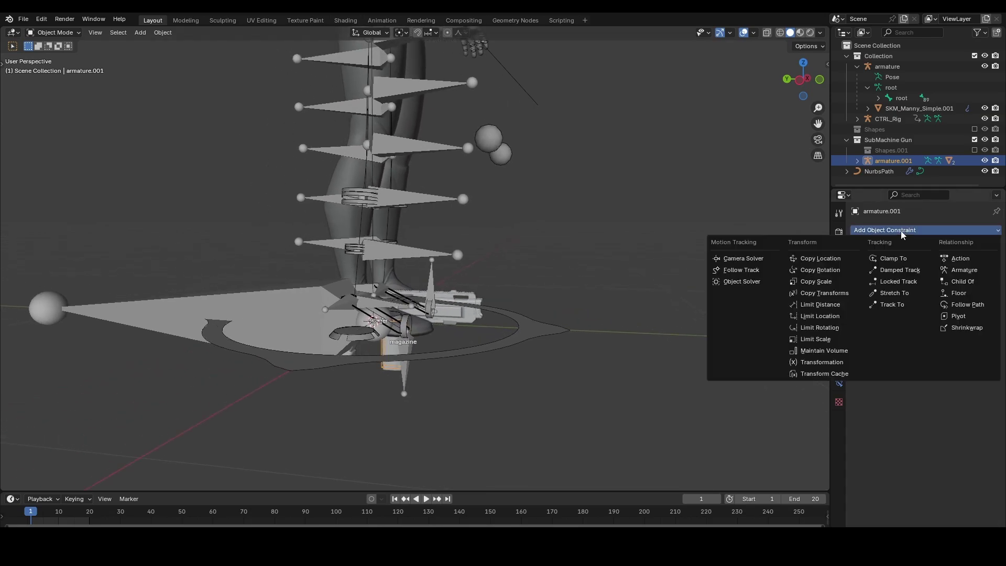
left_click(839, 294)
left_click(941, 264)
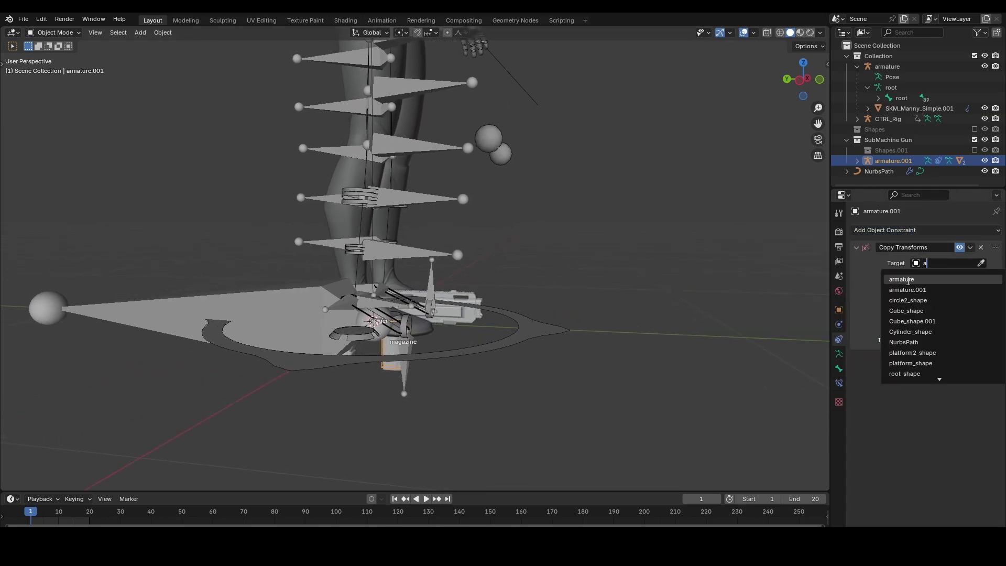
left_click(905, 280)
left_click(949, 276)
type("weap")
left_click(931, 292)
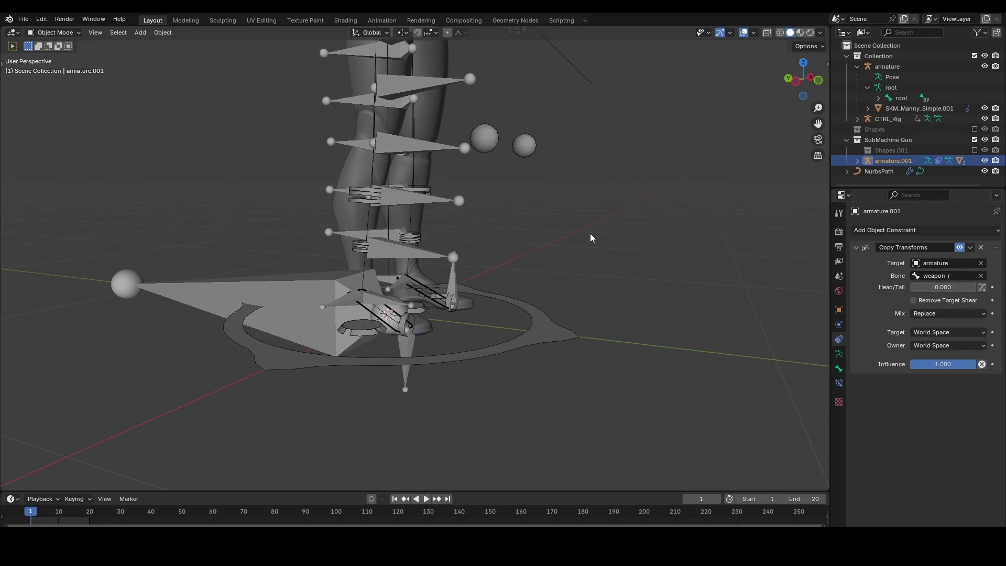
- Examine how the submachine gun sits at the character's right hand
scroll(591, 238, "down", 5)
middle_click_drag(540, 141, 385, 182, "shift")
key("Tab")
left_click(381, 149)
middle_click_drag(382, 137, 461, 146, "shift")
scroll(462, 146, "up", 6)
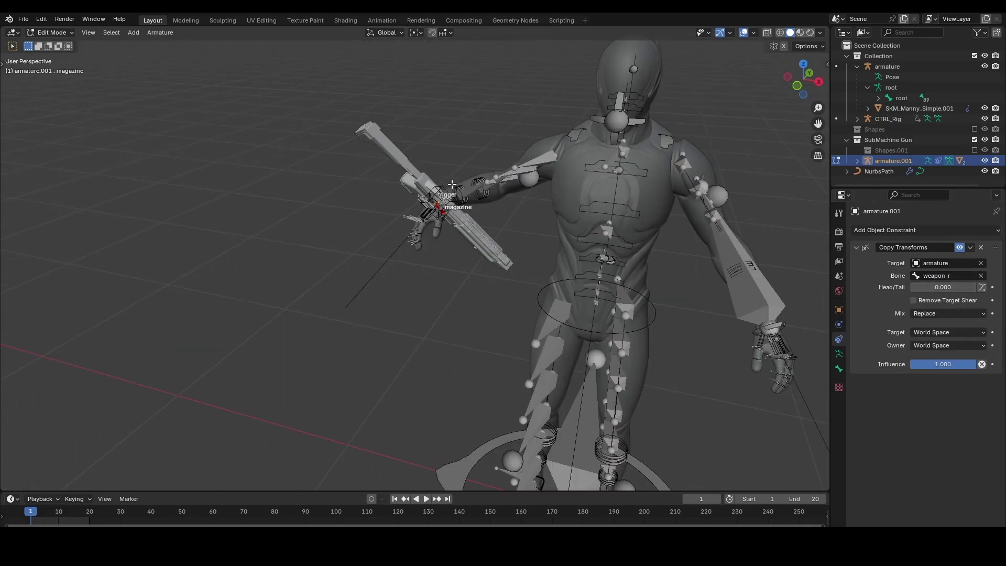
middle_click_drag(491, 113, 461, 168, "shift")
key("Tab")
left_click(454, 121)
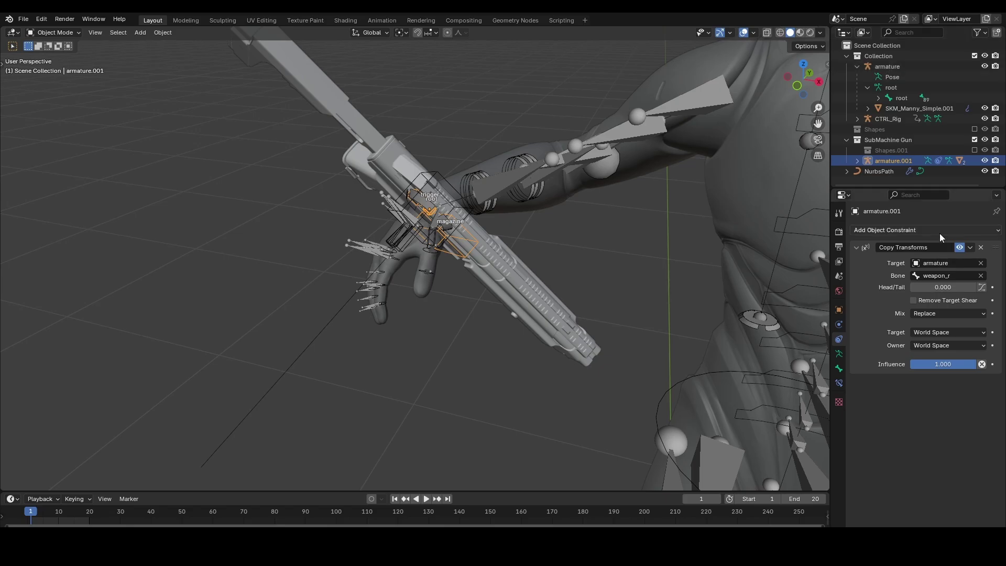
- Select CTRL_Rig at the right wrist and enter Pose Mode with its weapon_r bone selected
middle_click_drag(453, 237, 445, 223)
left_click(439, 172)
left_click(442, 159)
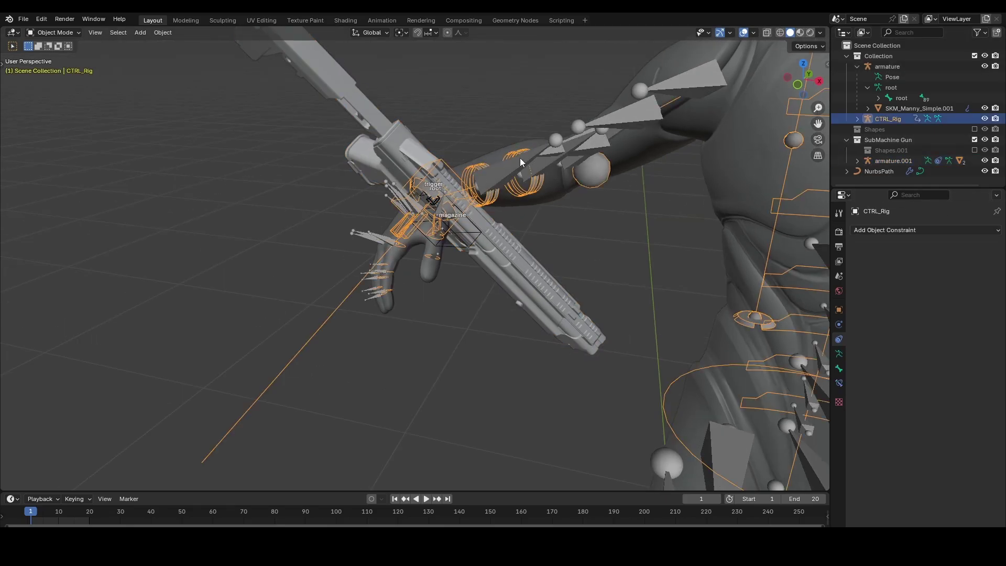
key("ctrl+Tab")
scroll(439, 163, "up", 5)
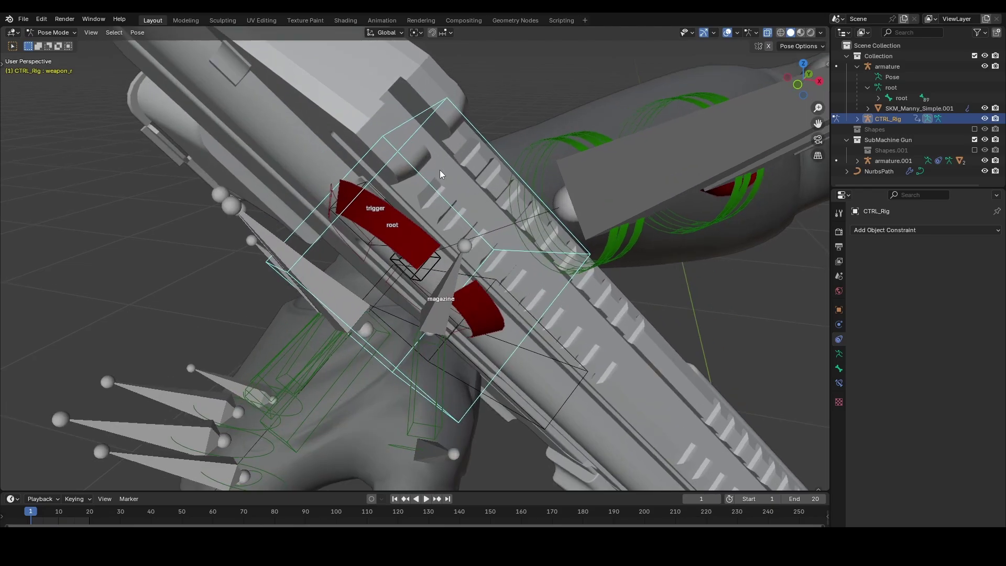
- Preview the gun and character in Material Preview shading, and return to Solid shading
scroll(439, 170, "down", 5)
middle_click_drag(439, 170, 561, 239)
key("z")
left_click(568, 298)
right_click(612, 244)
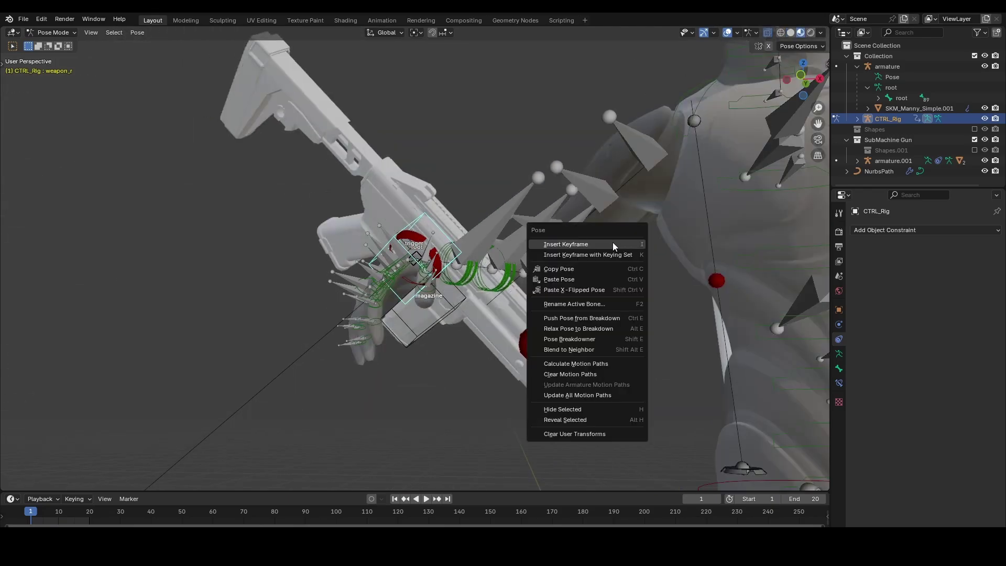
mouse_move(518, 191)
middle_mouse_down()
mouse_move(446, 197)
mouse_move(497, 234)
middle_mouse_up()
key("z")
left_click(587, 224)
middle_click_drag(587, 224, 499, 202)
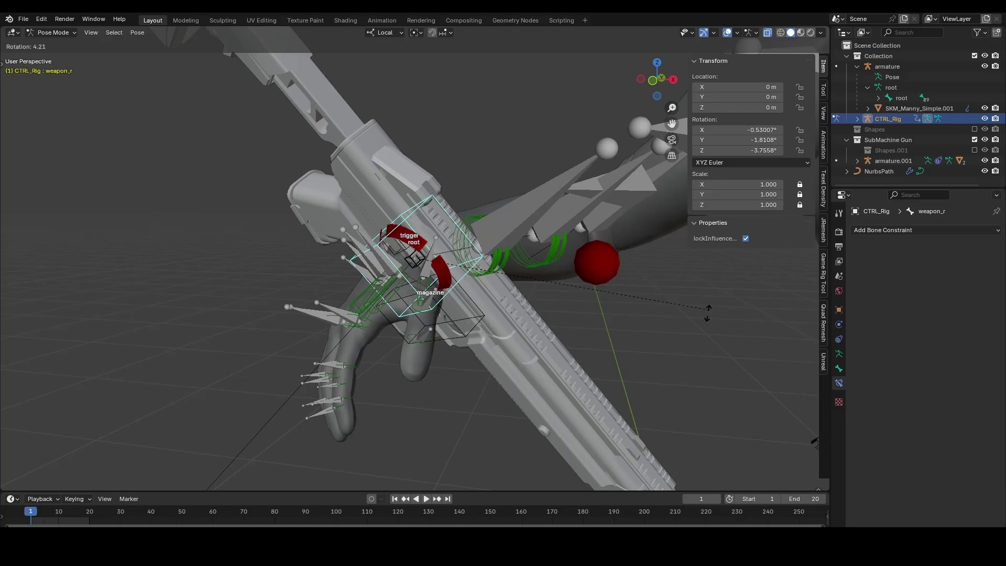
- Rotate the weapon_r bone by -100° about its local Z axis to turn the gun's direction
right_click(645, 254)
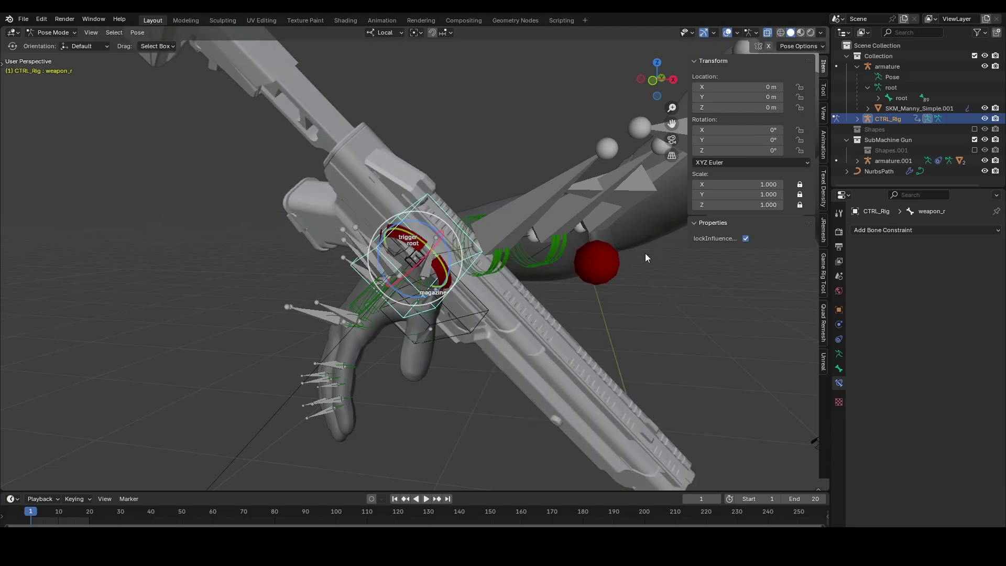
scroll(645, 255, "down", 3)
middle_click_drag(529, 234, 482, 250)
scroll(482, 250, "up", 4)
key("r")
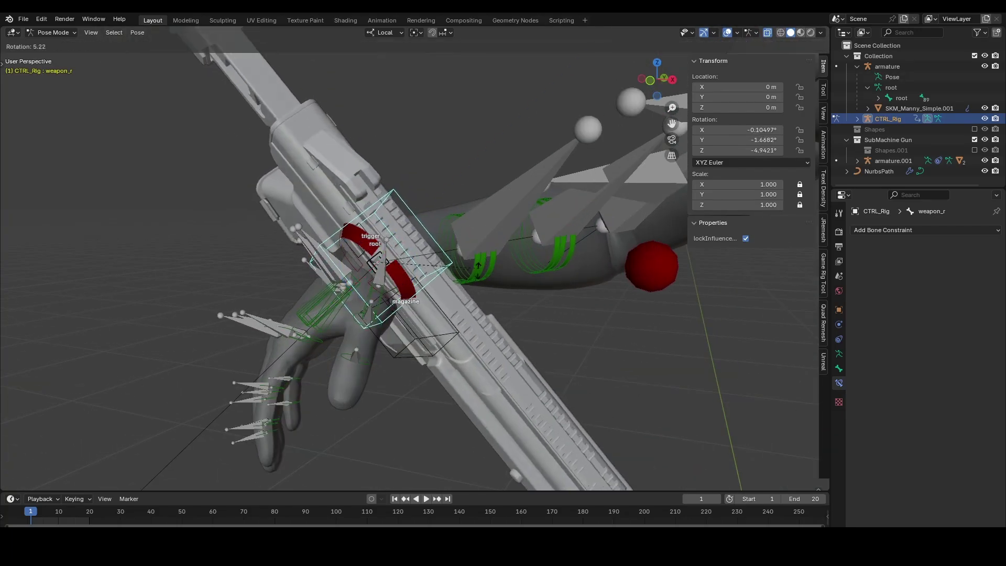
key("z")
left_click(378, 313)
middle_click_drag(449, 282, 460, 290)
scroll(450, 286, "down", 2)
- Move the weapon_r bone along its local axes to about X -0.029 m and Y 0.147 m, toward the palm
key("g")
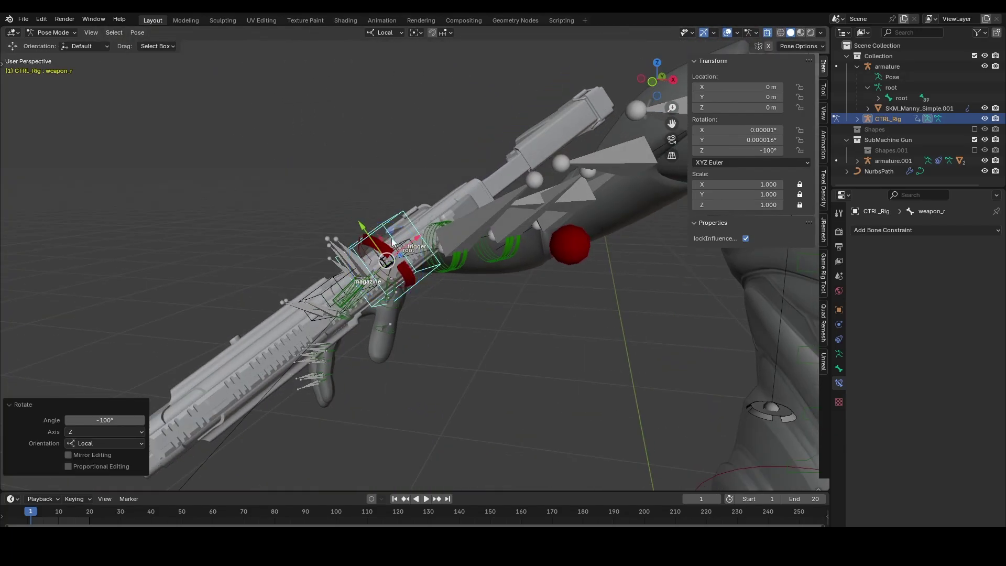
left_click_drag(366, 238, 382, 278)
left_click_drag(442, 274, 345, 353)
middle_click_drag(362, 356, 419, 336)
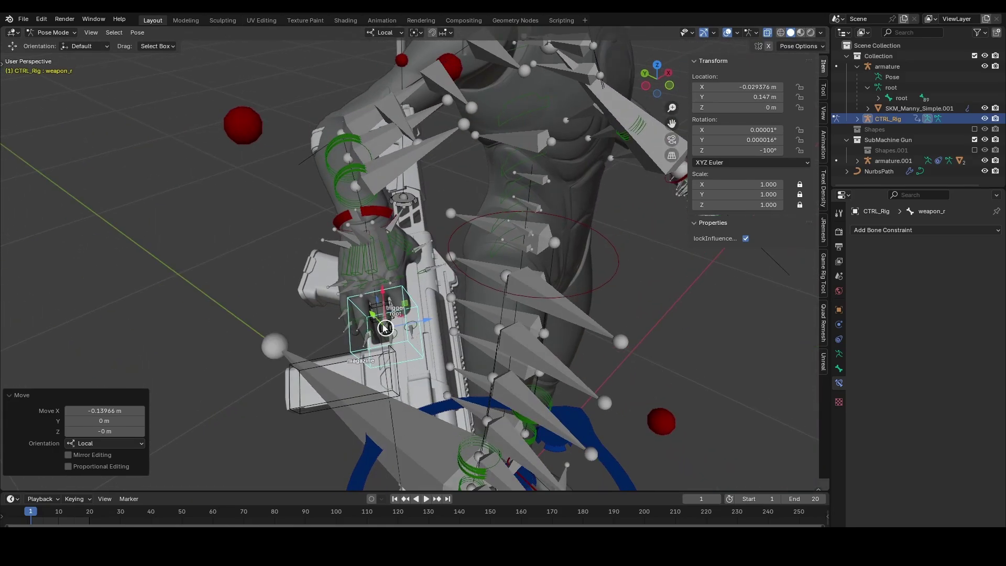
- Move the weapon_r bone to about X -0.014 m, Y 0.164 m and Z 0.061 m to fit the gun in the hand
key("g")
key("x")
key("x")
left_click(414, 343)
left_click_drag(430, 346, 480, 338)
middle_click_drag(472, 340, 685, 353)
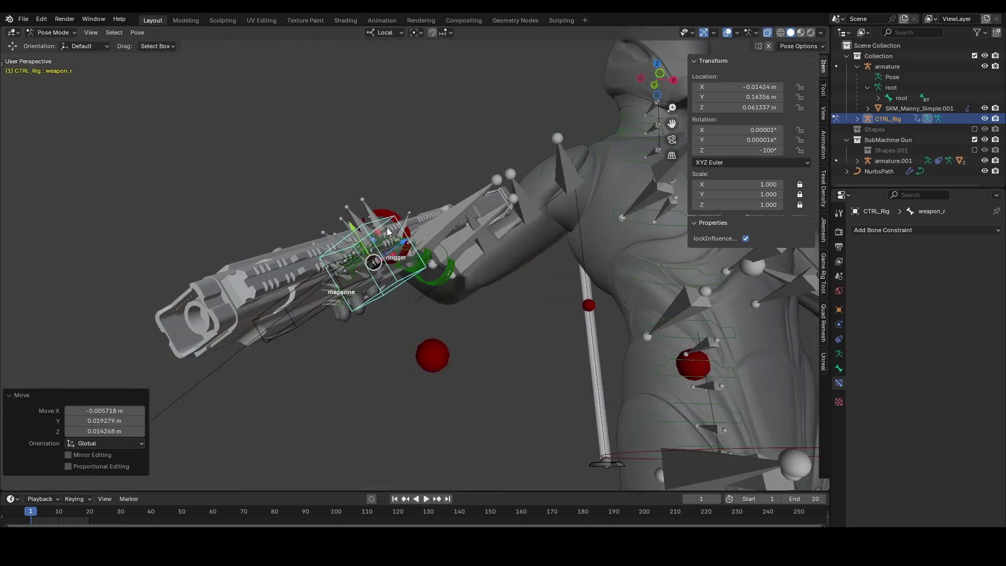
- Return to Object Mode and hide the armature object, leaving the control rig in view
key("ctrl+Tab")
middle_click_drag(525, 262, 524, 293)
left_click(360, 190)
key("h")
left_click(545, 304)
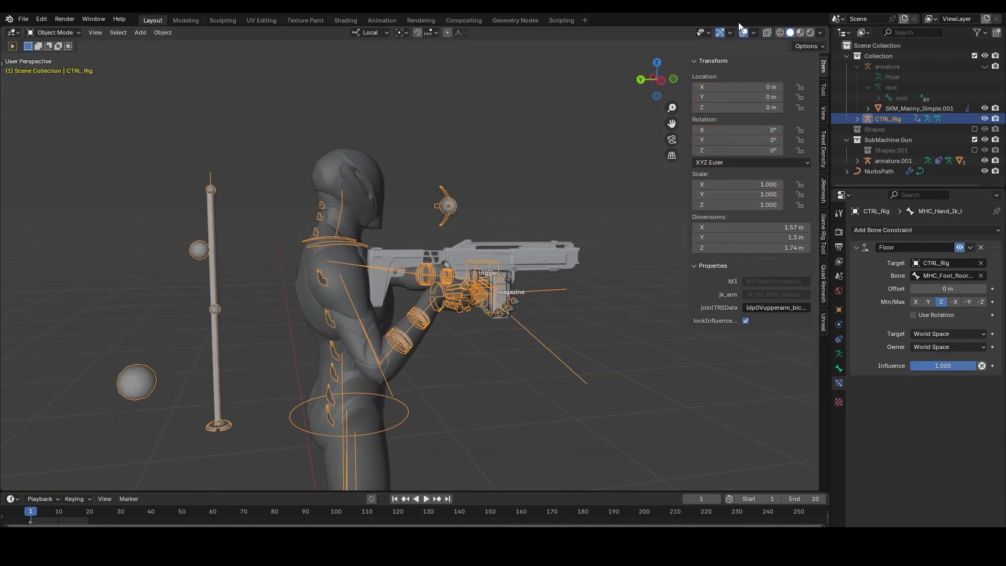
- Preview the posed character and gun without viewport overlays, restore the overlays and return CTRL_Rig to Pose Mode
left_click(742, 30)
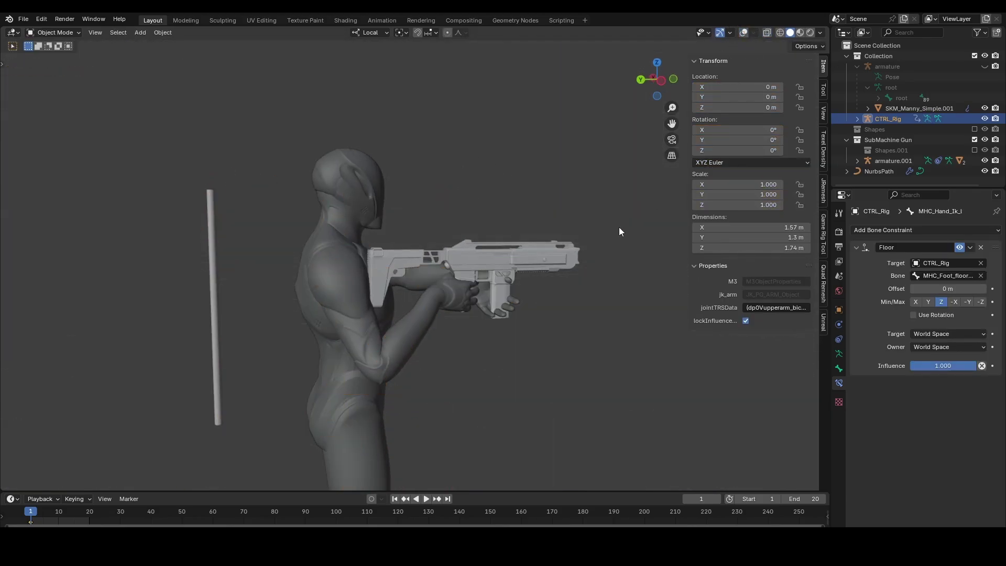
middle_click_drag(506, 231, 531, 236)
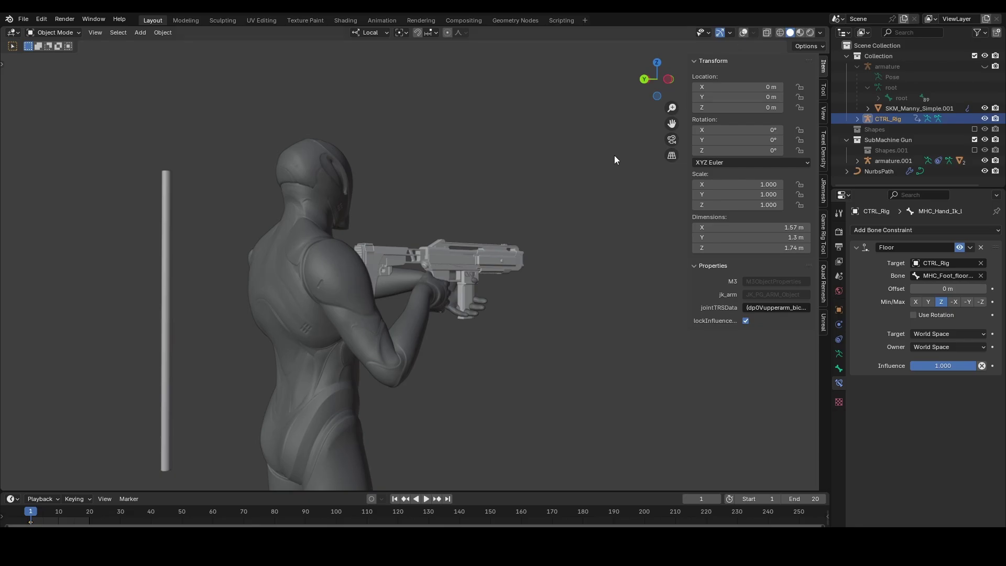
left_click(744, 32)
key("ctrl+Tab")
scroll(430, 285, "up", 2)
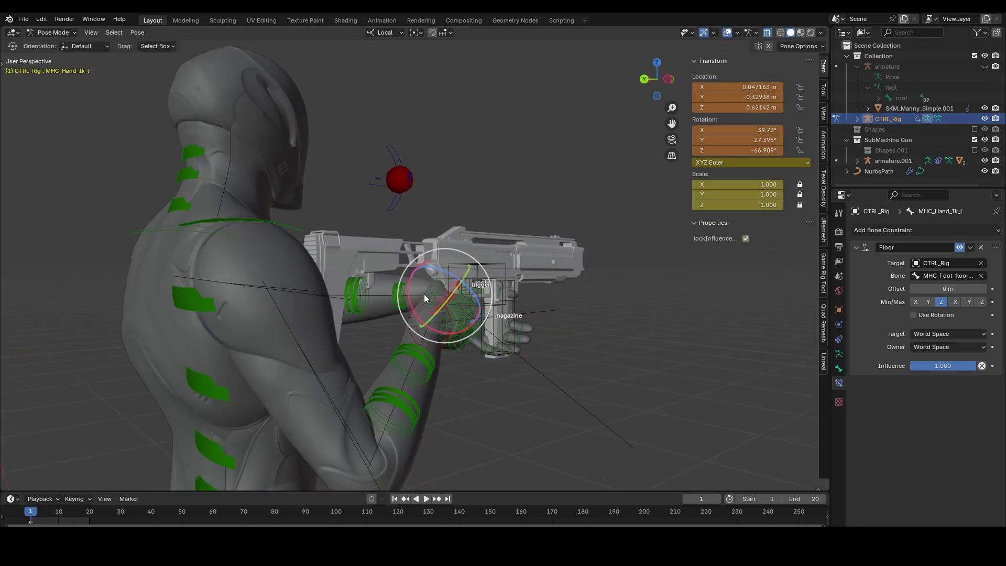
middle_click_drag(423, 294, 472, 244)
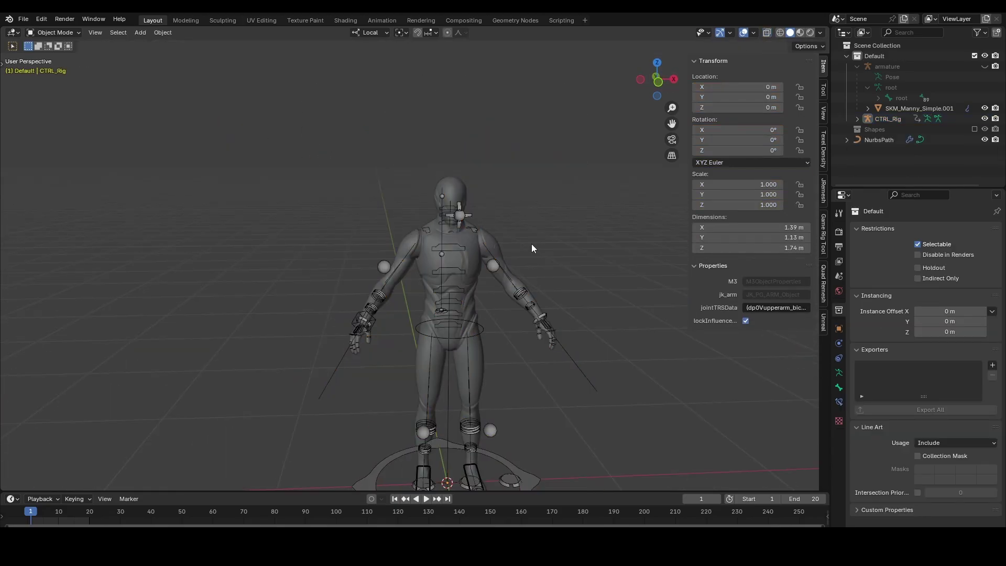
- Unhide the armature object in the Default collection
middle_click_drag(531, 244, 513, 234)
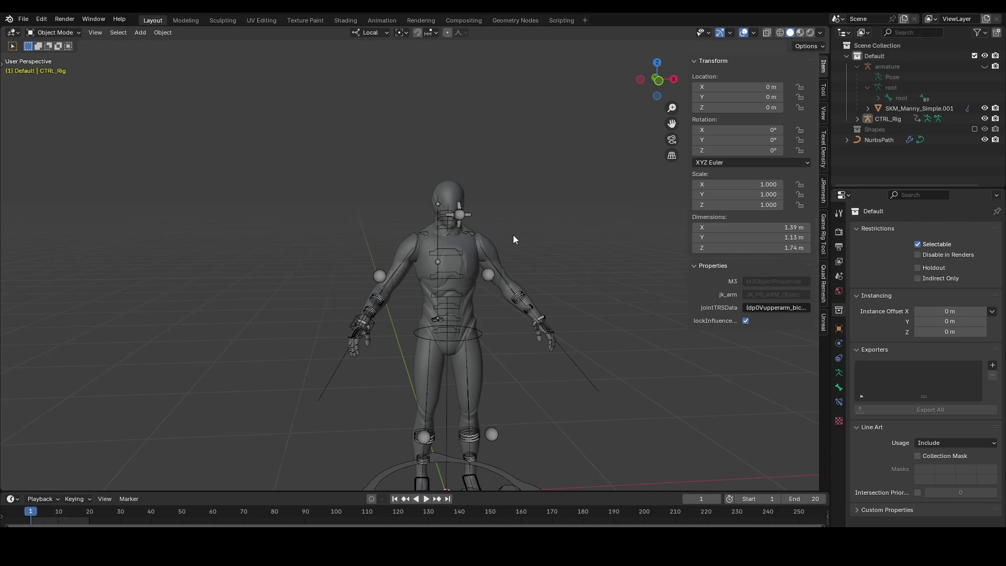
middle_click_drag(462, 273, 461, 178)
scroll(511, 221, "up", 2)
middle_click_drag(566, 221, 611, 278)
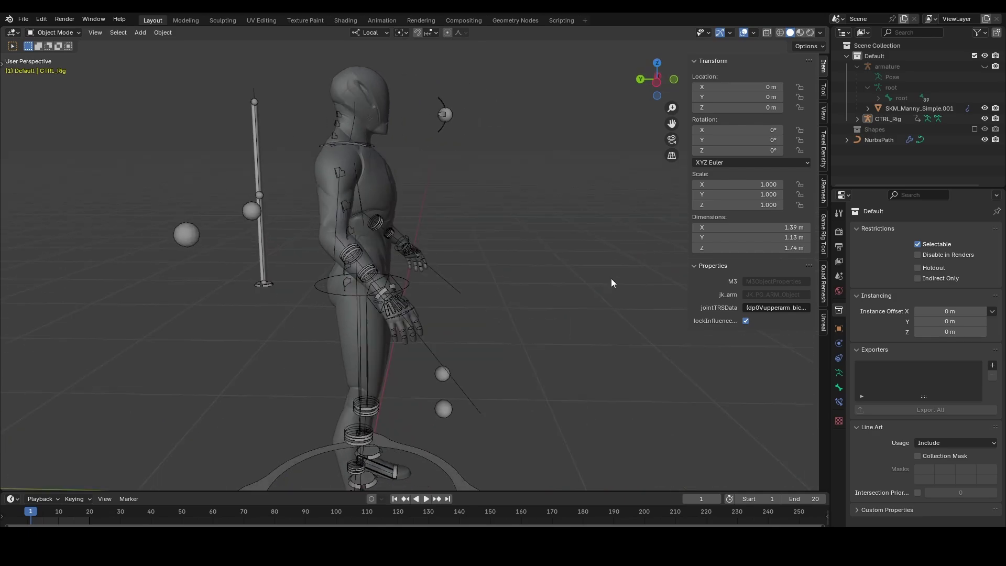
middle_click_drag(595, 187, 511, 188)
left_click(985, 67)
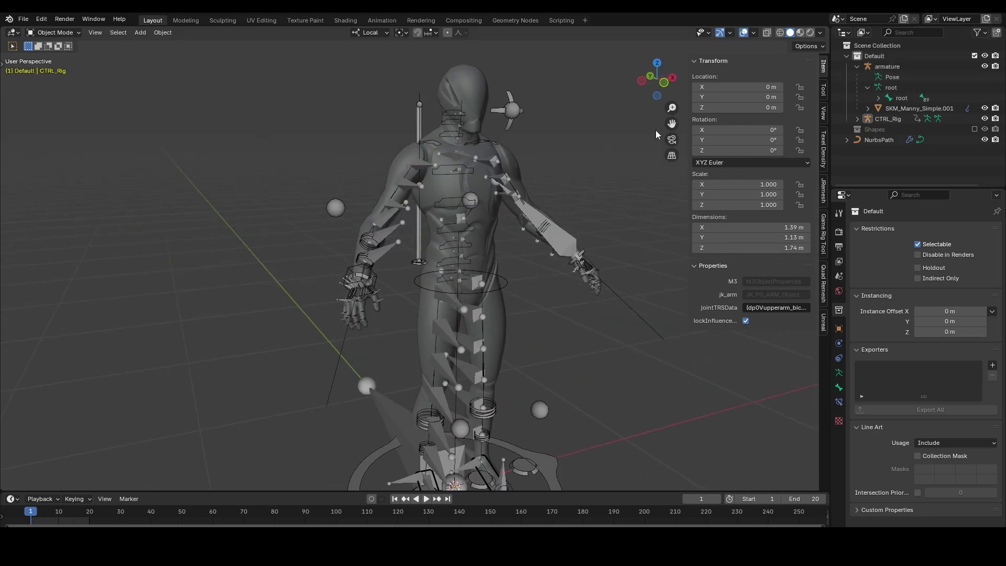
- Select the armature, its SKM_Manny_Simple.001 mesh, CTRL_Rig and NurbsPath and move them into the Default collection
scroll(411, 199, "down", 1)
middle_click_drag(411, 198, 396, 198)
left_click(887, 68)
left_click(879, 140, "shift")
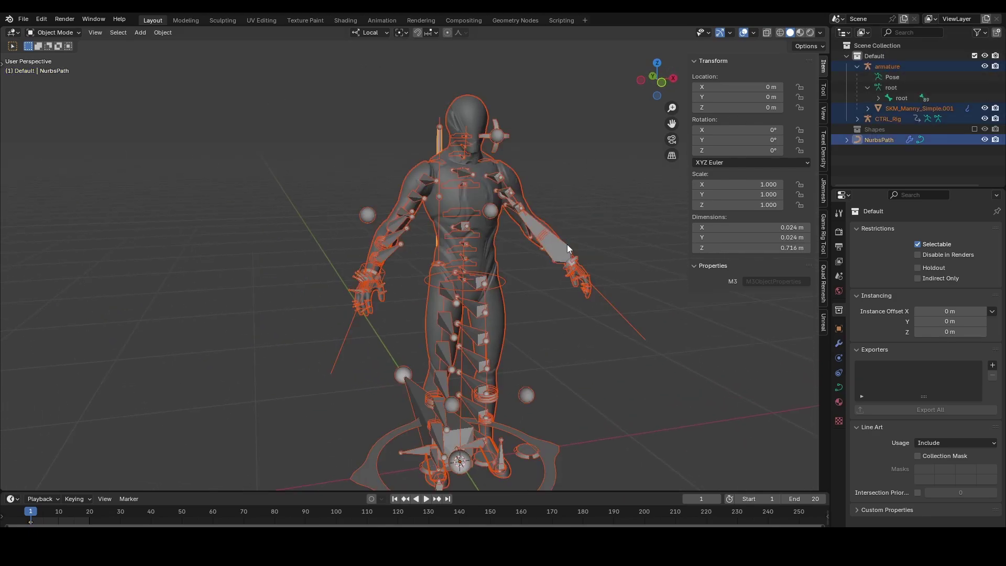
key("m")
left_click(475, 242)
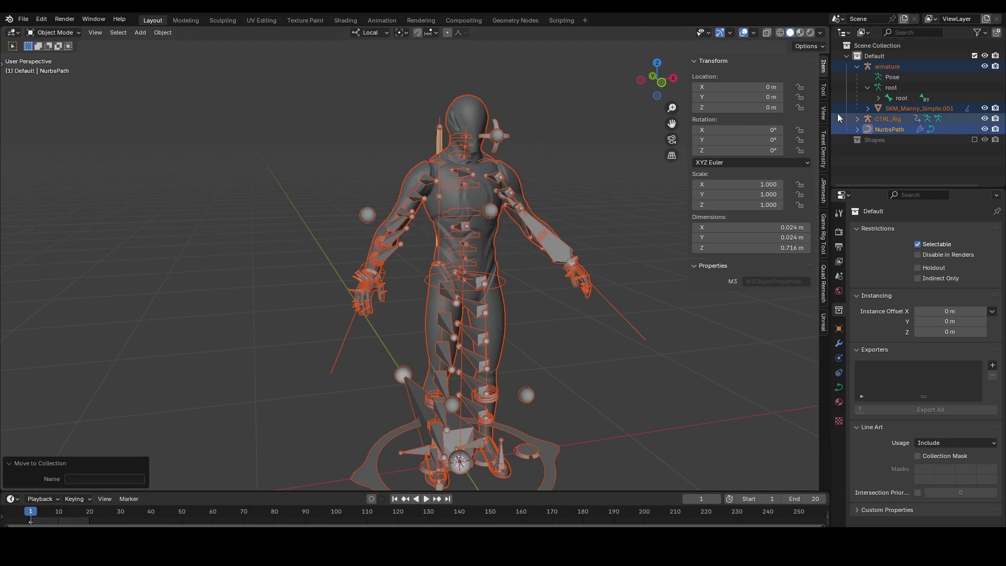
- Nest the Shapes collection inside Default and rename the parent collection DefaultToLinkArmatures
left_click(860, 138)
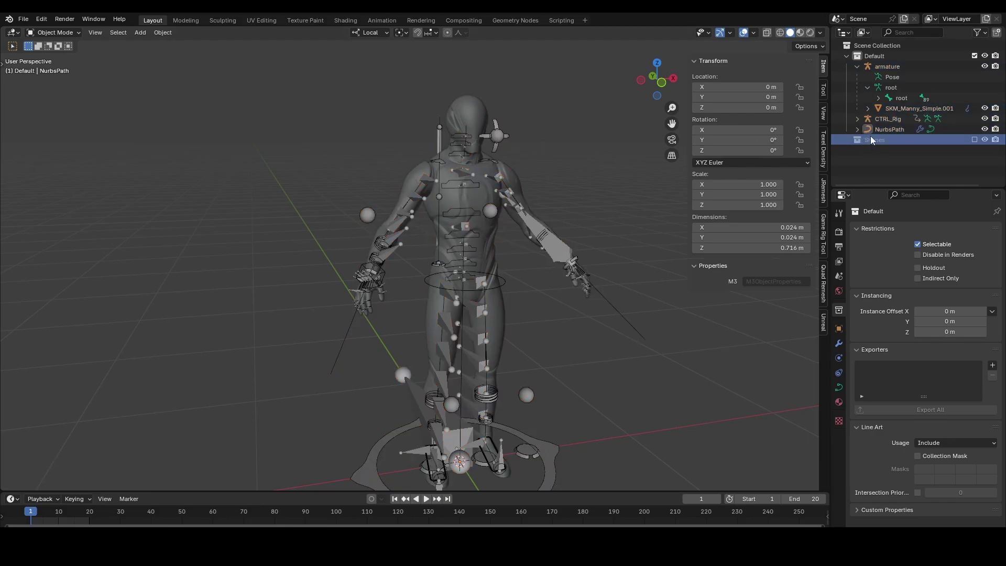
left_click_drag(873, 140, 875, 56)
double_click(883, 55)
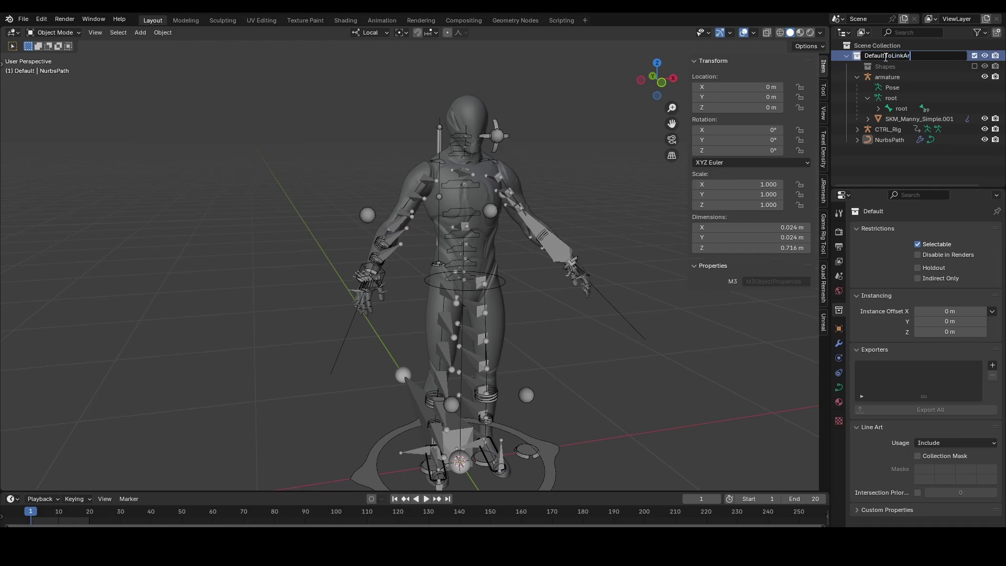
type("ToLinkArmatures")
key("Return")
scroll(435, 189, "up", 2)
mouse_move(435, 186)
middle_mouse_down()
mouse_move(405, 183)
mouse_move(373, 209)
mouse_move(445, 201)
middle_mouse_up()
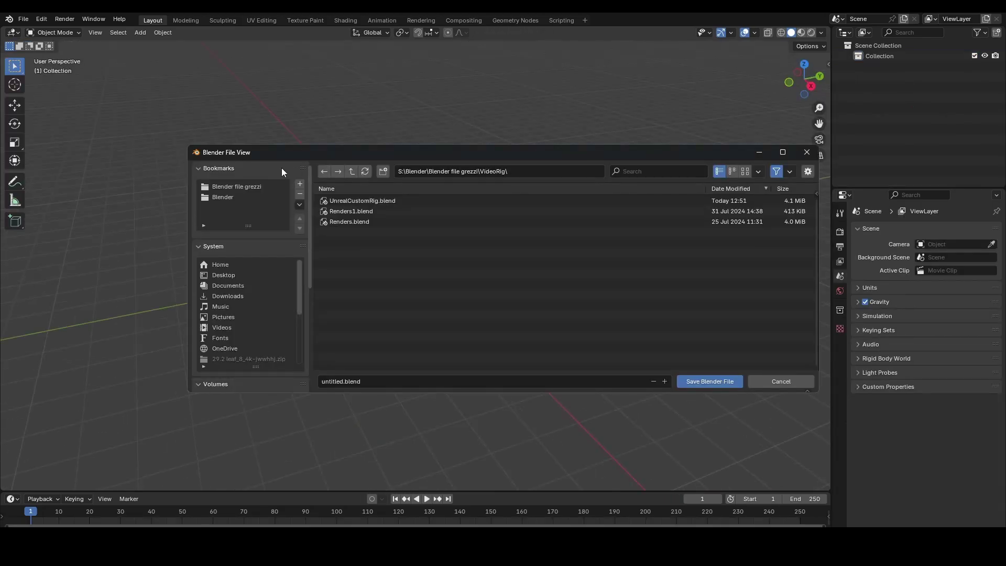
- Save the new empty file as ReloadAnim.blend in the VideoRig folder
left_click(351, 381)
left_click(341, 381)
left_click(724, 382)
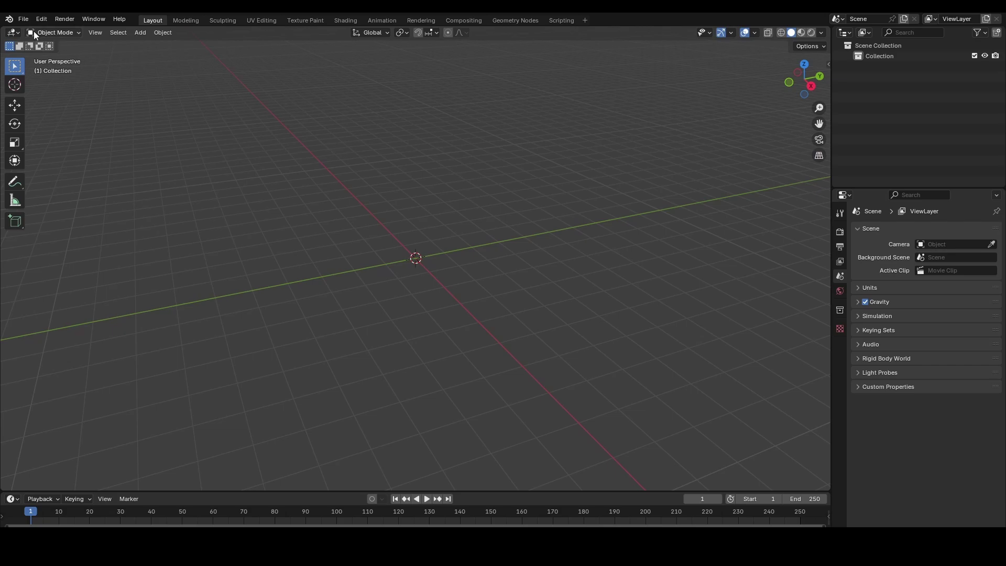
left_click(24, 19)
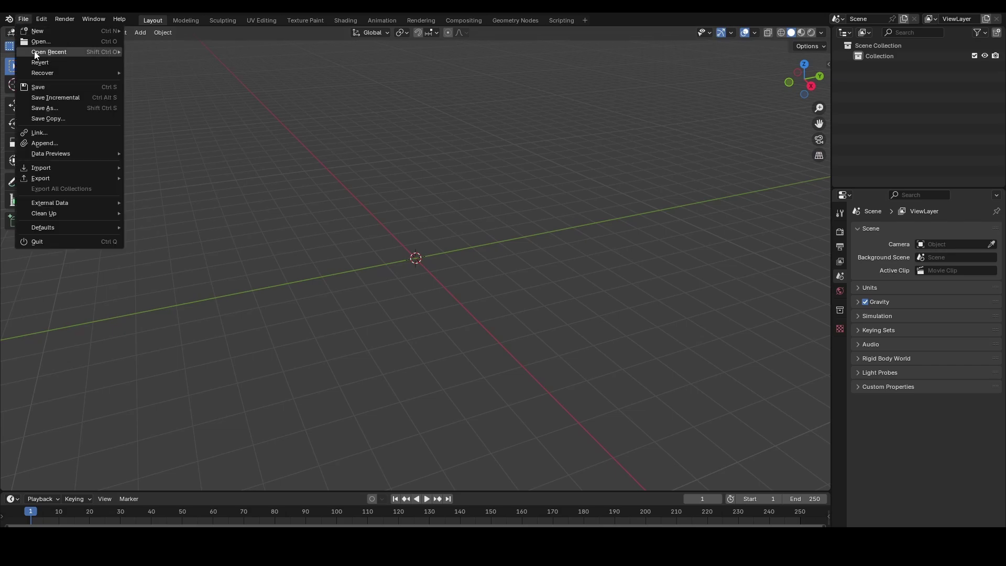
left_click(24, 19)
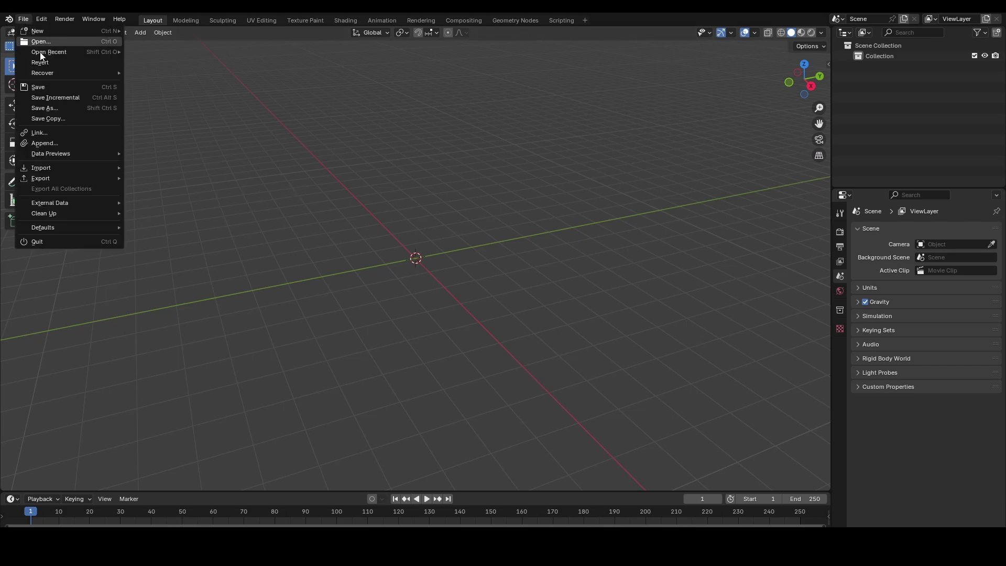
left_click(42, 144)
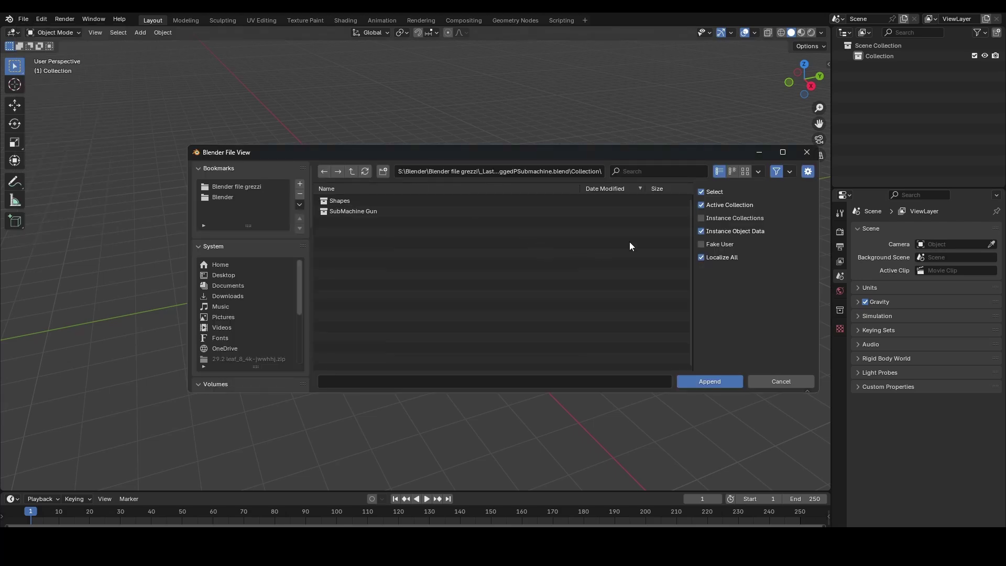
left_click(807, 154)
- Link the DefaultToLinkArmatures collection from UnrealCustomRig.blend in the VideoRig folder
left_click(23, 19)
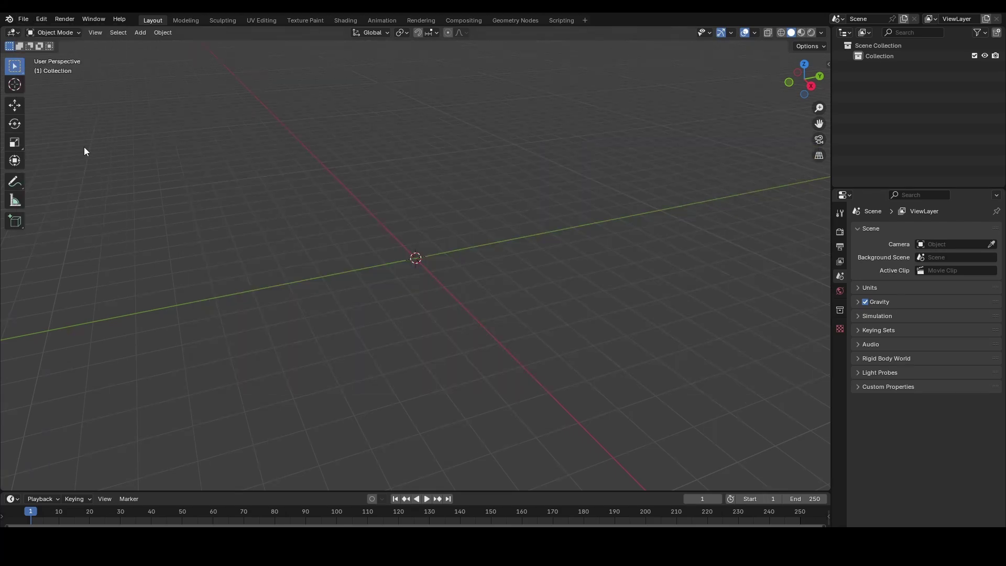
left_click(23, 19)
left_click(60, 133)
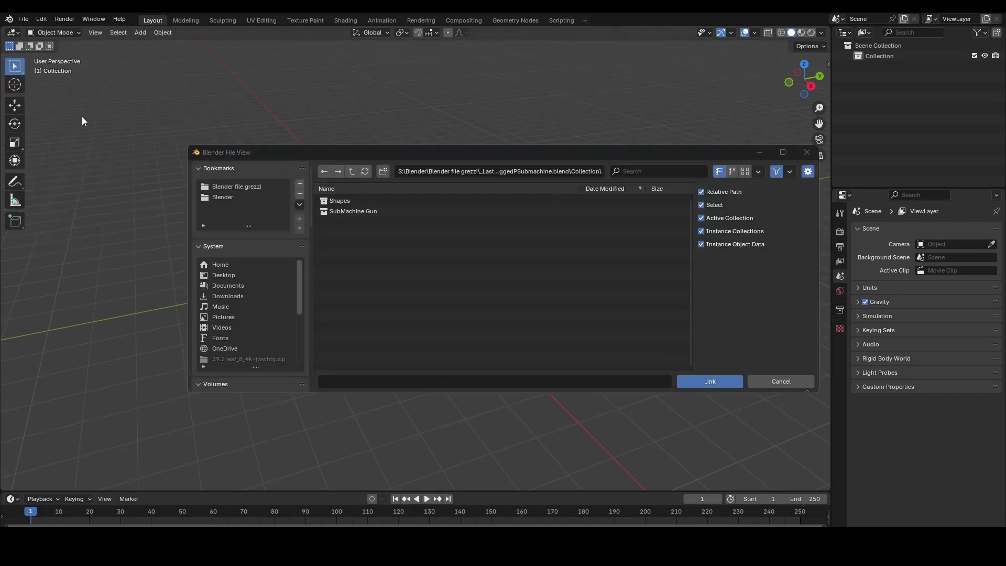
left_click(353, 171)
left_click(353, 170)
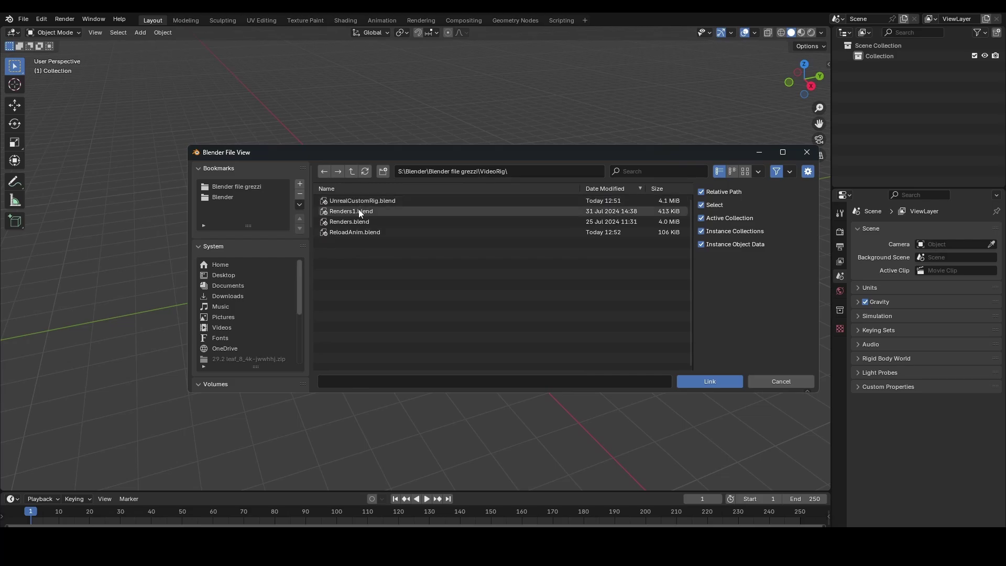
double_click(373, 217)
double_click(360, 232)
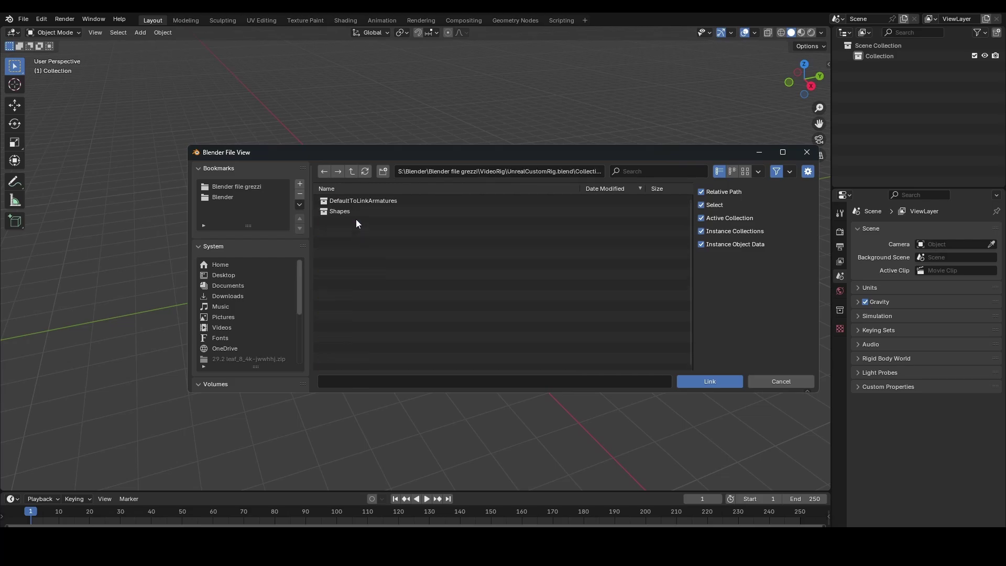
double_click(356, 201)
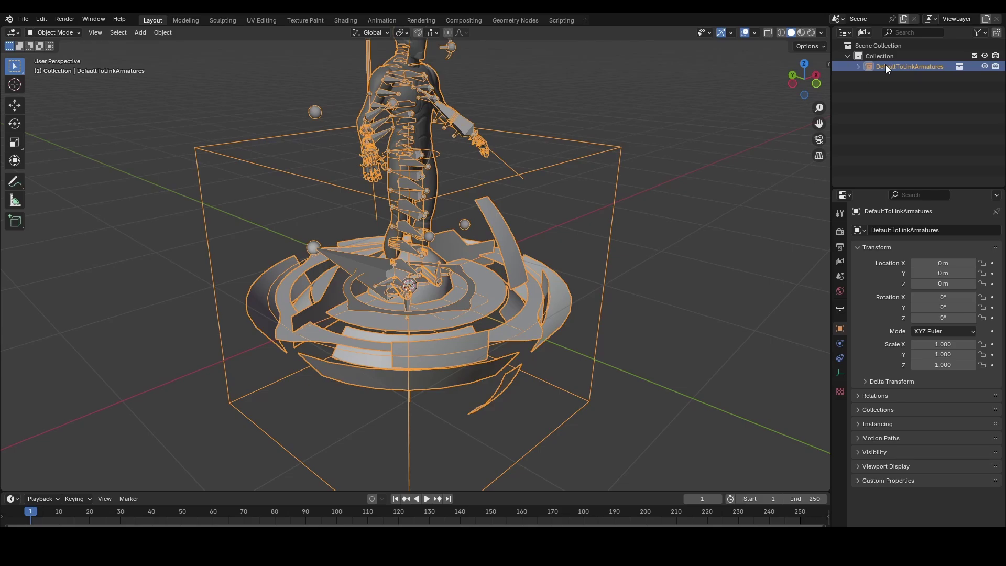
- Make a library override of DefaultToLinkArmatures for Selected & Content, and exclude its Shapes collection from the view layer
right_click(886, 66)
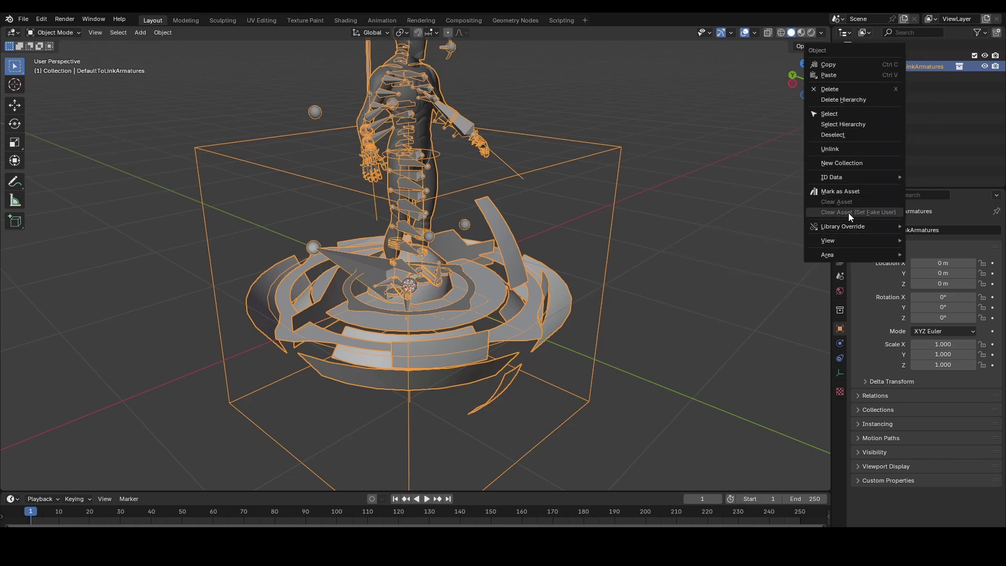
mouse_move(847, 228)
mouse_move(769, 225)
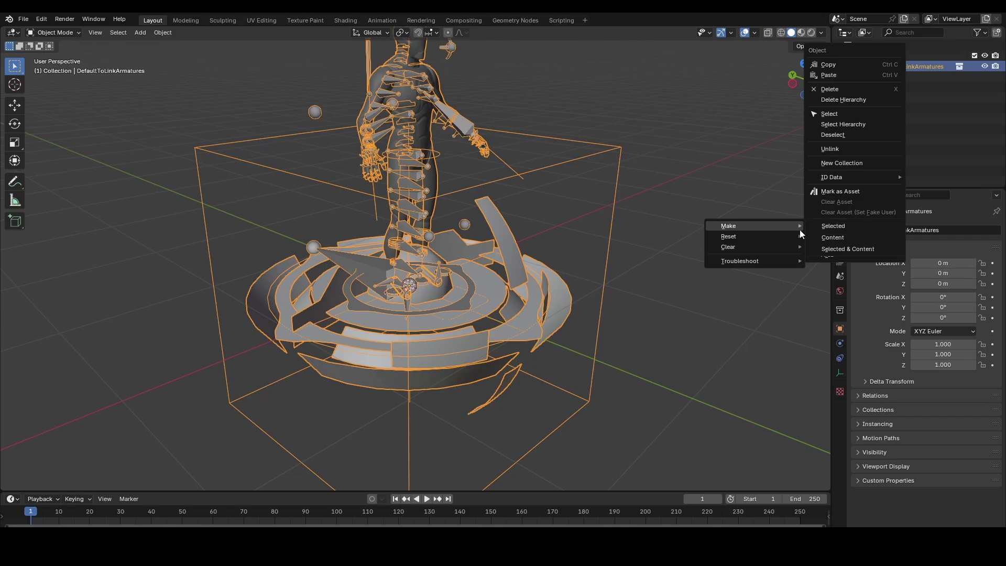
left_click(843, 247)
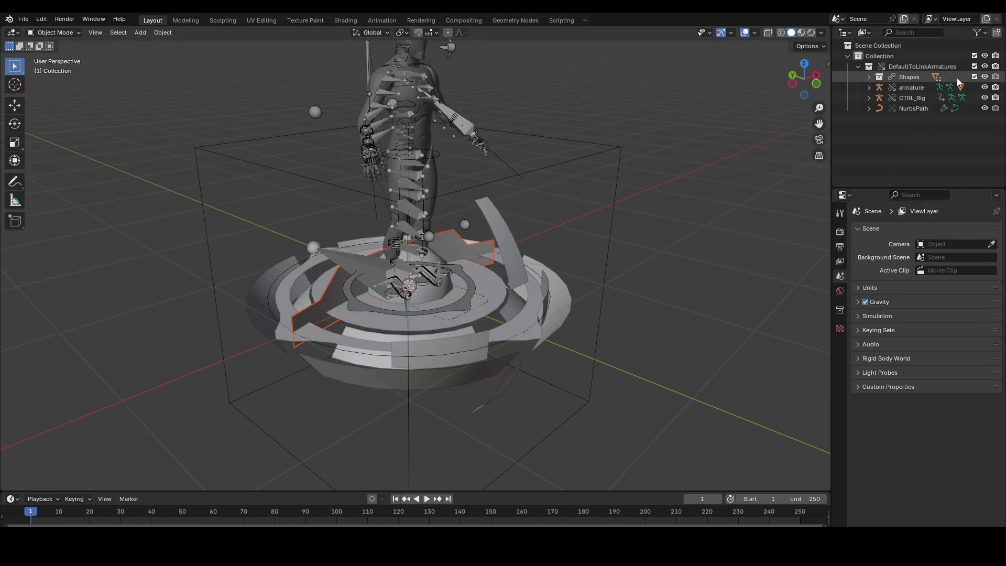
left_click(975, 77)
- Select the overridden CTRL_Rig and try to enter Edit Mode
middle_click_drag(554, 216, 492, 221)
scroll(493, 222, "up", 3)
middle_click_drag(404, 88, 395, 152, "shift")
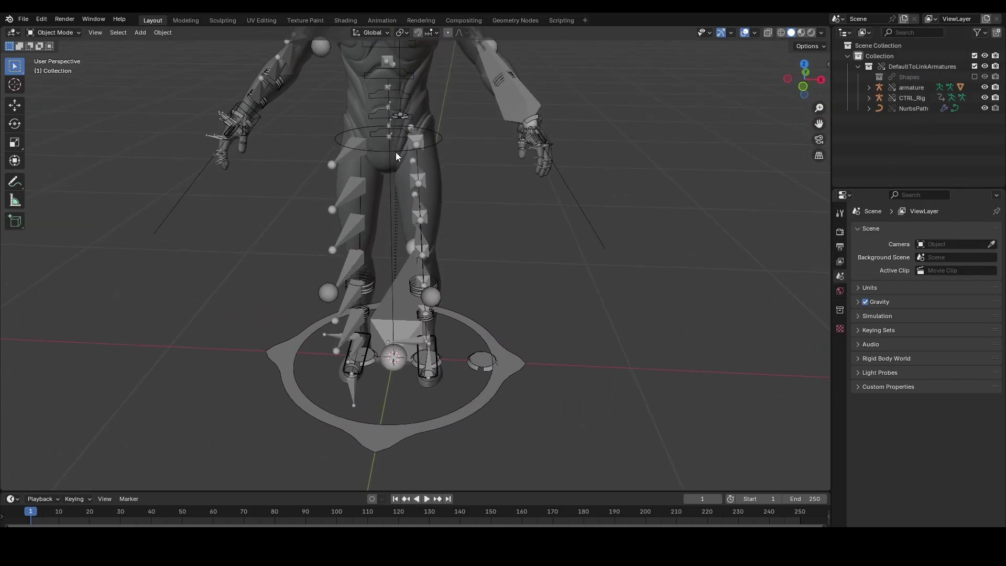
left_click(402, 151)
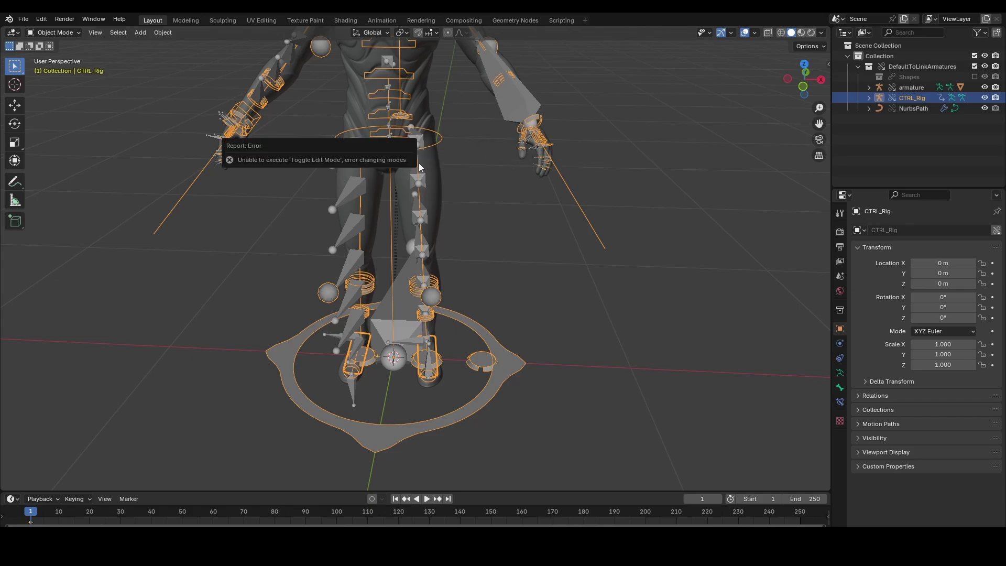
middle_click_drag(555, 171, 543, 168)
middle_click_drag(595, 191, 531, 109)
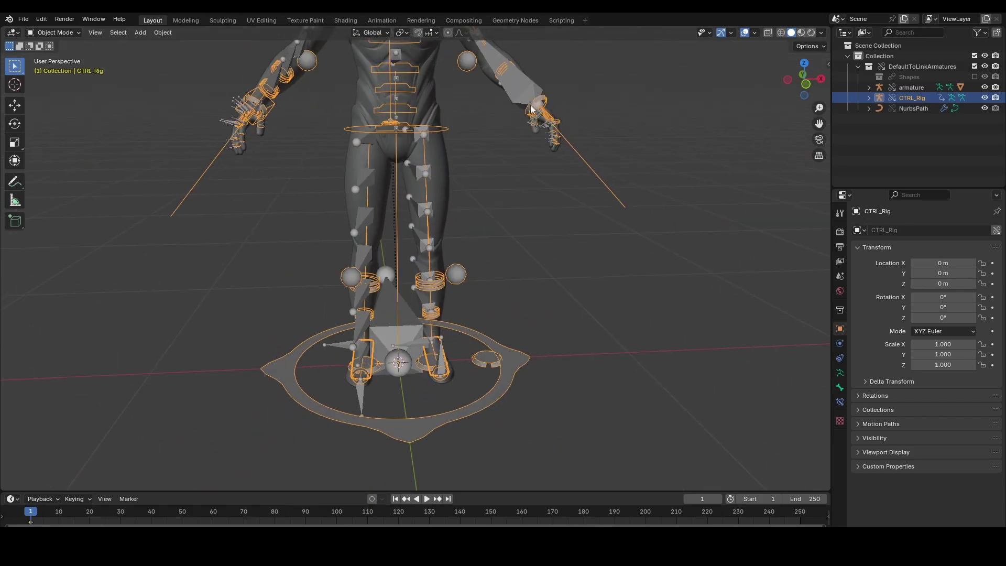
- Test-move CTRL_Rig's pelvis and hand controls in Pose Mode, cancelling each move, and return to Object Mode
left_click(402, 146)
left_click(419, 131)
key("ctrl+Tab")
left_click(436, 129)
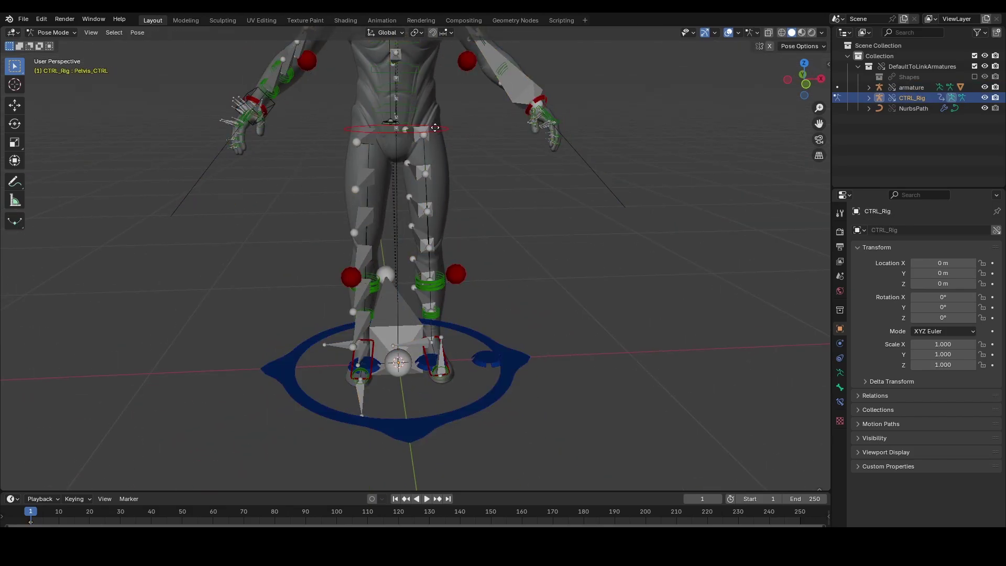
key("g")
right_click(268, 109)
key("g")
right_click(306, 120)
left_click(538, 102)
key("g")
right_click(512, 104)
key("ctrl+Tab")
scroll(519, 152, "down", 1)
middle_click_drag(520, 195, 538, 196)
left_click(538, 196)
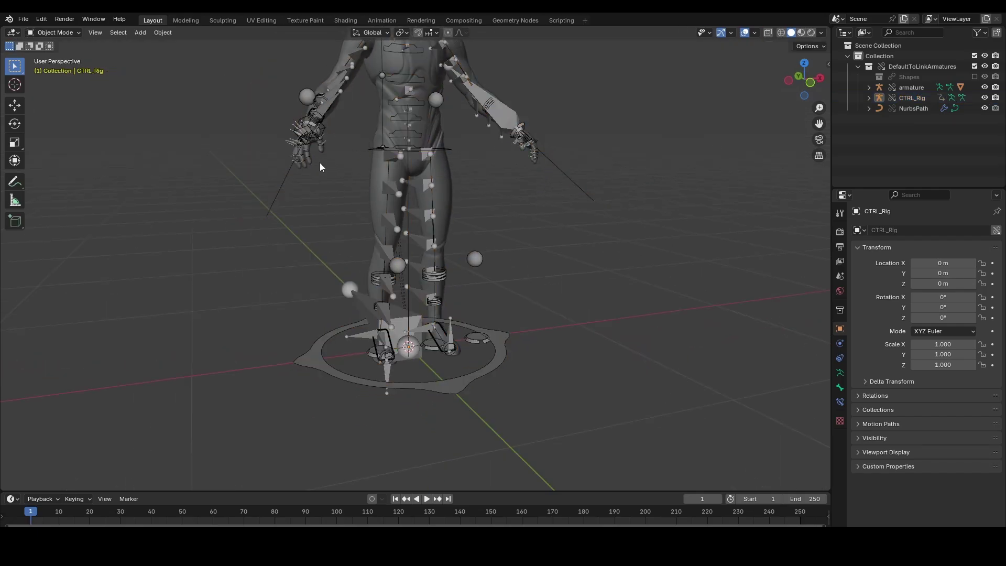
- Reopen the source file UnrealCustomRig.blend from the recent files
left_click(25, 20)
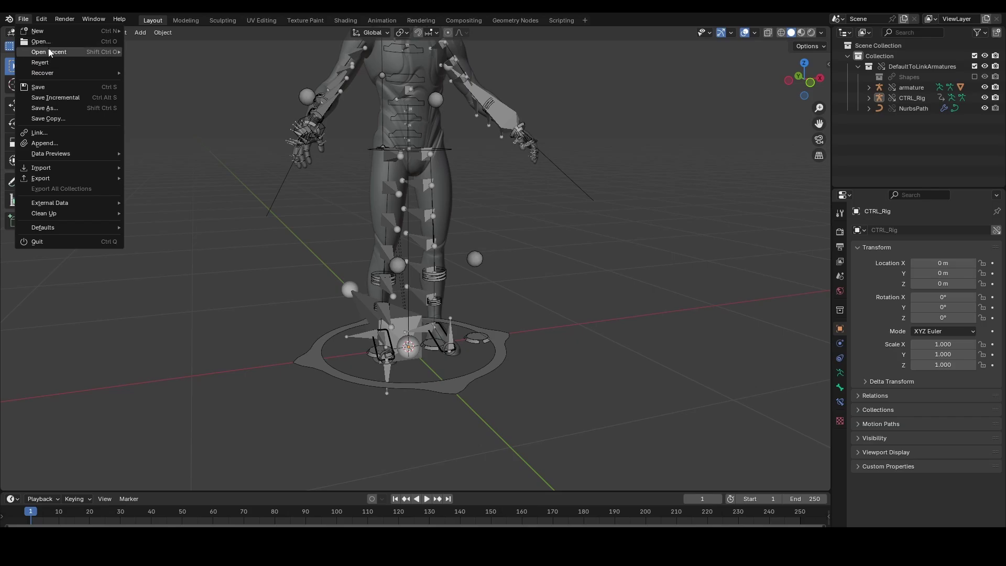
mouse_move(80, 48)
left_click(165, 62)
- Select the armature in the source rig file and enter Edit Mode
middle_click_drag(417, 154, 493, 203)
left_click(502, 182)
scroll(414, 231, "up", 1)
middle_click_drag(388, 247, 405, 192, "shift")
scroll(420, 205, "up", 2)
middle_click_drag(488, 251, 457, 208)
key("Tab")
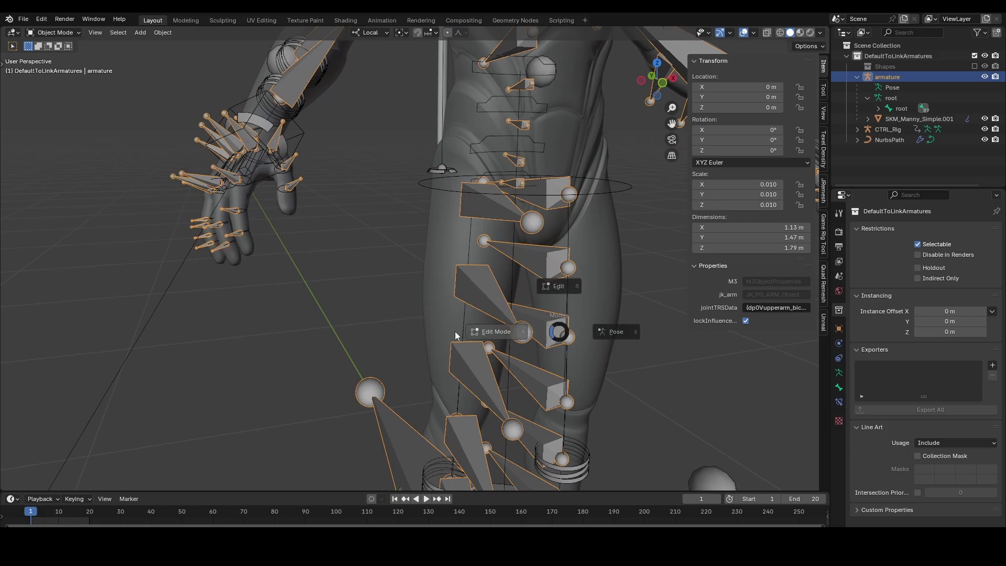
left_click(458, 318)
- Put the source file's CTRL_Rig into Pose Mode and select its Pelvis_CTRL bone
left_click(488, 203)
middle_click_drag(530, 208, 427, 268)
scroll(487, 229, "down", 2)
key("Tab")
left_click(471, 178)
scroll(471, 178, "down", 3)
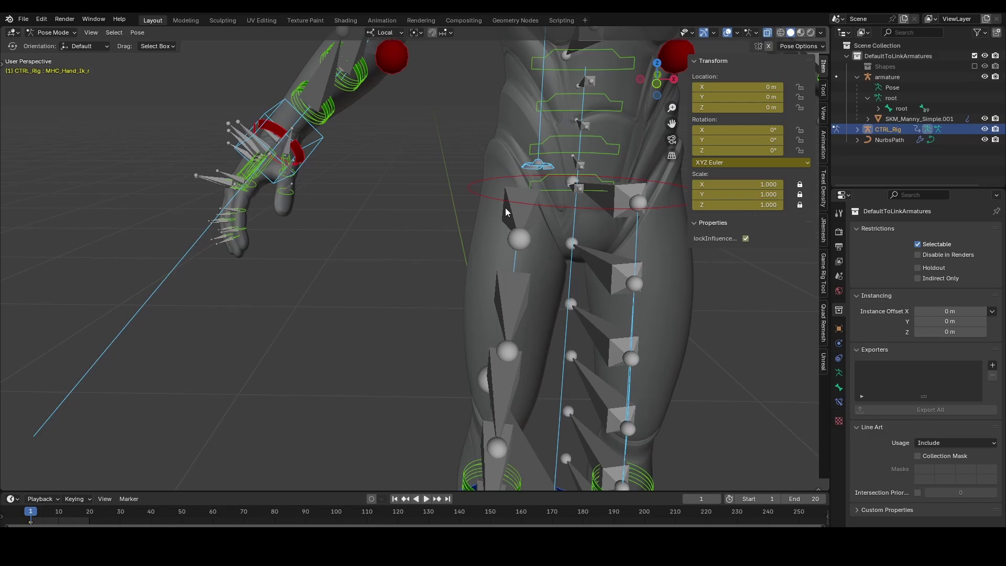
left_click(482, 196)
scroll(482, 196, "down", 4)
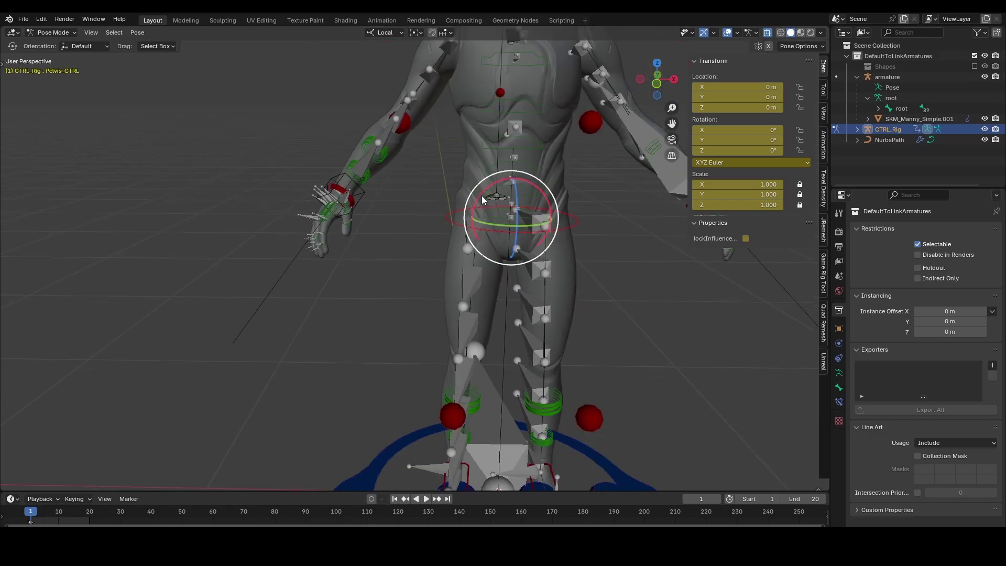
- Duplicate CTRL_Rig's Pelvis_CTRL bone in Edit Mode and move the copy about 0.3 m forward along local Y, clear of the body
middle_click_drag(482, 232, 530, 218, "shift")
key("Tab")
key("shift+d")
key("y")
left_click(550, 252)
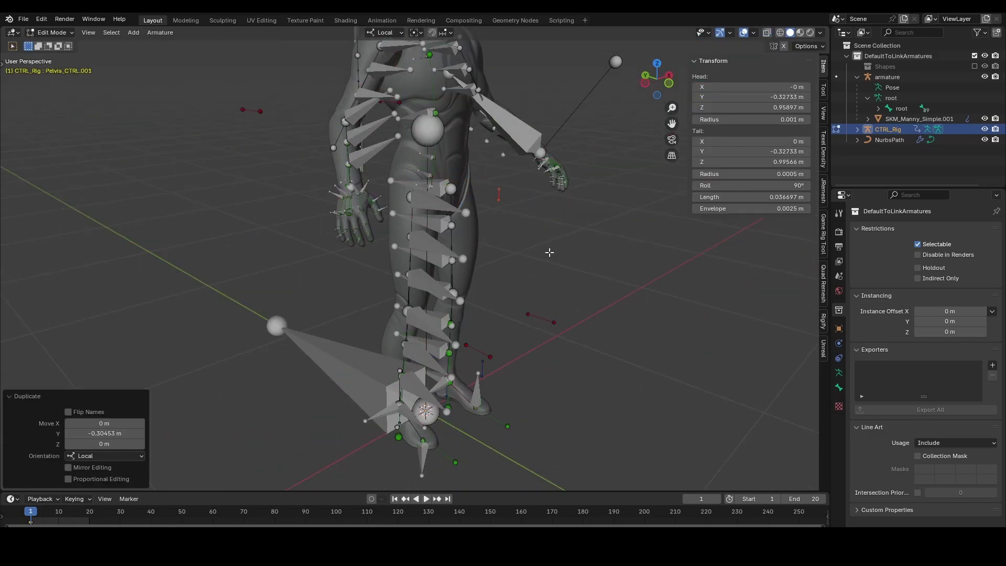
middle_click_drag(550, 252, 371, 204)
scroll(310, 209, "up", 4)
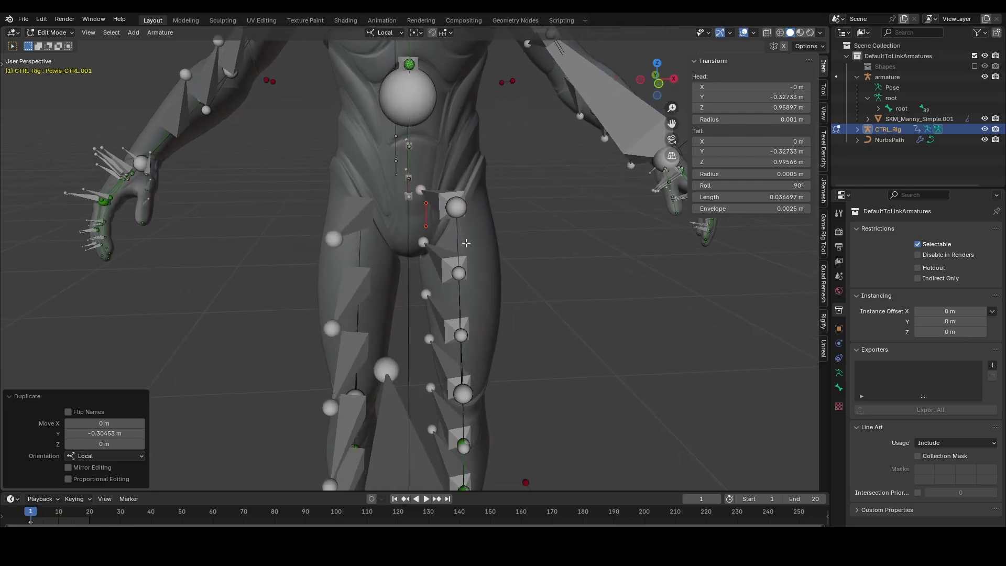
- Return CTRL_Rig to Pose Mode and test-move the duplicated pelvis control, cancelling the move
key("Tab")
middle_click_drag(452, 208, 511, 191)
key("ctrl+Tab")
left_click(534, 217)
key("g")
right_click(547, 212)
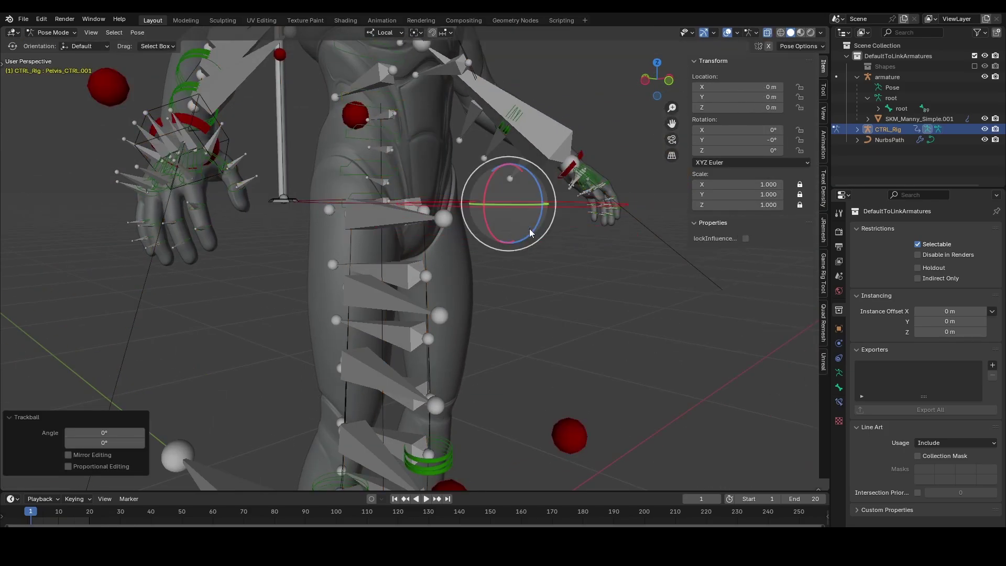
scroll(533, 232, "down", 3)
middle_click_drag(532, 231, 516, 257)
scroll(335, 233, "up", 3)
- Add a Child Of constraint to MHC_Hand_Ik_r, targeting CTRL_Rig's Pelvis_CTRL.001 bone
left_click(200, 229)
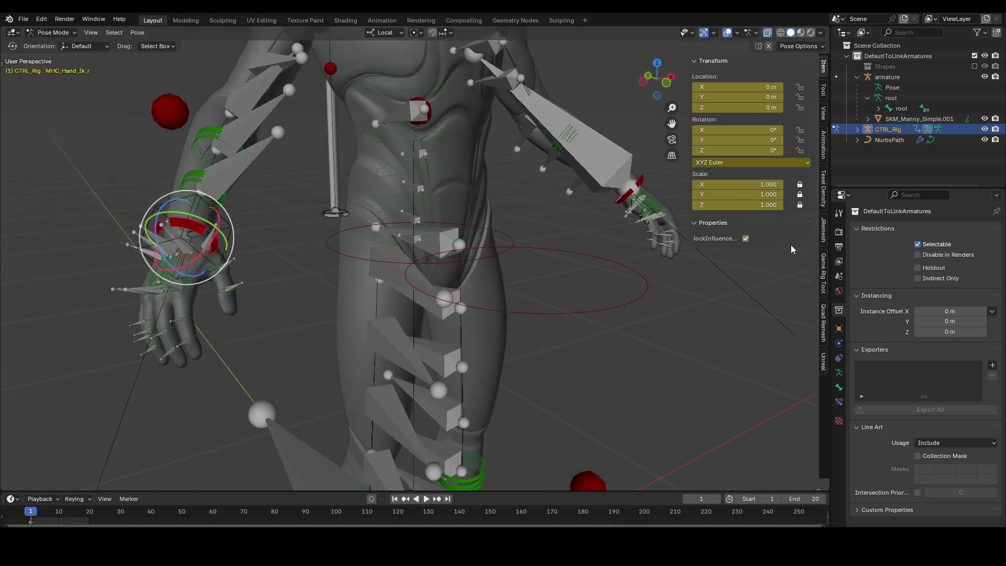
left_click(839, 402)
left_click(898, 231)
left_click(969, 265)
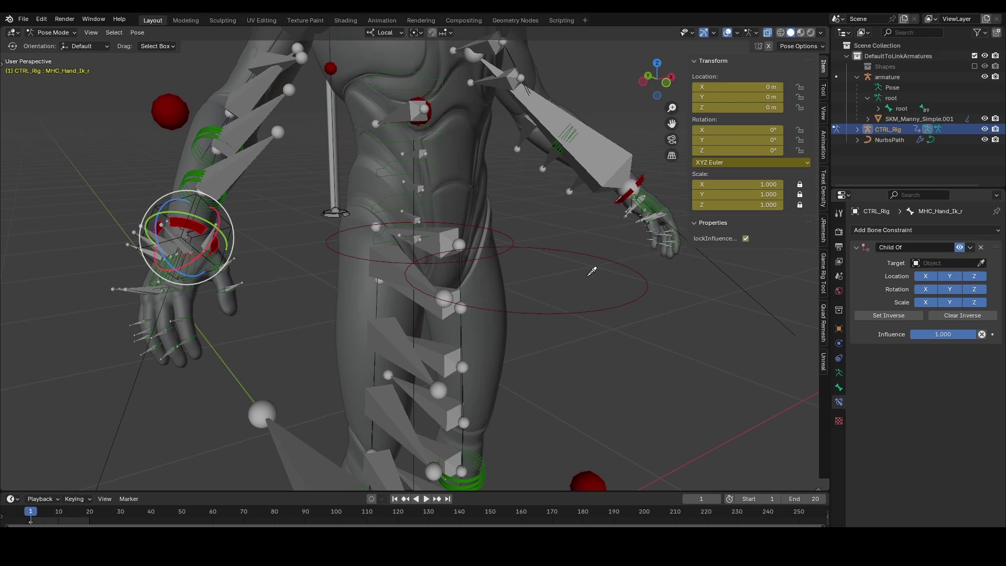
left_click(641, 300)
left_click(932, 276)
type("pel")
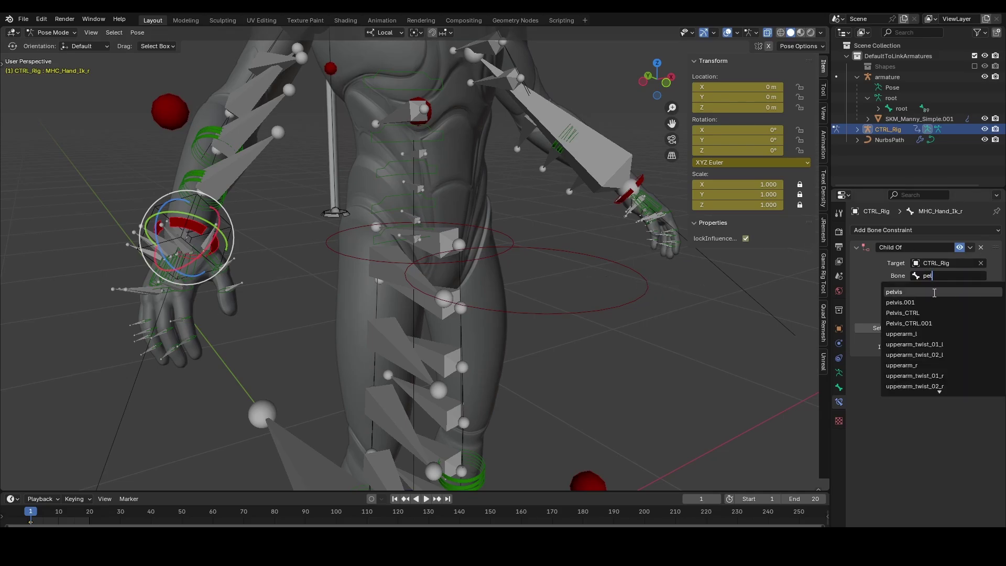
left_click(909, 323)
- Give MHC_Hand_Ik_l a Child Of constraint targeting CTRL_Rig's Pelvis_CTRL.001 bone, and set its inverse
left_click(619, 210)
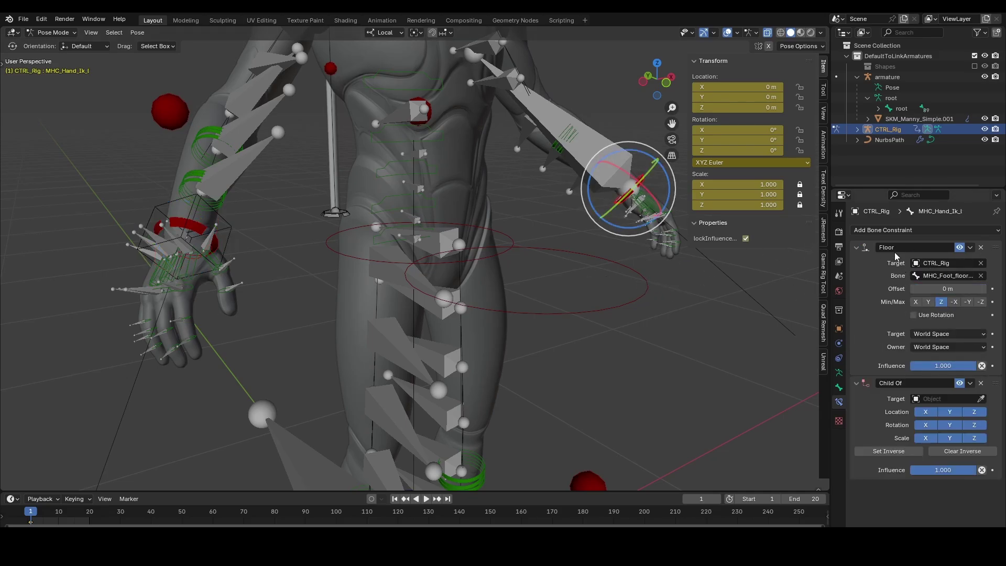
left_click(858, 248)
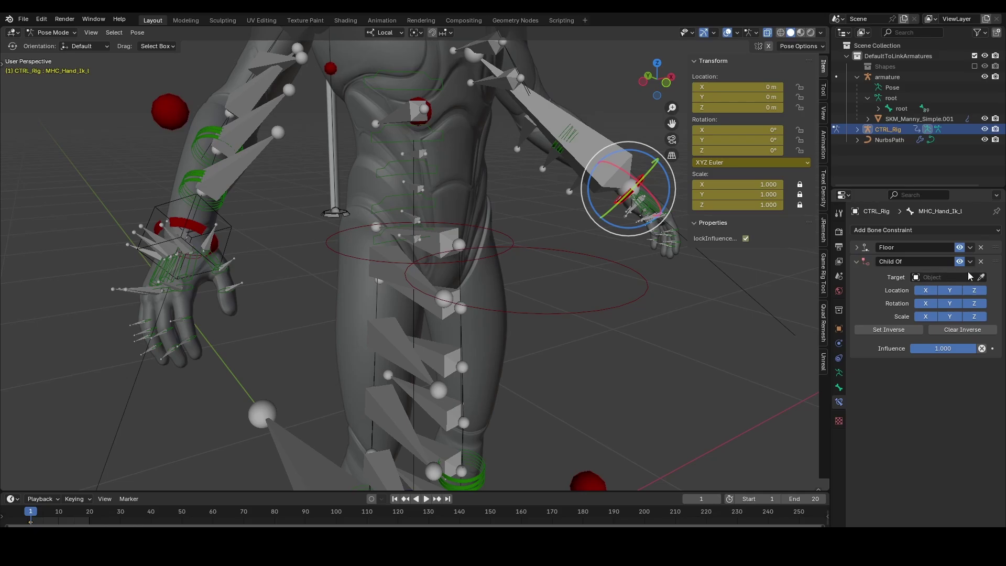
left_click(649, 276)
left_click(938, 290)
type("pel")
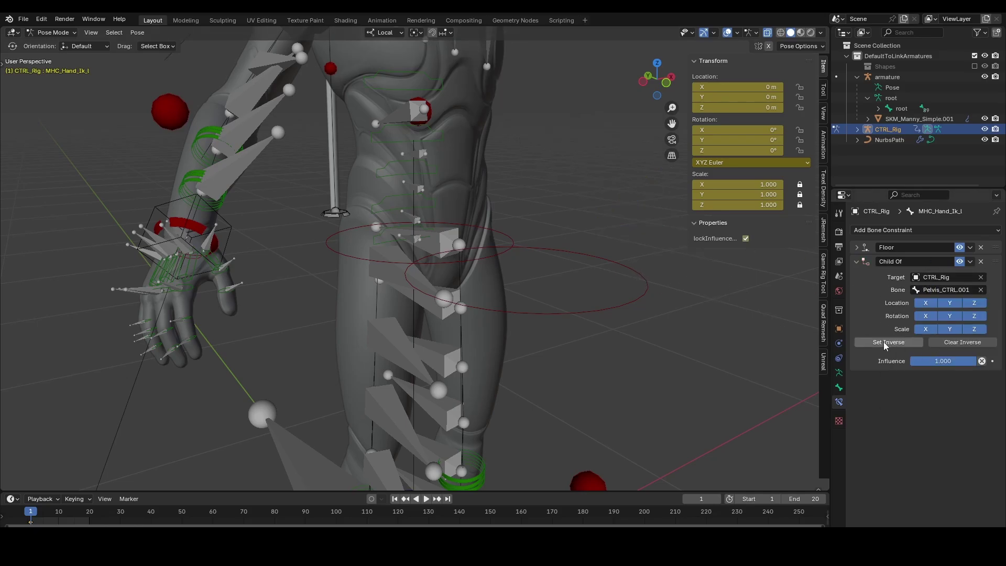
left_click(884, 342)
- Test-move the Pelvis_CTRL.001 control to check the hands, cancel the move, and return to Object Mode
left_click(630, 304)
key("g")
right_click(621, 249)
scroll(621, 249, "down", 5)
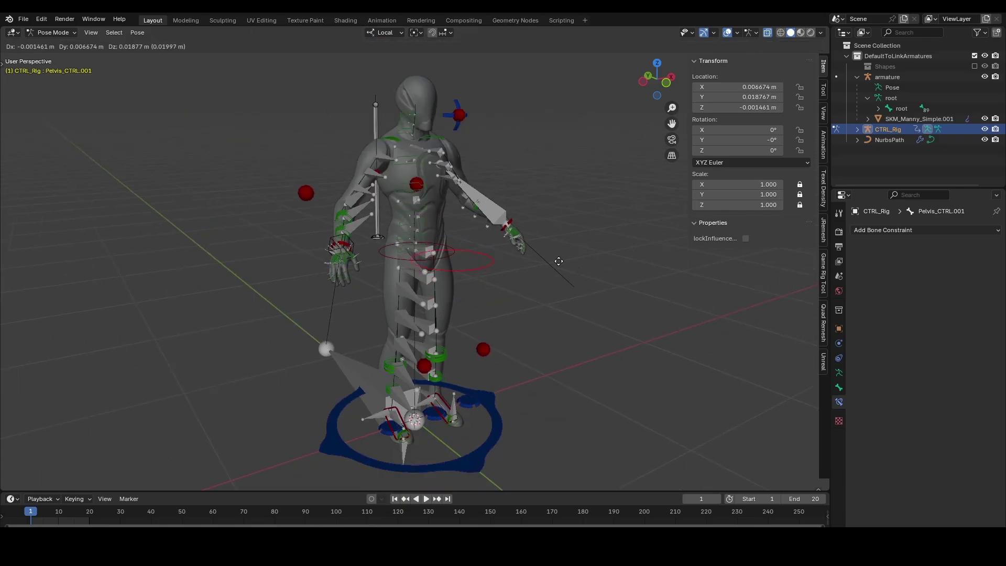
key("ctrl+Tab")
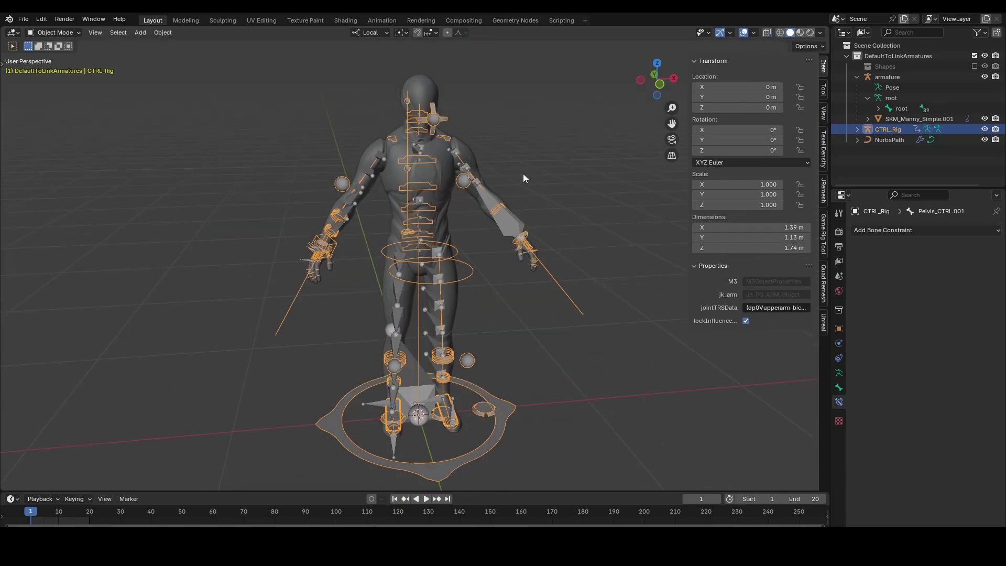
scroll(340, 190, "up", 4)
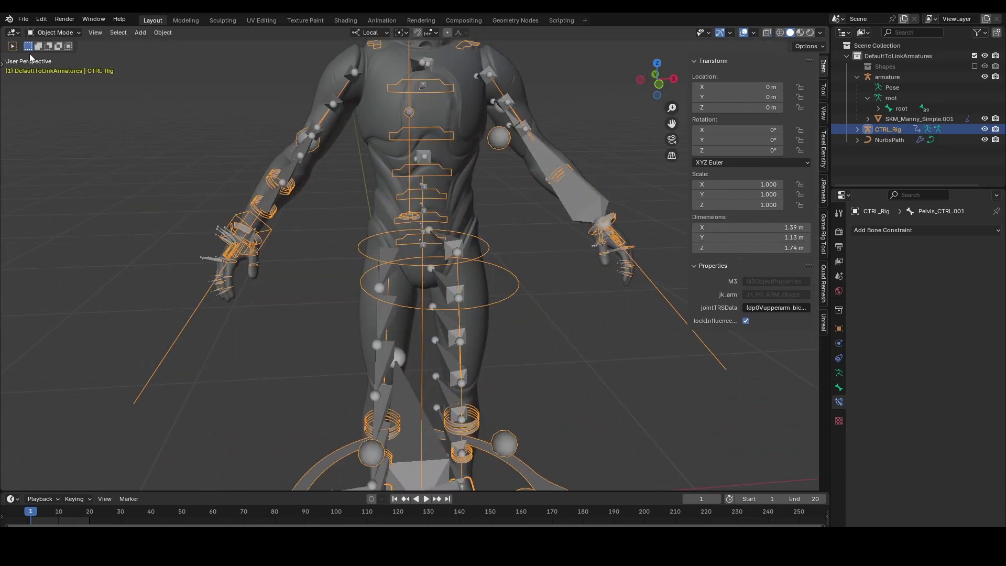
- Reopen ReloadAnim.blend from the recent files and select the linked CTRL_Rig
left_click(23, 19)
mouse_move(46, 52)
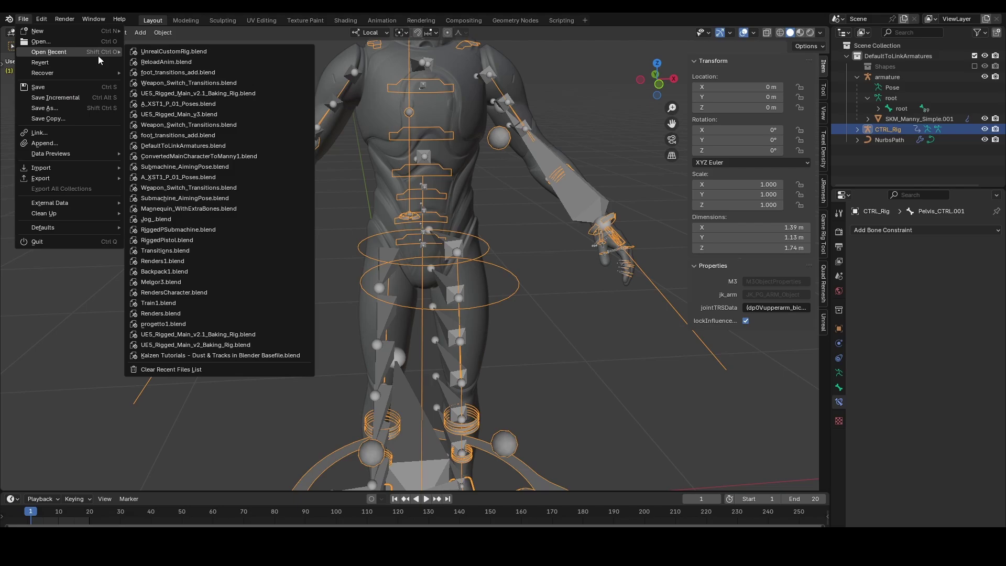
left_click(146, 63)
left_click(501, 181)
middle_click_drag(501, 180, 484, 188)
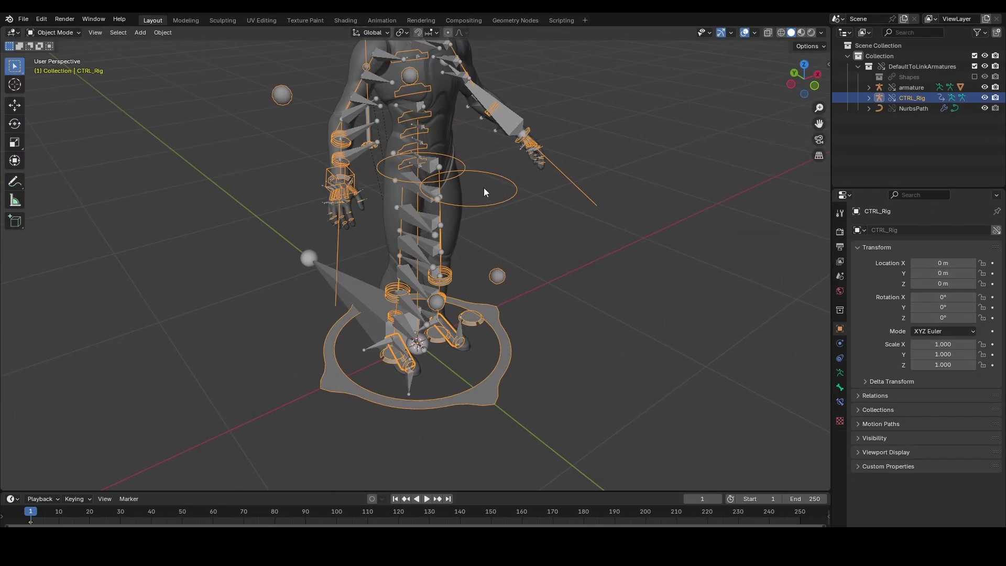
- Put the linked CTRL_Rig into Pose Mode and move its Pelvis_CTRL.001 control along the Z axis
key("ctrl+Tab")
left_click(558, 195)
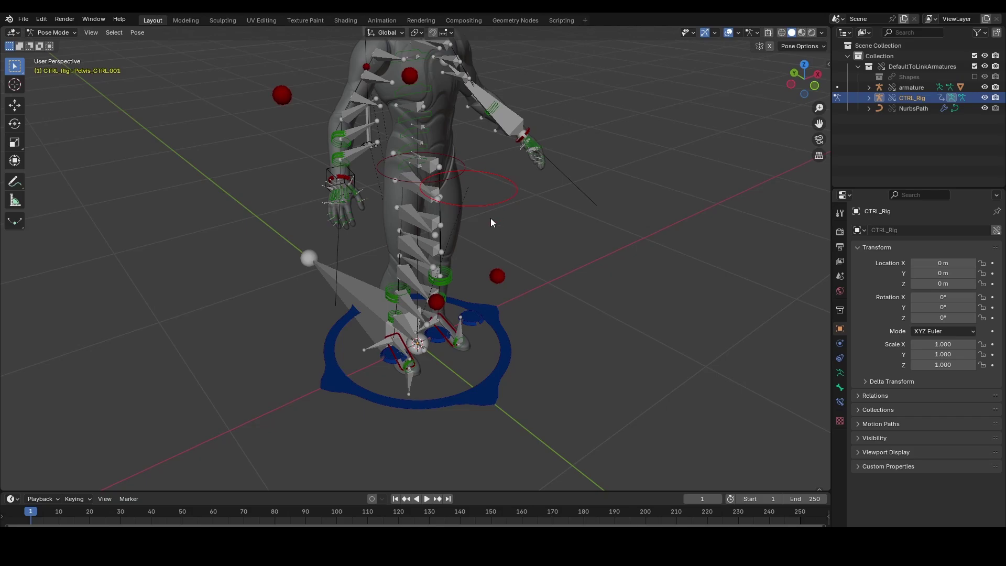
key("g")
key("z")
left_click(495, 180)
middle_click_drag(513, 192, 563, 180)
scroll(492, 198, "up", 5)
scroll(493, 199, "down", 6)
- Try another control move in the linked rig, cancel it, and select the right-hand IK control
key("g")
right_click(418, 150)
left_click(328, 175)
left_click(24, 19)
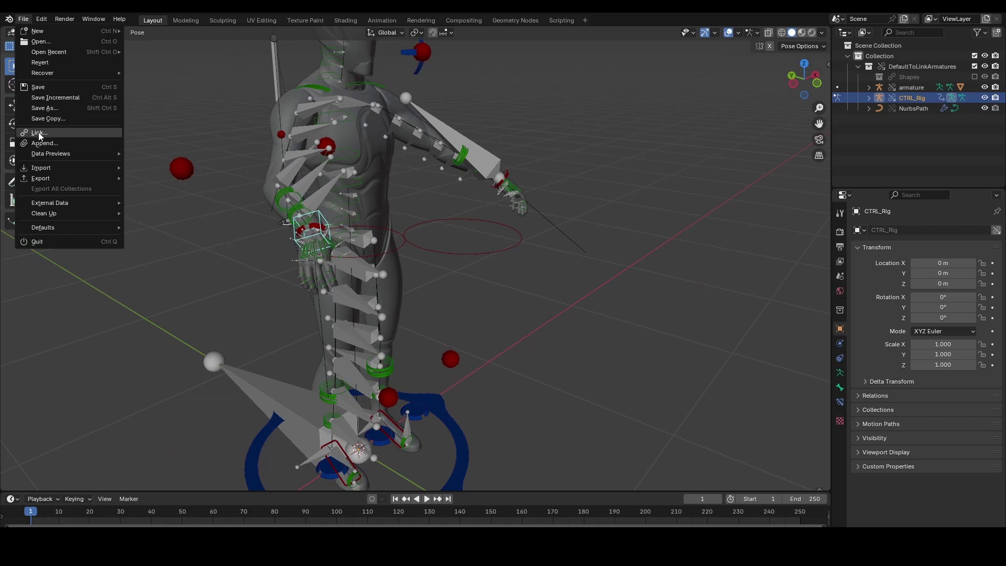
left_click(461, 270)
middle_click_drag(461, 269, 370, 237)
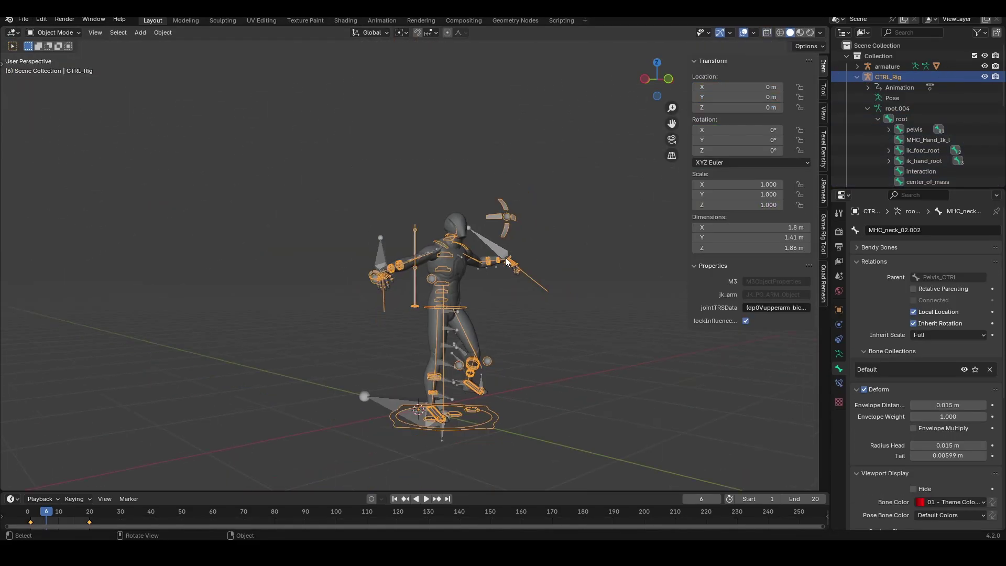
- Play the keyframed example rig's animation through to frame 20, hide the armature, and select CTRL_Rig
key("space")
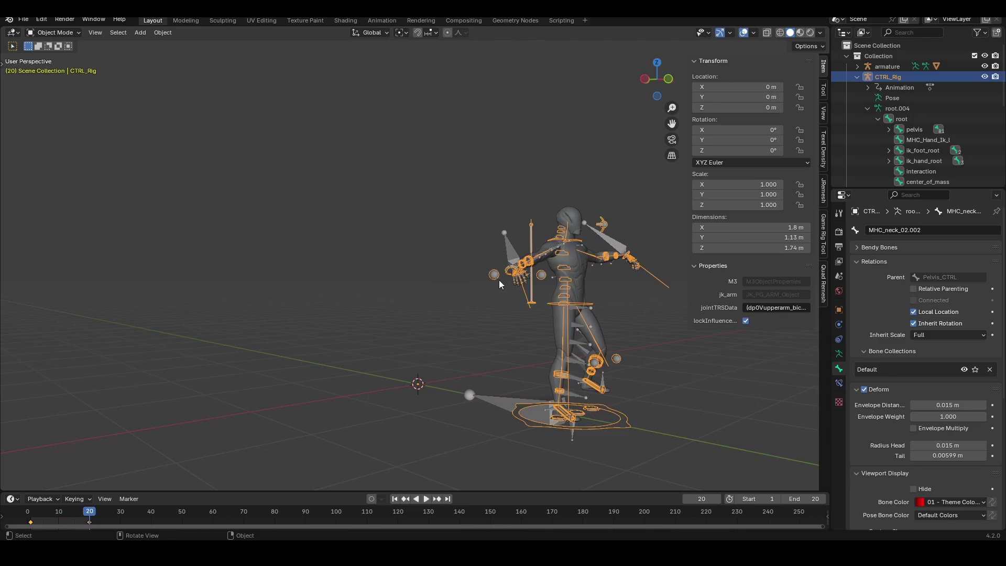
middle_click_drag(503, 282, 483, 292)
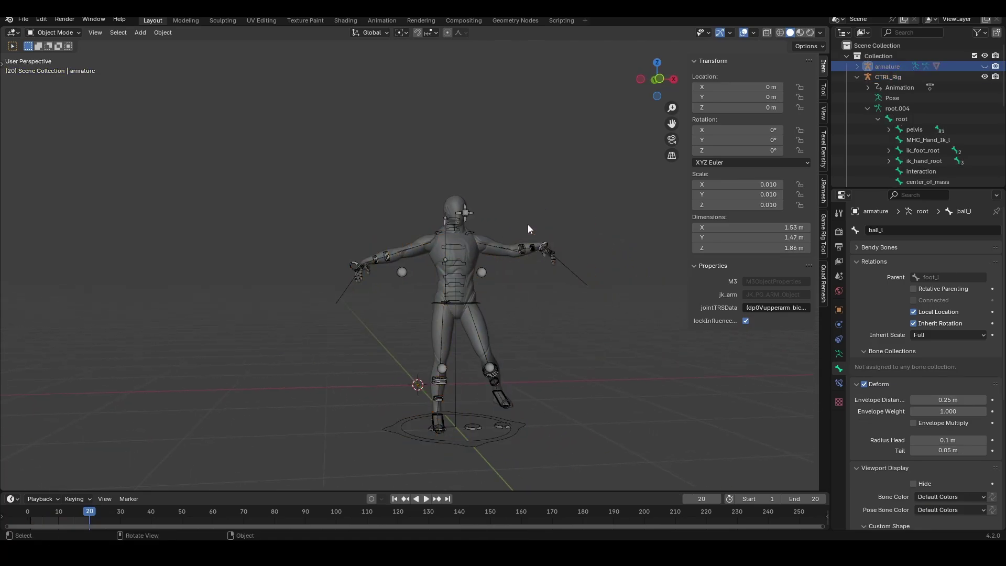
left_click(516, 254)
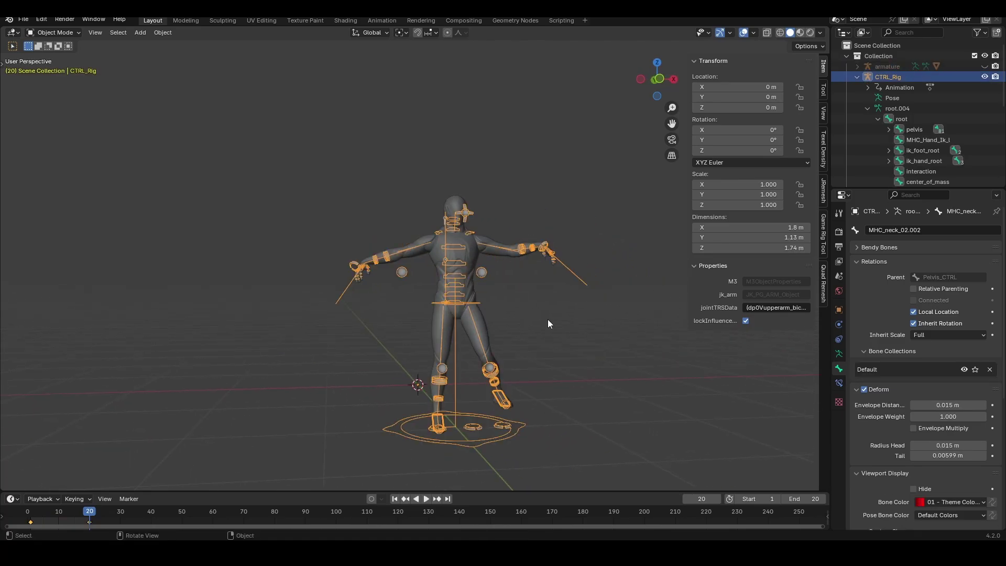
left_click(548, 320)
- Put the example file's CTRL_Rig into Pose Mode and move its MHC_Hand_Ik_r control toward the body
left_click(501, 244)
middle_click_drag(501, 245, 532, 278)
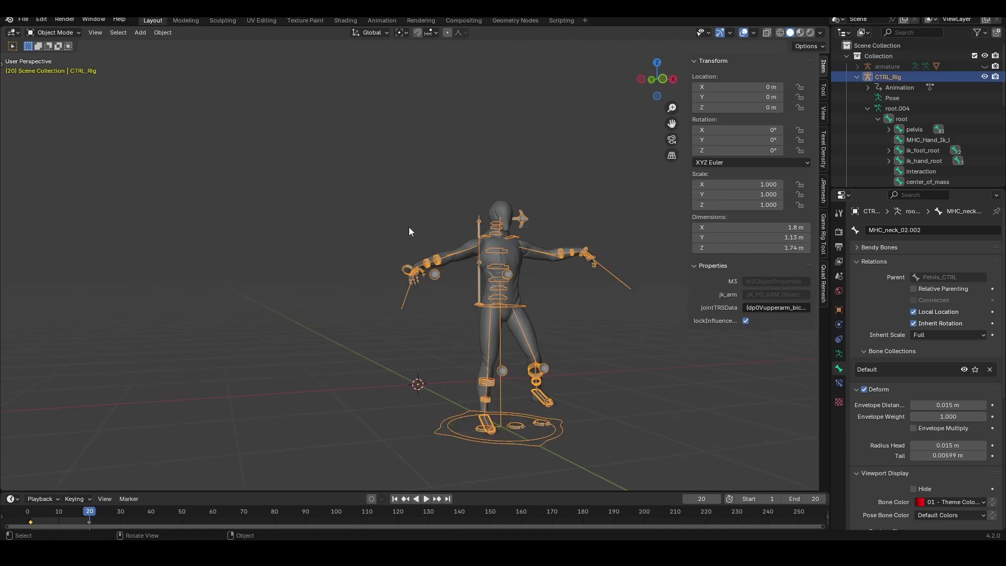
scroll(405, 288, "up", 8)
scroll(413, 261, "down", 4)
scroll(407, 309, "down", 3)
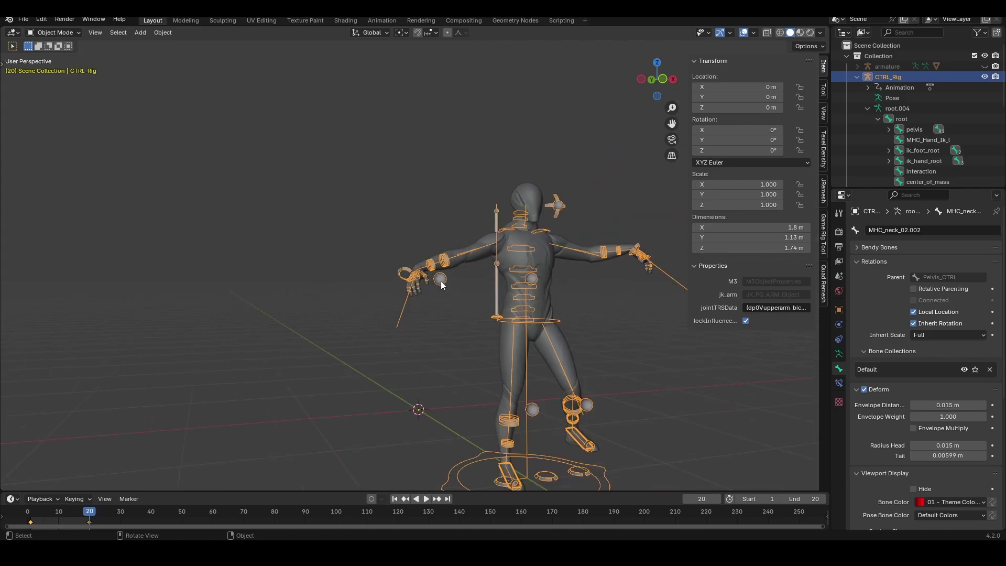
scroll(442, 284, "up", 3)
key("ctrl+Tab")
left_click(395, 283)
key("g")
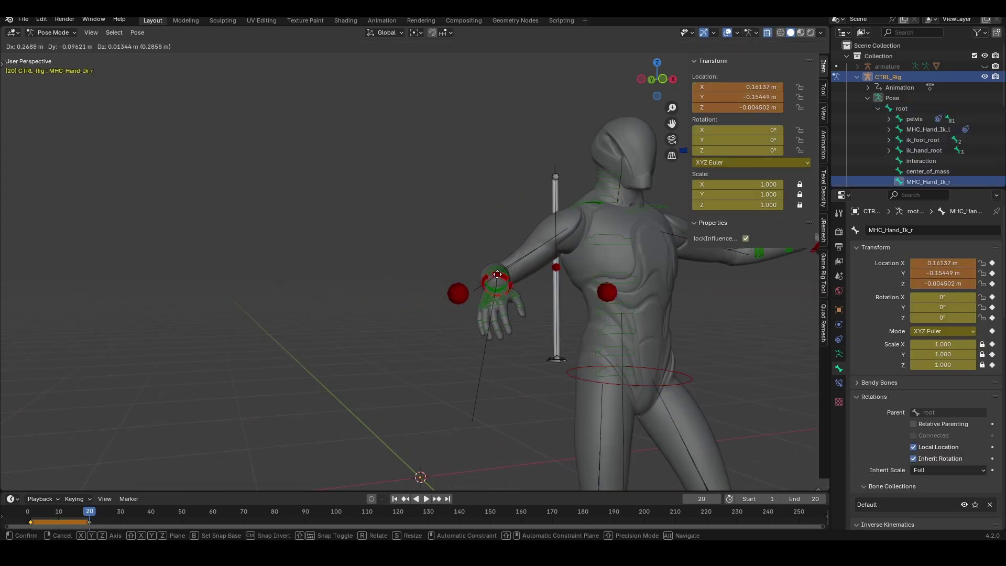